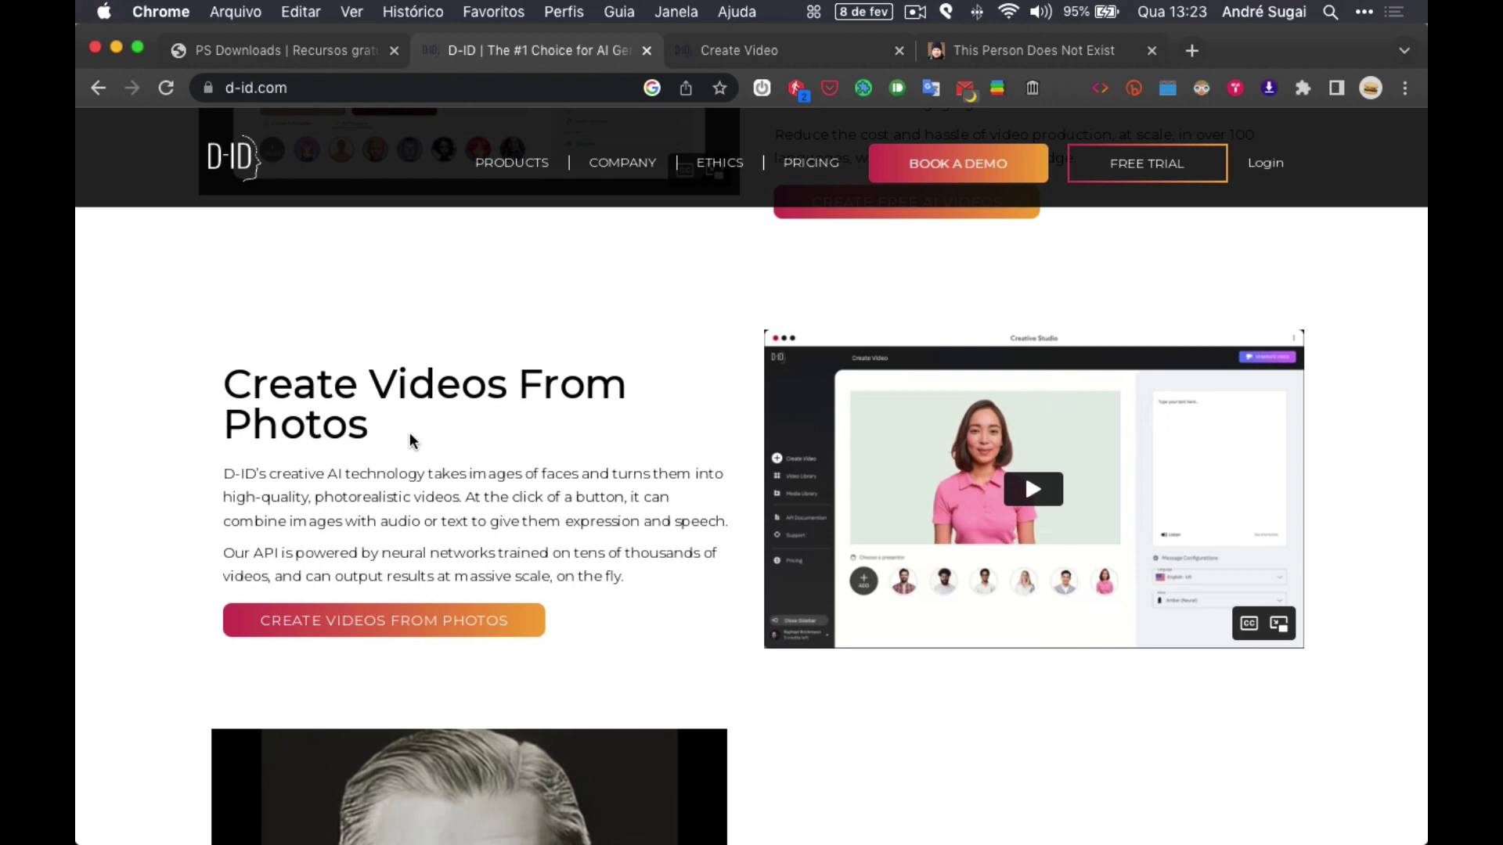
Step: Look through the D-ID homepage sections on videos from photos, Speaking Portrait, products, customer testimonials, company information, news and awards
scroll(734, 550, "down", 5)
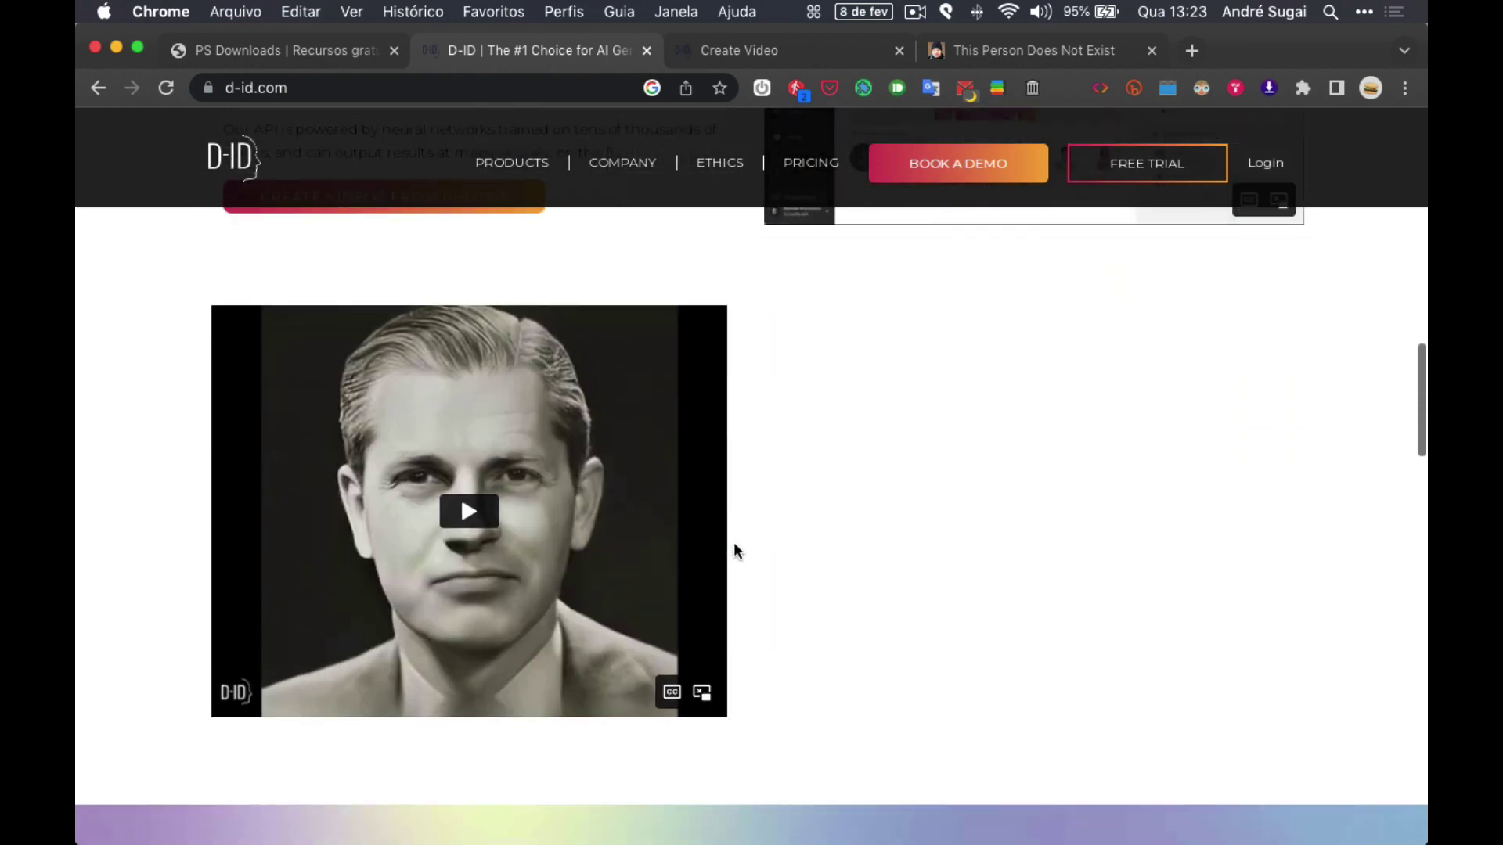
scroll(734, 550, "down", 2)
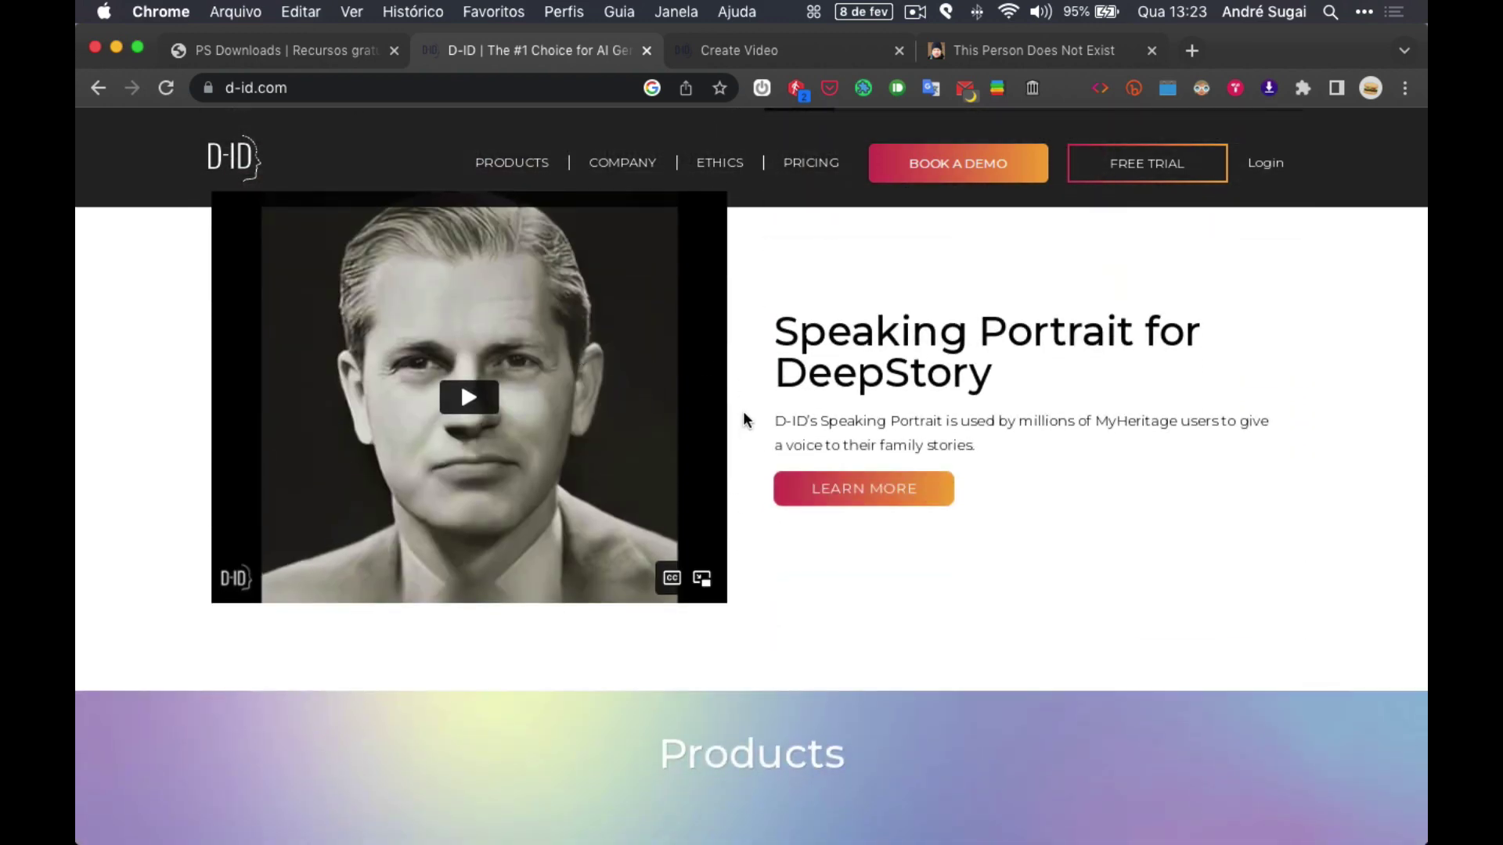
scroll(745, 411, "up", 5)
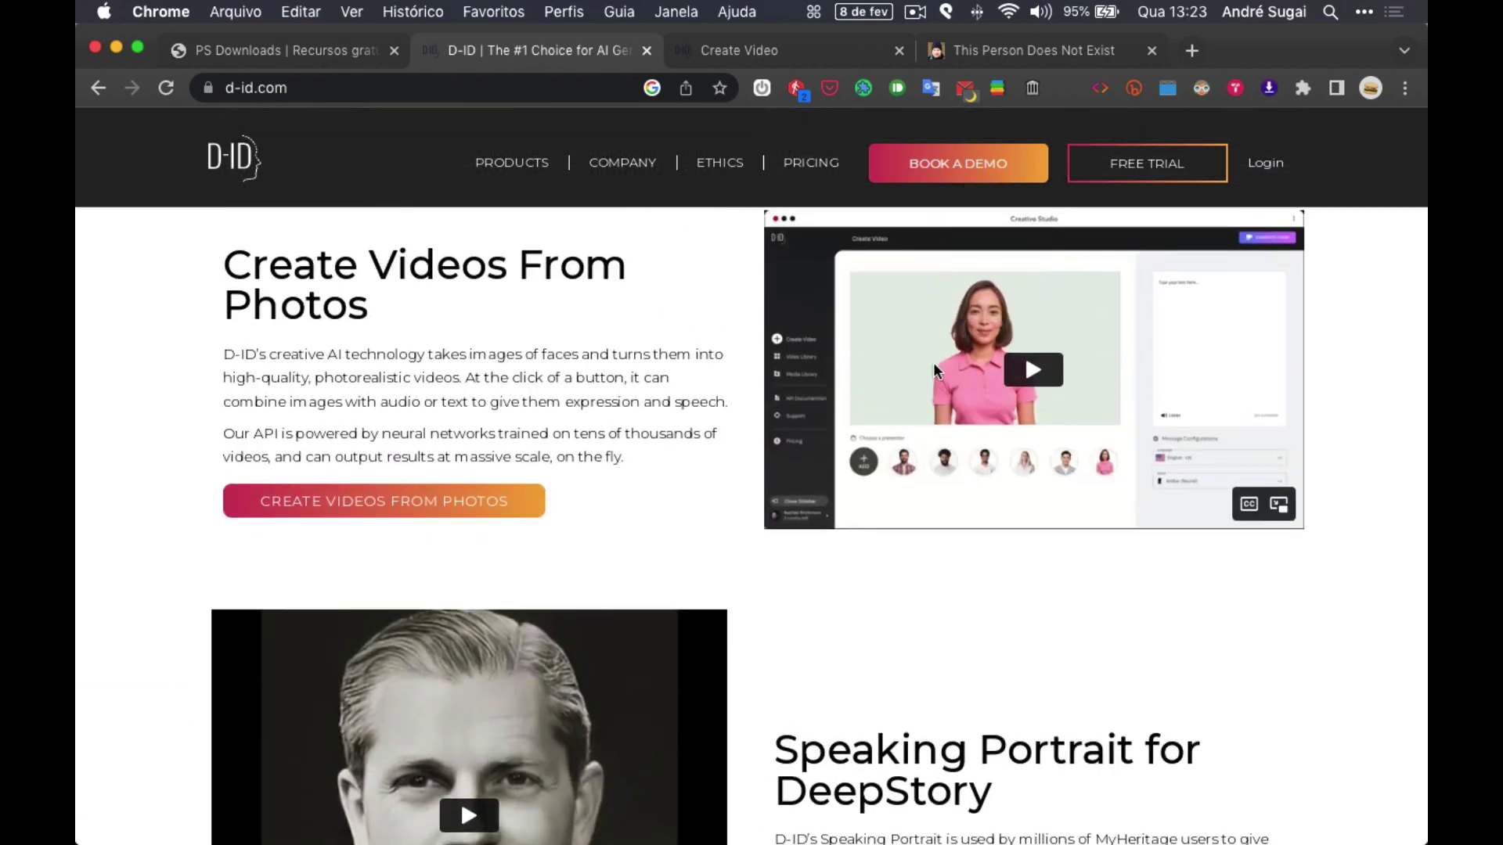
scroll(740, 561, "down", 3)
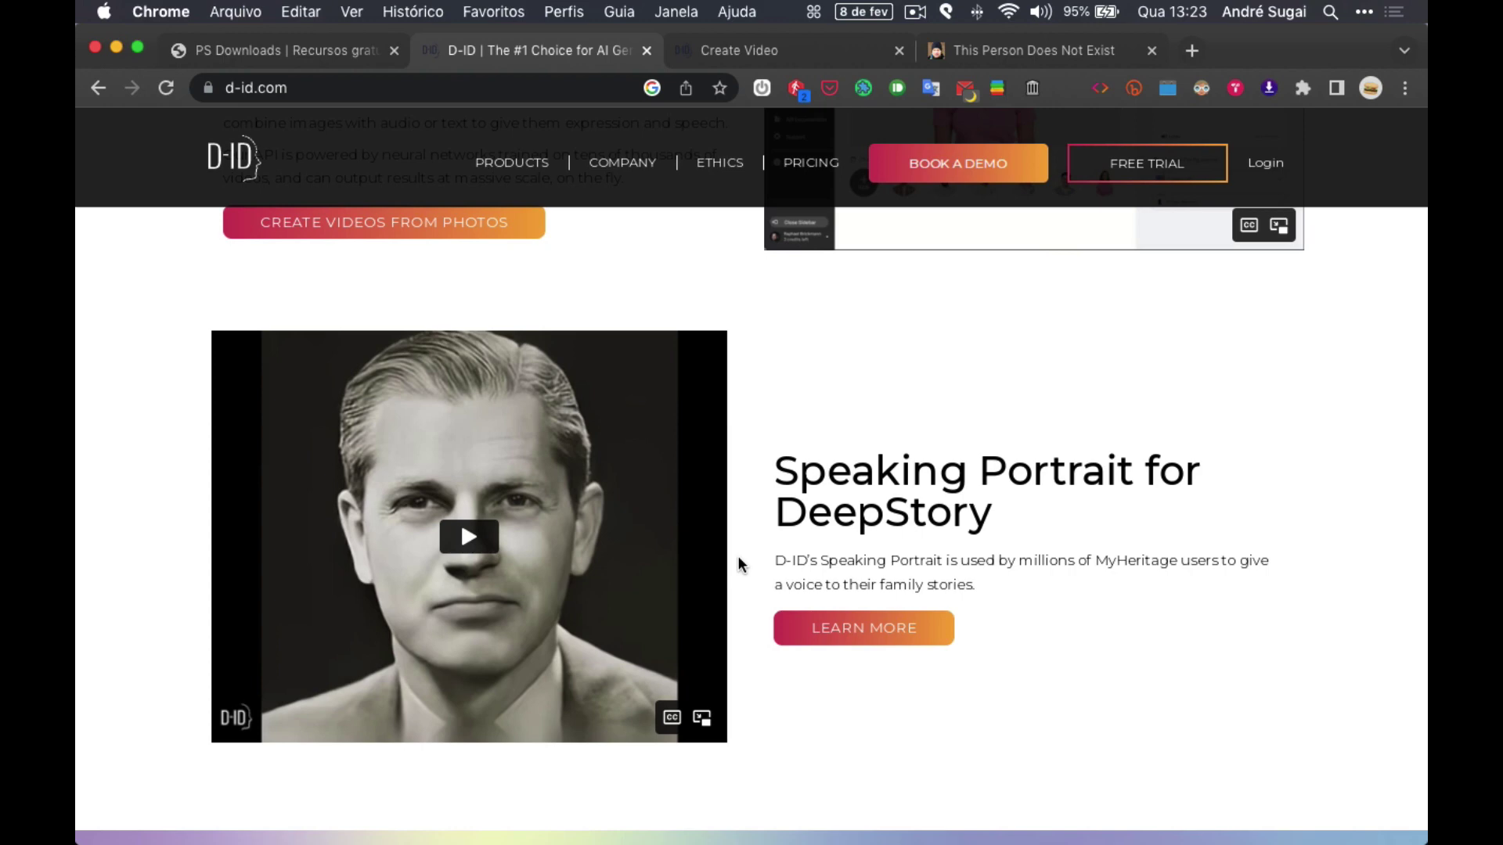
scroll(739, 562, "down", 1)
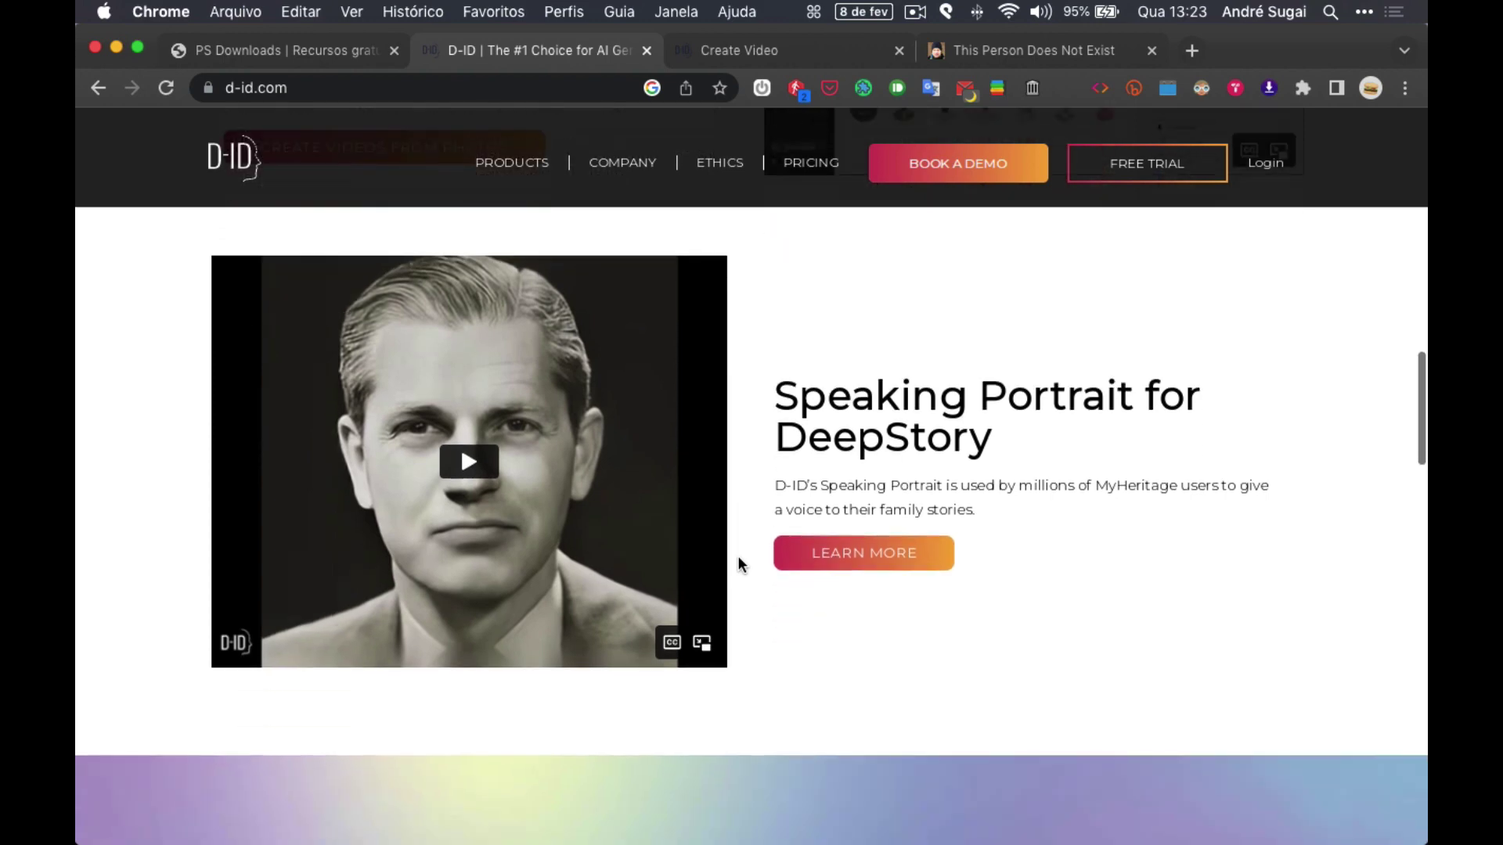
scroll(740, 578, "down", 2)
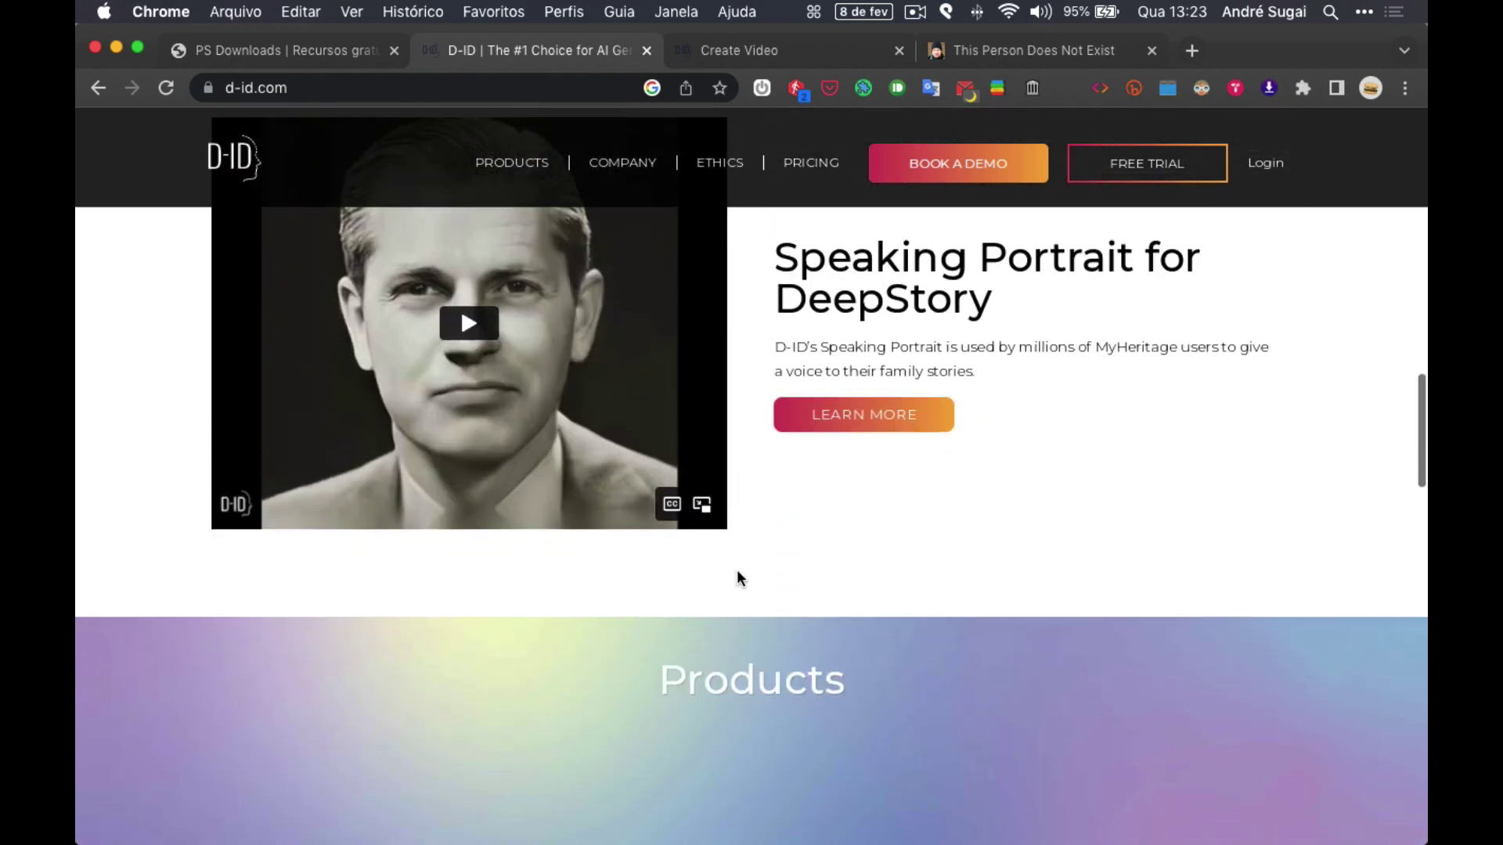
scroll(737, 573, "down", 6)
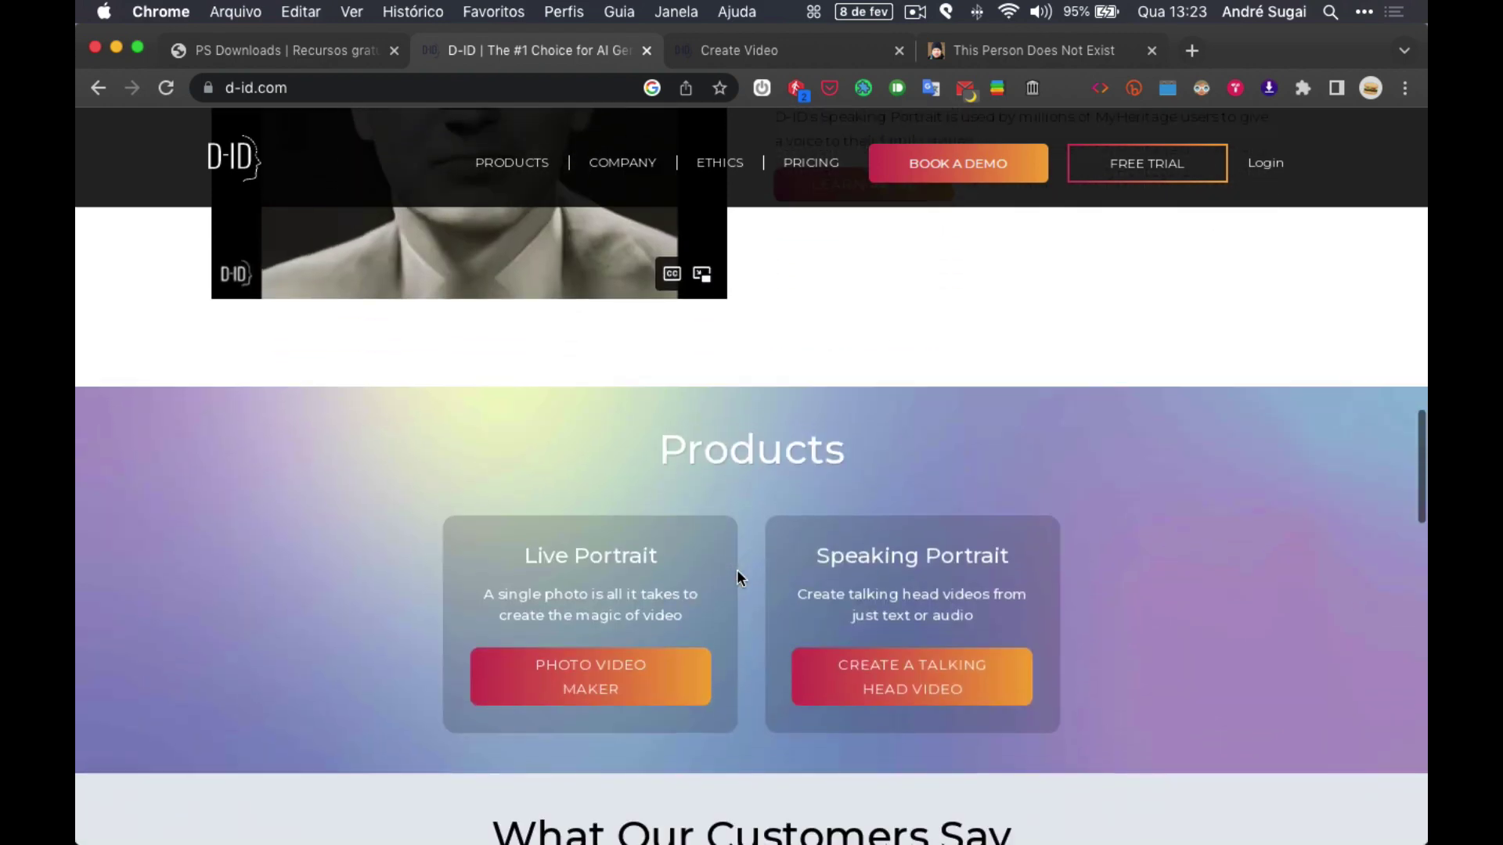
scroll(739, 578, "down", 7)
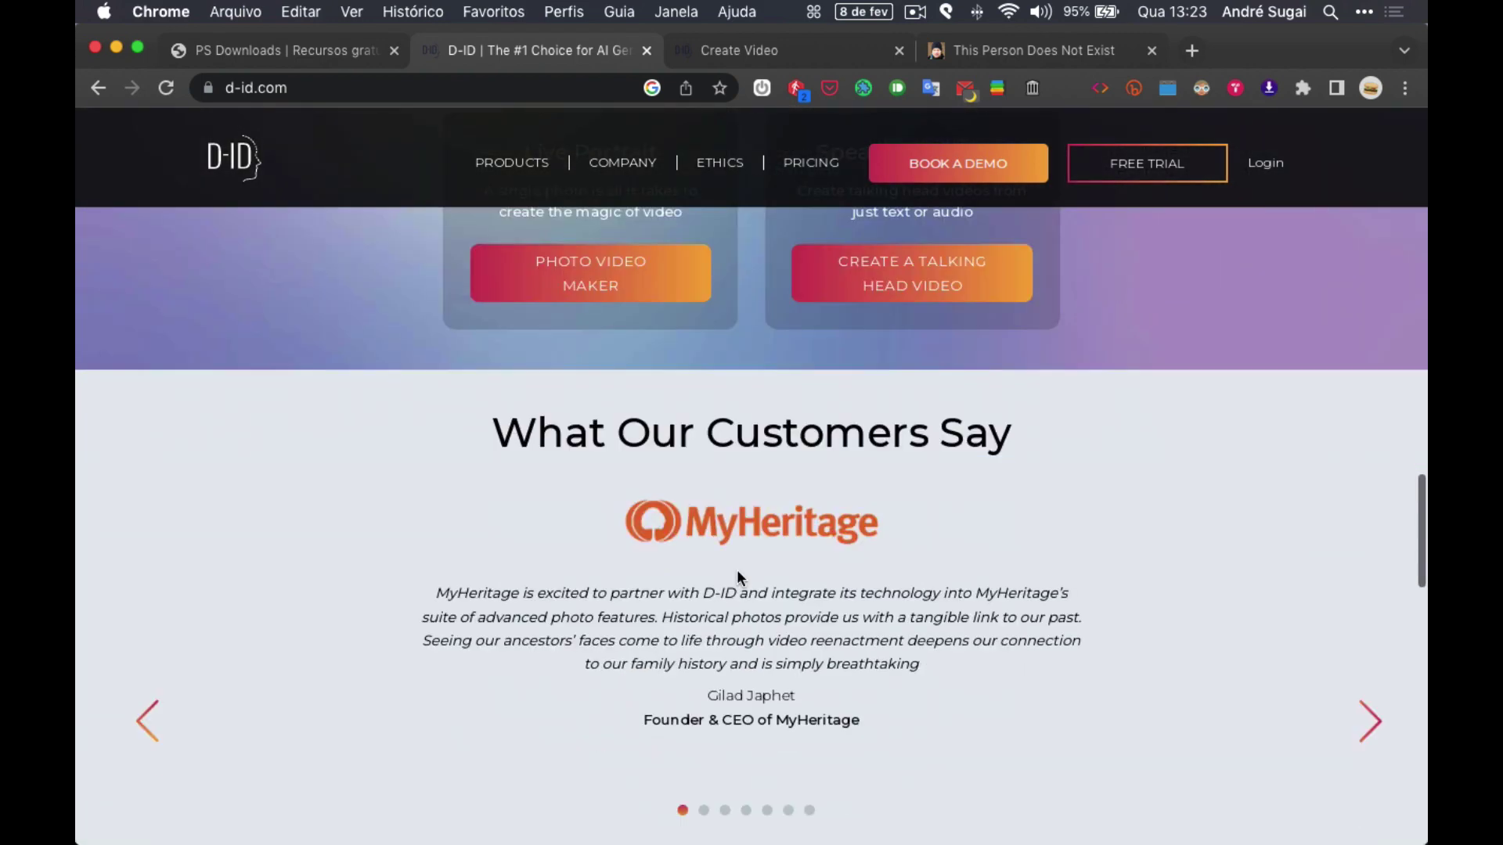
scroll(737, 578, "down", 5)
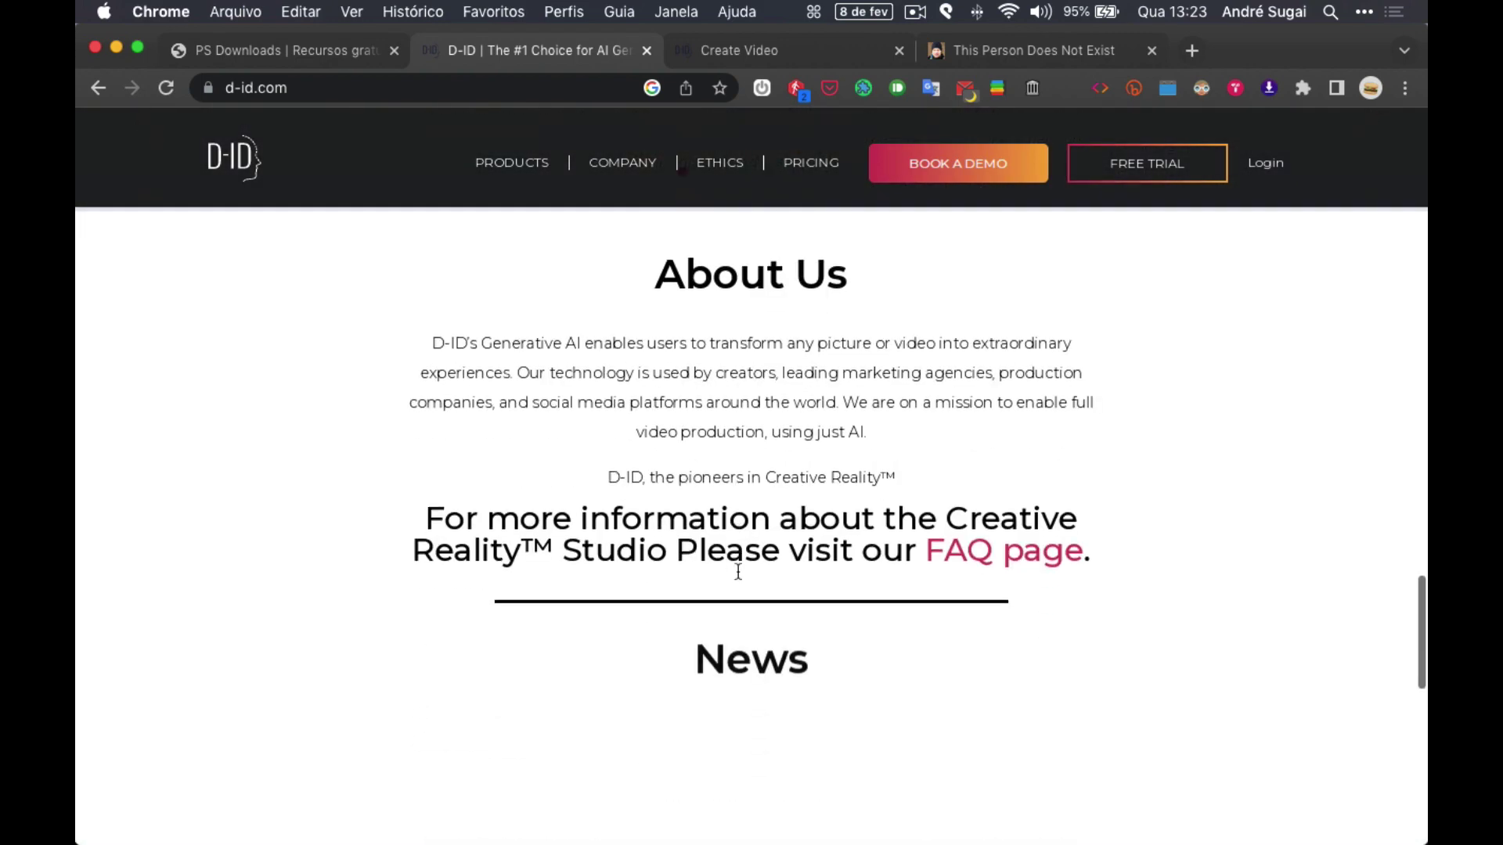
scroll(701, 403, "up", 6)
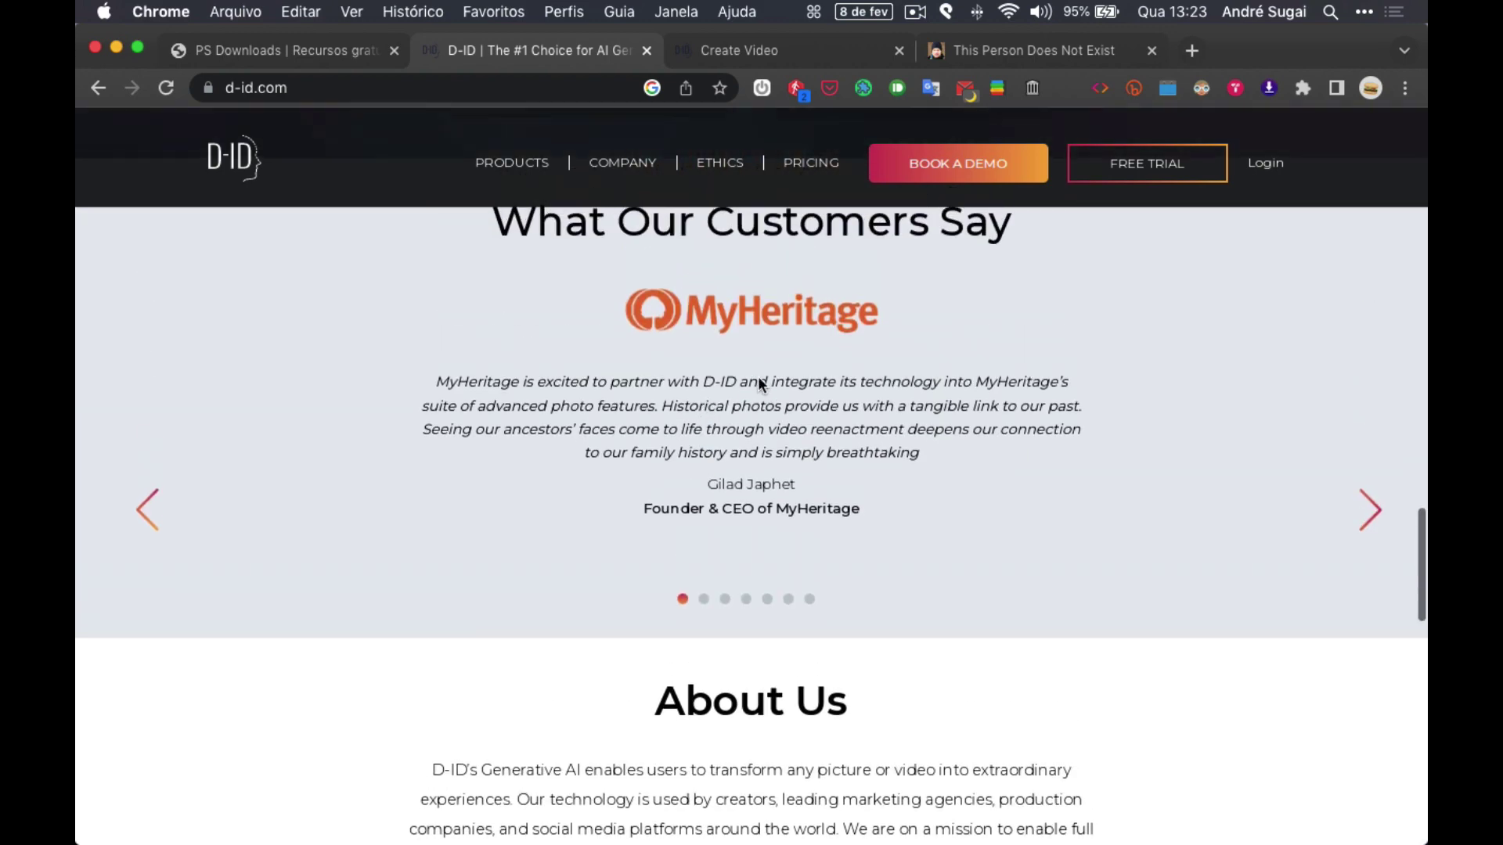
scroll(767, 492, "down", 10)
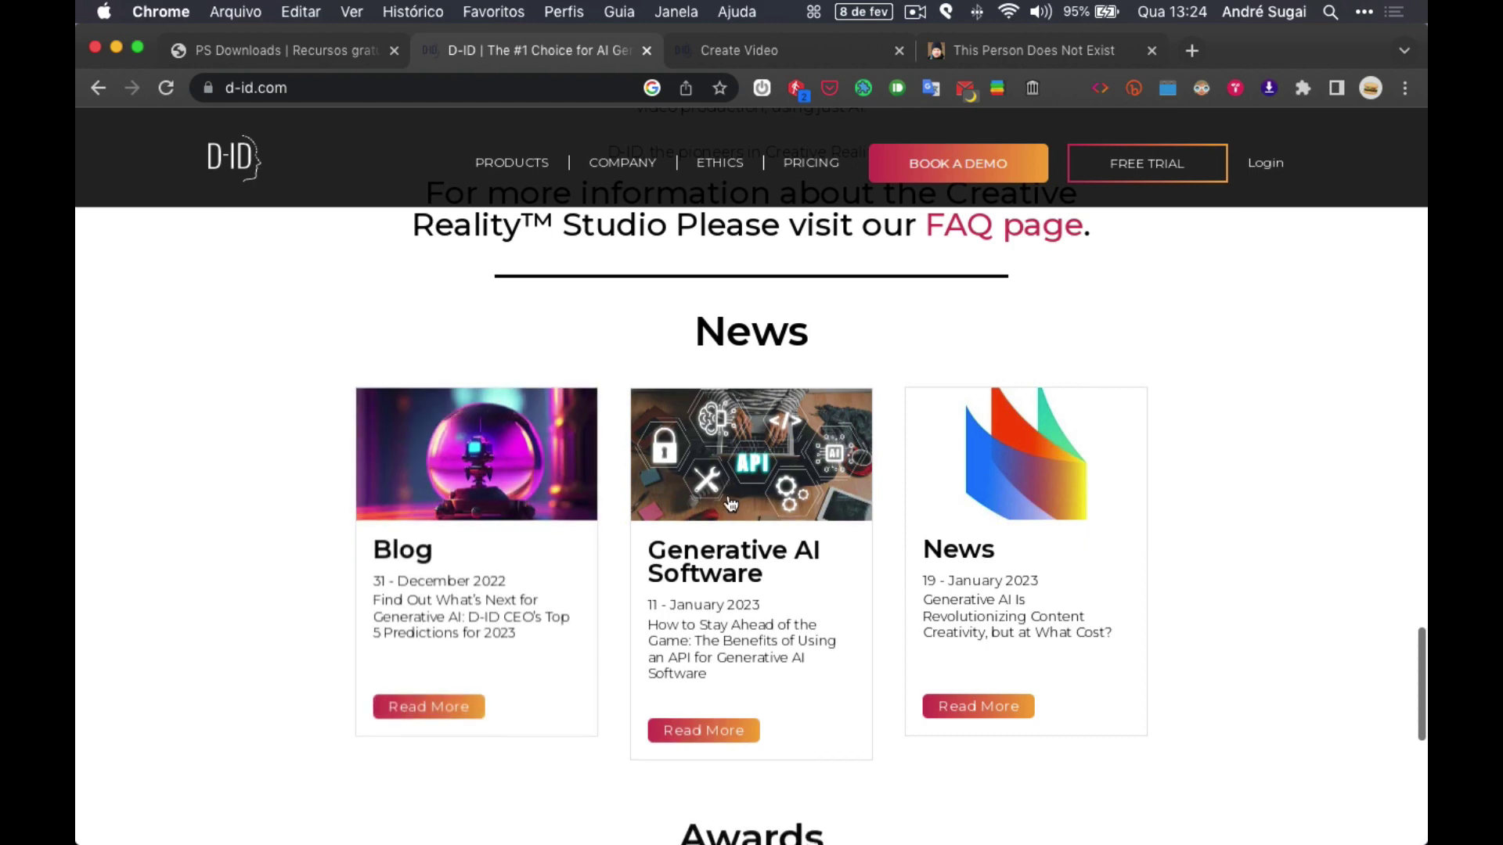
scroll(759, 498, "down", 2)
scroll(754, 494, "down", 6)
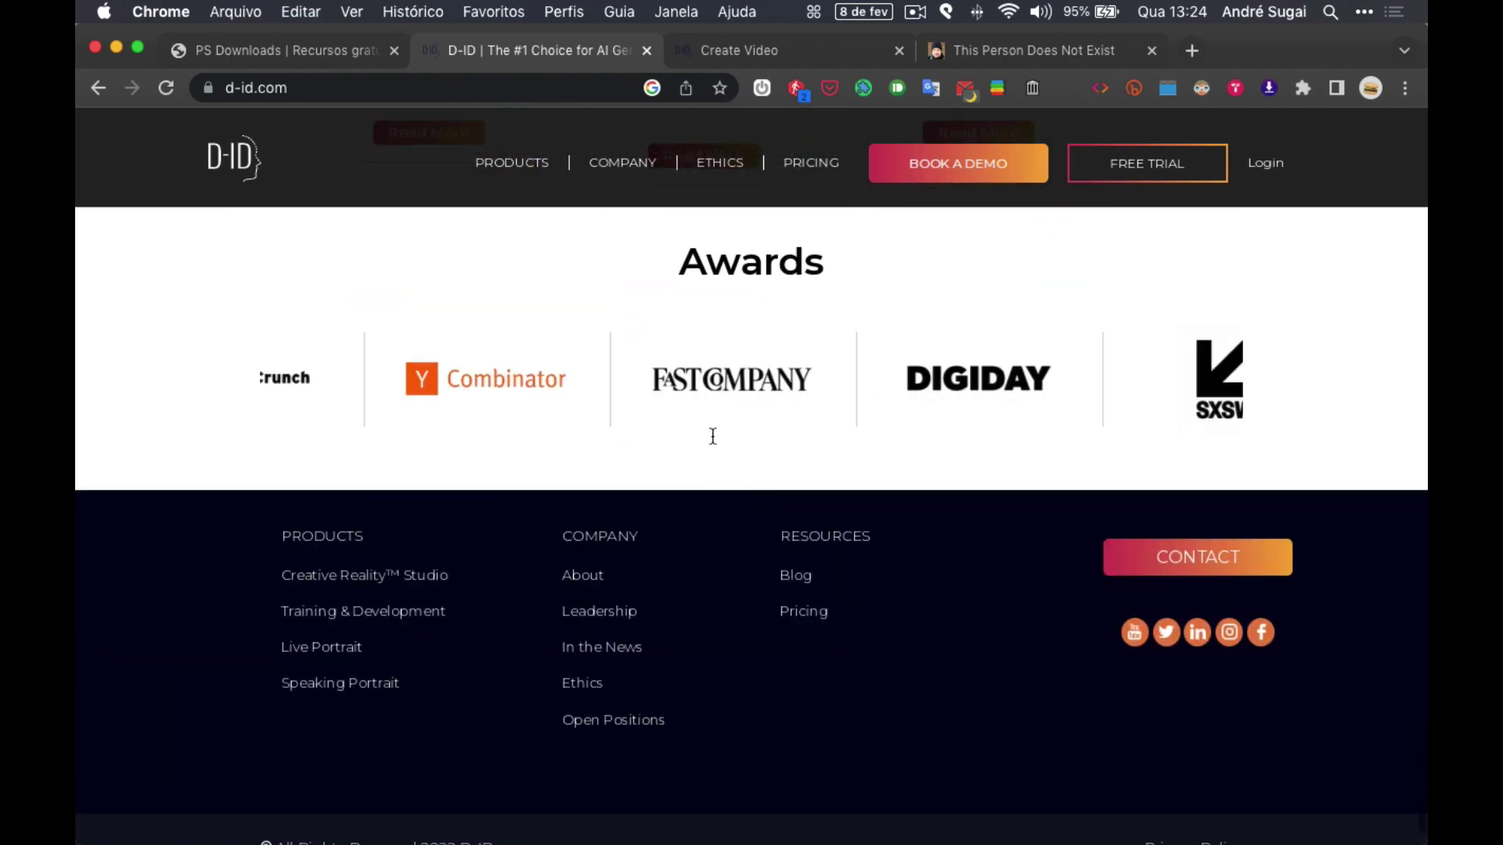
Step: Open the D-ID pricing page
scroll(763, 471, "up", 15)
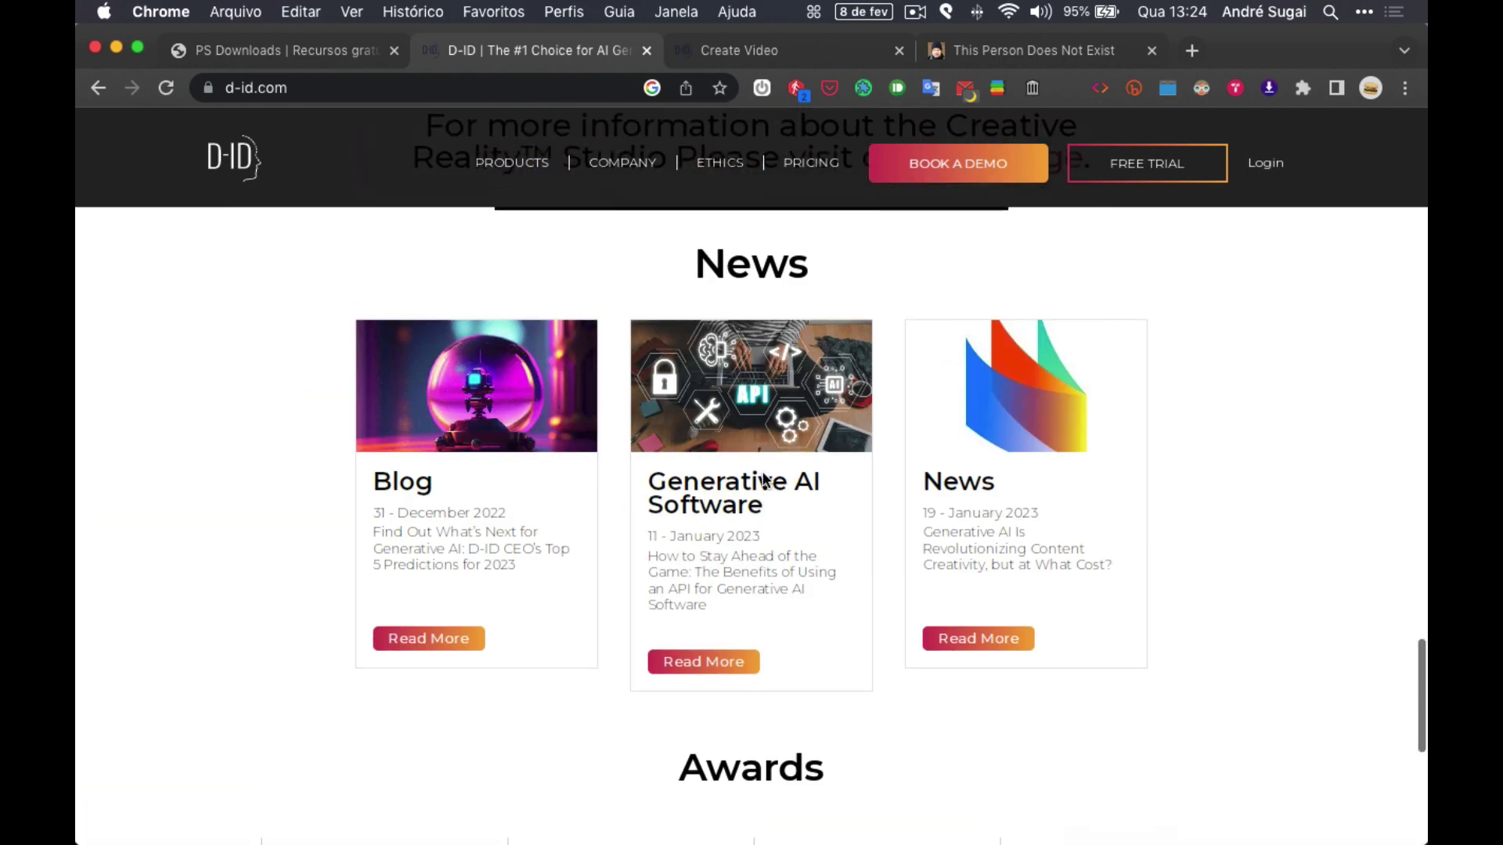
scroll(767, 352, "up", 3)
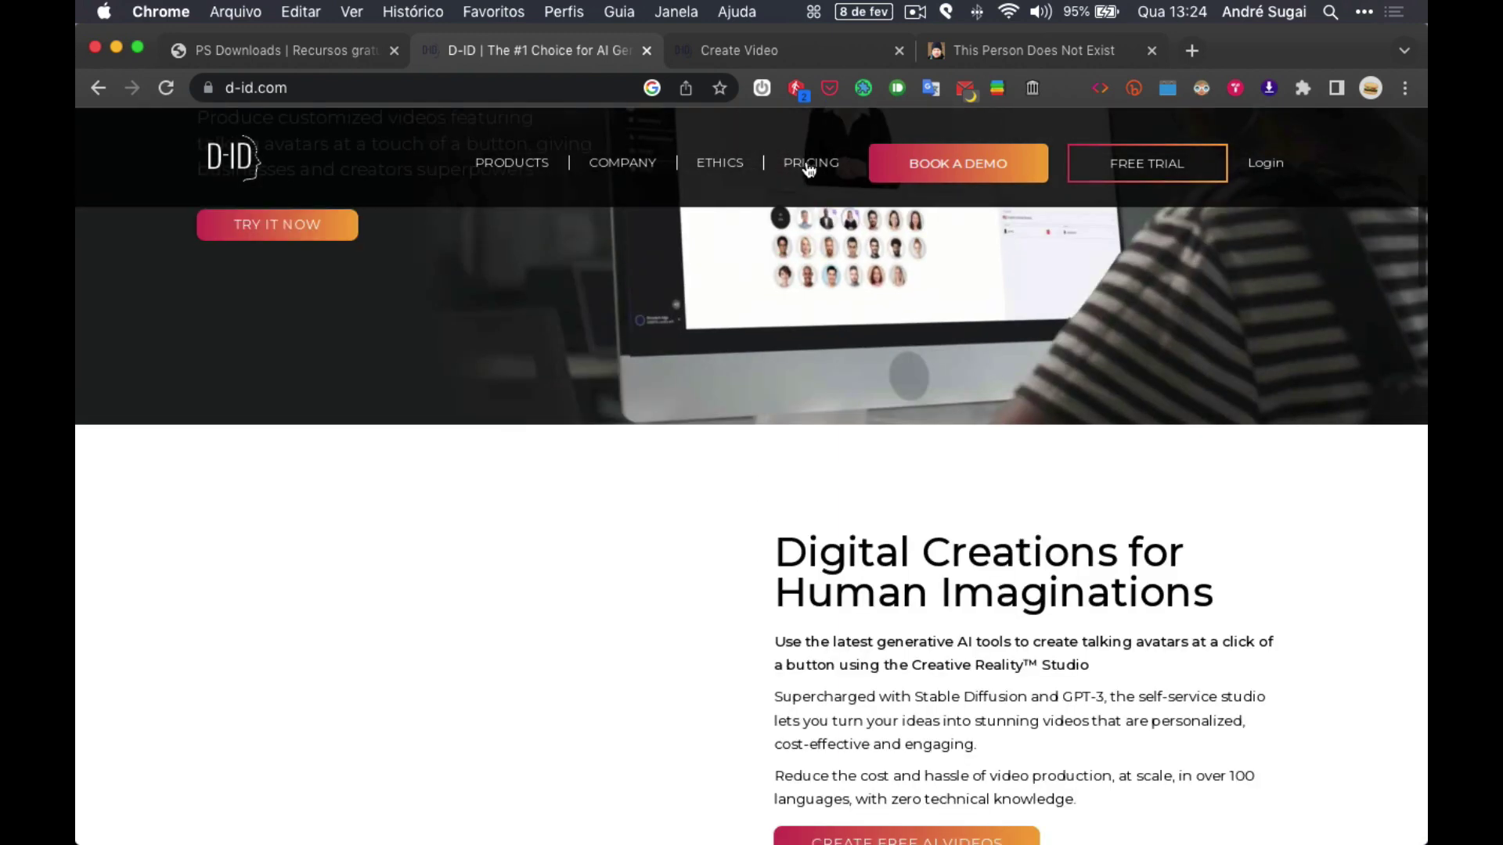
left_click(807, 165)
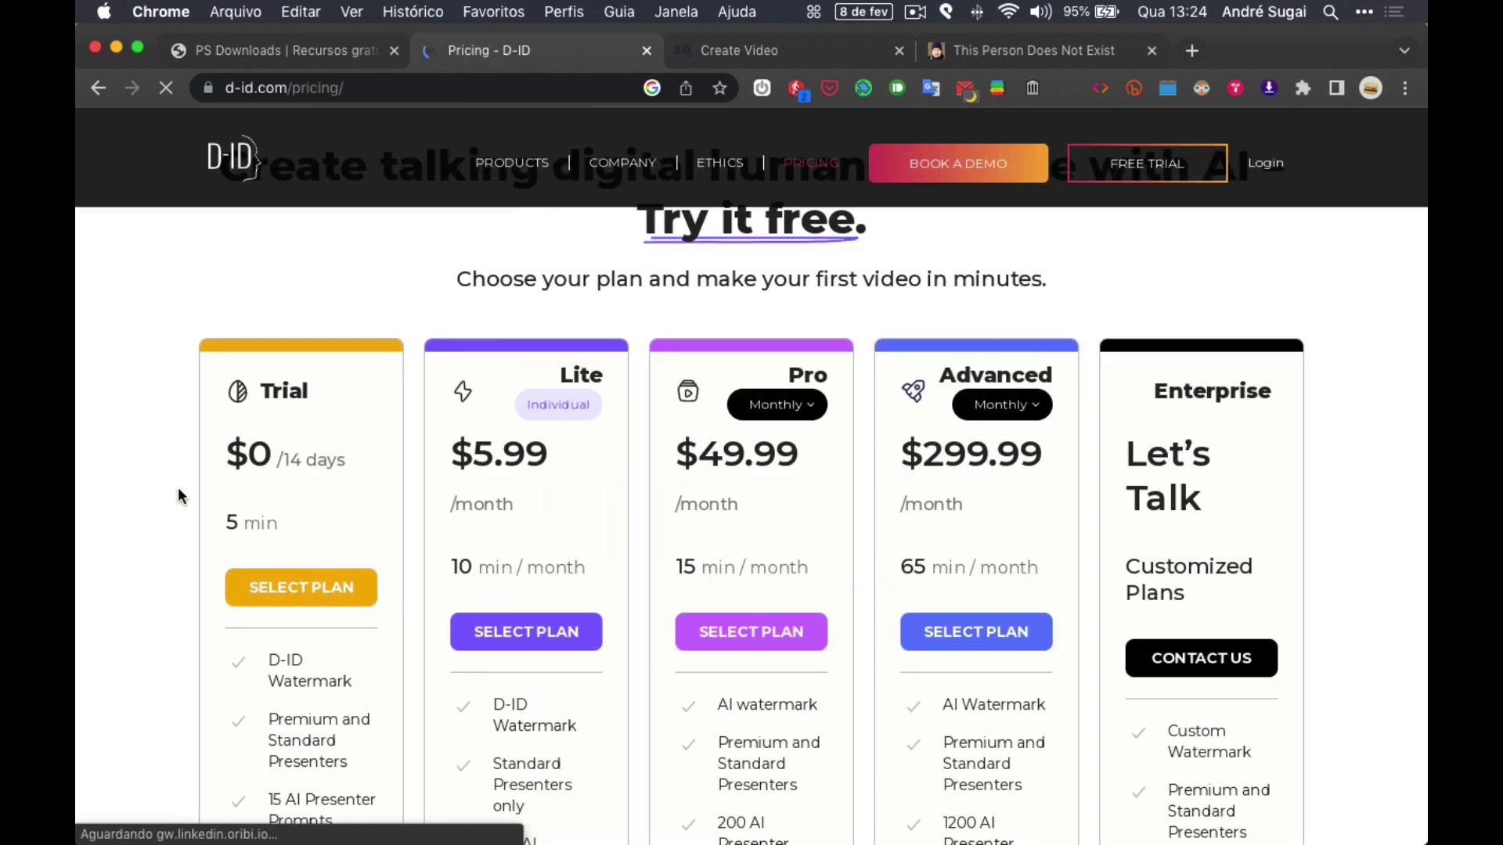
Step: Examine the prices, video minutes and included features of the Trial and Lite plans
scroll(275, 431, "down", 3)
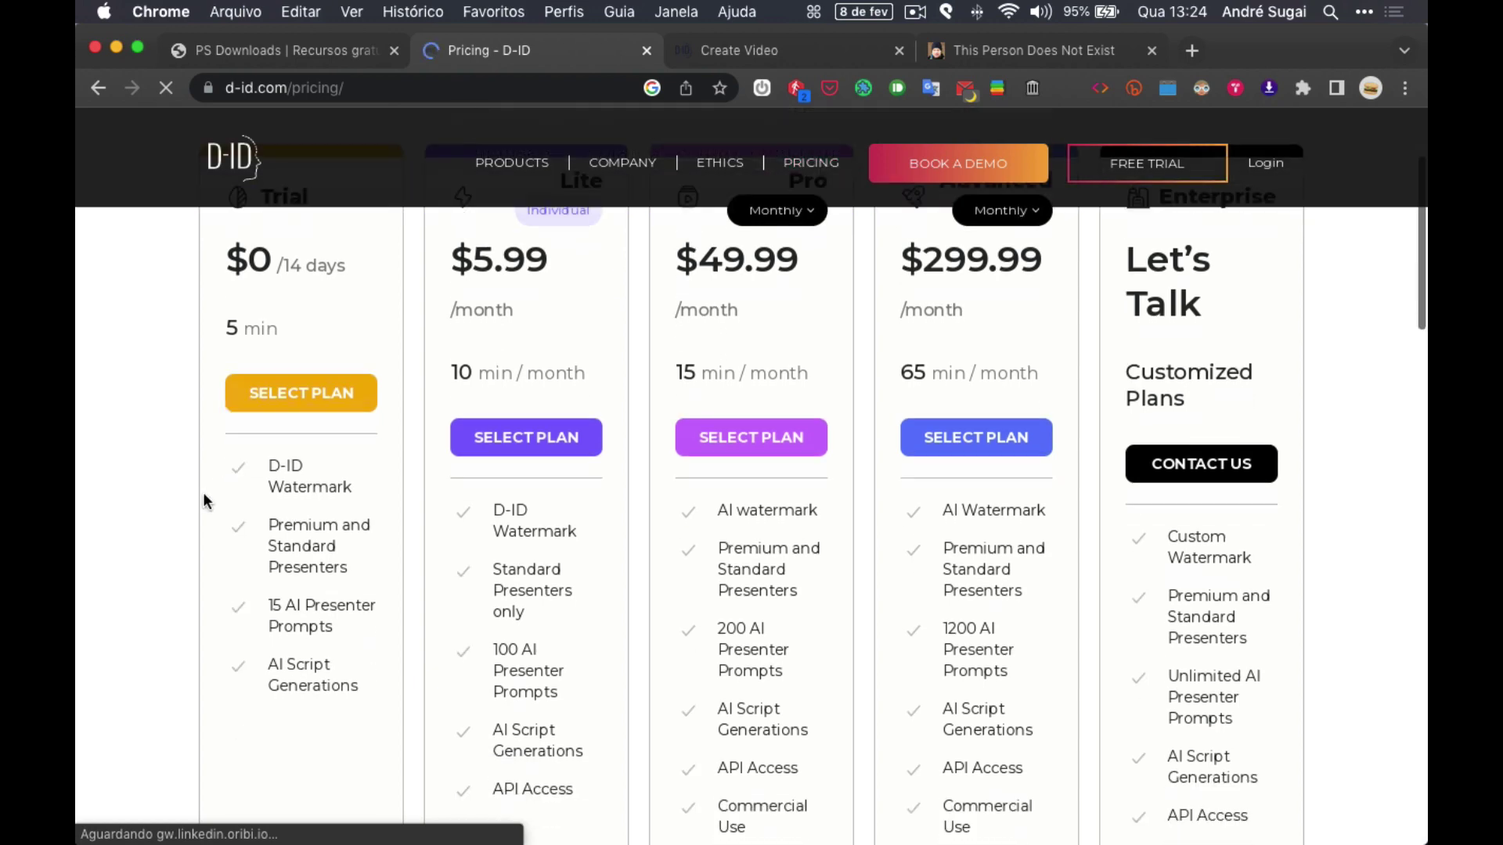
scroll(313, 571, "down", 2)
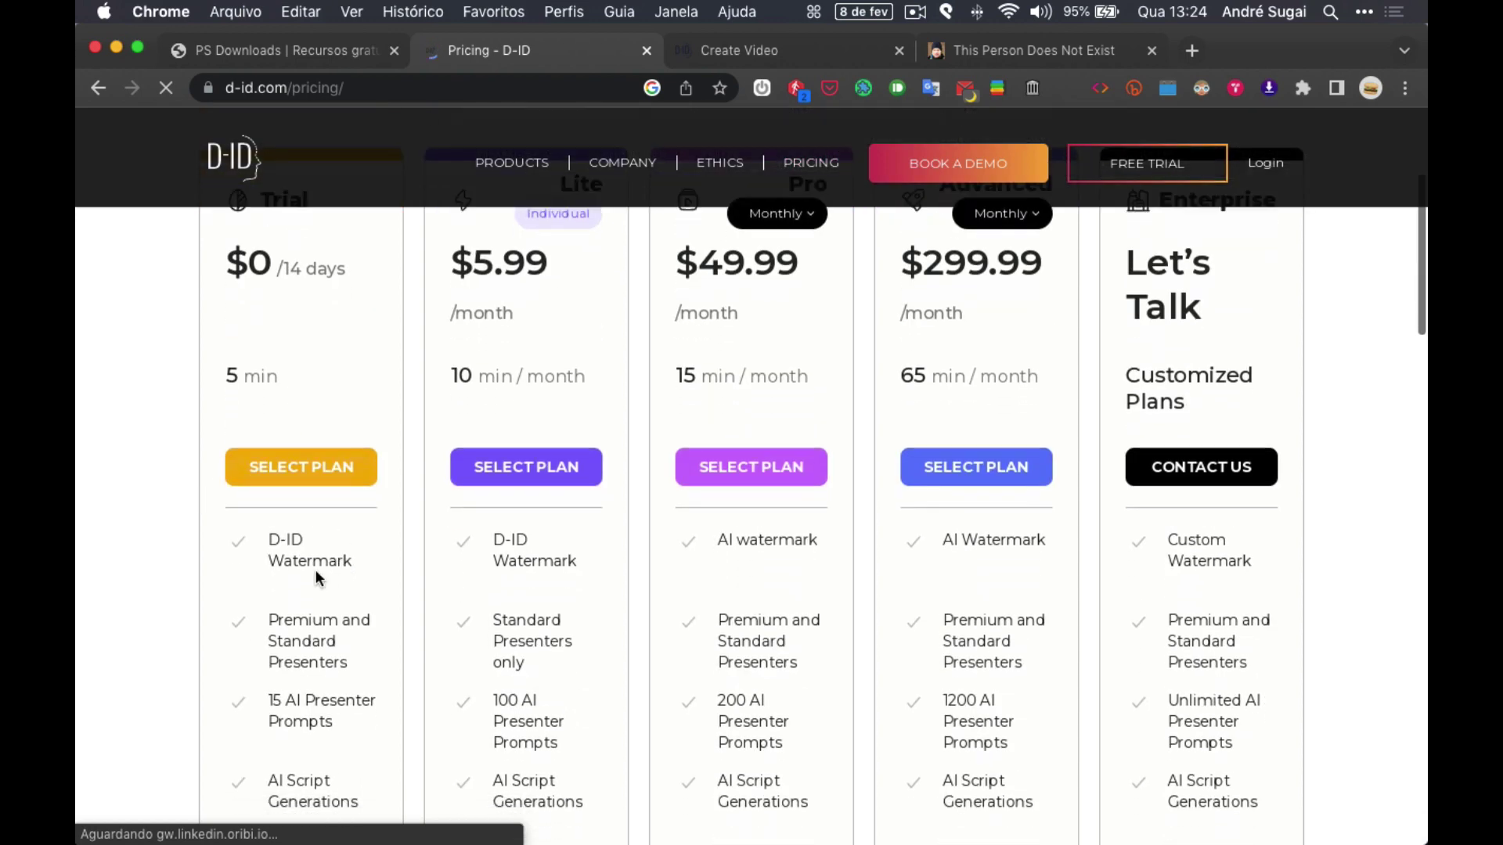
scroll(311, 554, "down", 4)
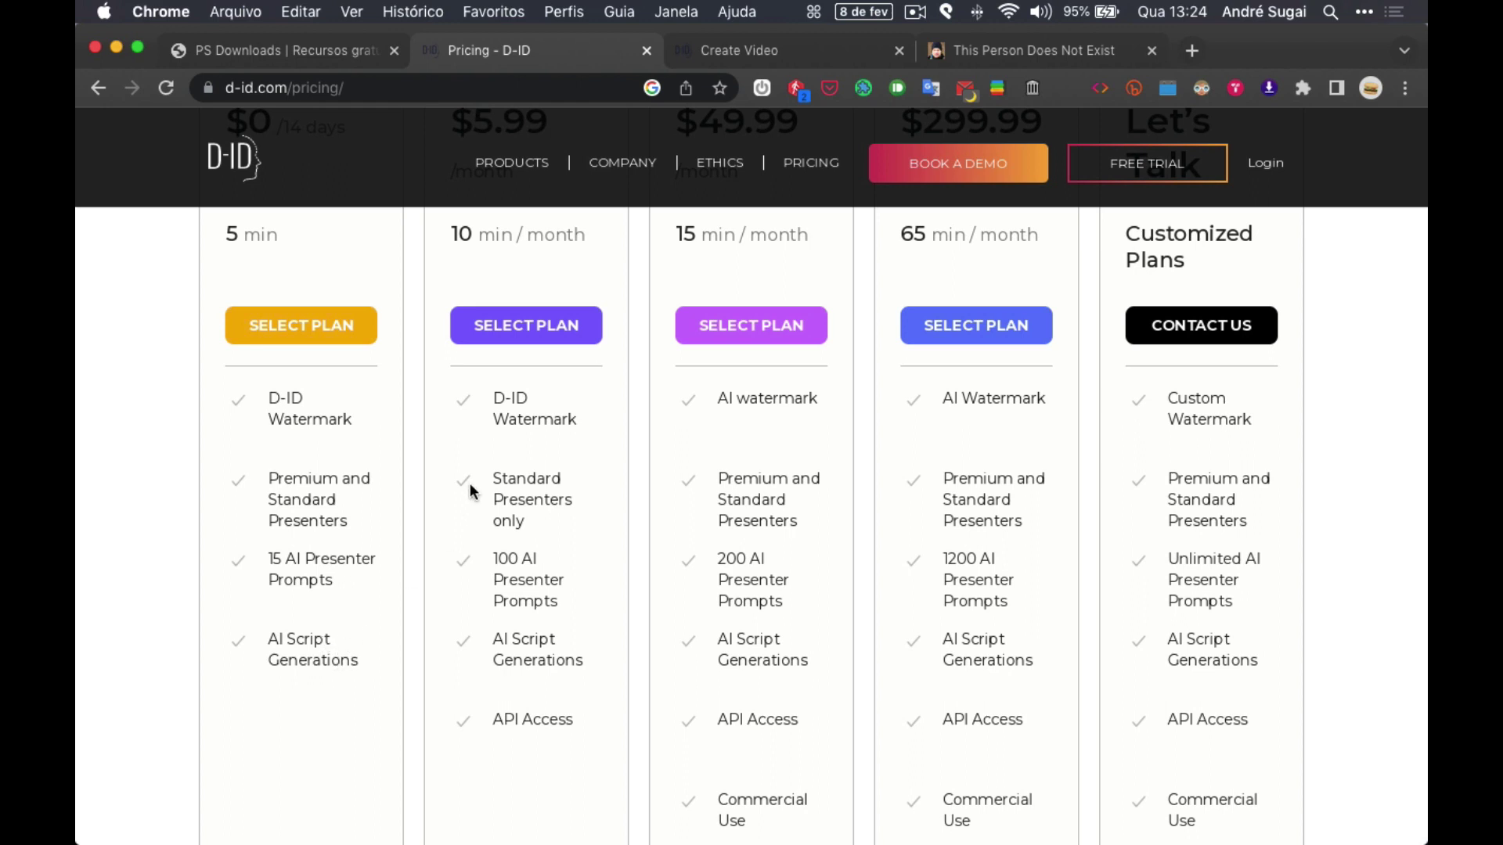
scroll(477, 489, "up", 2)
scroll(479, 485, "up", 3)
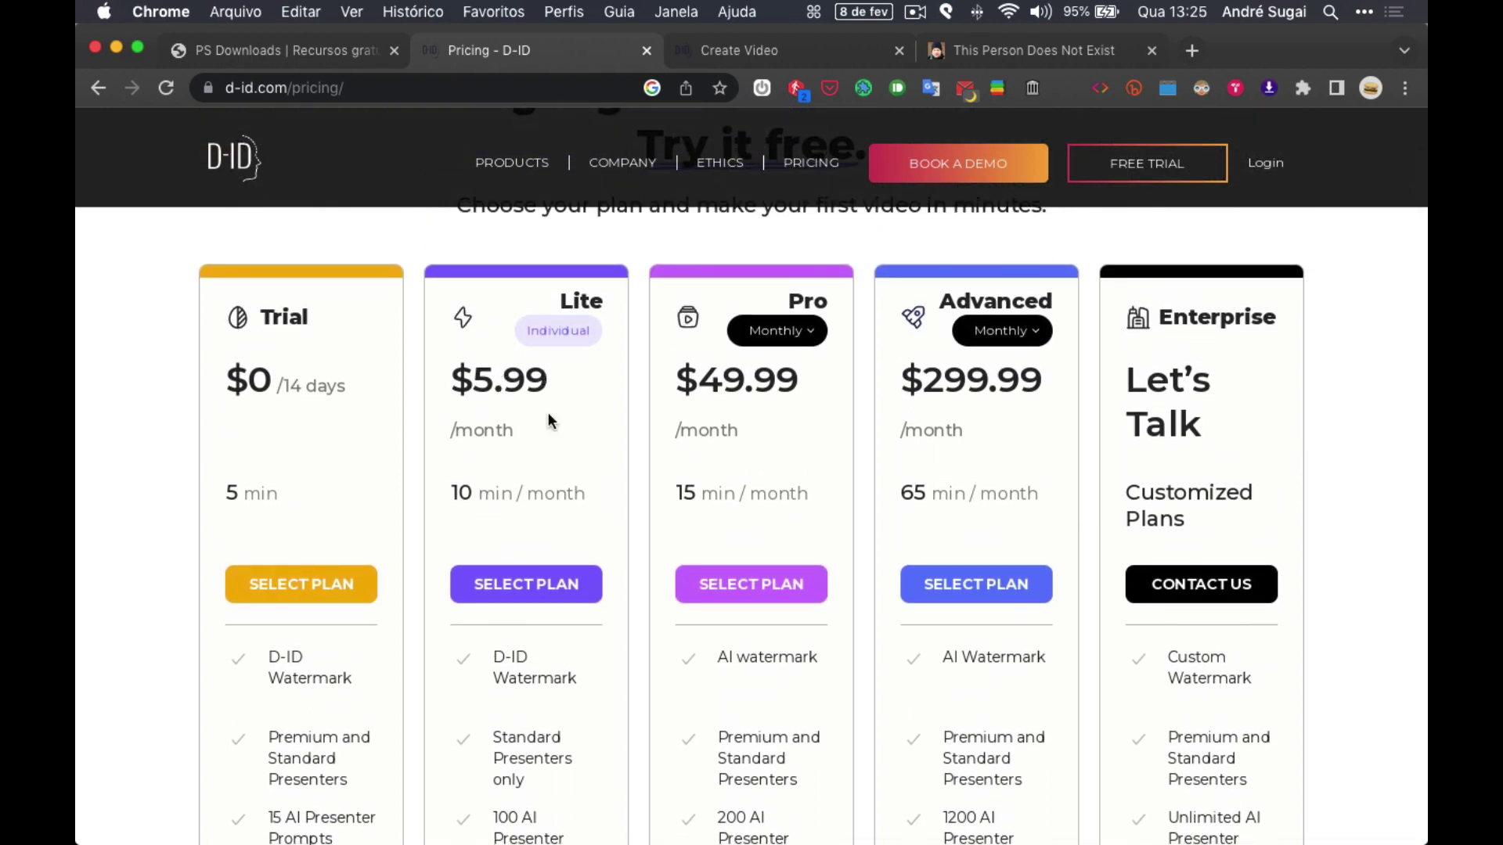
scroll(563, 524, "down", 3)
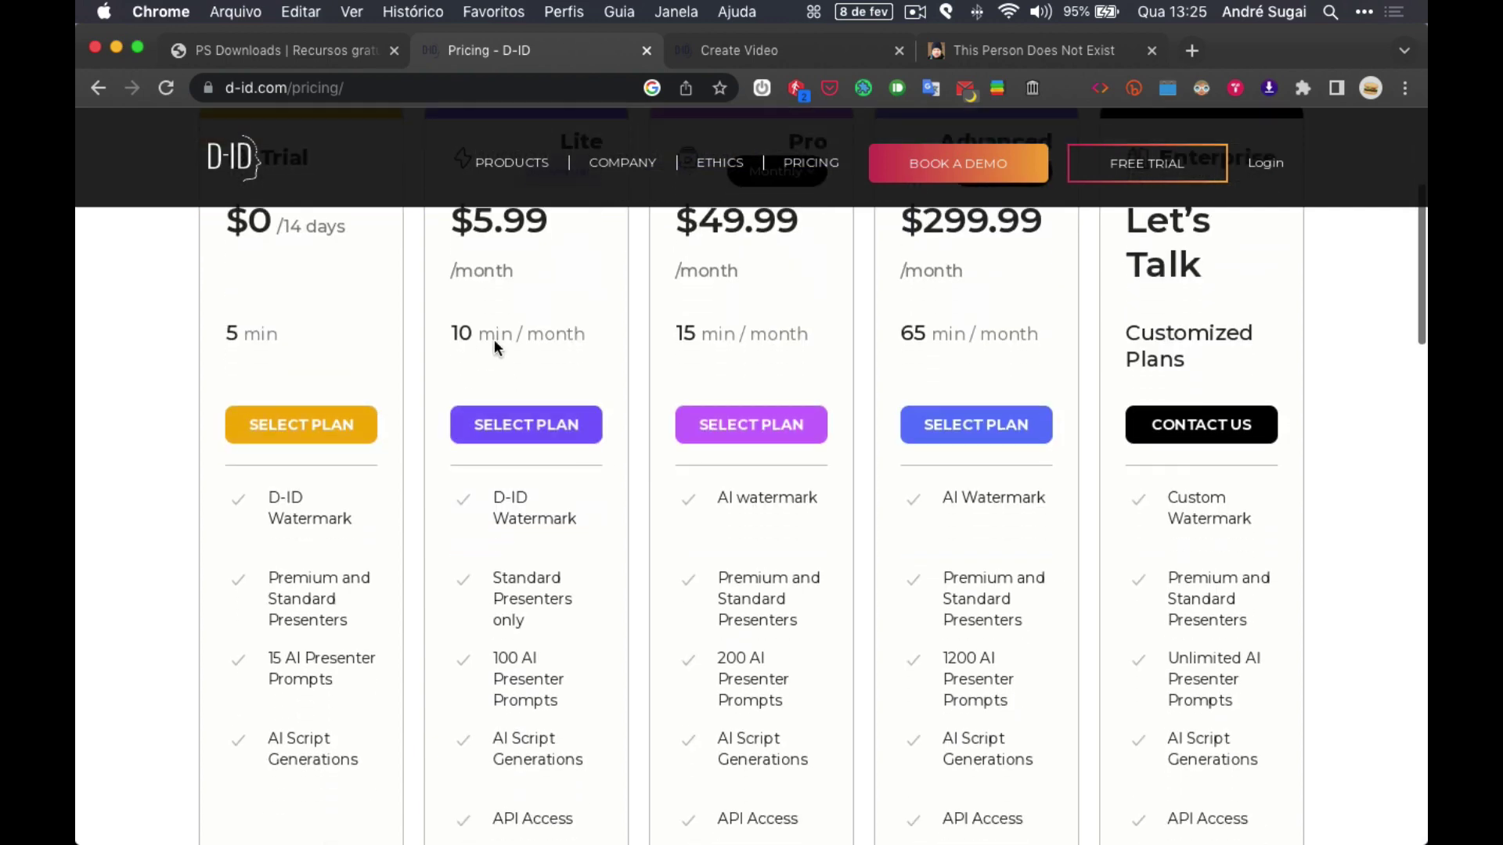
scroll(599, 500, "down", 3)
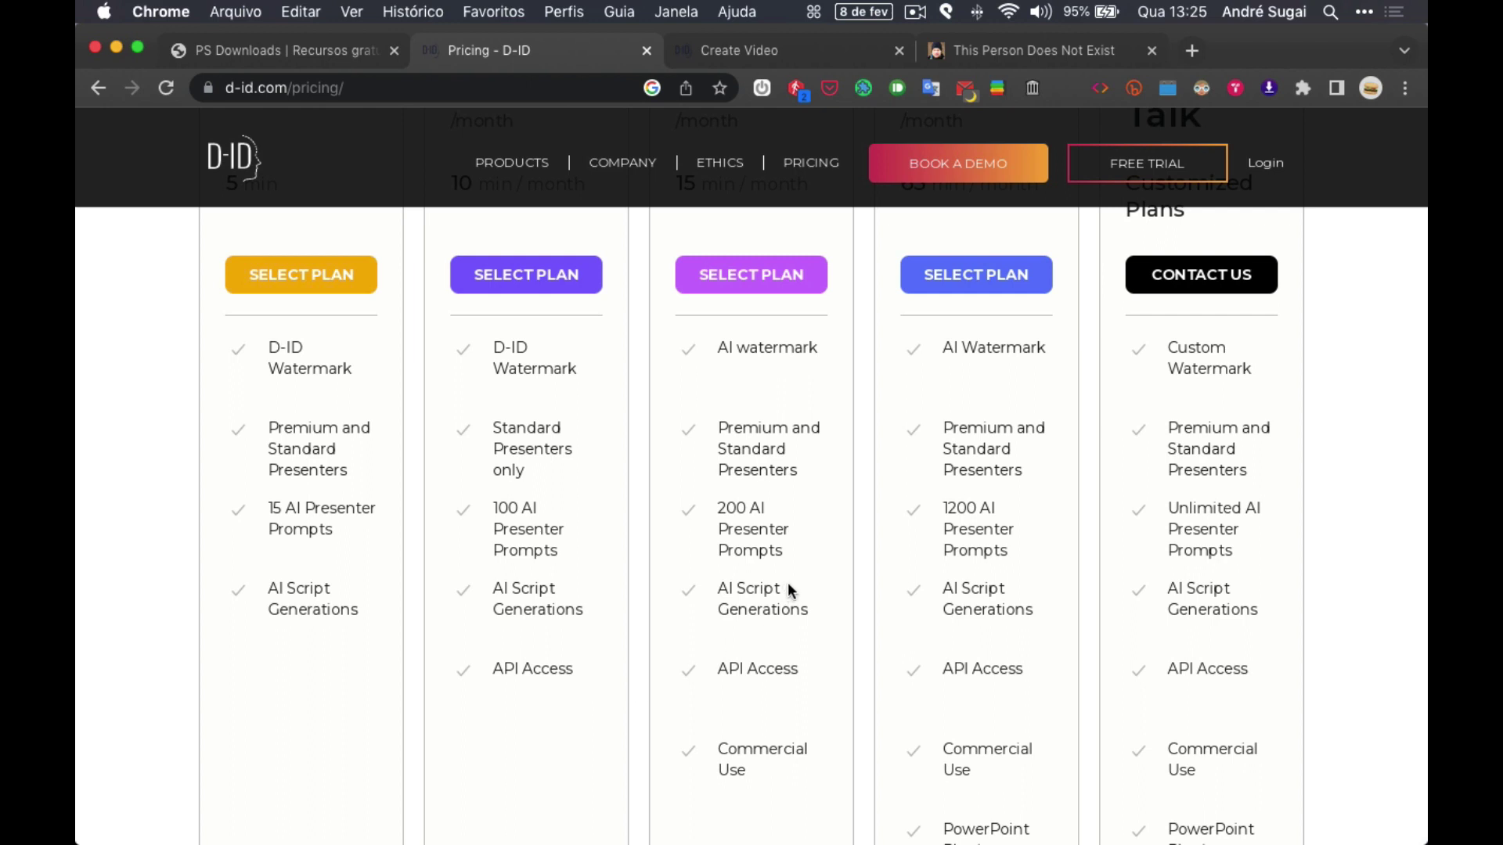
Step: Examine the monthly prices, video minutes and included features of the Pro and Advanced plans
scroll(799, 587, "up", 6)
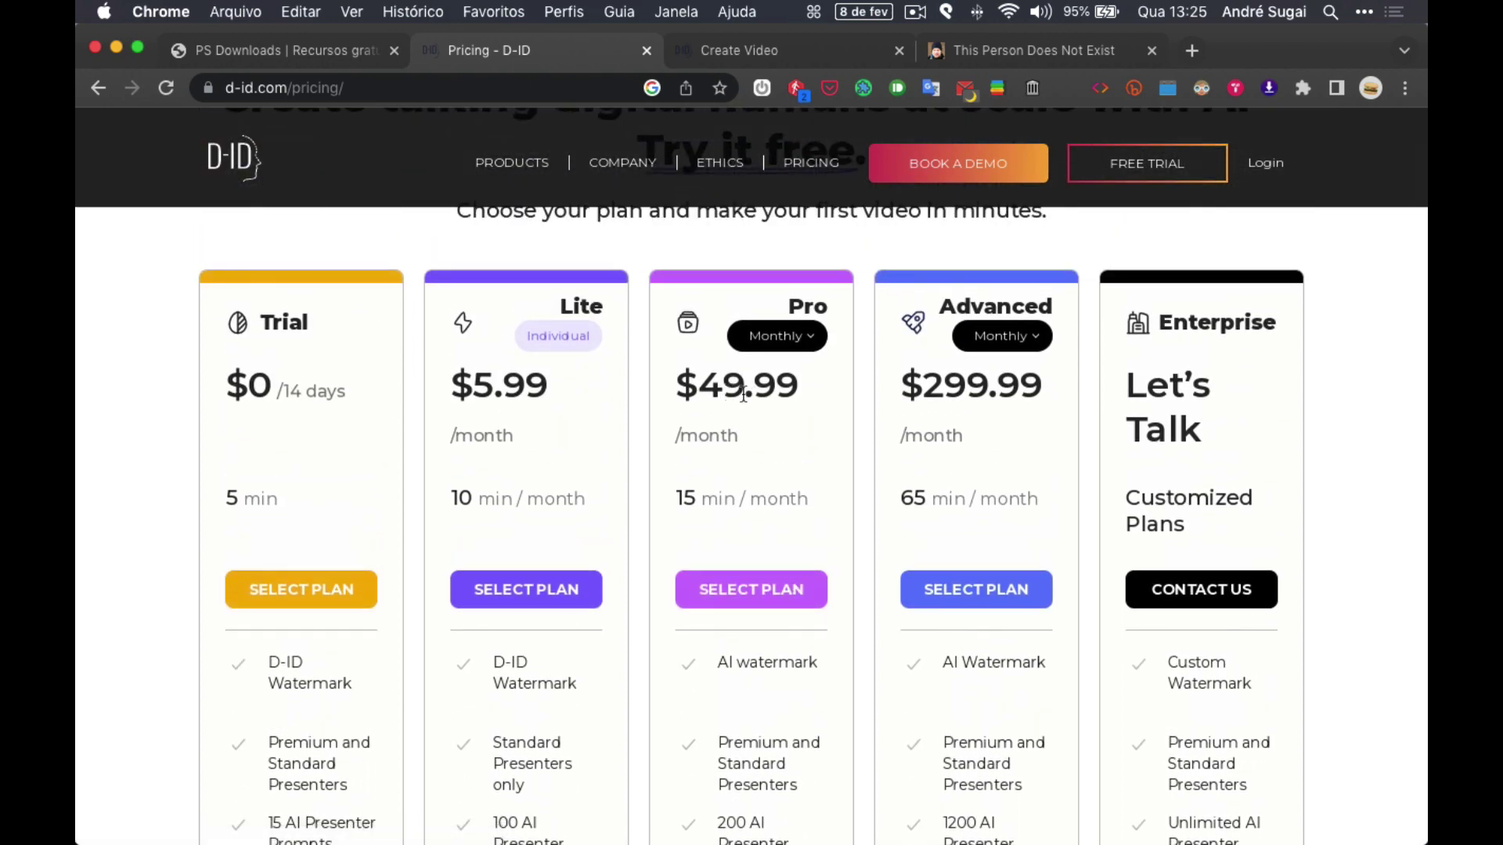
scroll(819, 517, "down", 1)
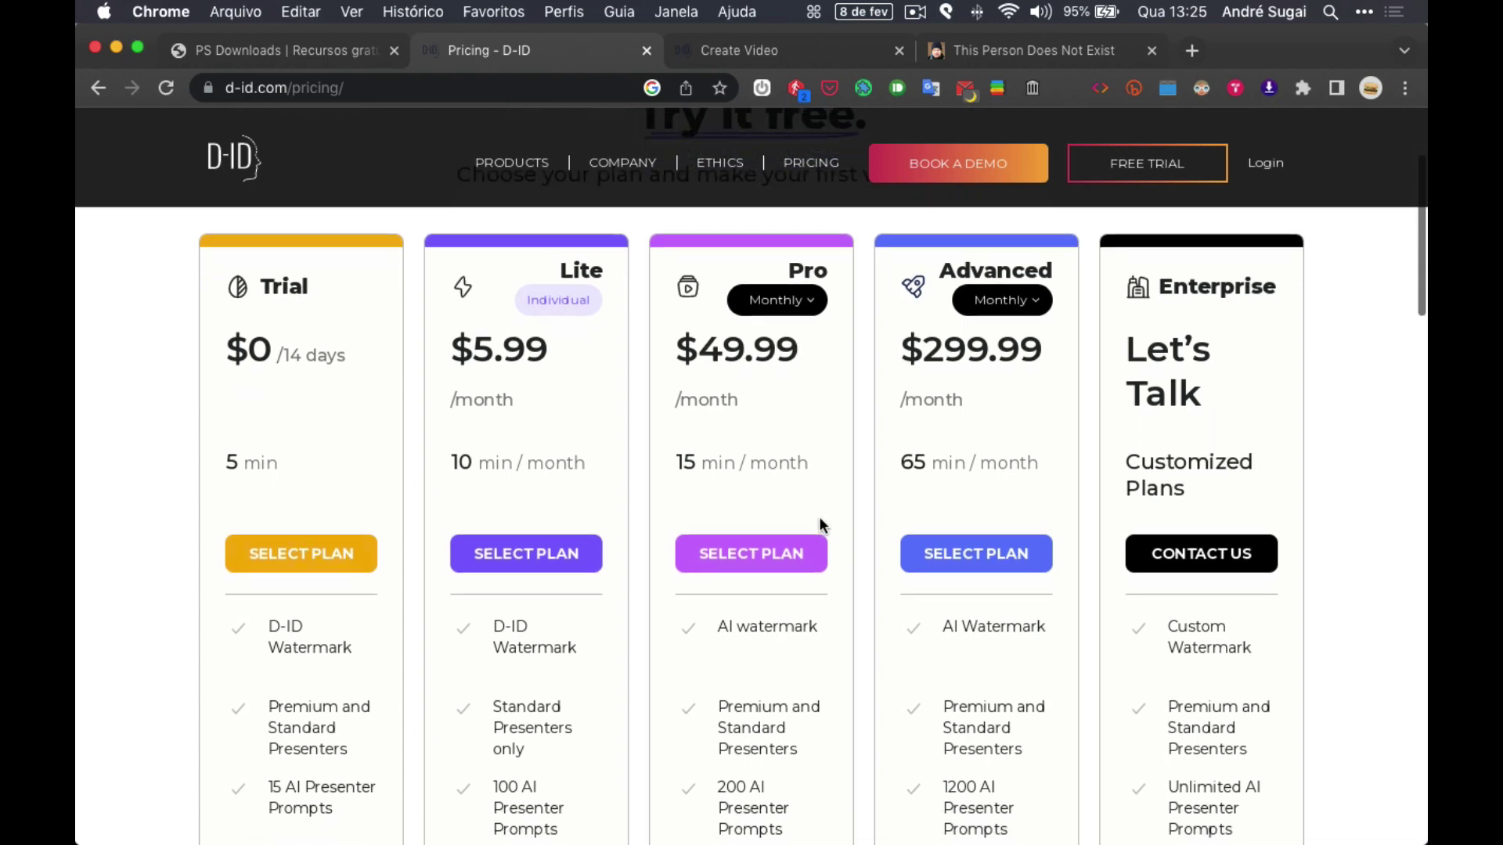
scroll(820, 517, "down", 4)
scroll(820, 520, "down", 4)
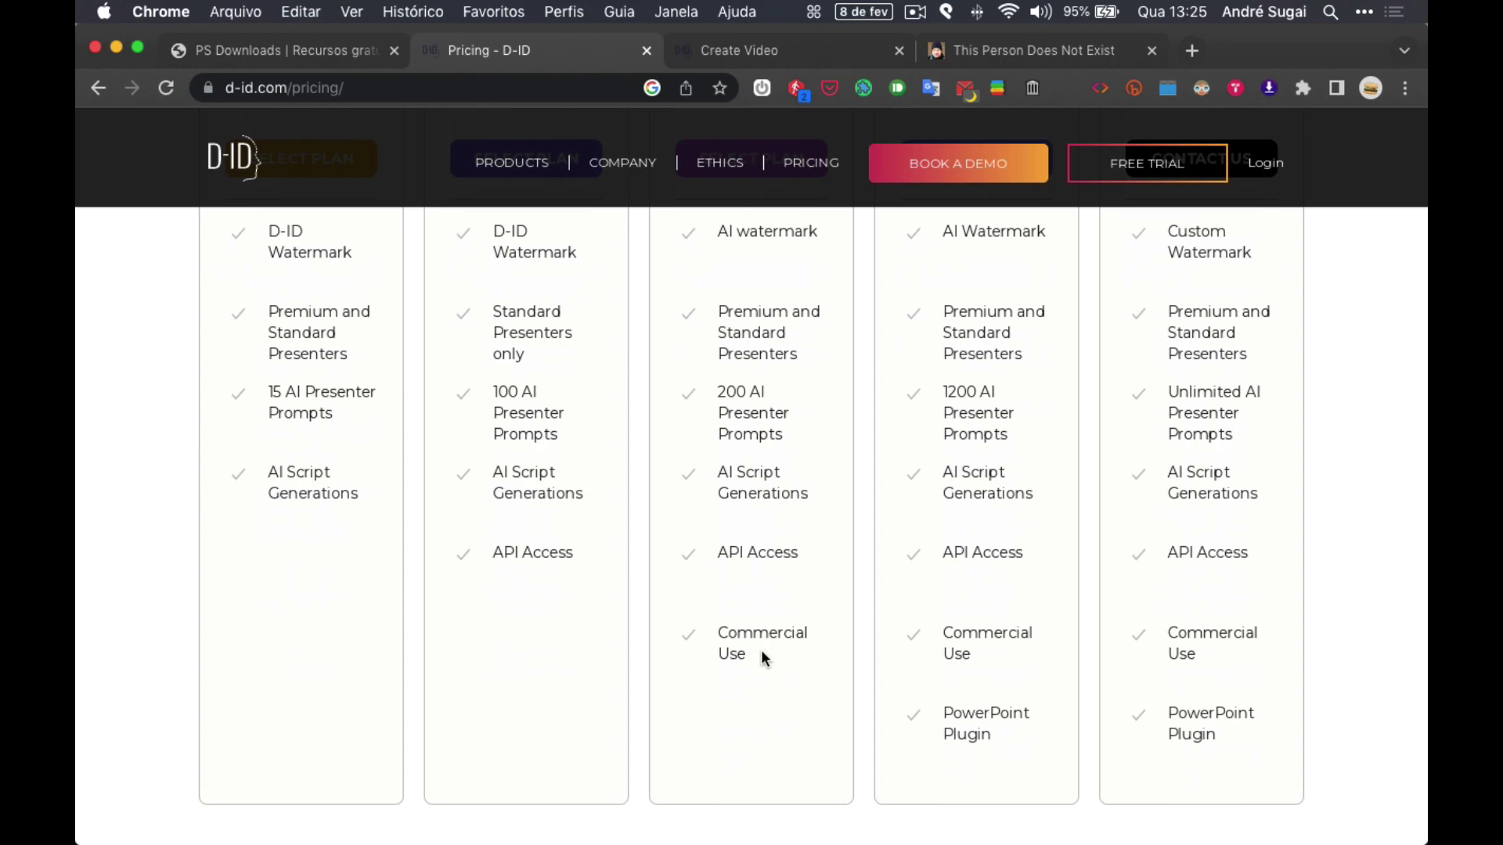
scroll(781, 638, "up", 8)
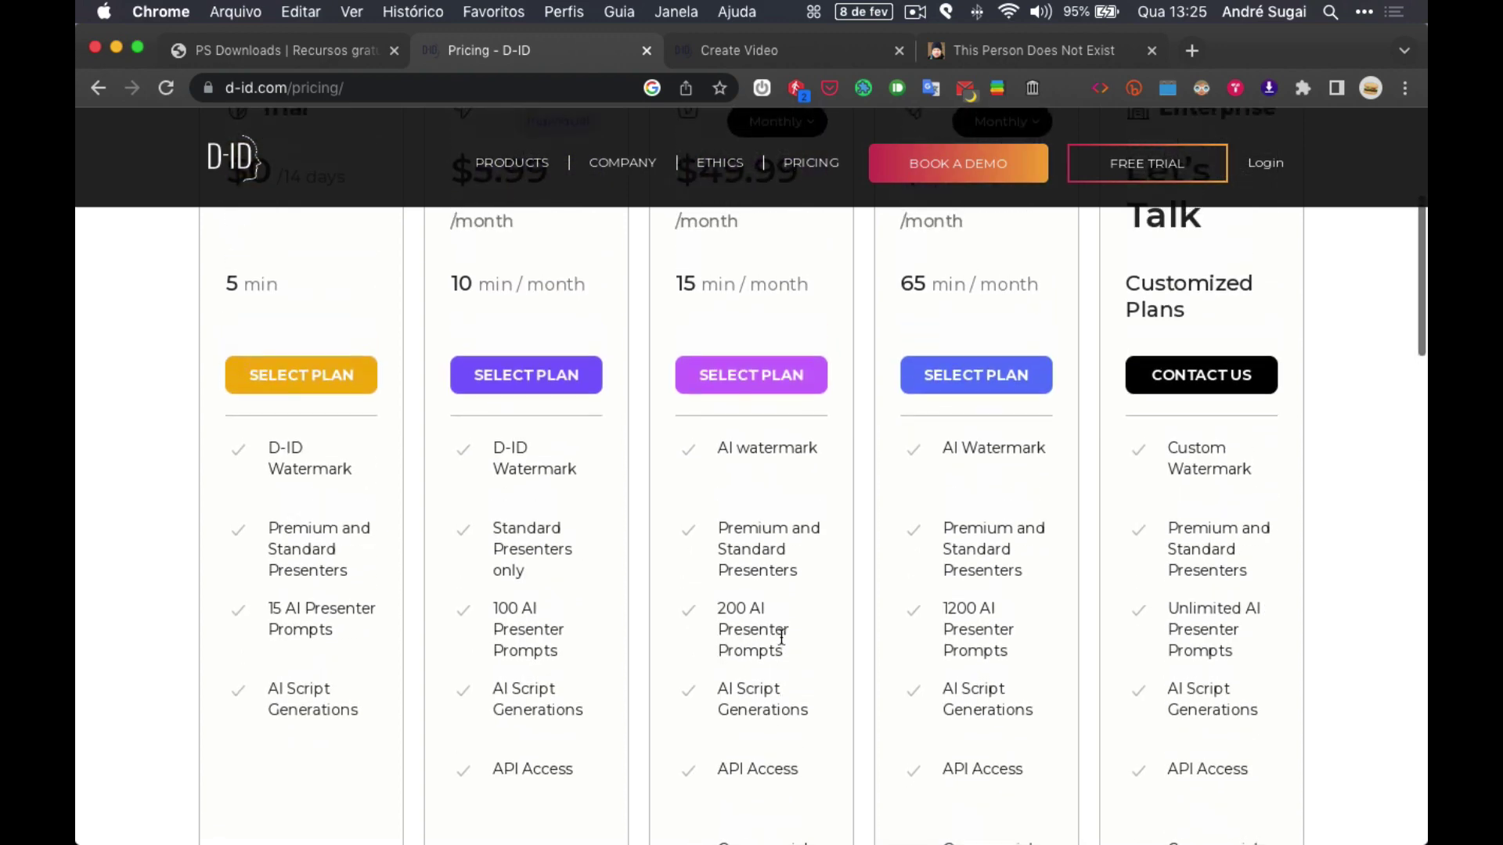
scroll(781, 637, "up", 1)
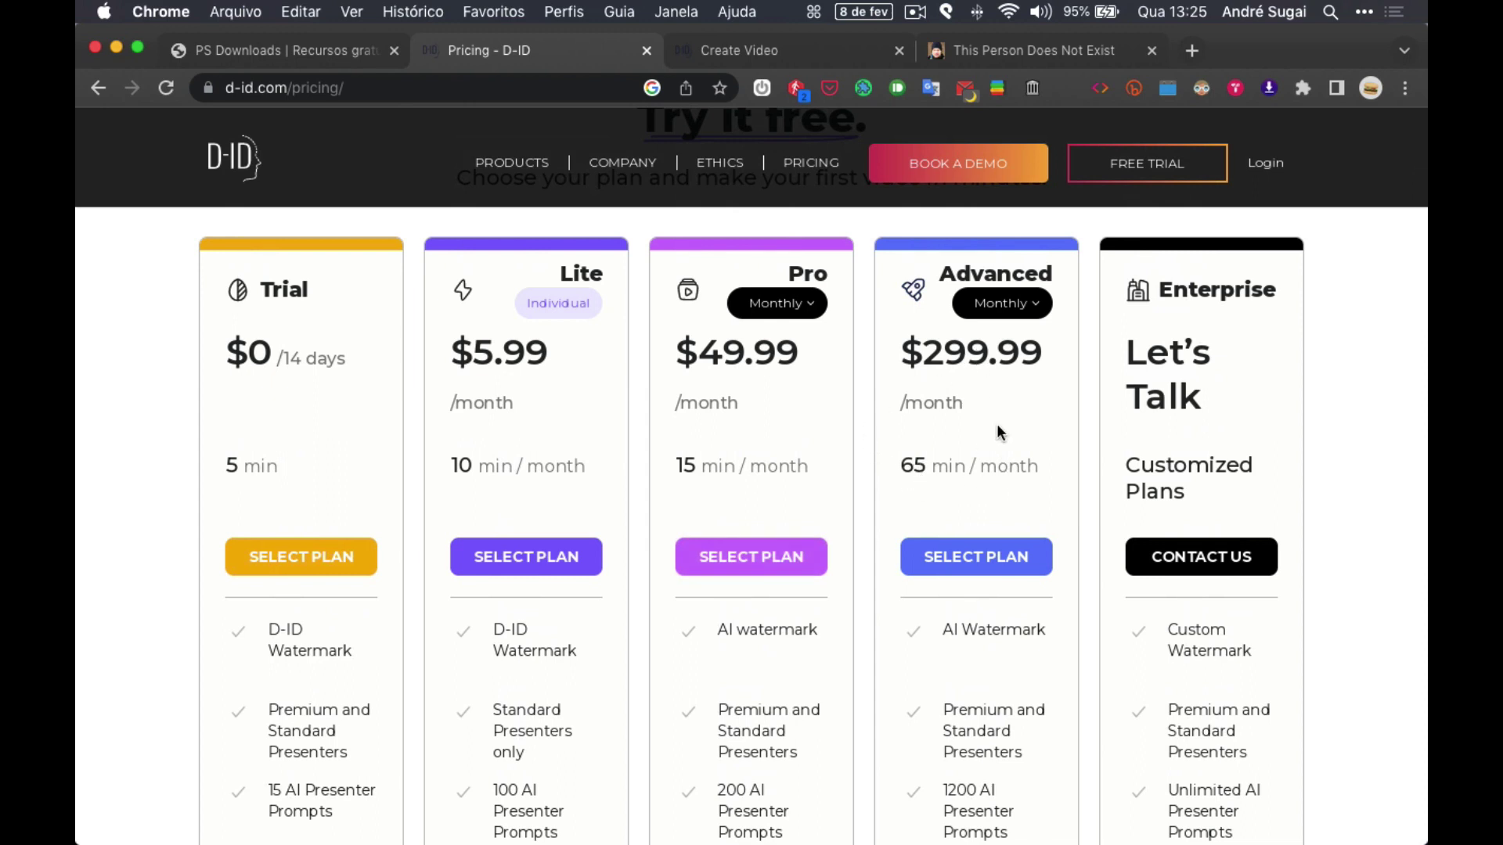
scroll(1047, 511, "down", 5)
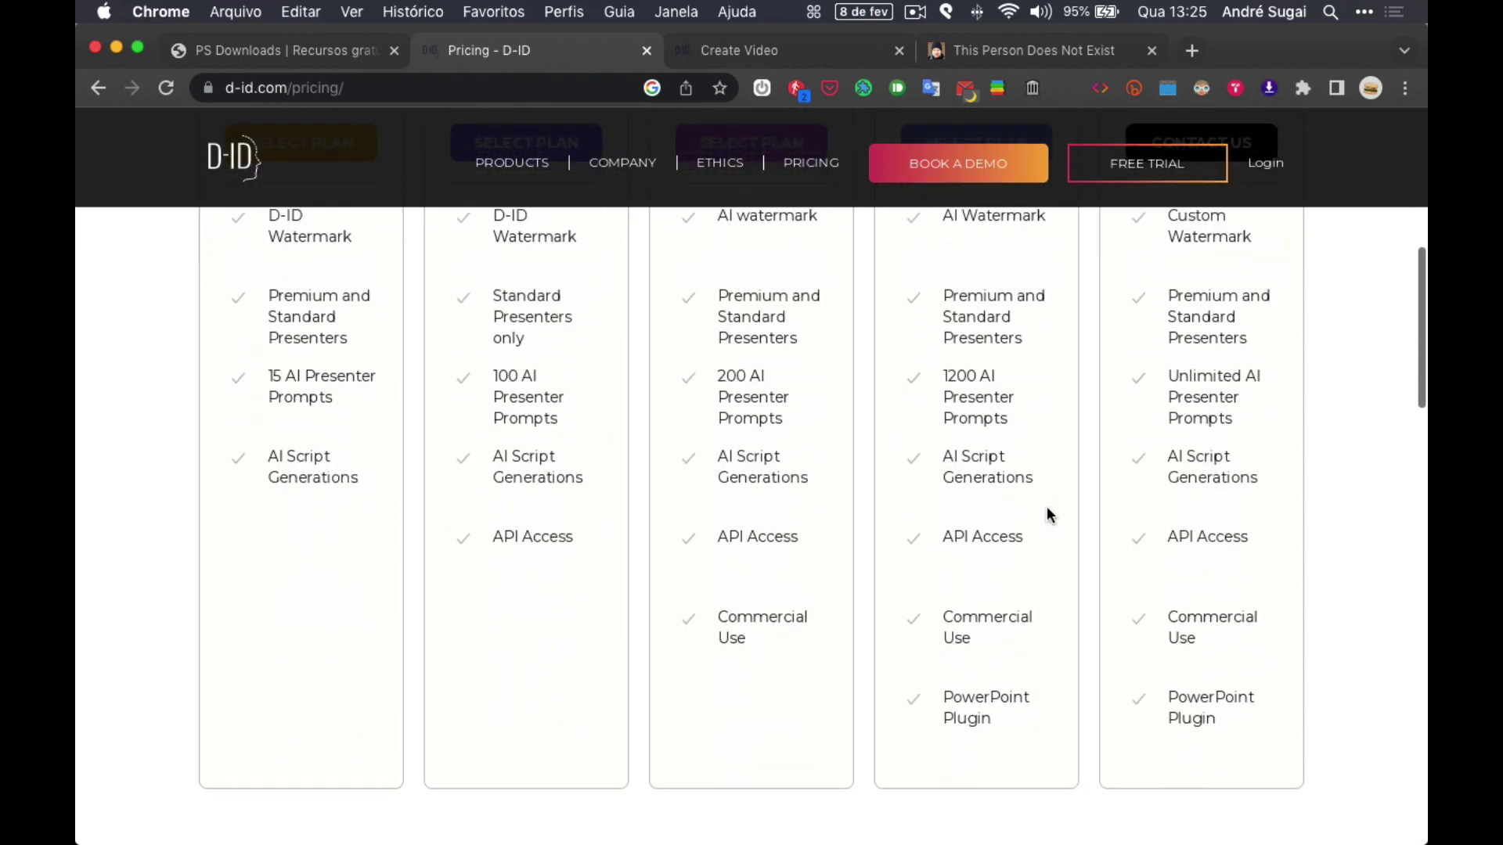
scroll(1047, 508, "down", 2)
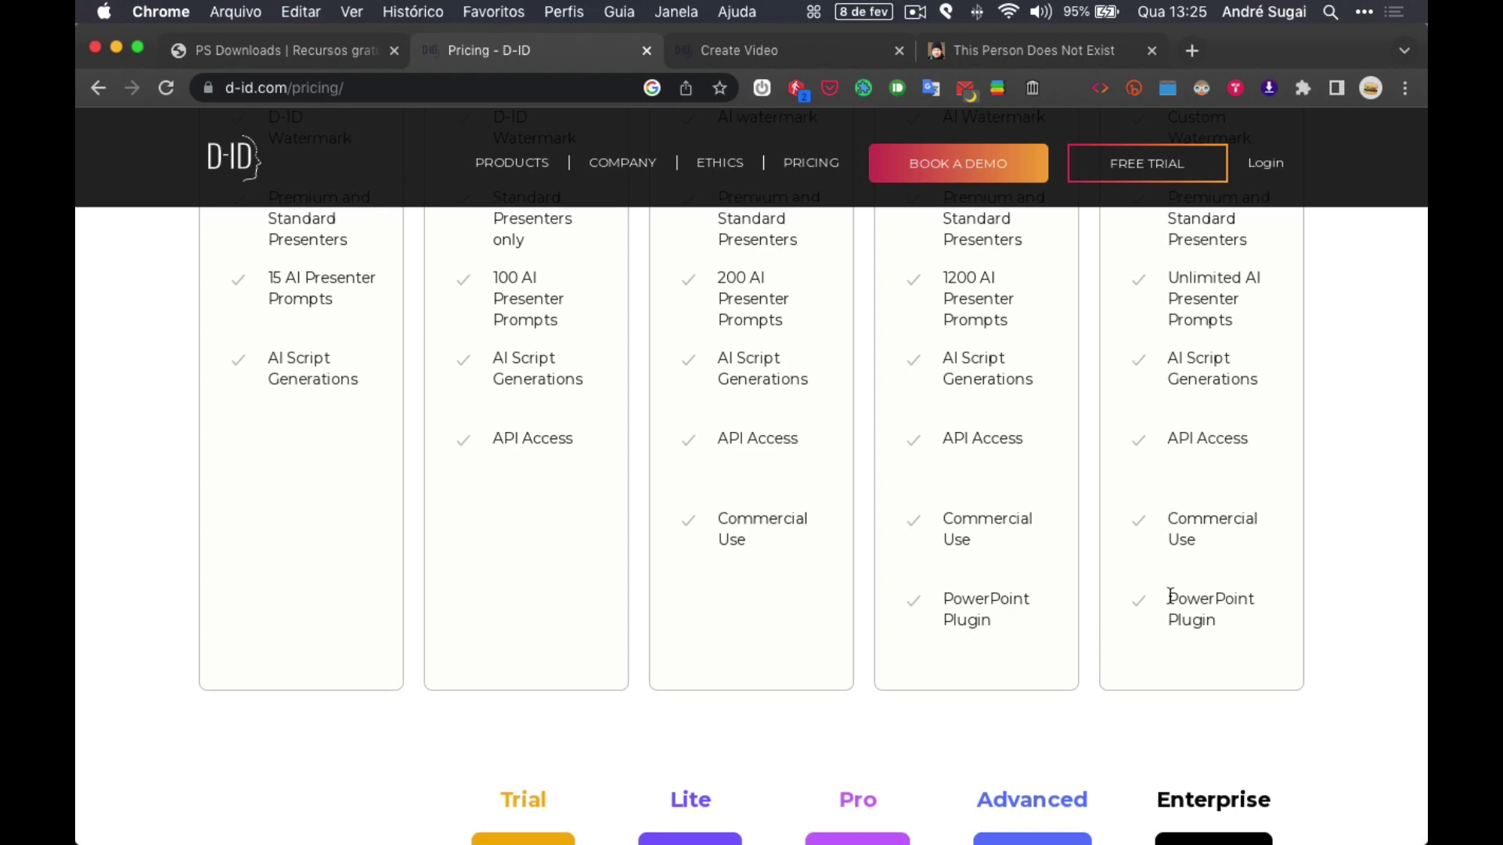
Step: Review the Enterprise plan's customized offer and feature list, down to the plan comparison table
scroll(1170, 596, "up", 3)
scroll(1170, 597, "up", 3)
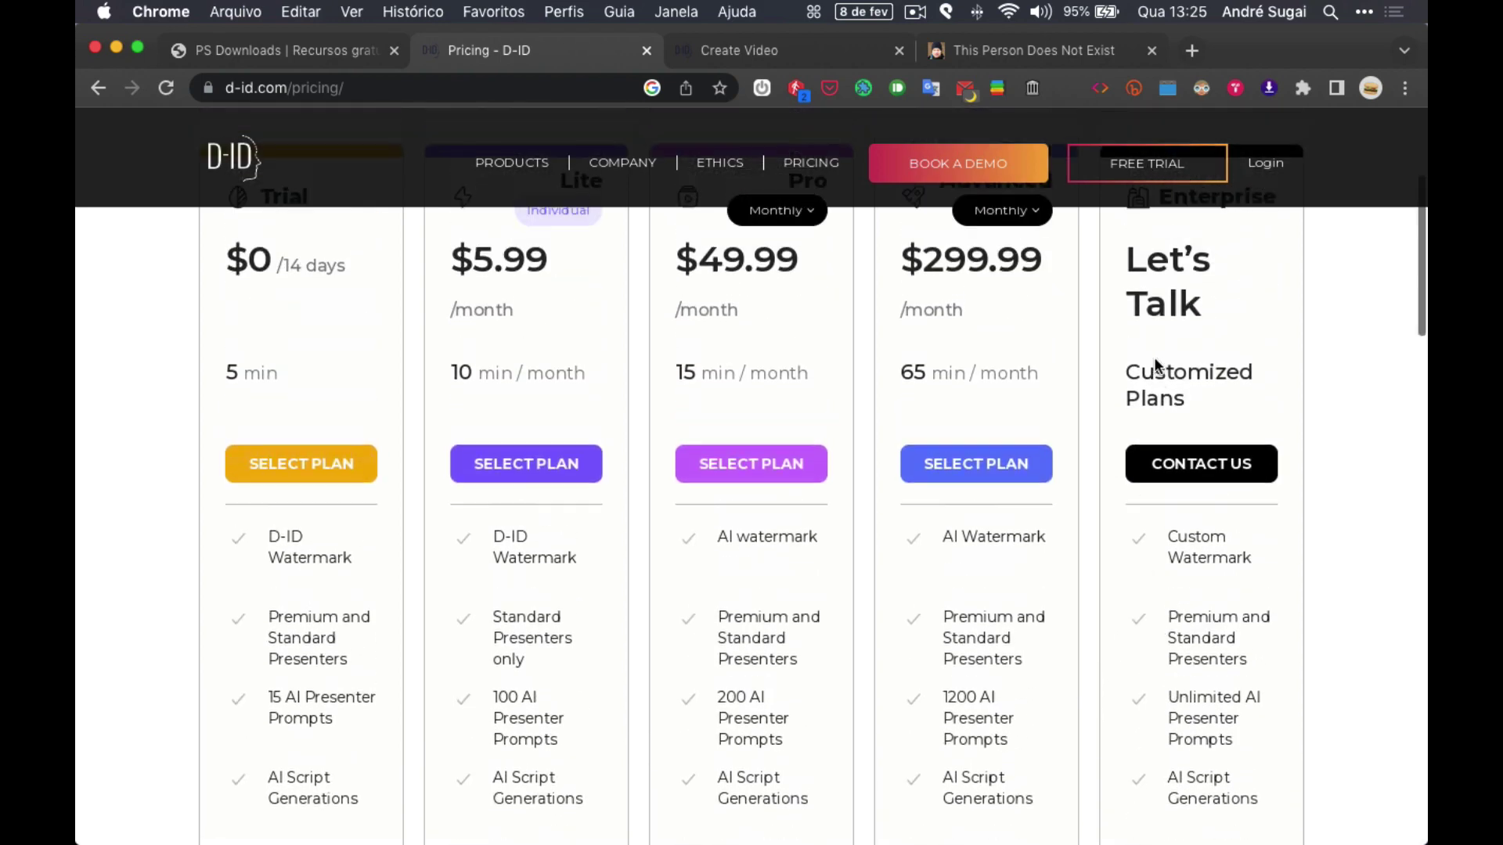
scroll(1165, 376, "up", 1)
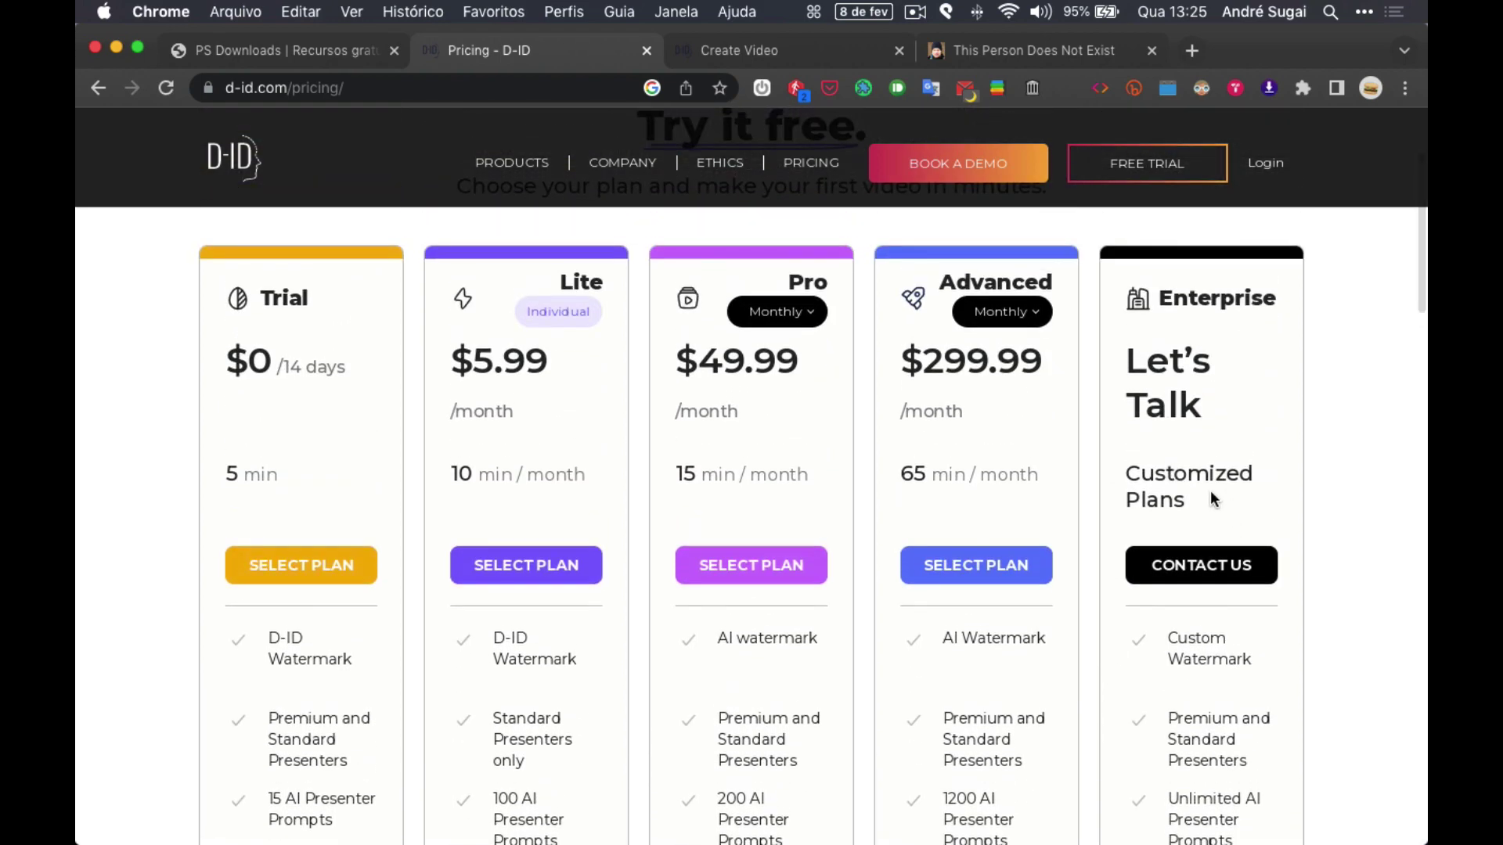
scroll(1159, 474, "down", 5)
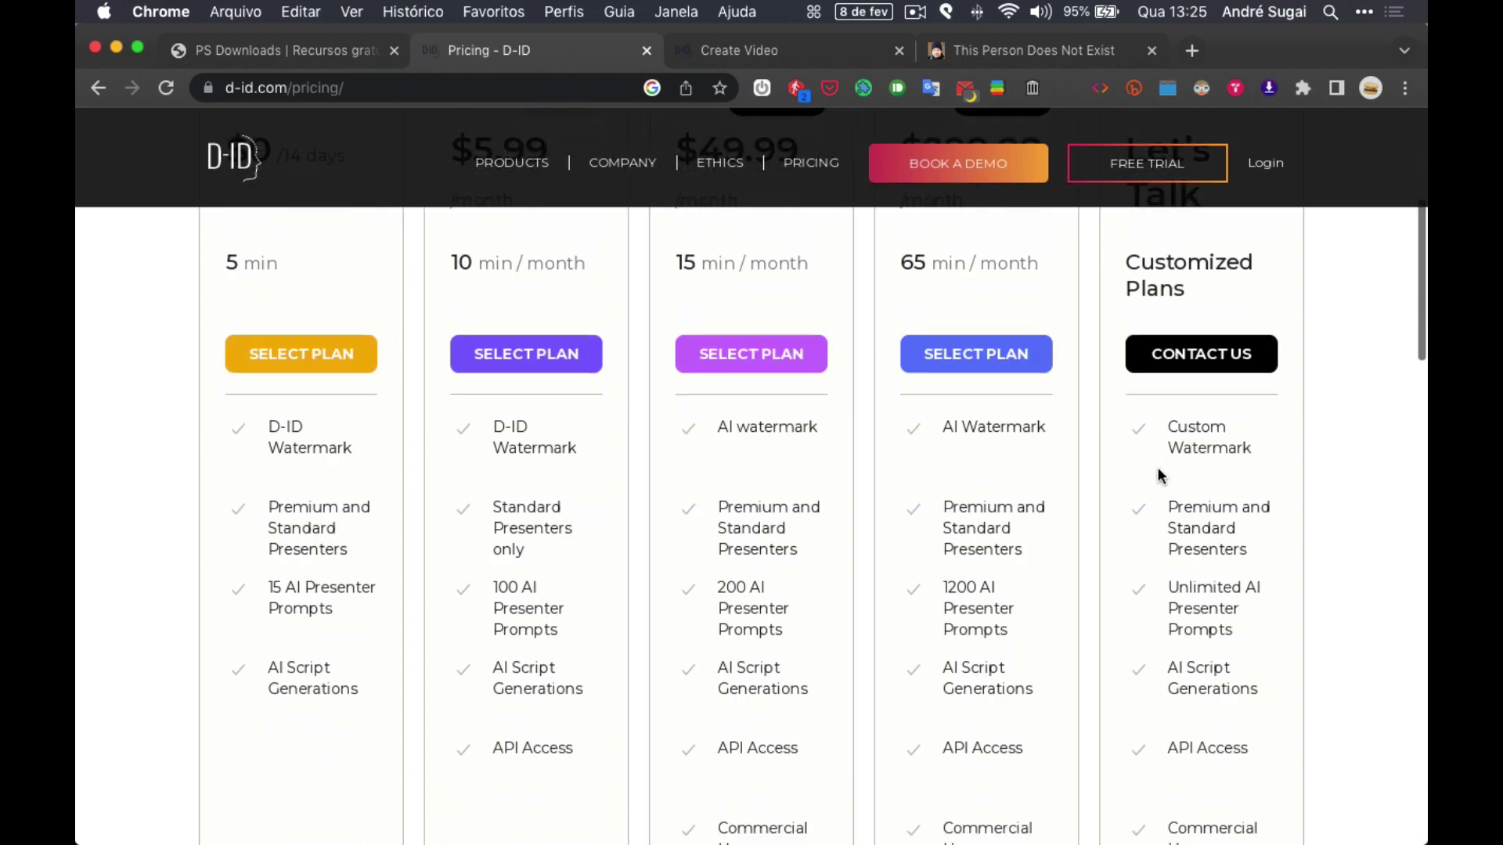
scroll(1160, 474, "down", 2)
scroll(1159, 474, "up", 1)
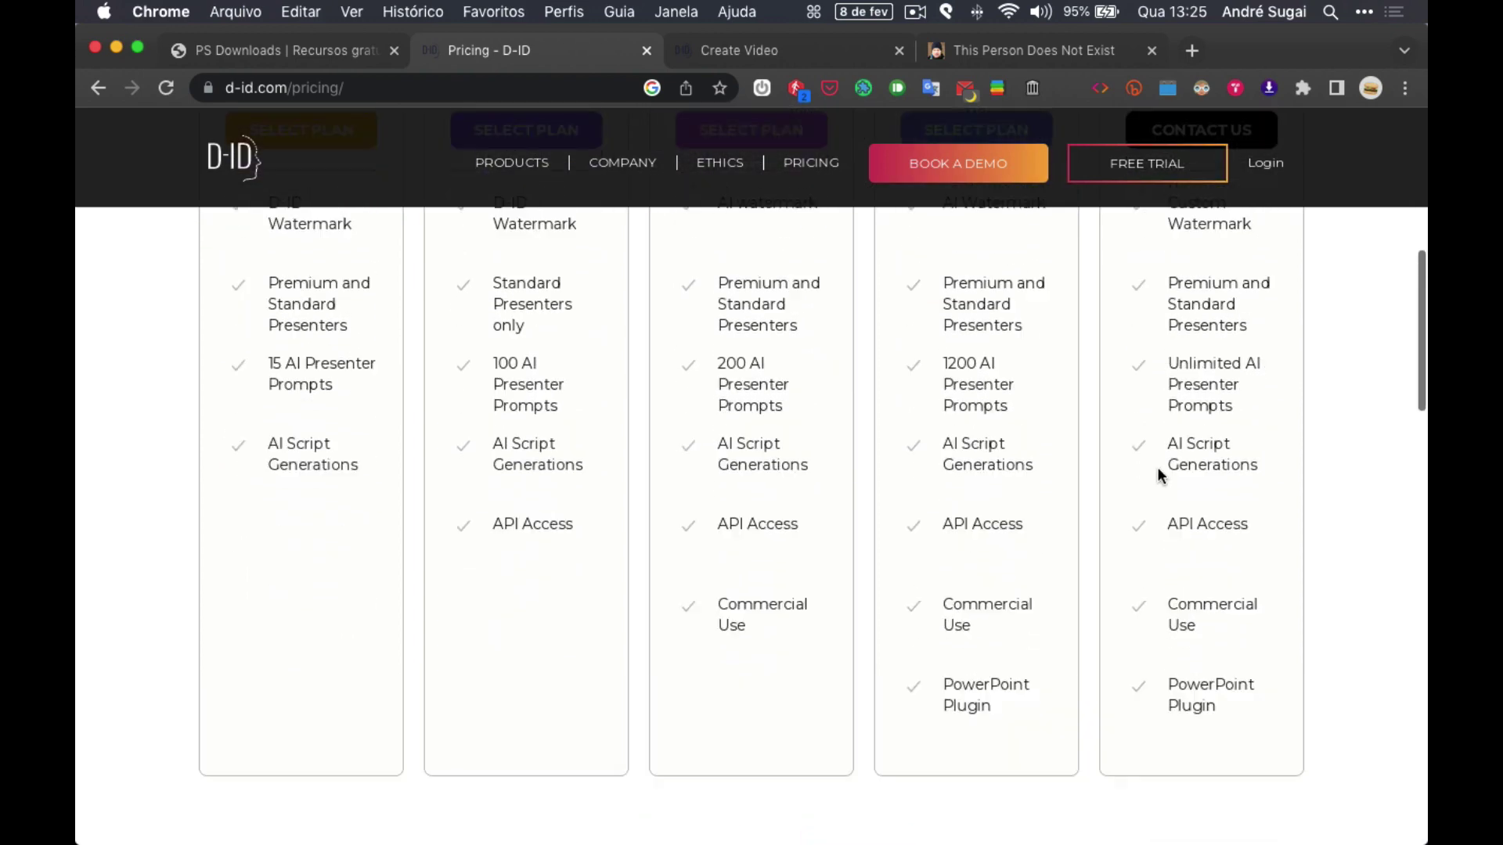
scroll(1158, 474, "up", 1)
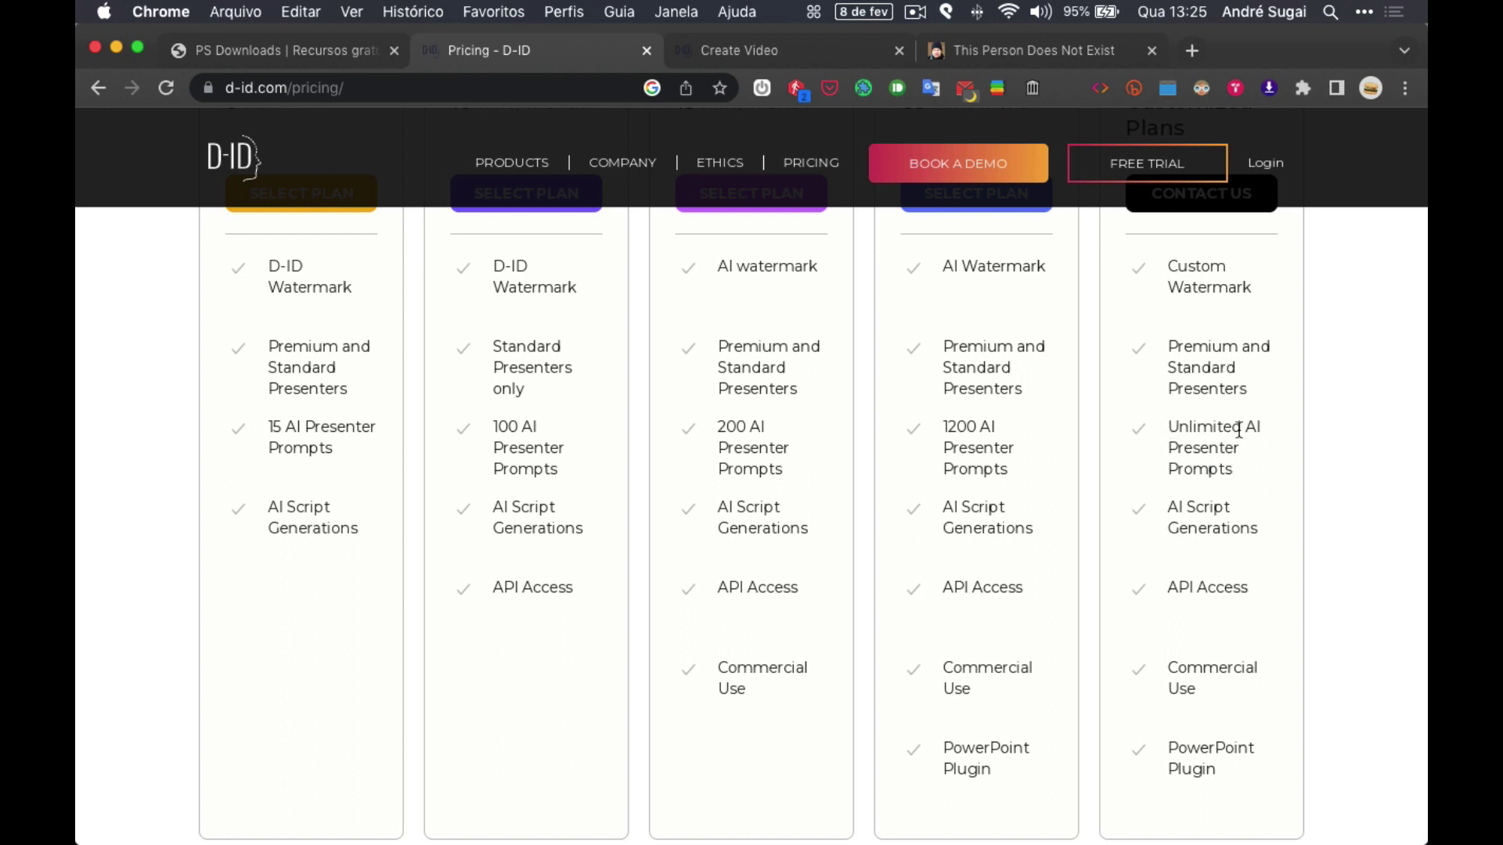
scroll(1256, 513, "down", 5)
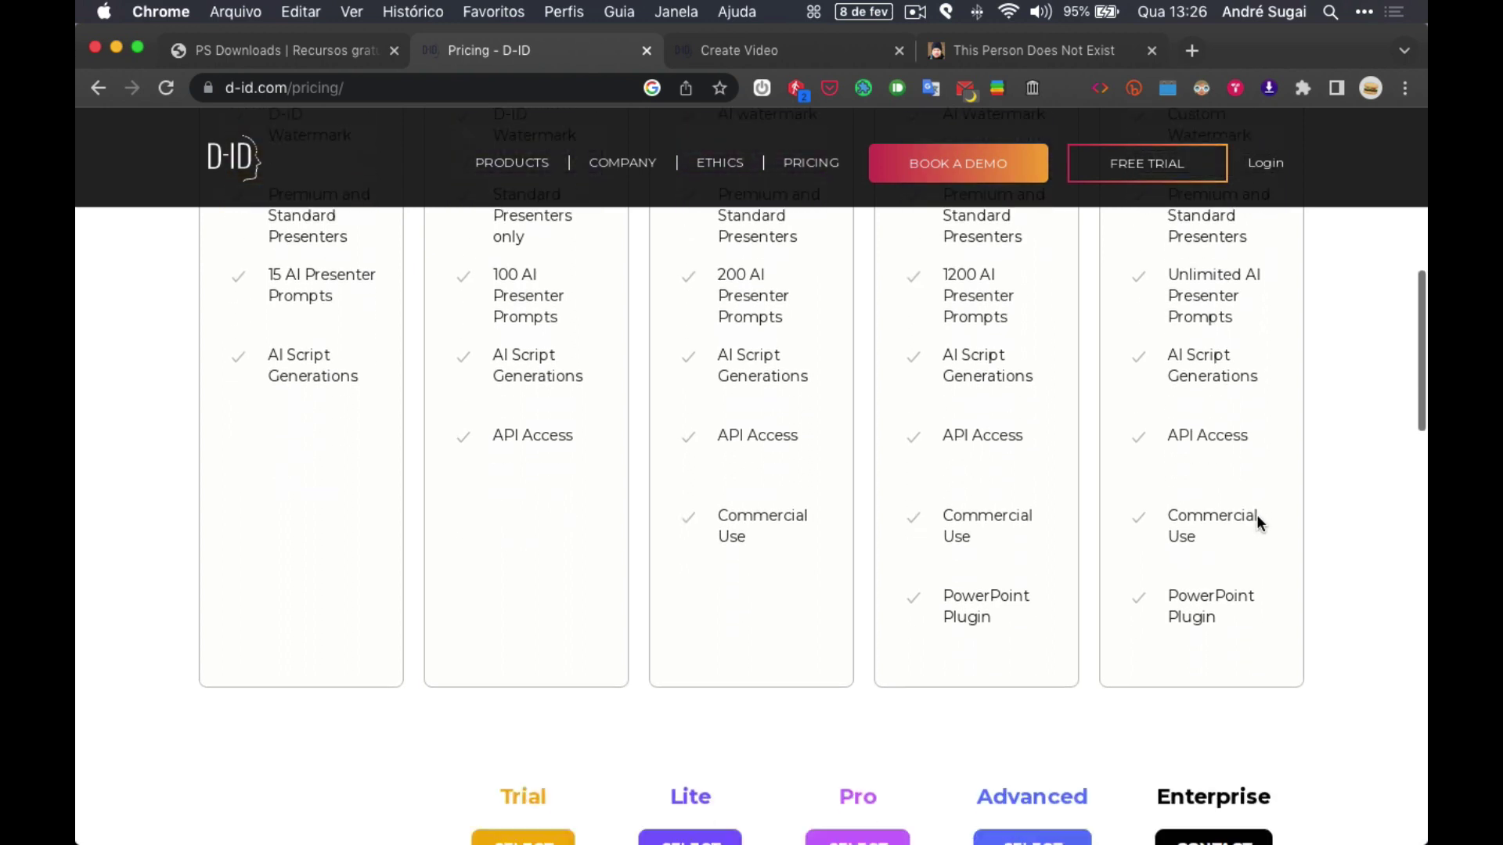
scroll(1256, 514, "down", 3)
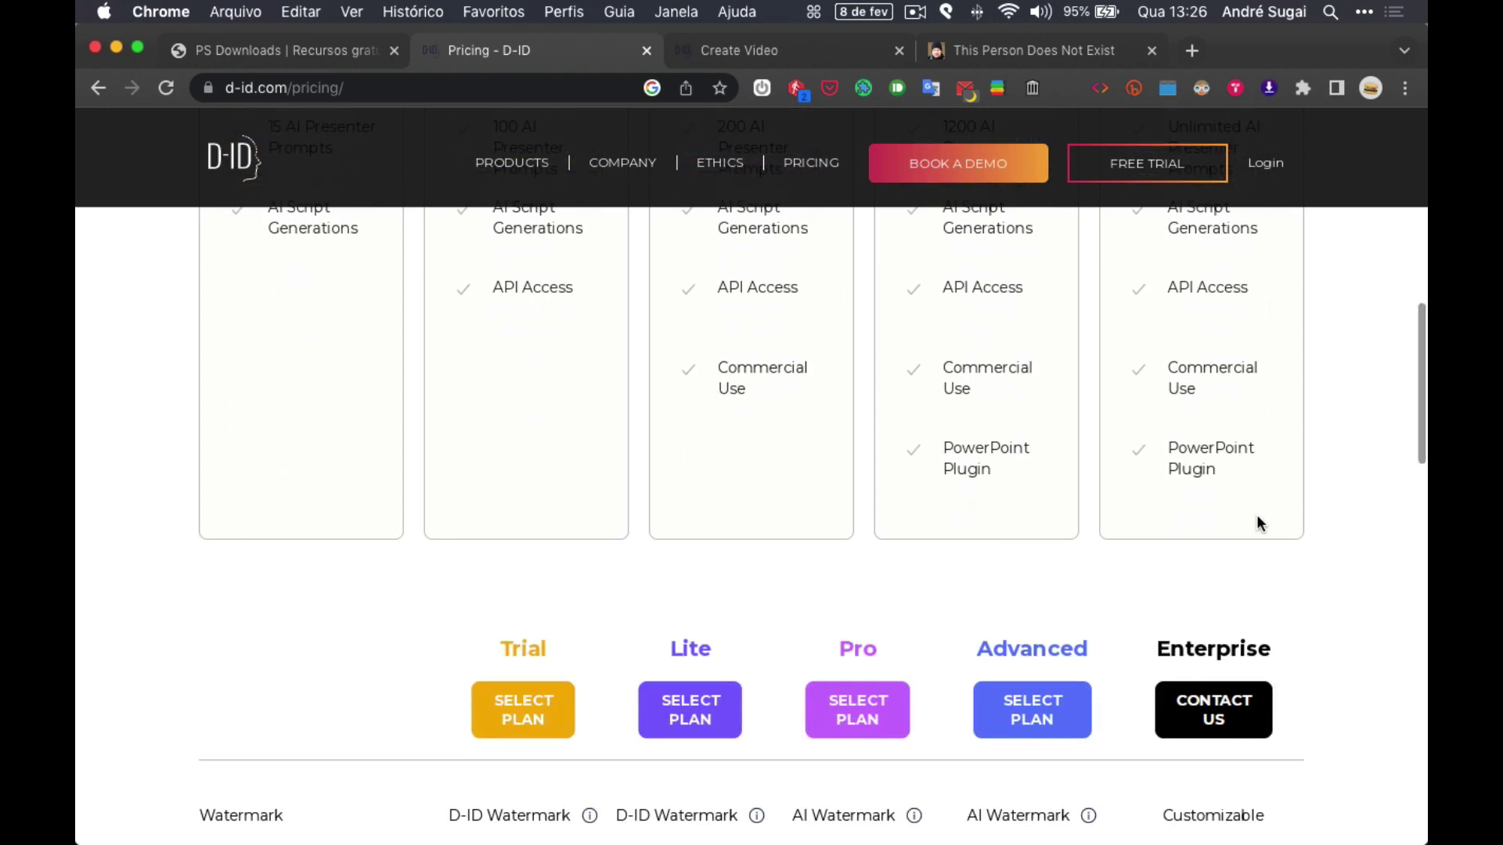
Step: Switch from the pricing comparison to the Create Video editor and collapse its navigation sidebar
scroll(1256, 514, "down", 2)
scroll(1256, 514, "down", 1)
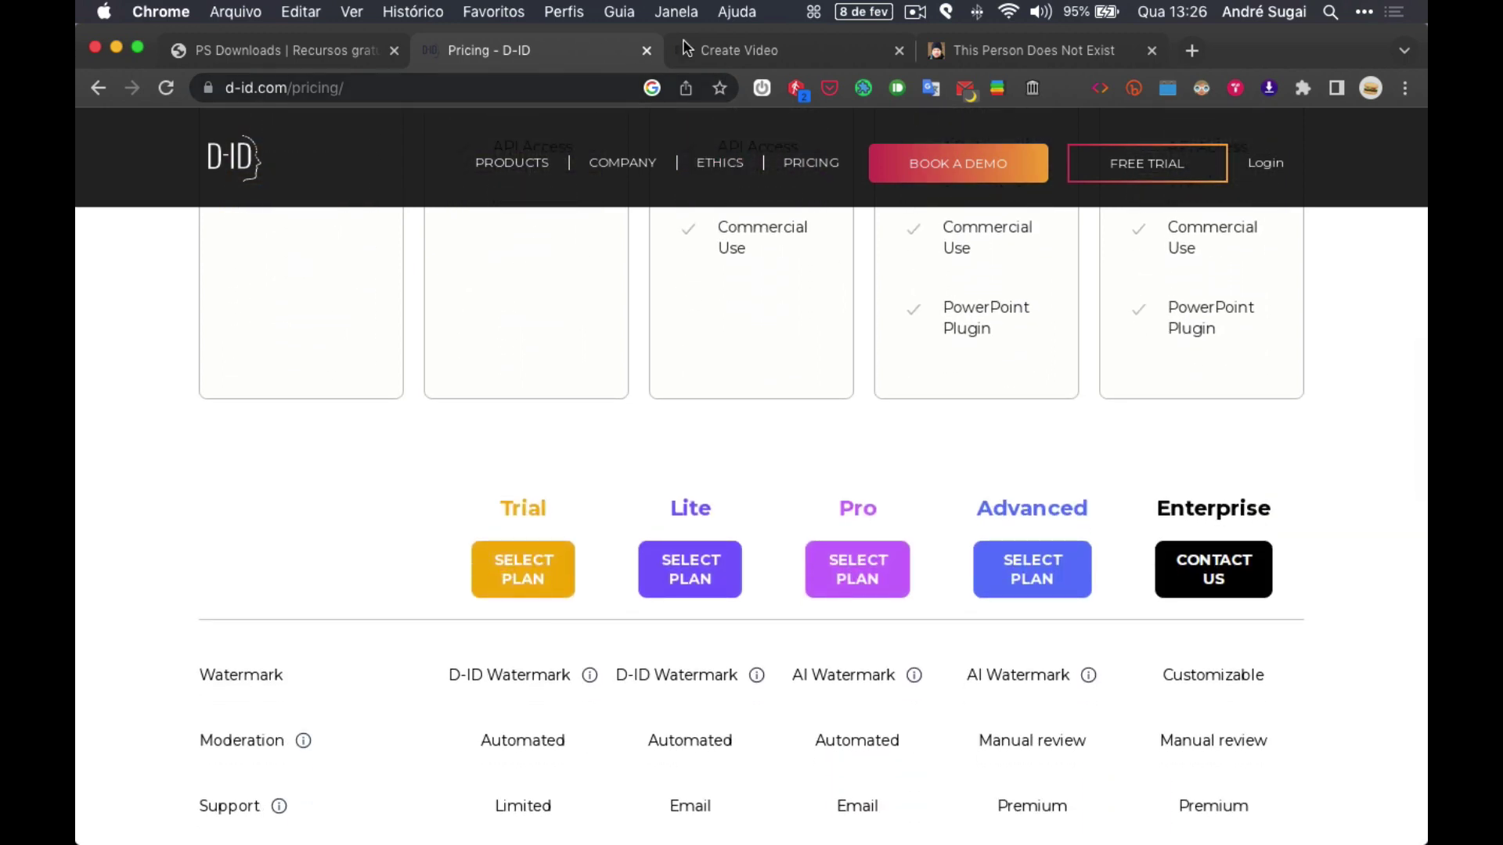
left_click(752, 51)
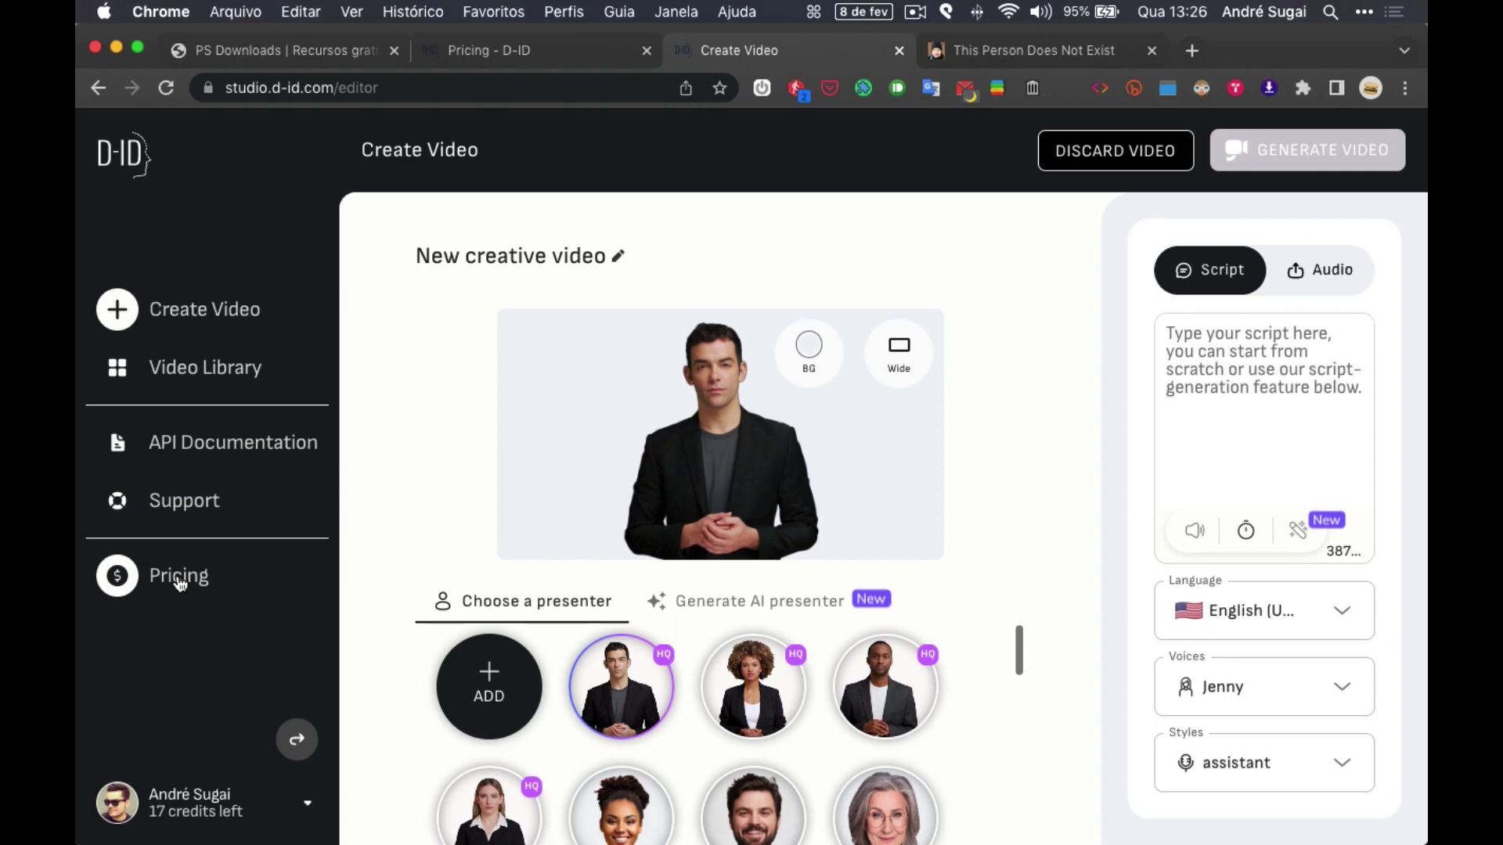
left_click(296, 742)
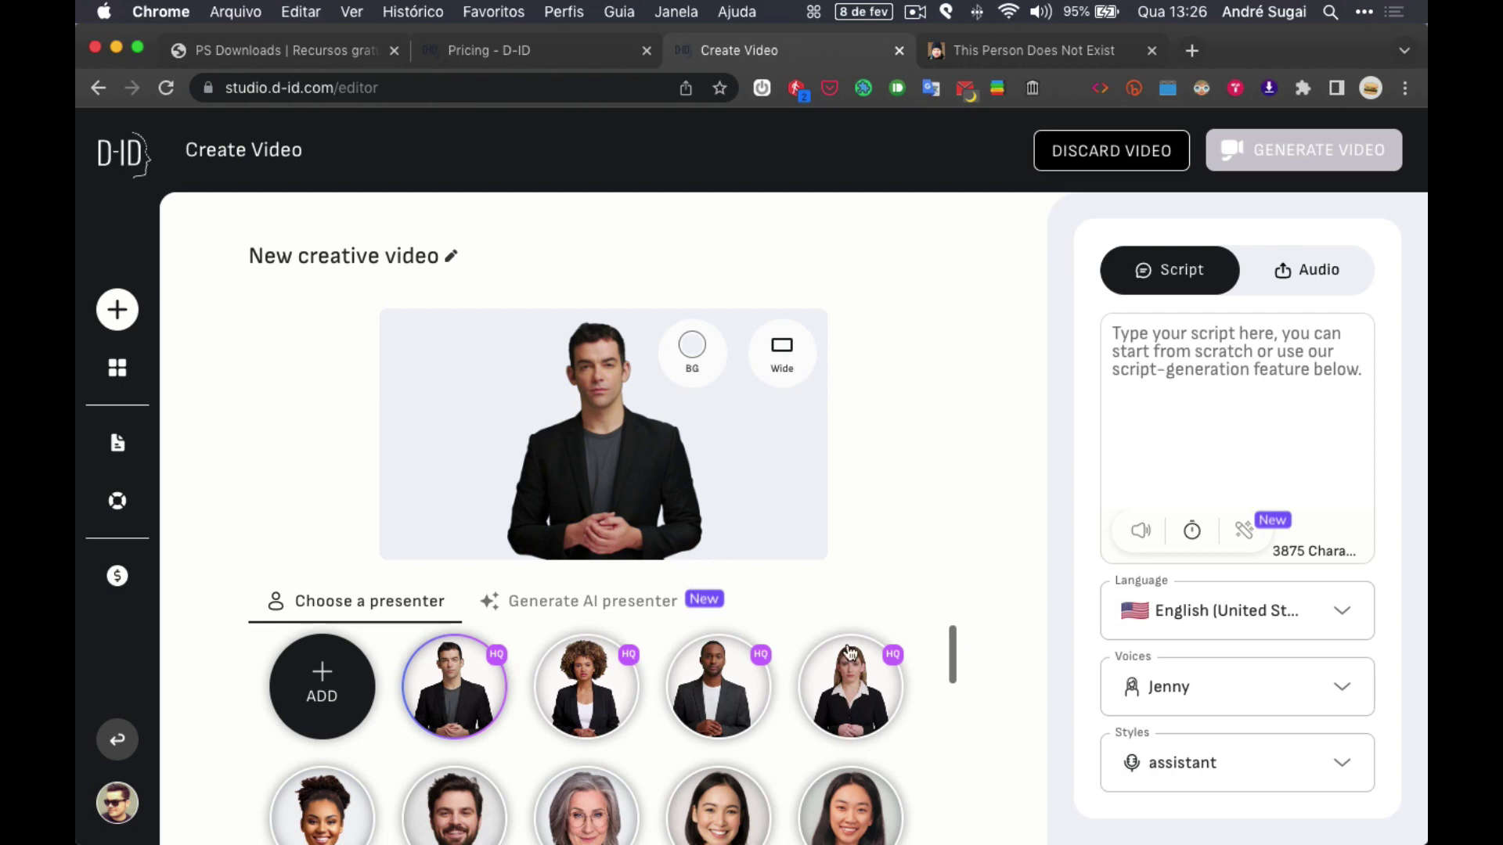
Step: Choose the HQ male presenter in a dark blazer and white T-shirt and set the video background to bright green
left_click(716, 682)
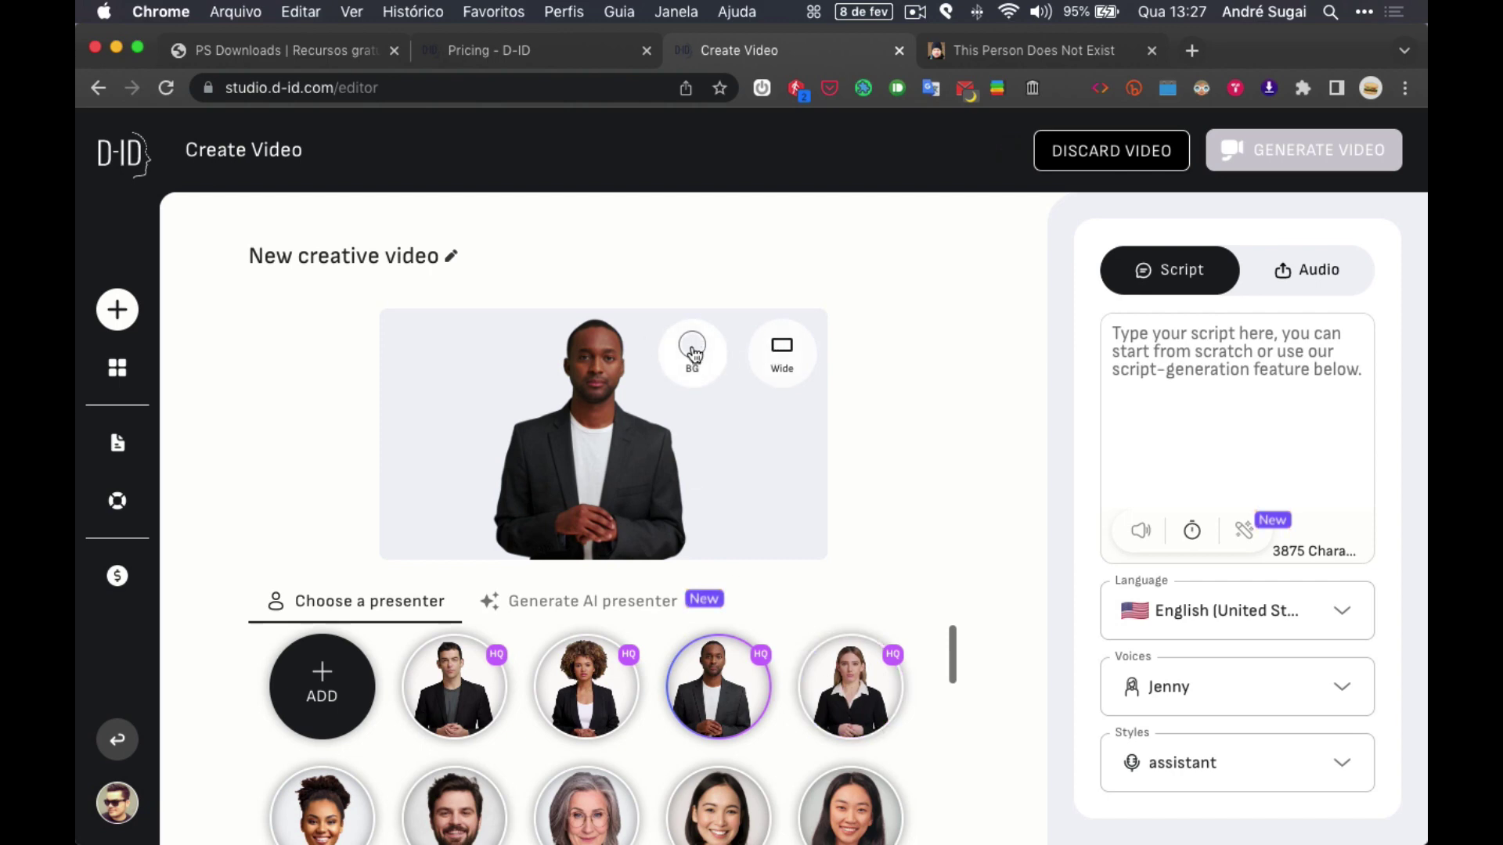
left_click(693, 352)
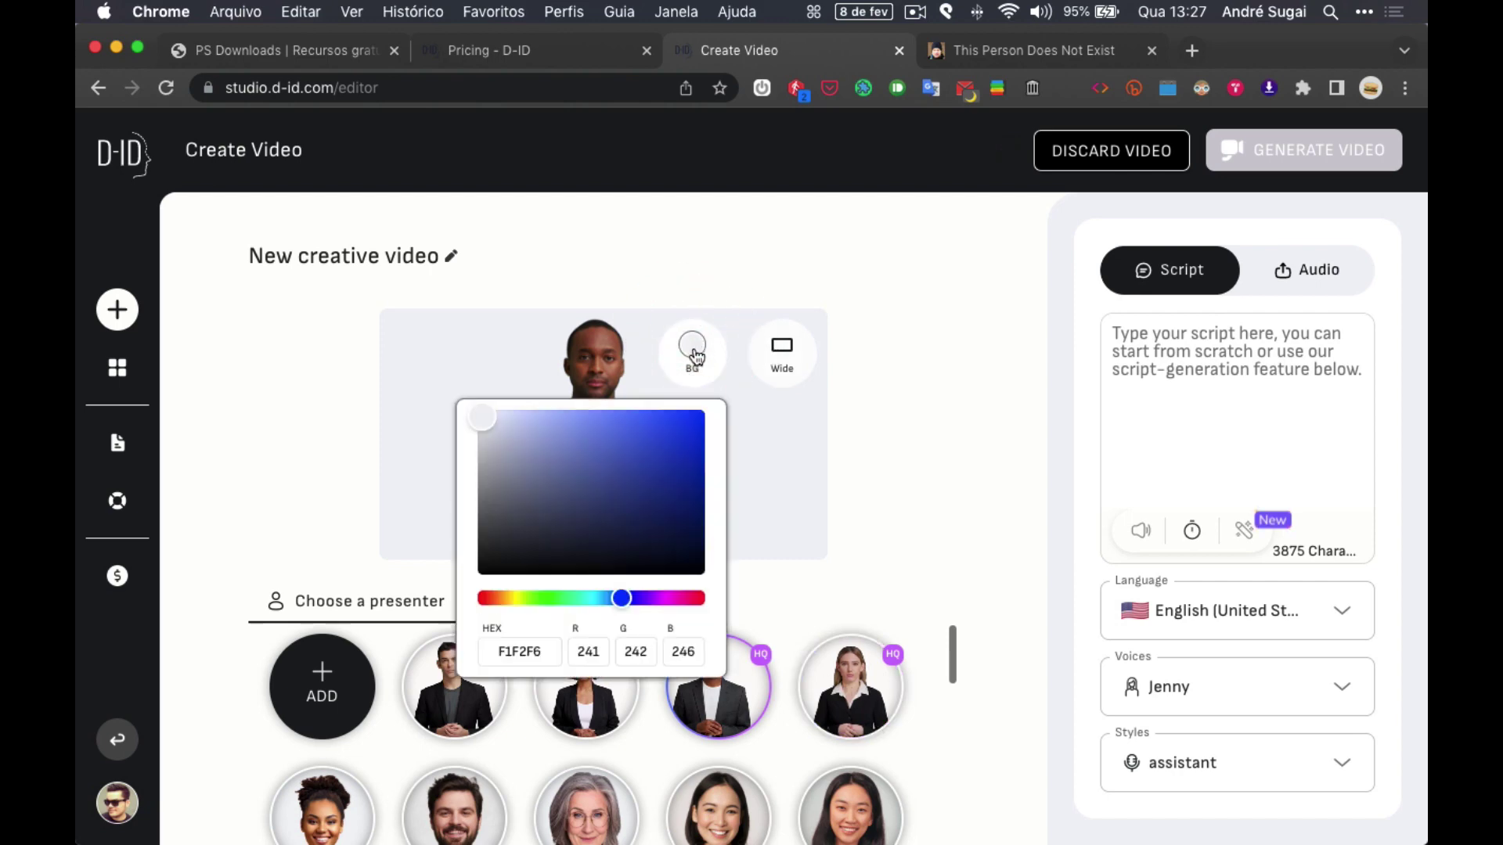
left_click(663, 431)
left_click(689, 598)
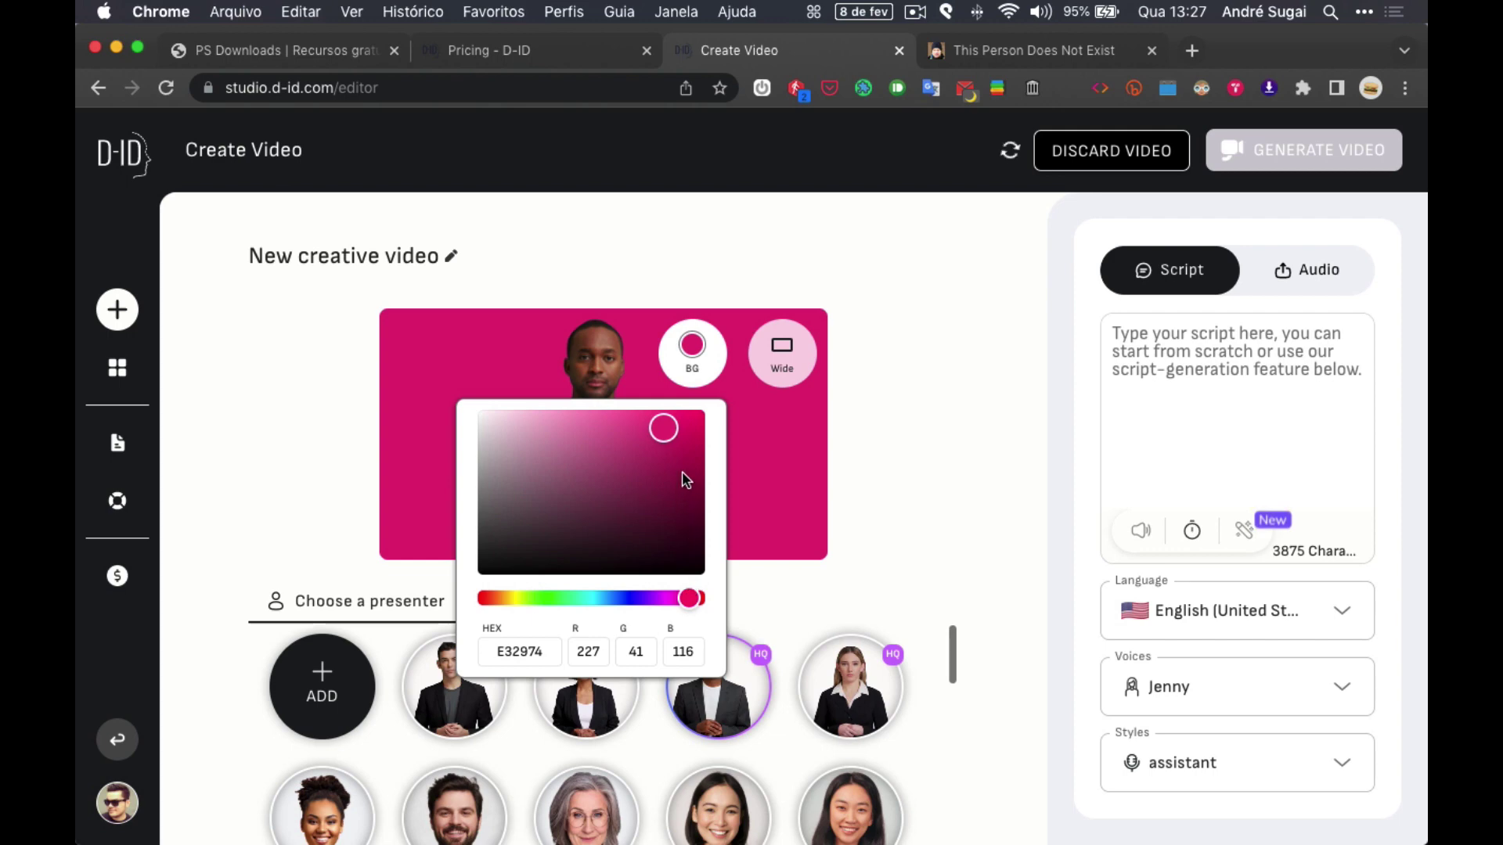
left_click(484, 598)
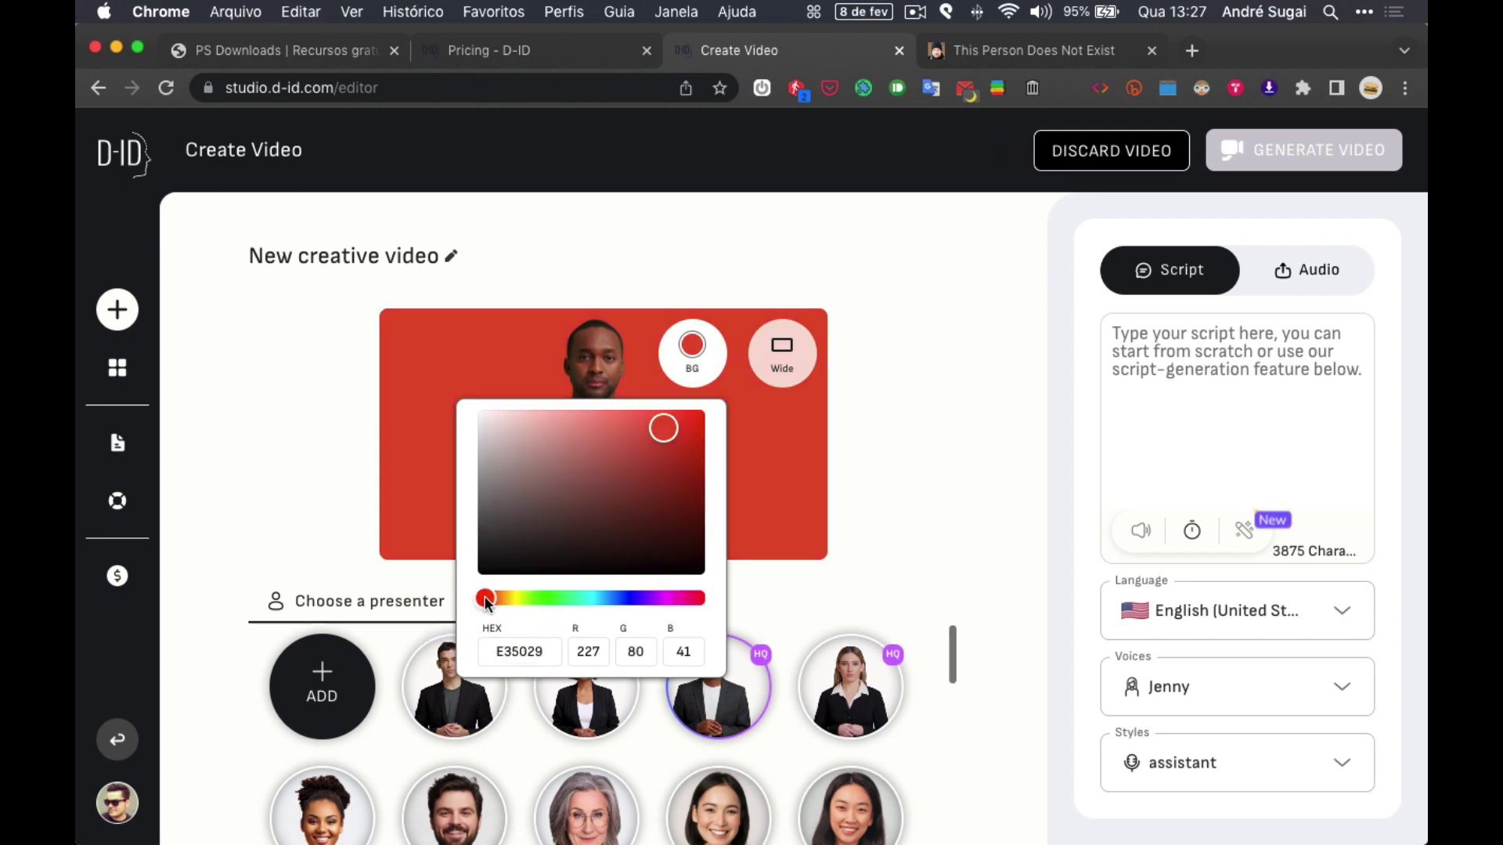
left_click_drag(604, 598, 553, 598)
left_click(879, 445)
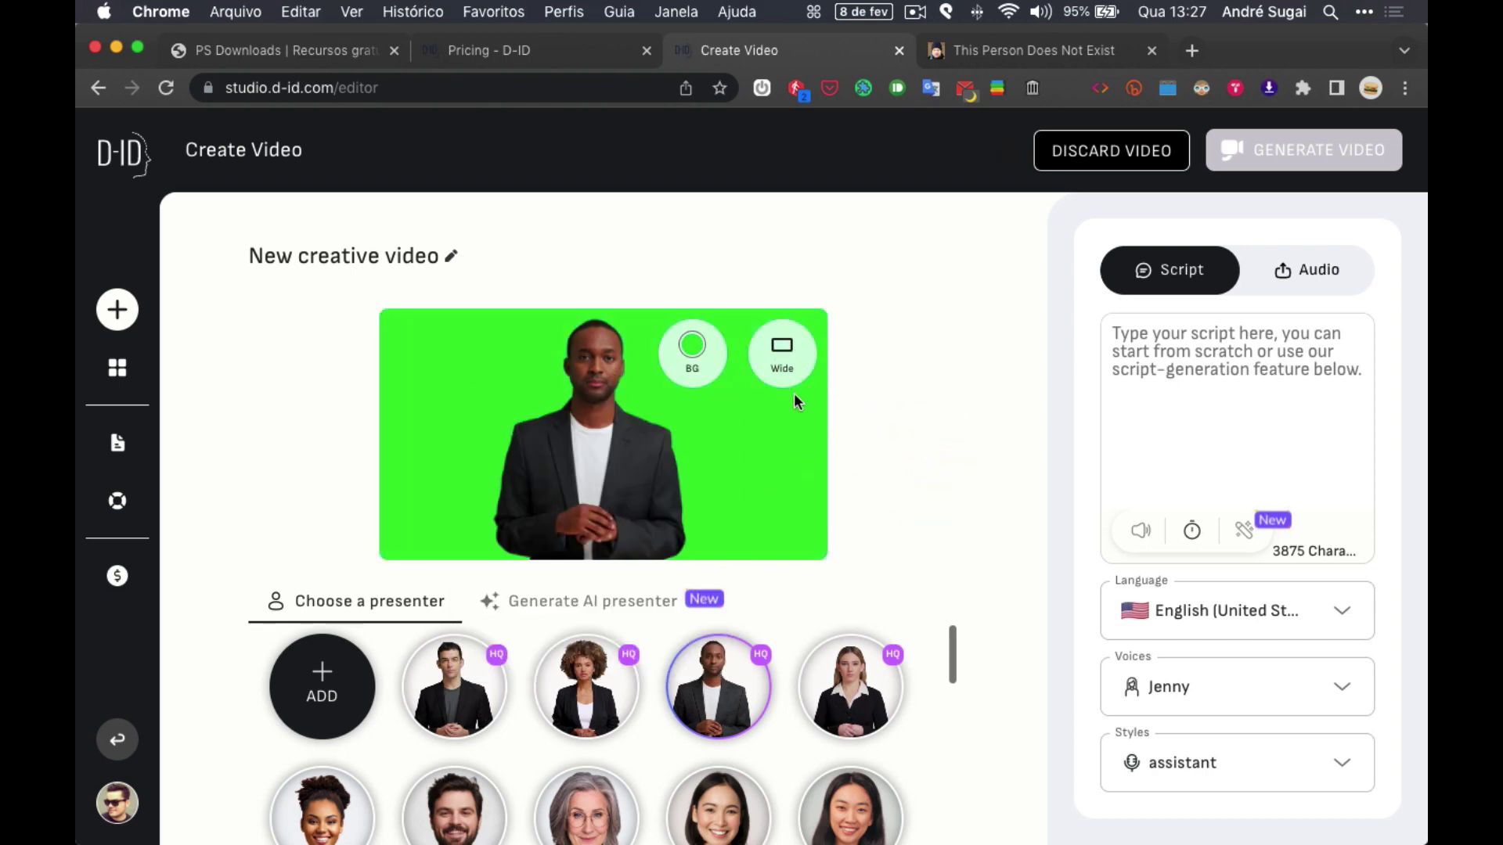
Step: Try the Square and Vertical video formats and return the video to Wide
left_click(784, 354)
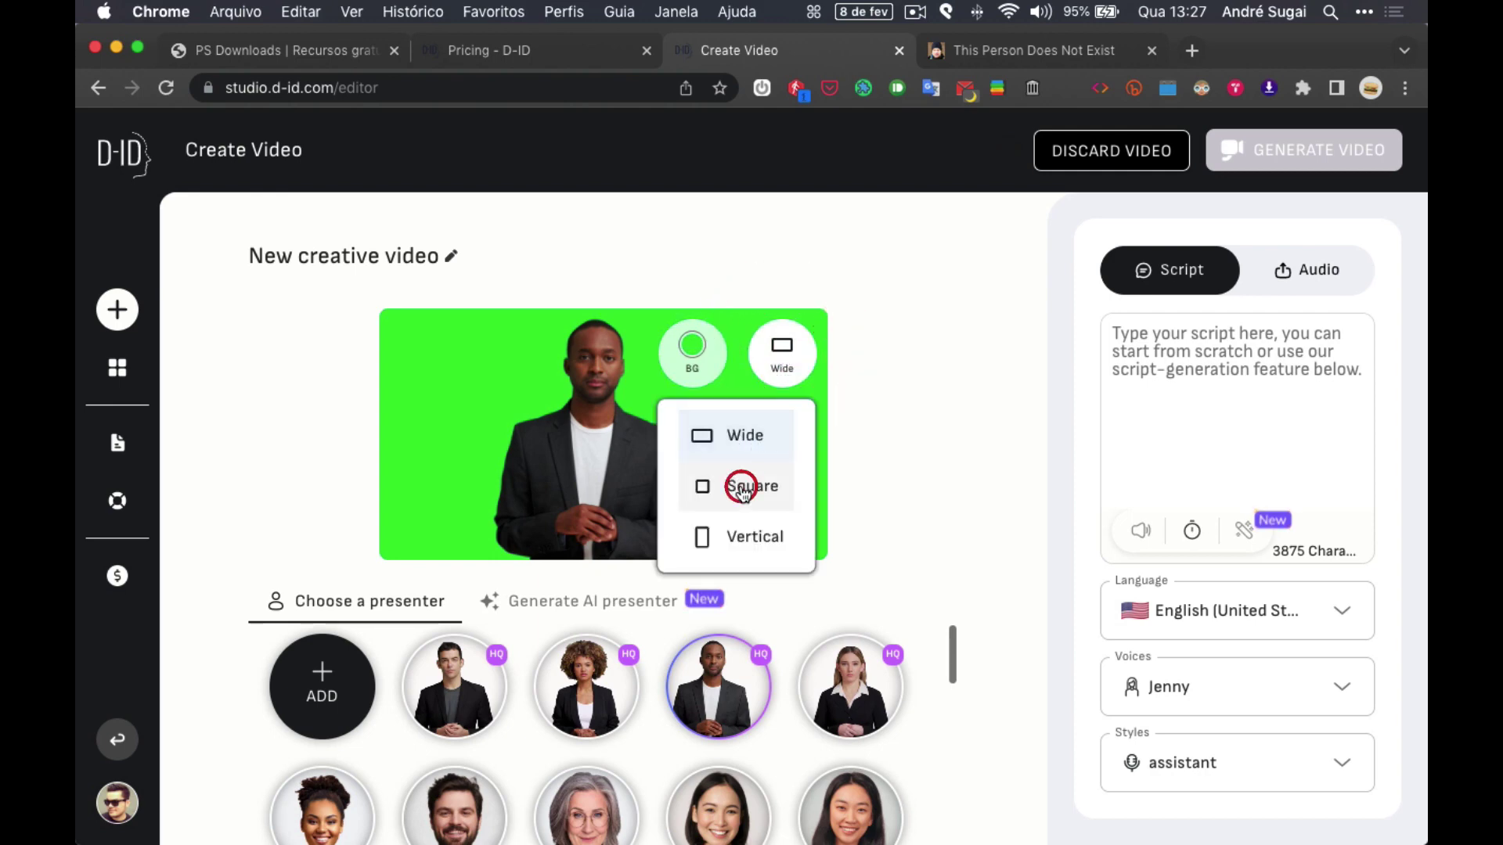
left_click(740, 485)
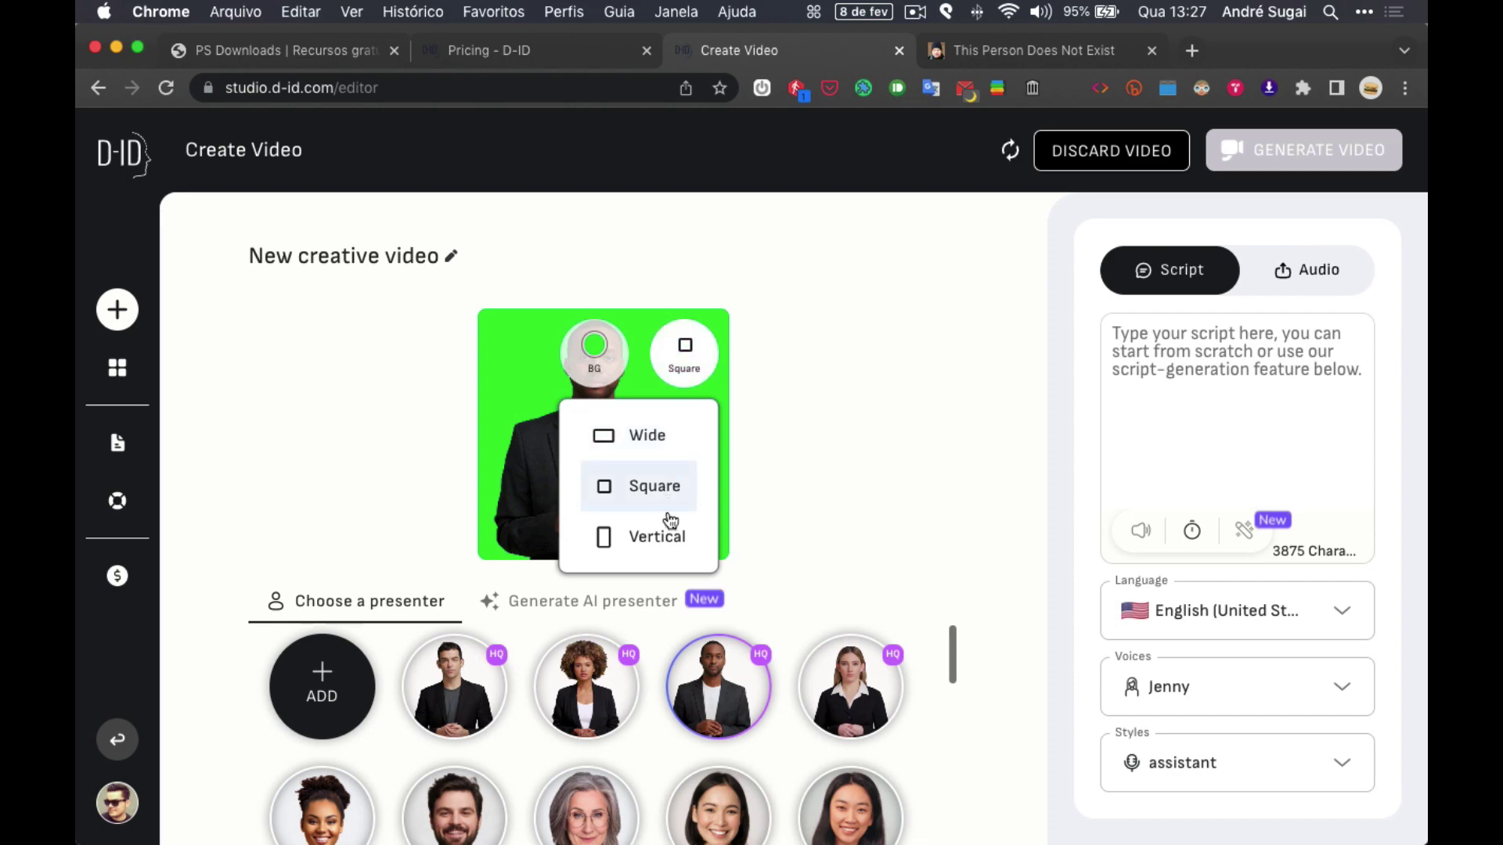
left_click(659, 540)
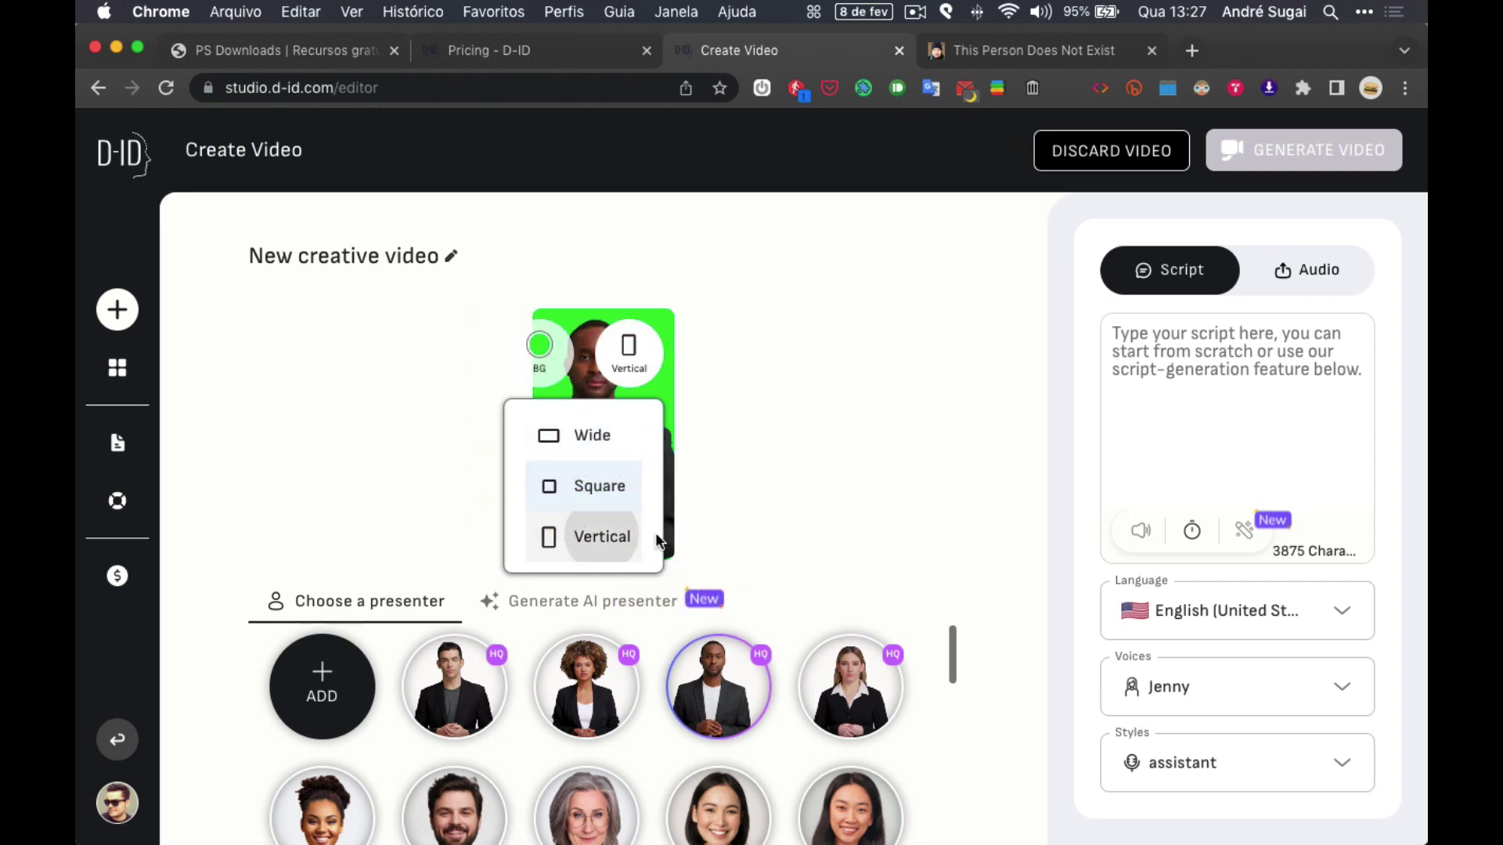
left_click(599, 441)
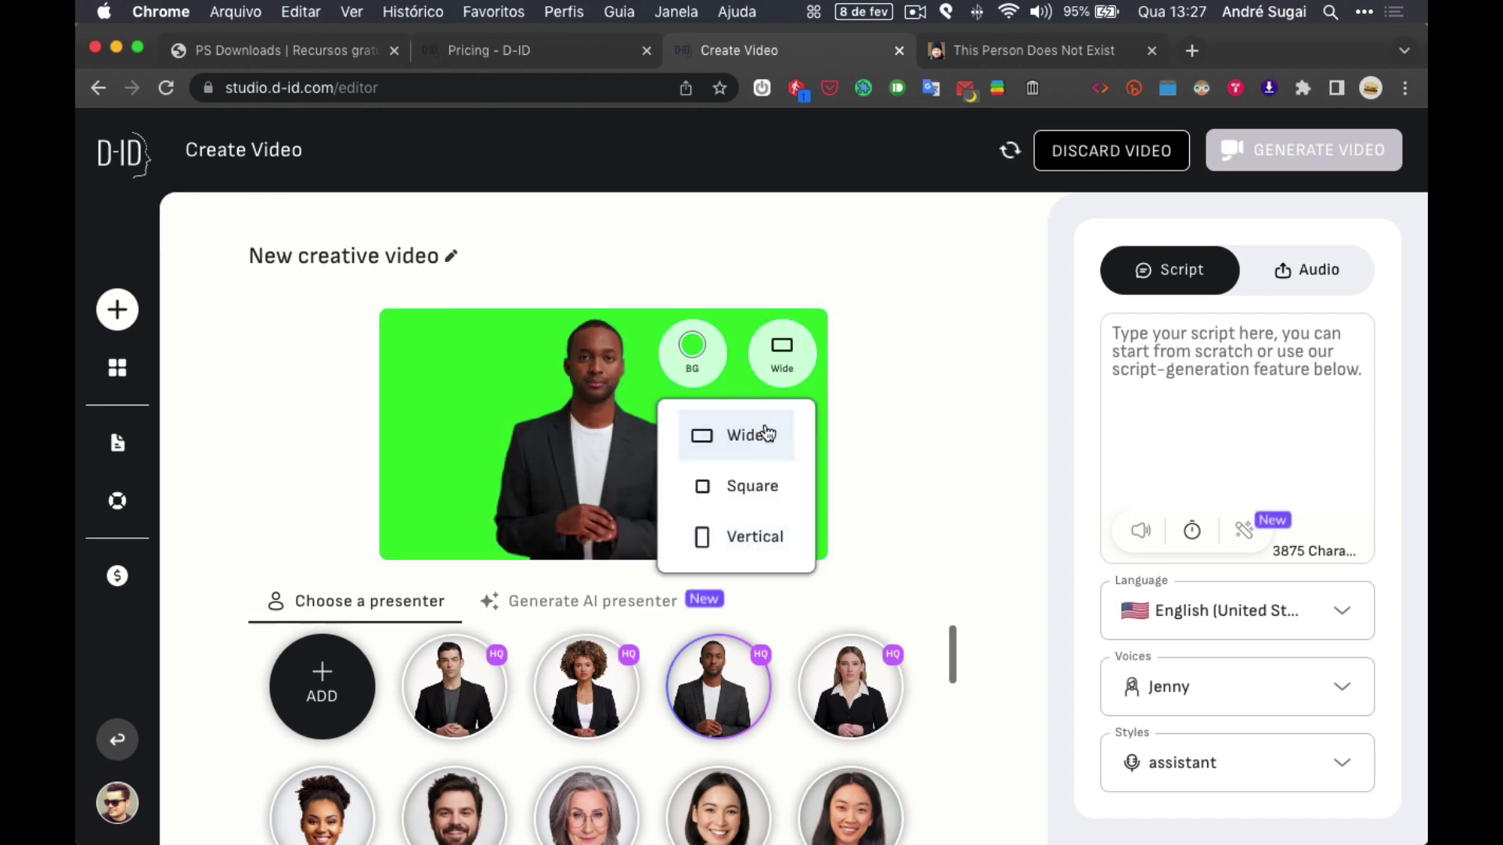
left_click(949, 446)
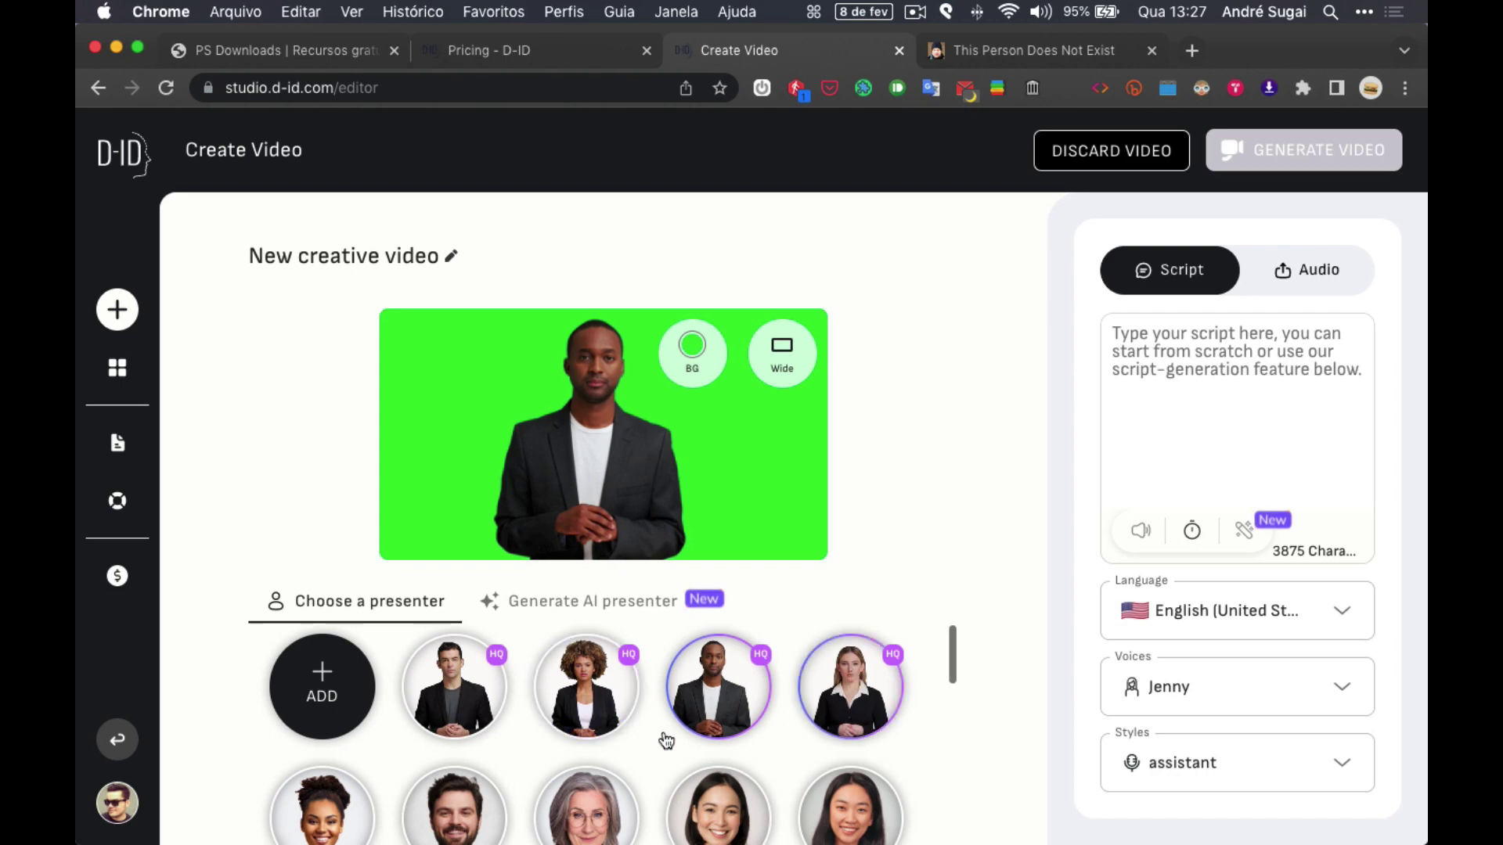
Step: Preview several standard portrait presenters, including the dark-haired young man in a suit, and browse the rest of the presenter gallery
scroll(342, 807, "down", 2)
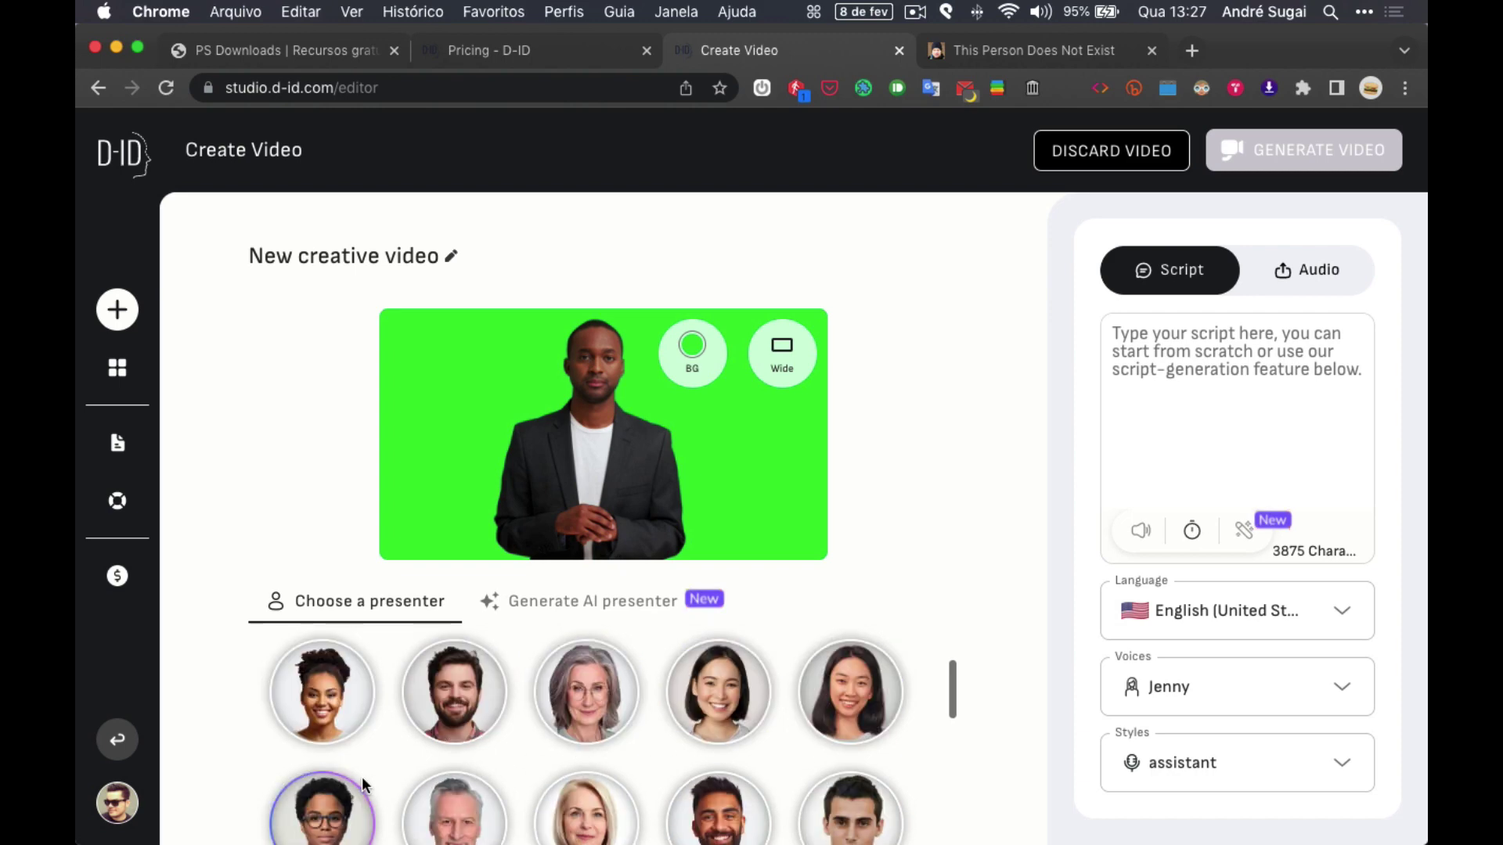
left_click(325, 704)
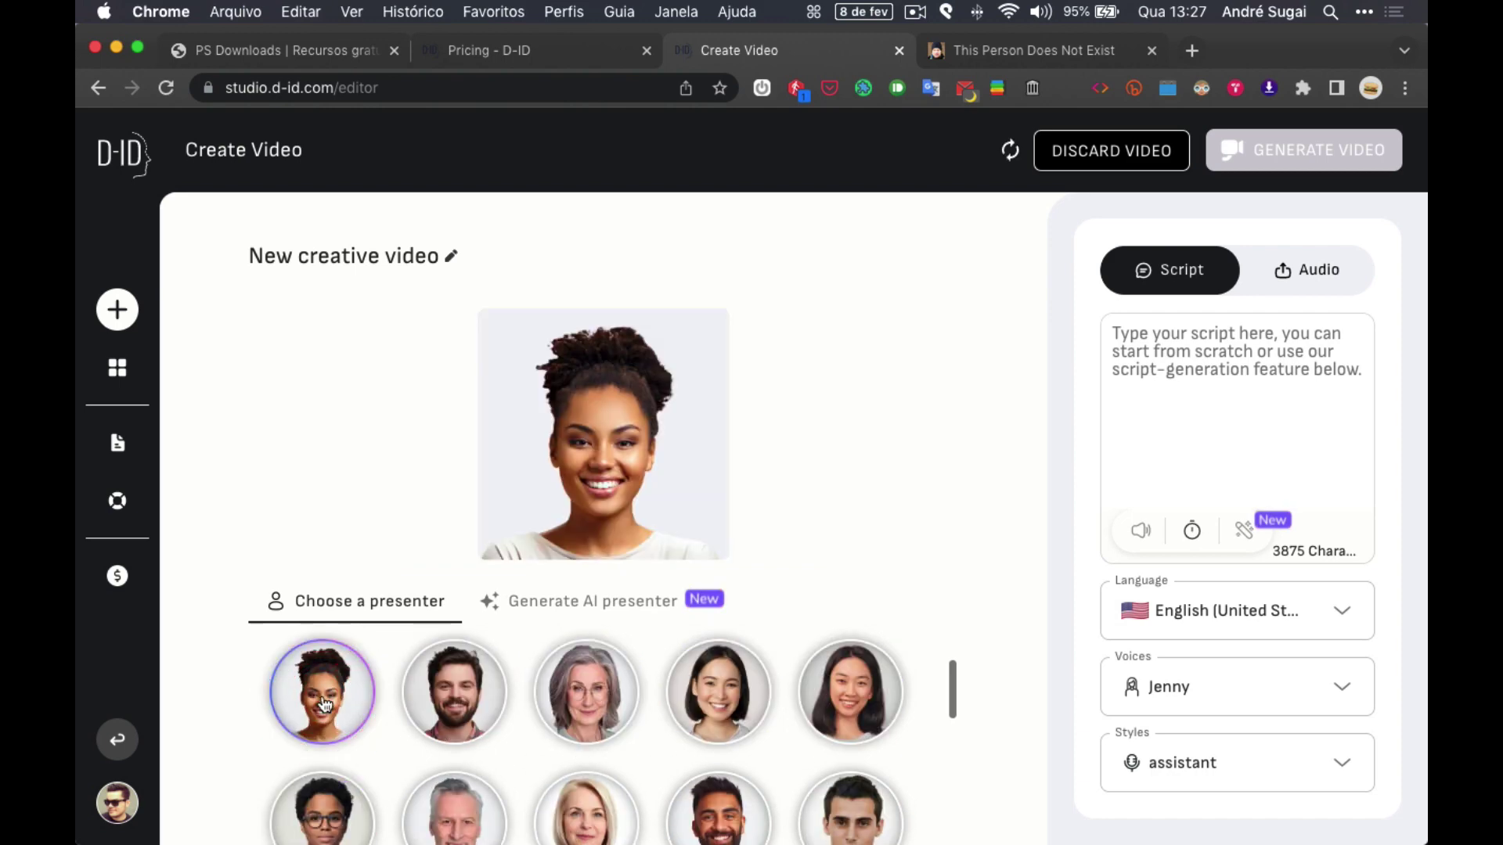
left_click(483, 681)
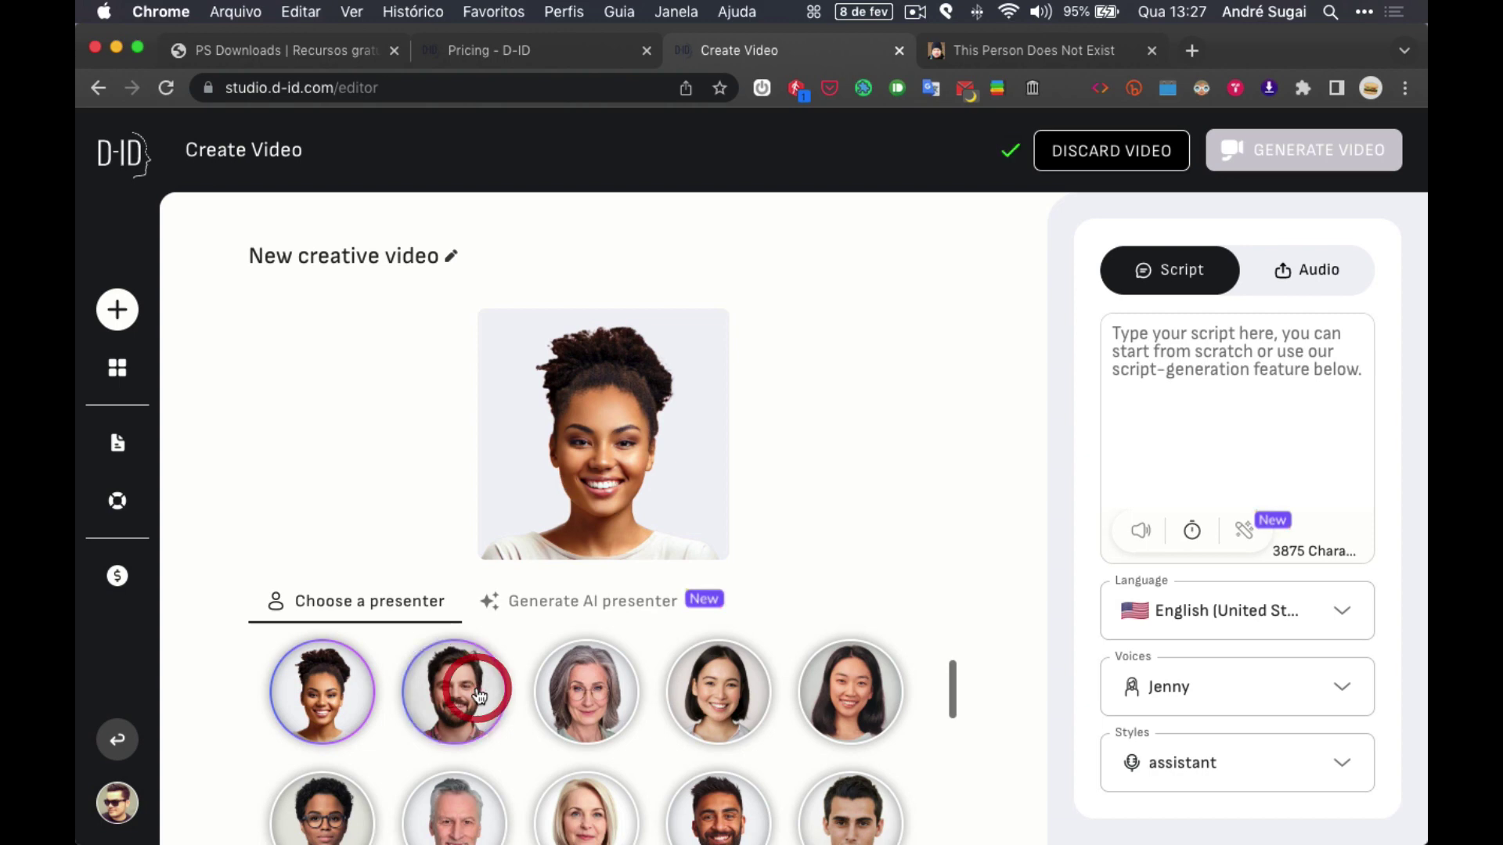
left_click(712, 699)
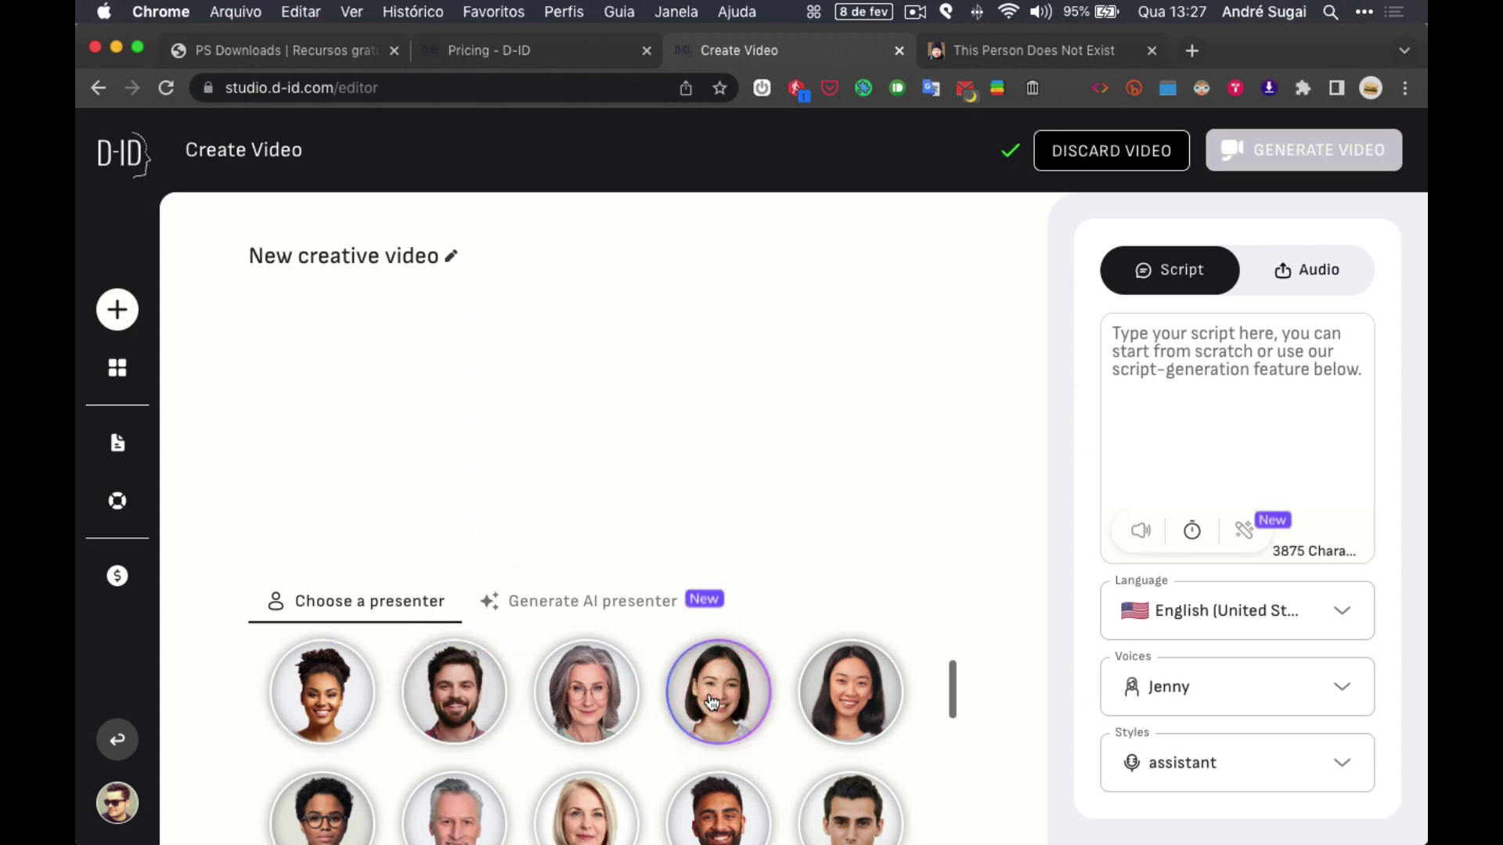
left_click(864, 799)
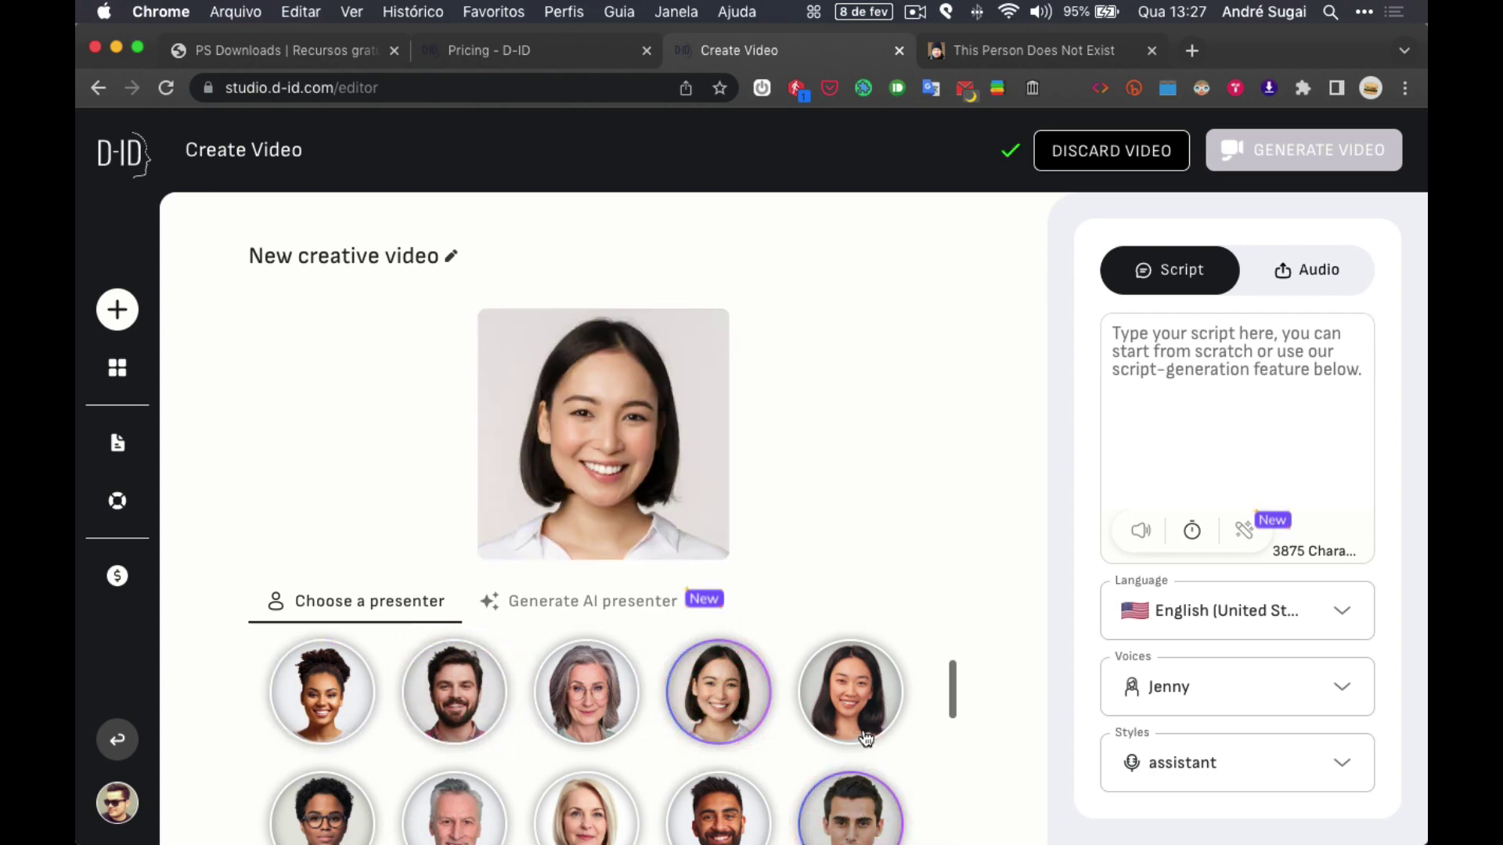
scroll(865, 736, "down", 3)
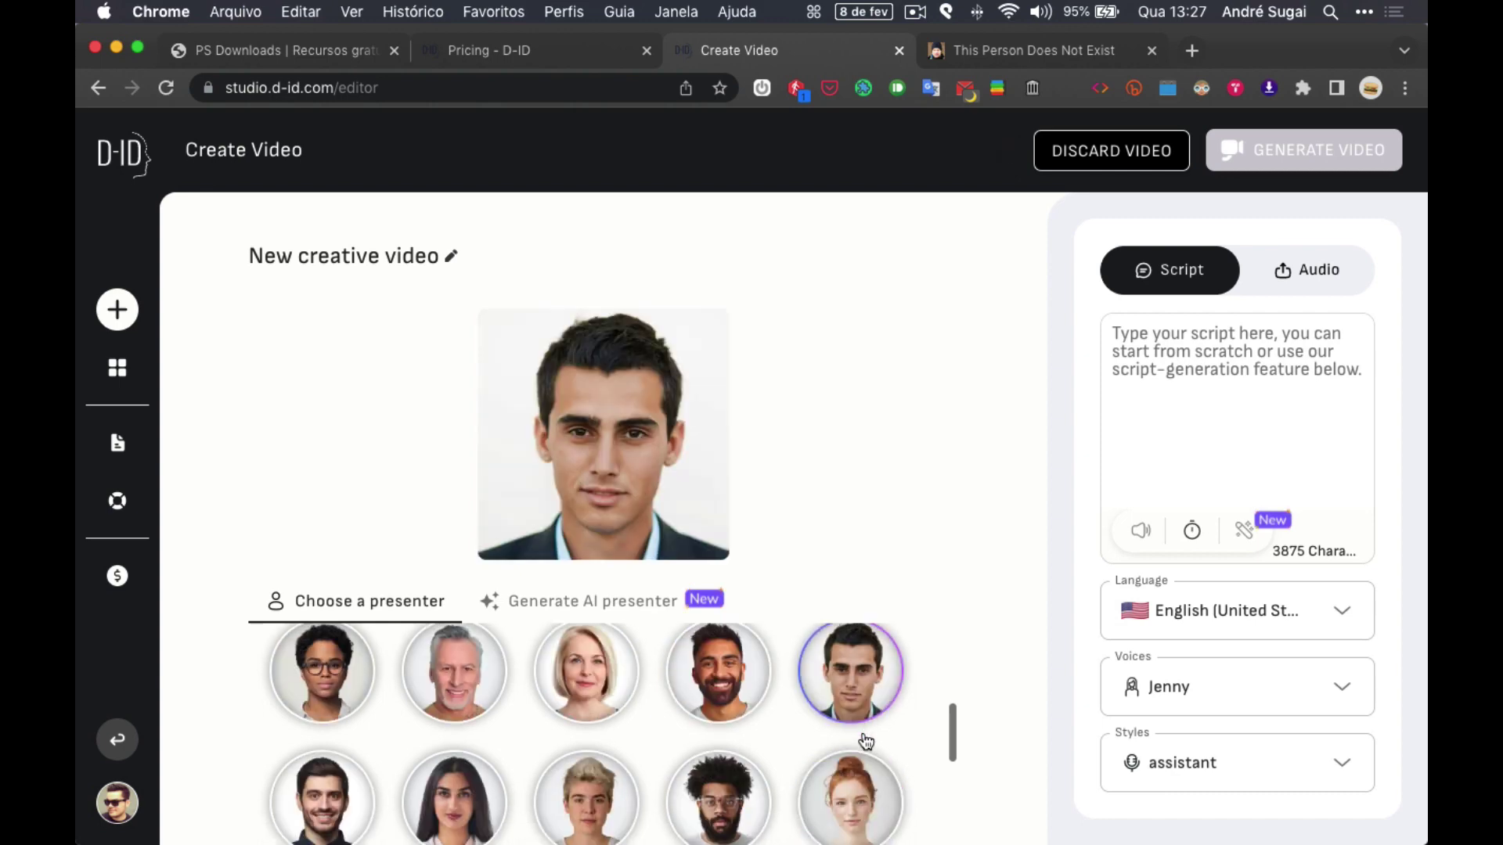
scroll(865, 742, "down", 3)
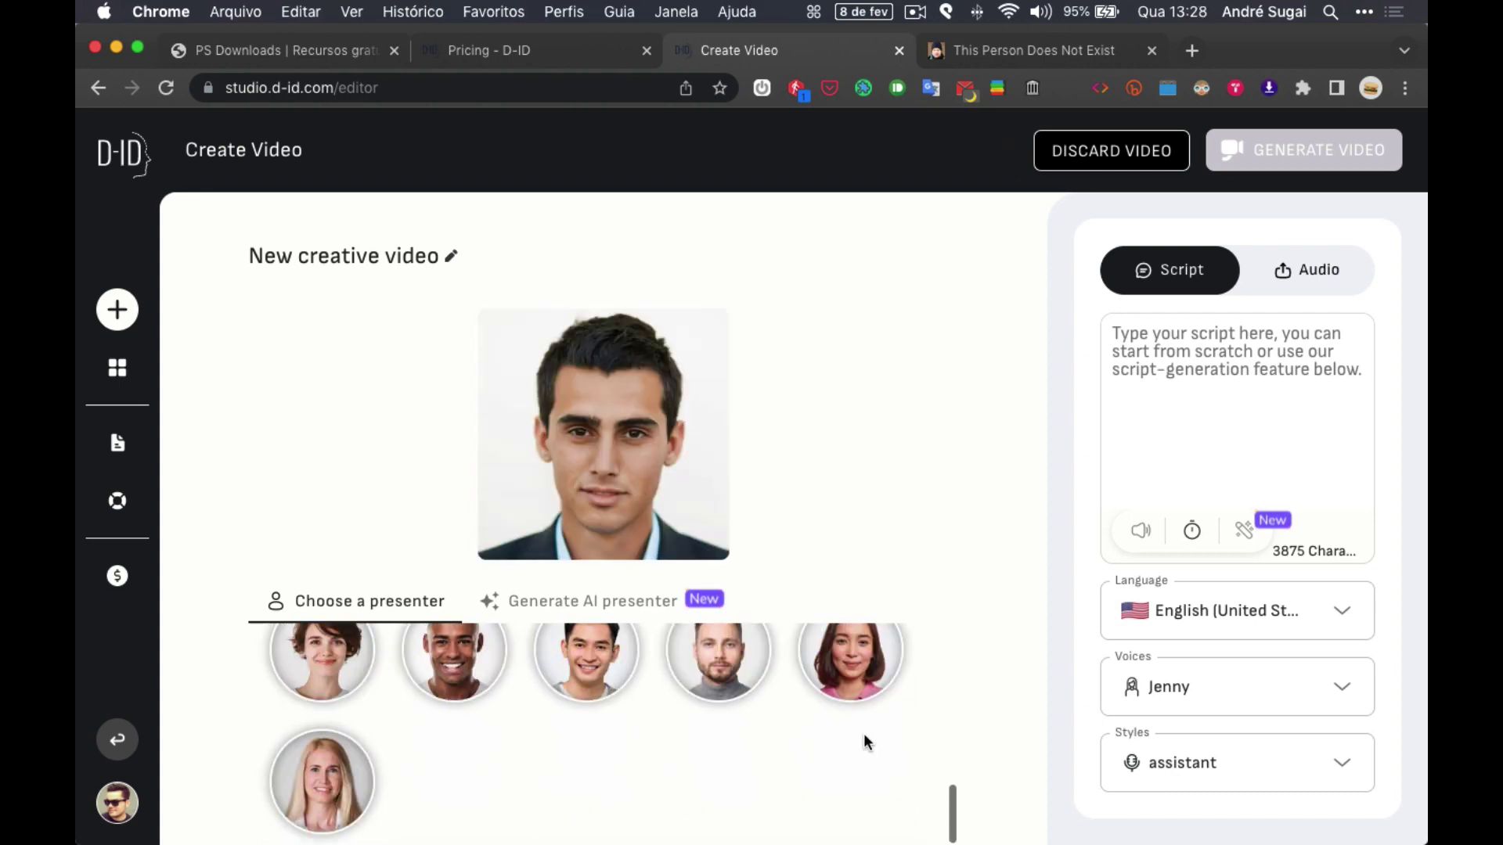
scroll(866, 740, "up", 1)
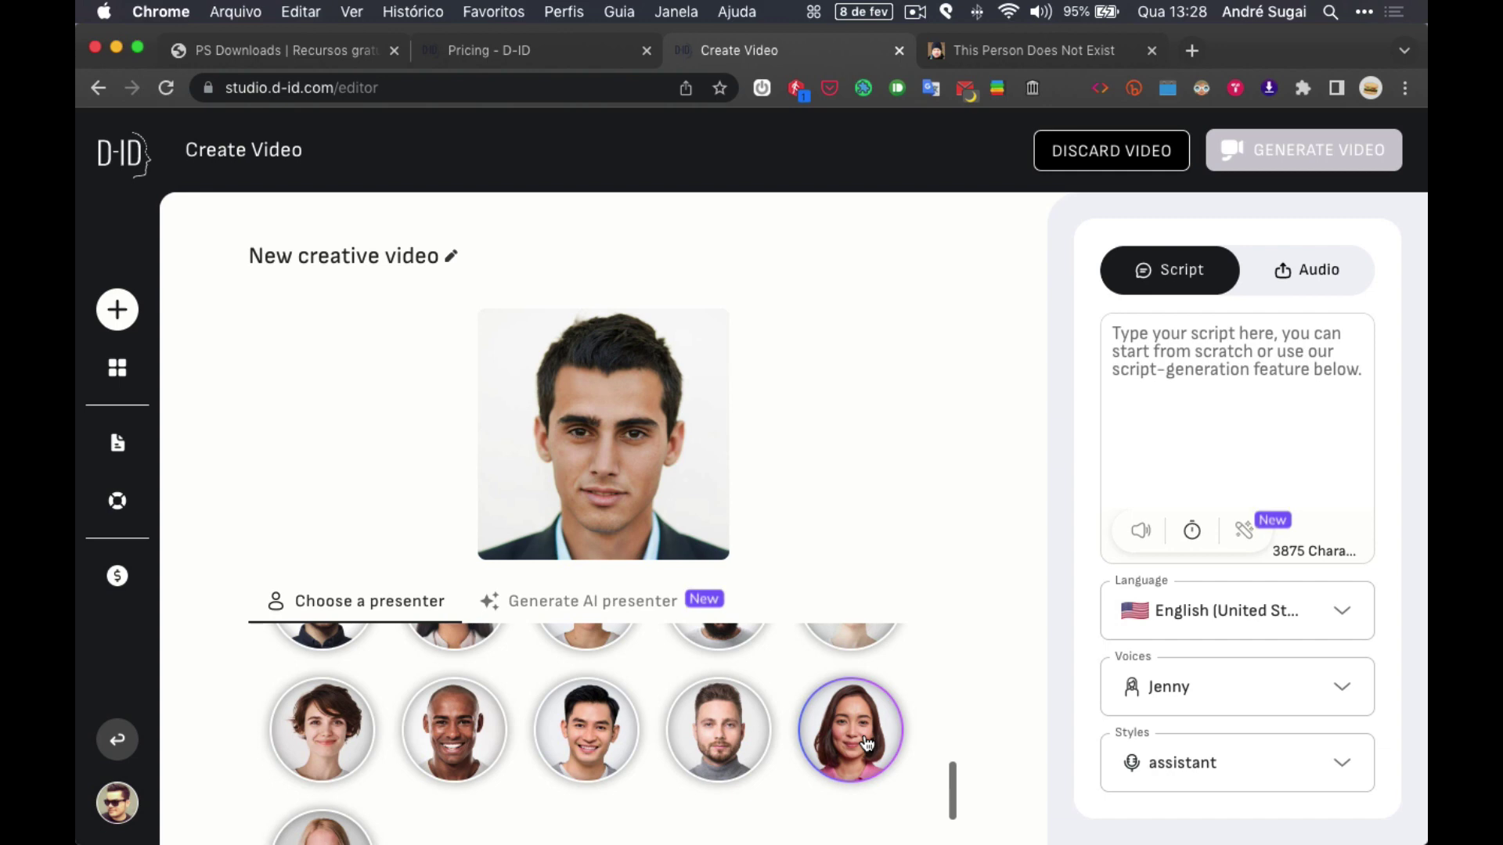
scroll(867, 742, "up", 6)
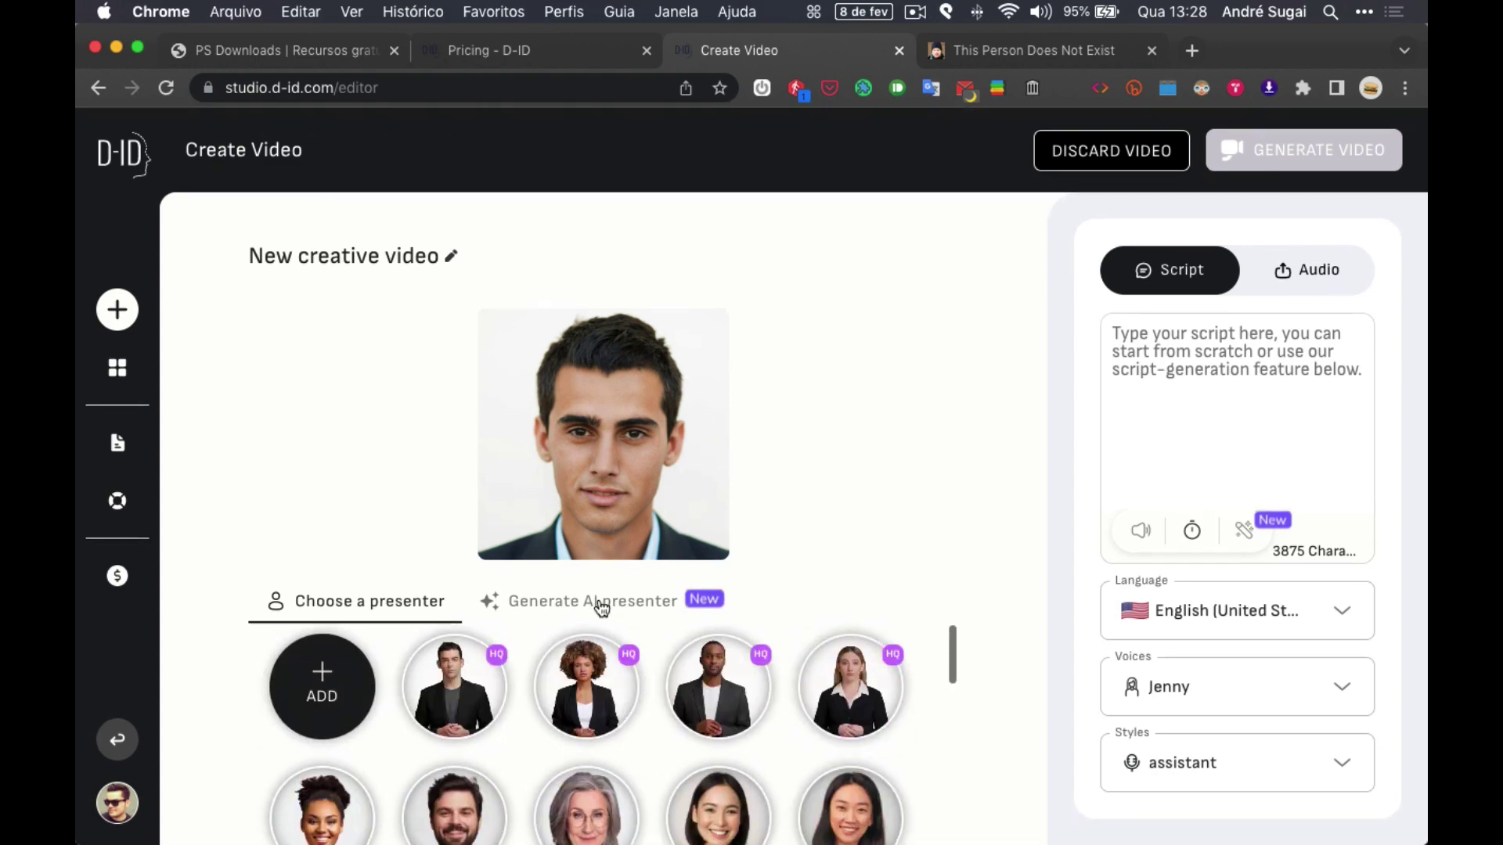
Step: Switch to the AI-generated presenters and preview several portraits, including the red-haired woman, the woman on dark green and the brown-haired man
left_click(600, 605)
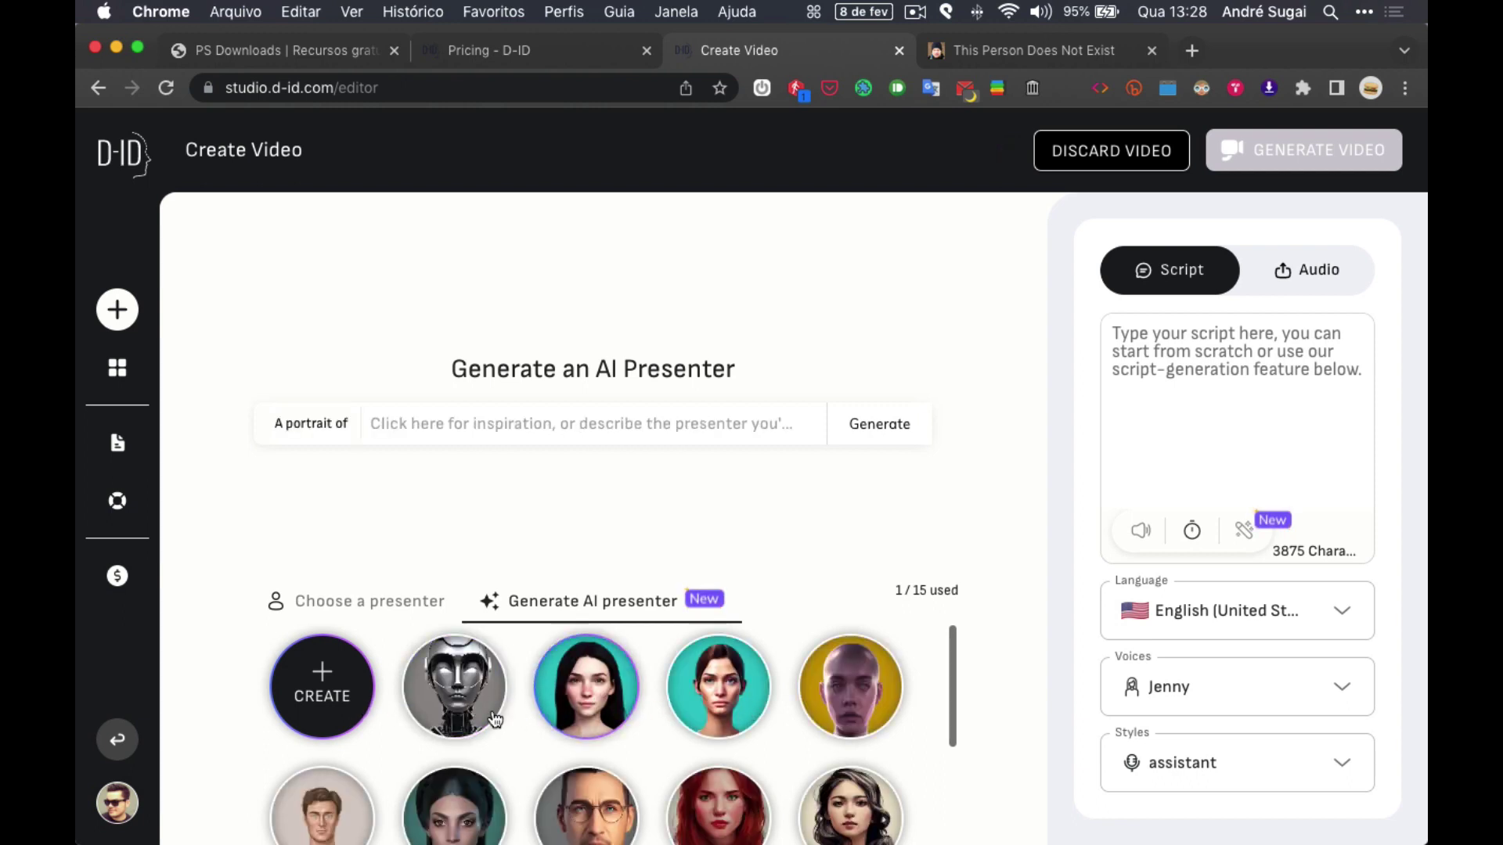
left_click(458, 704)
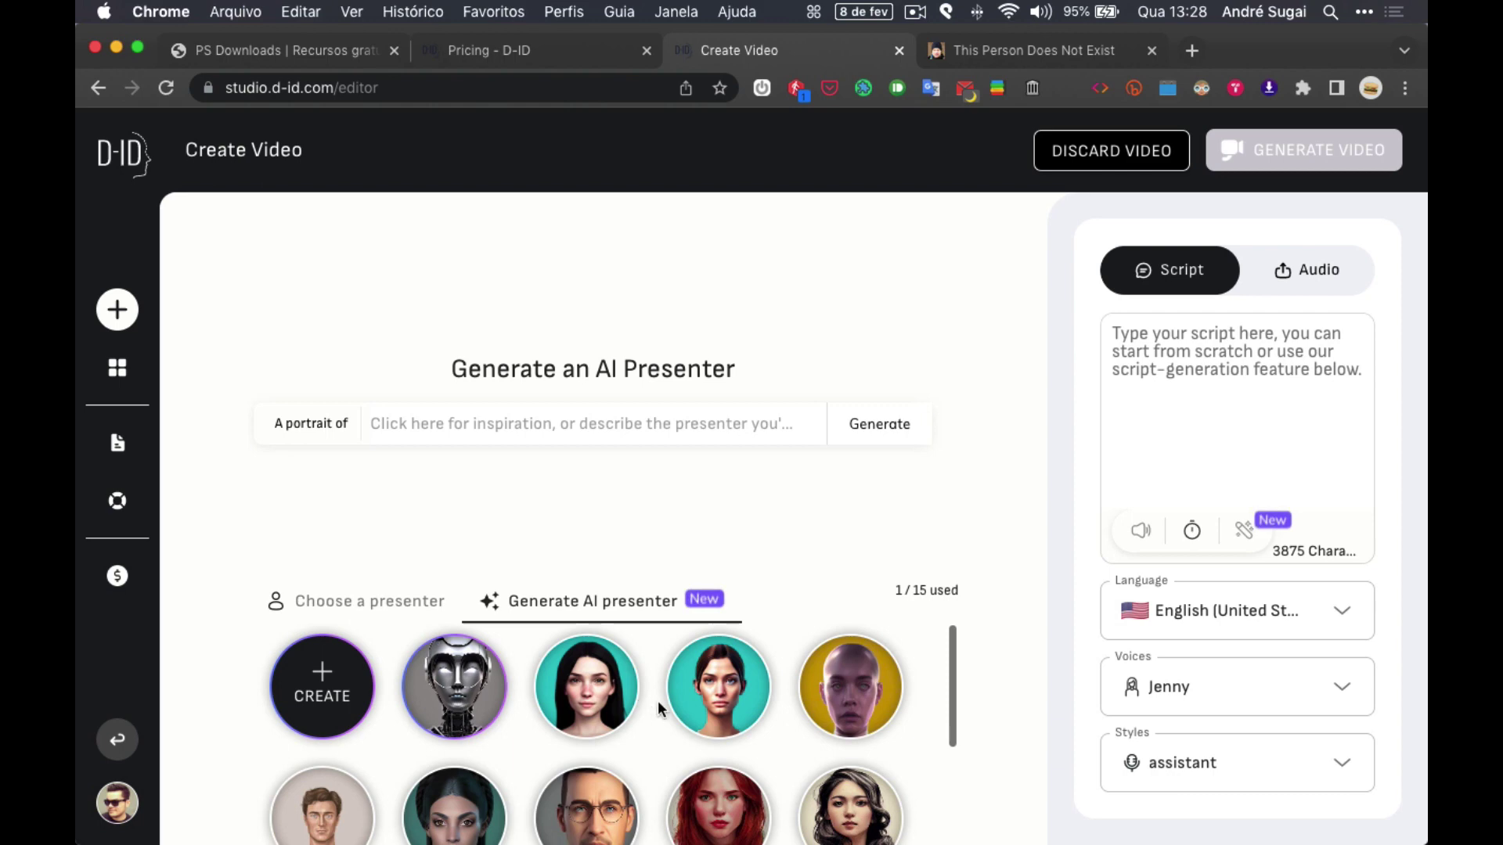
left_click(683, 720)
scroll(689, 728, "down", 1)
scroll(689, 728, "down", 2)
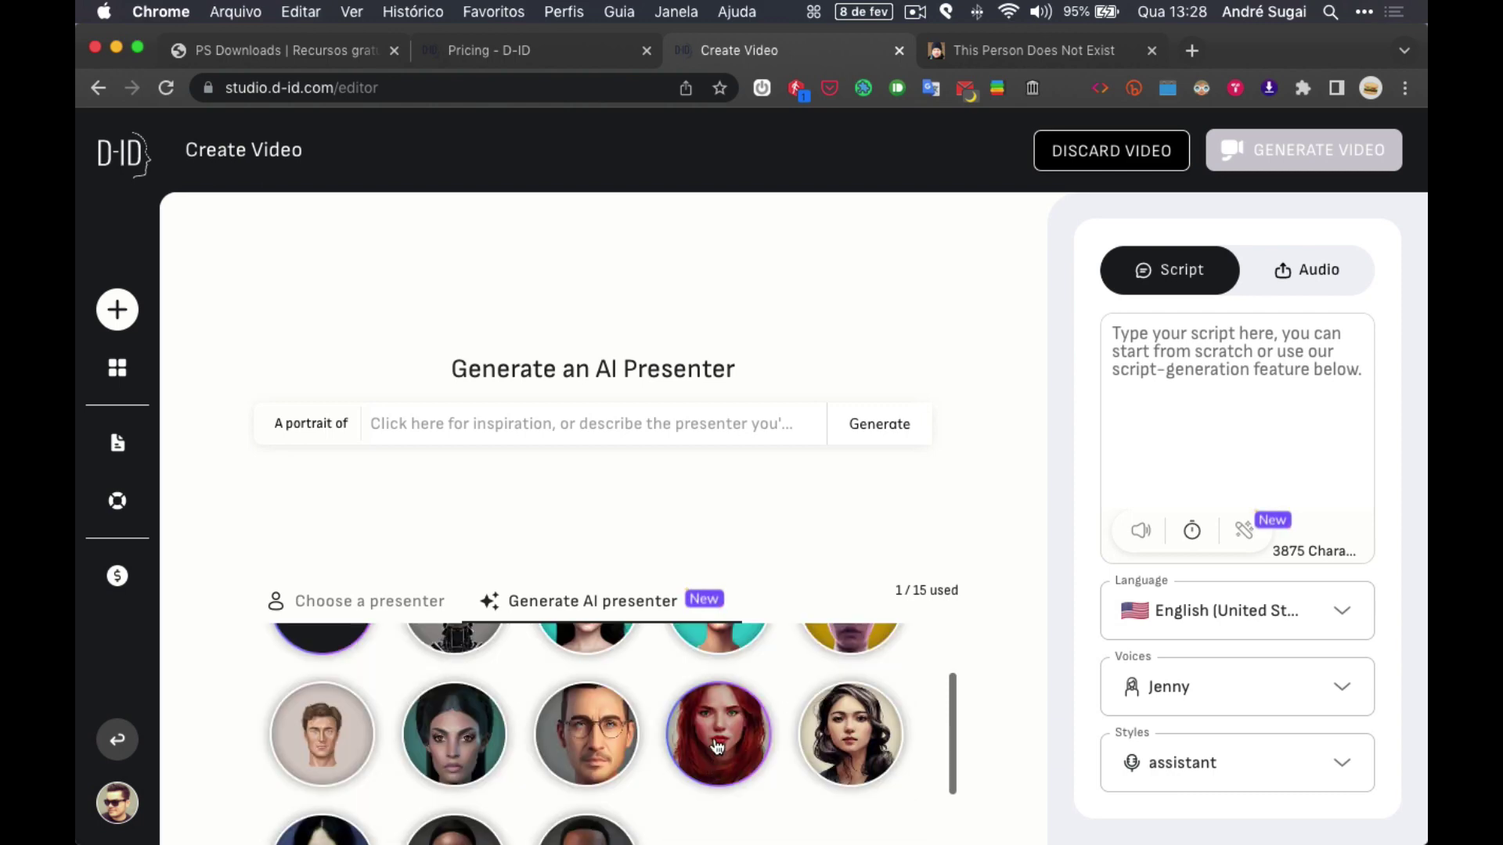
left_click(716, 736)
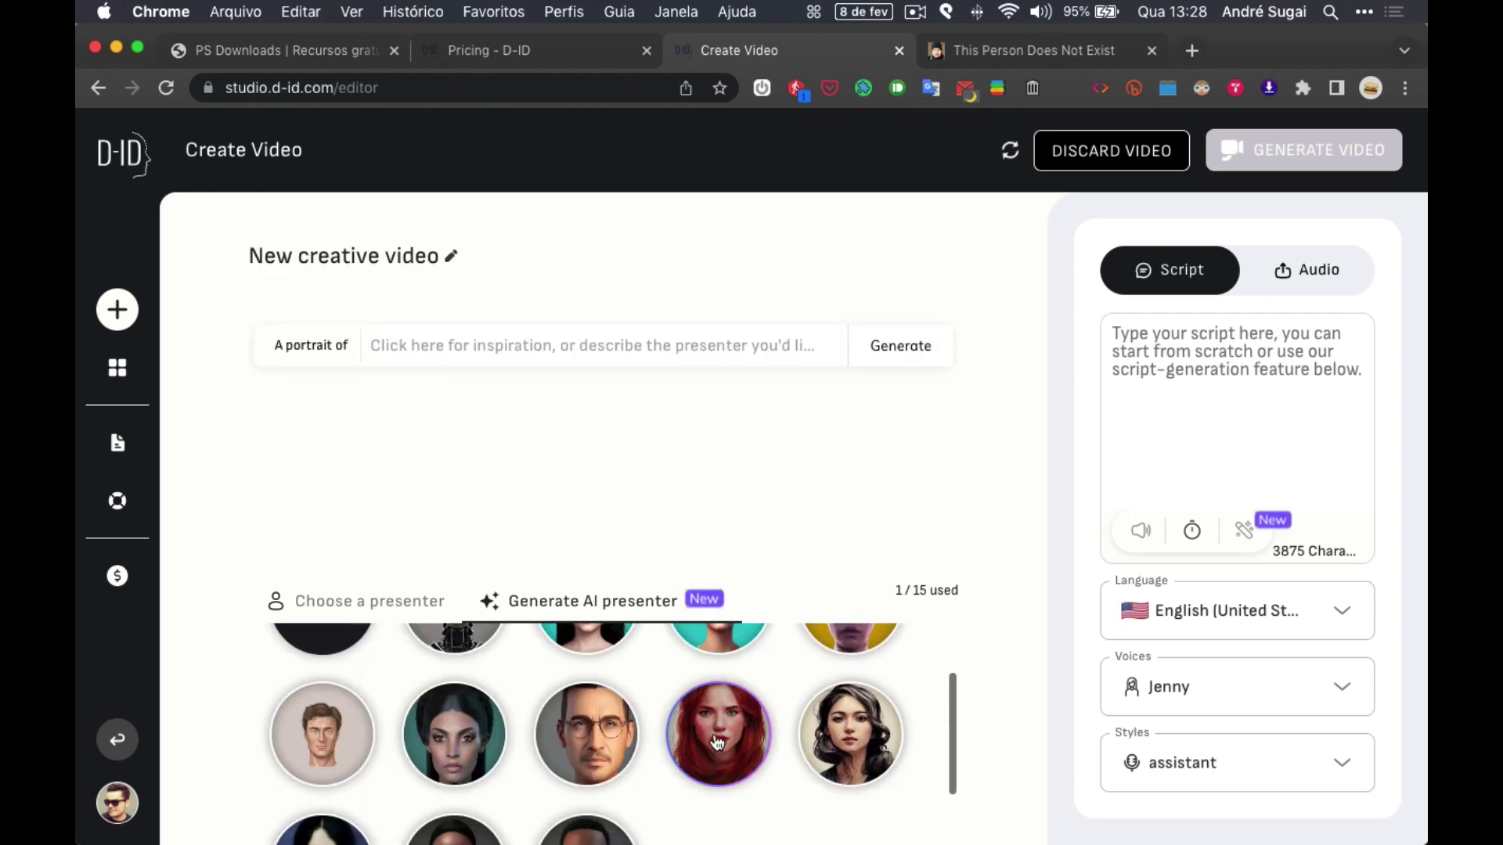
left_click(596, 759)
left_click(465, 733)
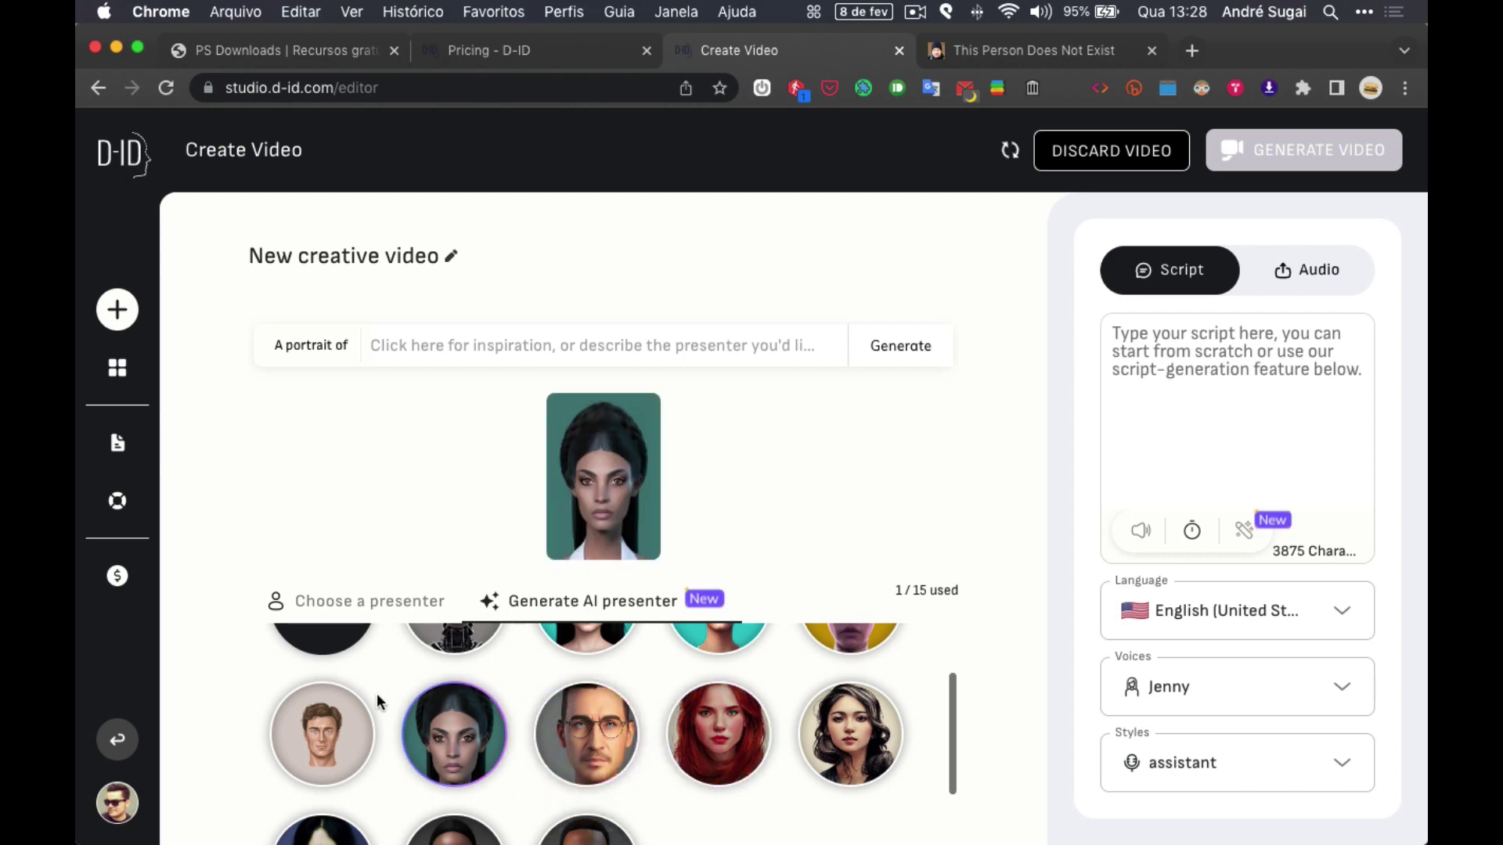
left_click(338, 726)
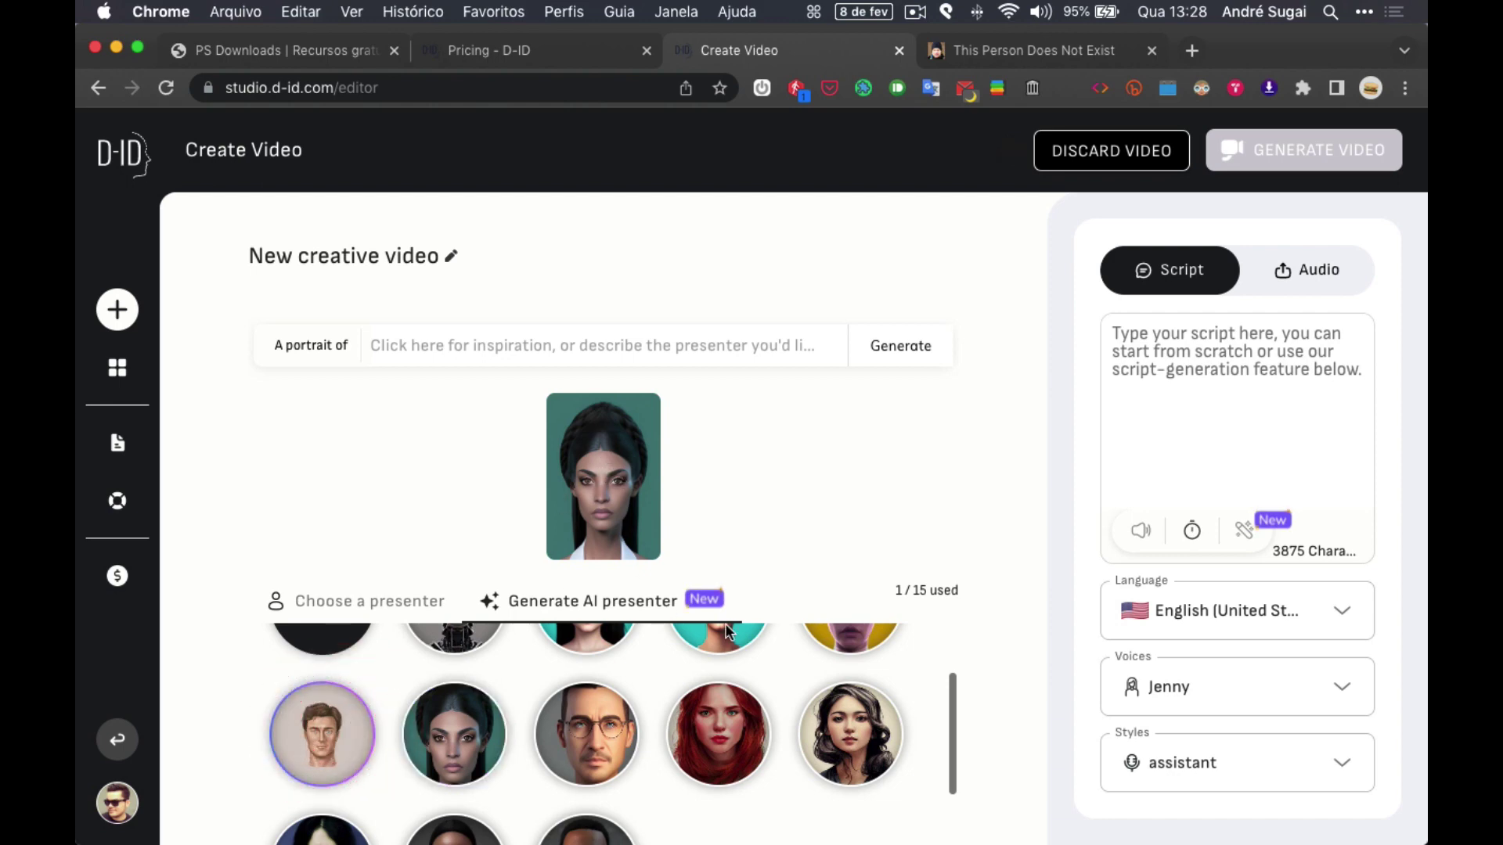
Step: Preview the last row of AI-generated presenters and select the bearded man on the dark grey background
scroll(495, 728, "down", 2)
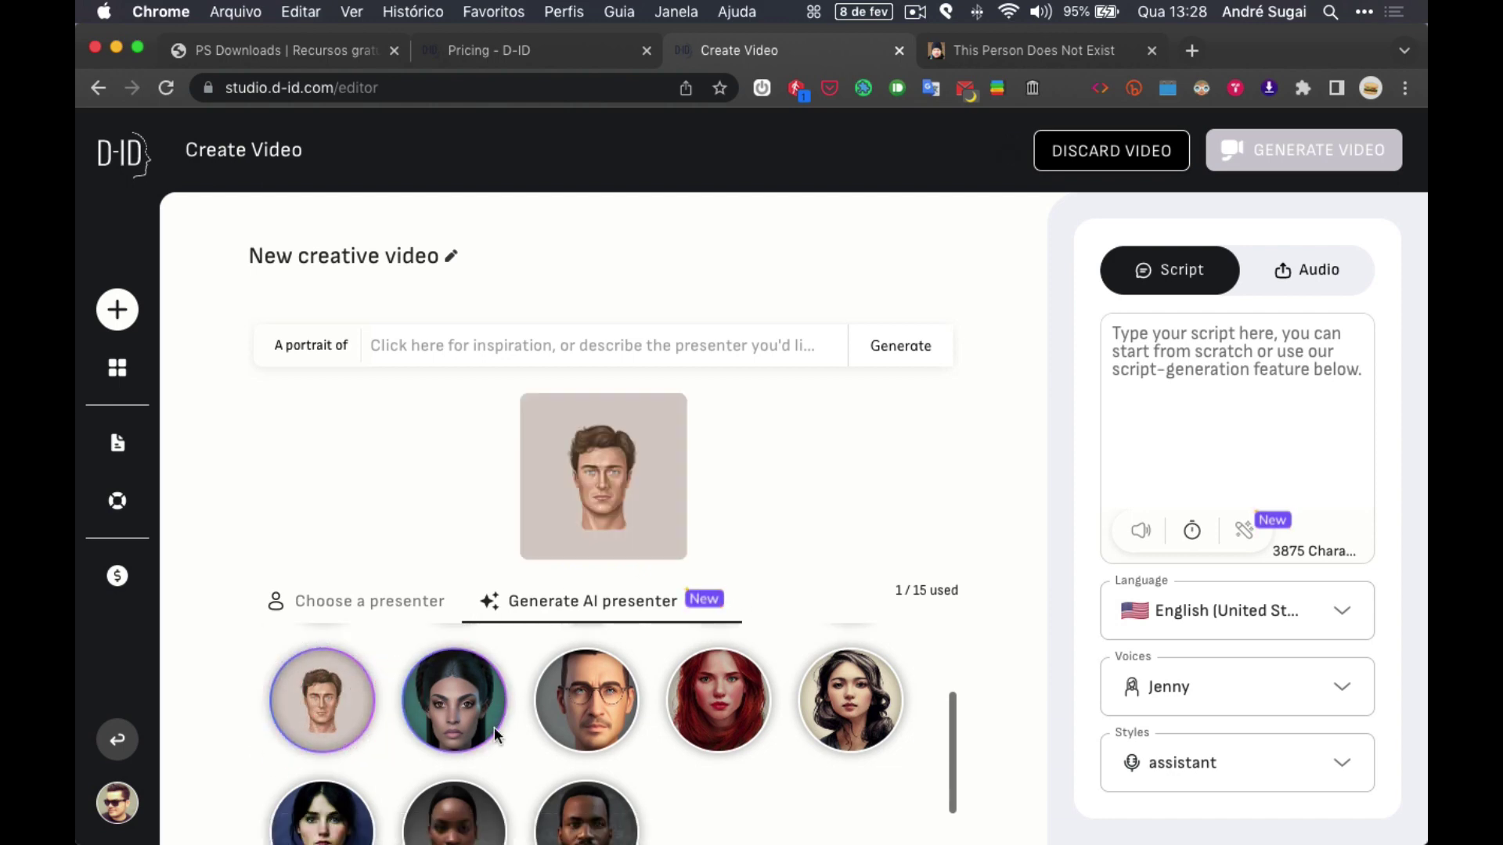
left_click(324, 782)
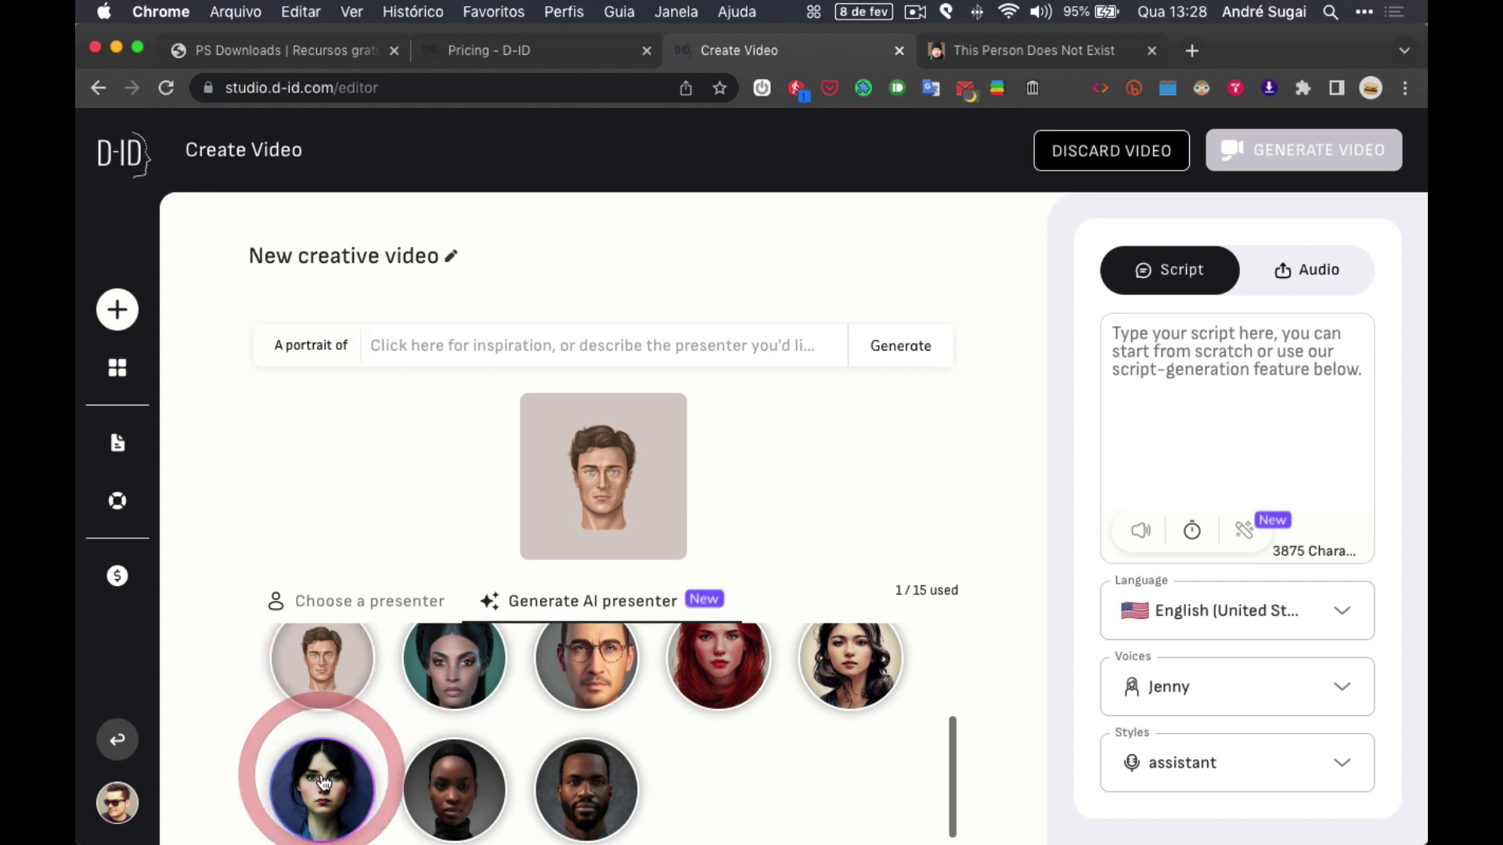
left_click(572, 779)
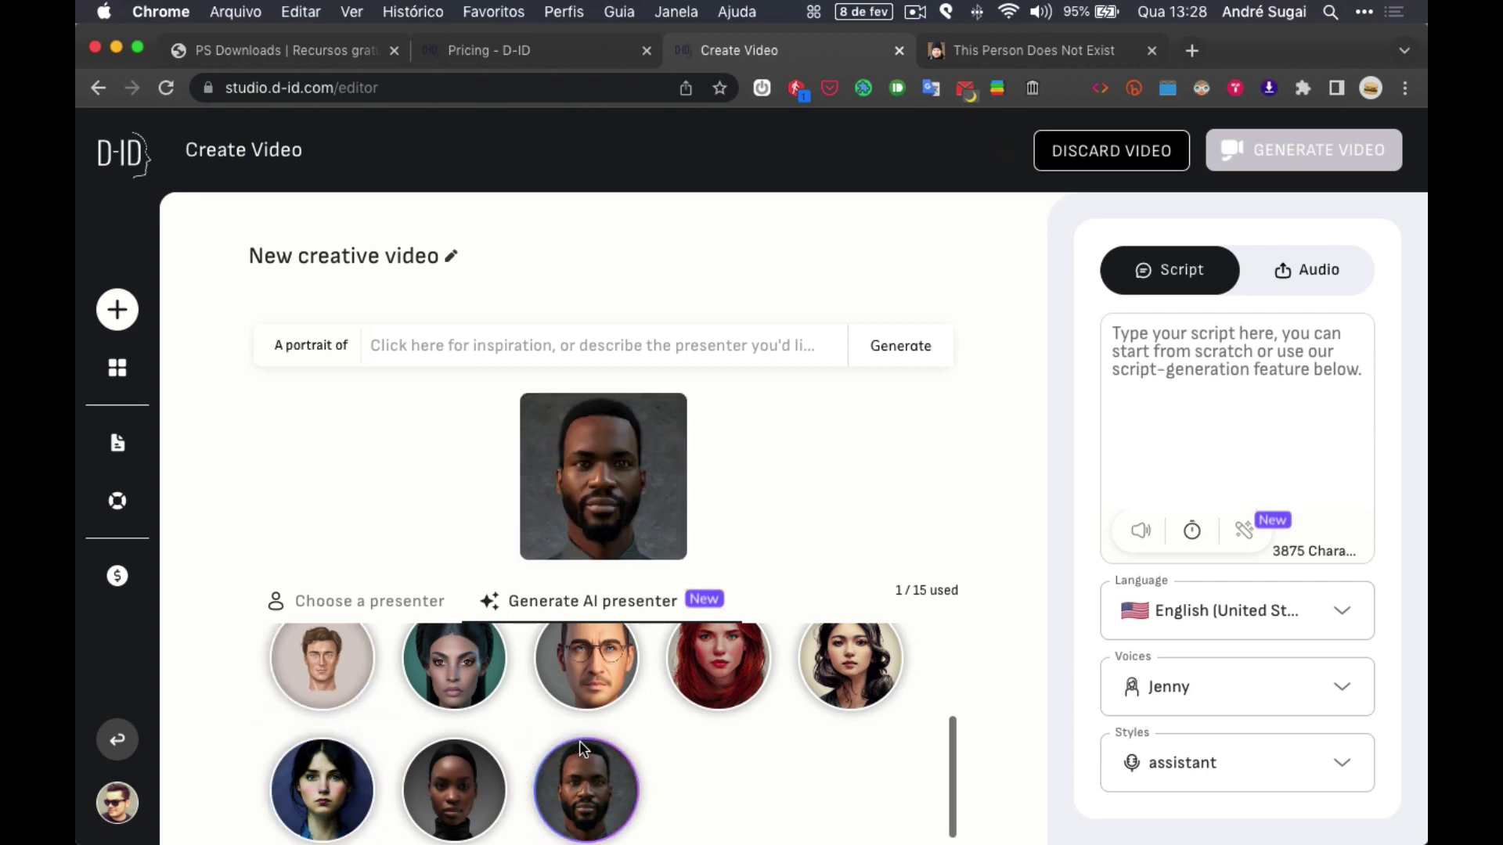
scroll(579, 741, "up", 4)
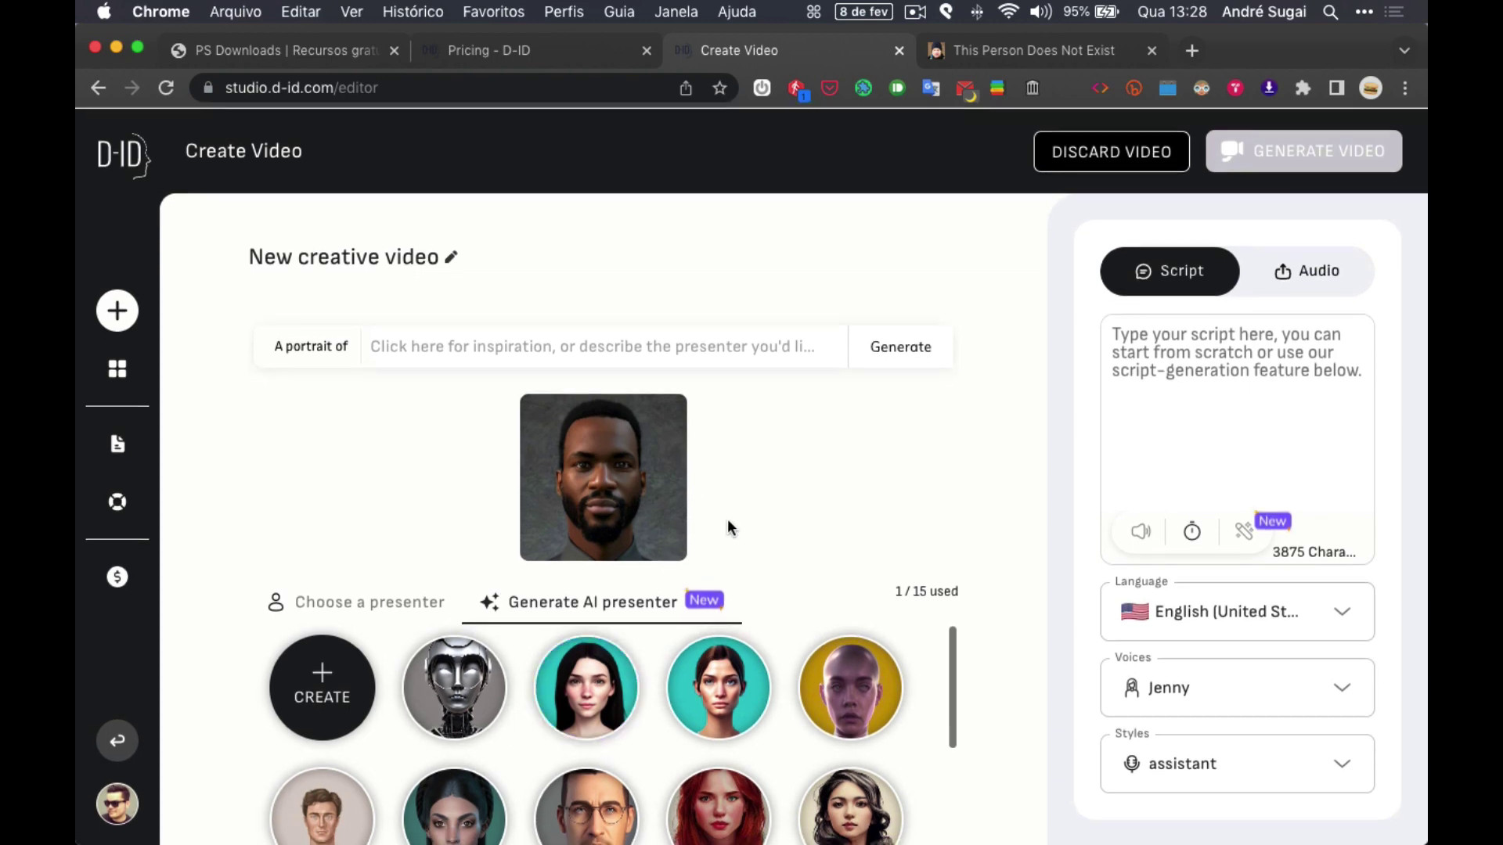
Step: Open the AI presenter portrait description and browse all of its recommended prompts
left_click(607, 342)
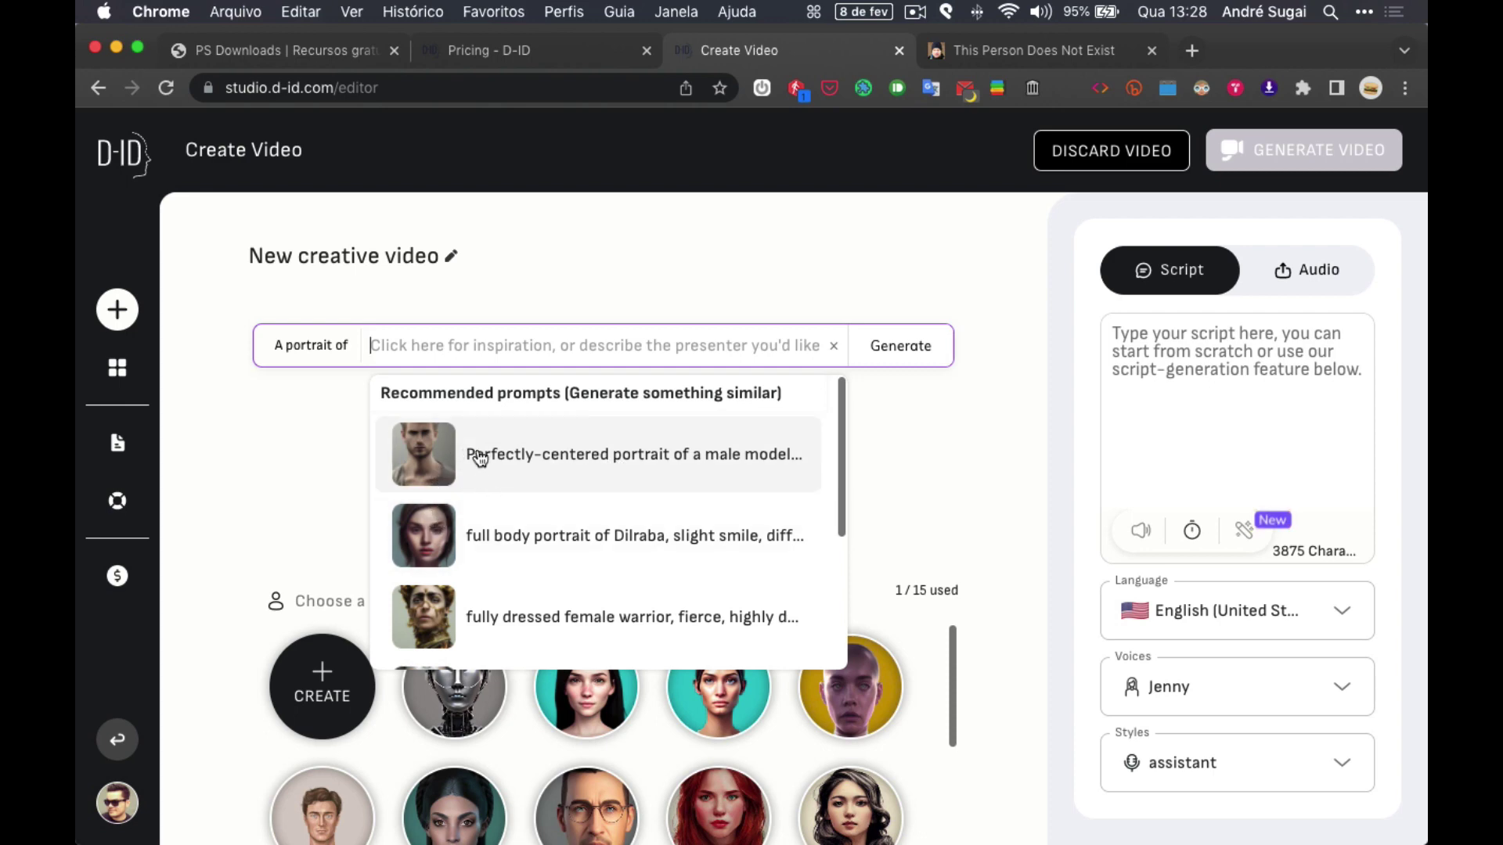
scroll(482, 531, "down", 3)
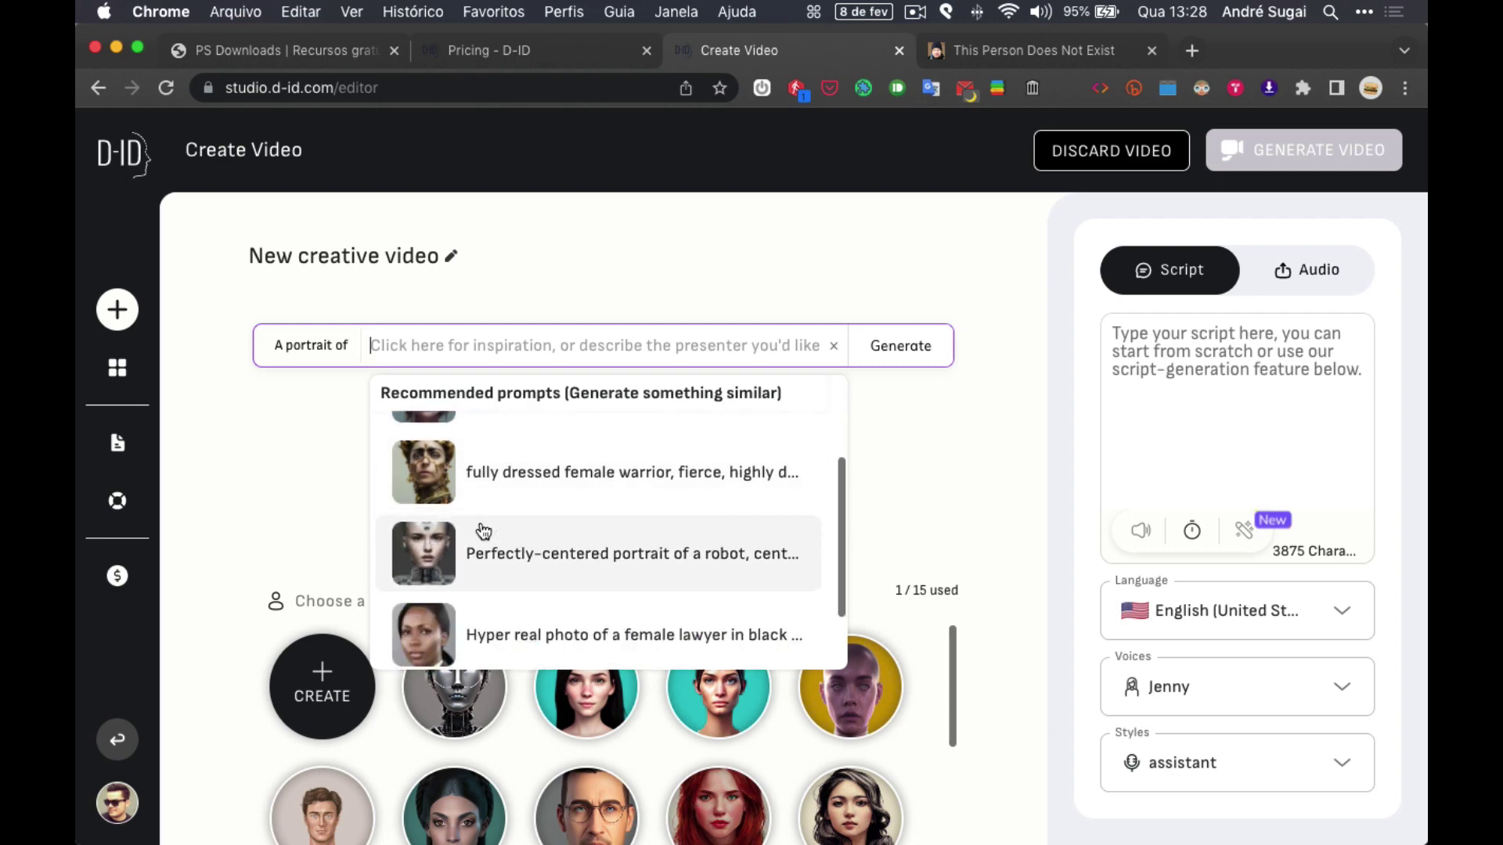
scroll(483, 531, "down", 2)
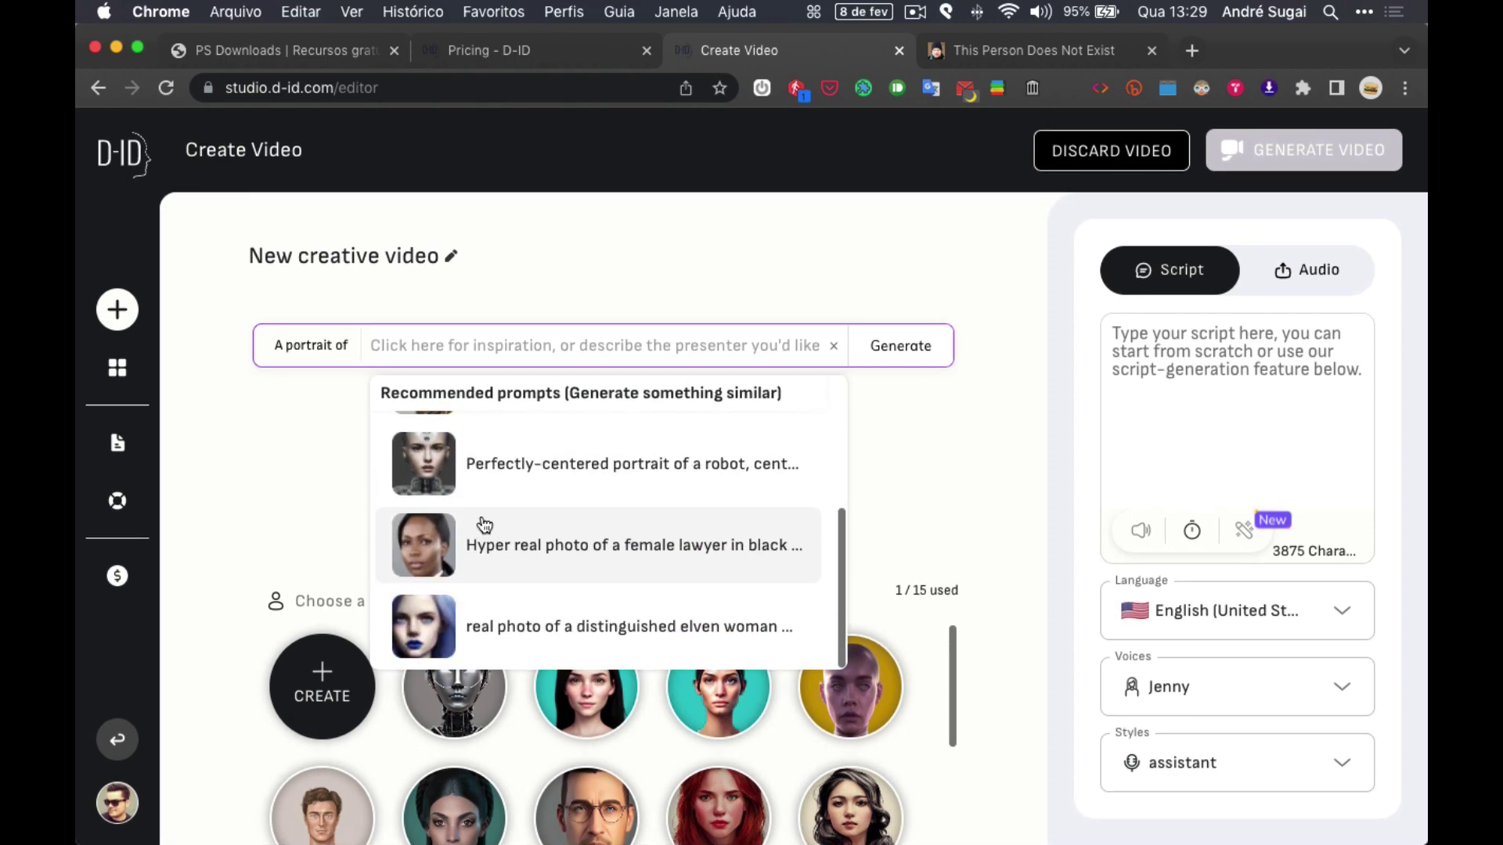
Step: Generate AI presenter portraits from the recommended "fully dressed female warrior, fierce" prompt and look over the resulting images
scroll(485, 524, "up", 3)
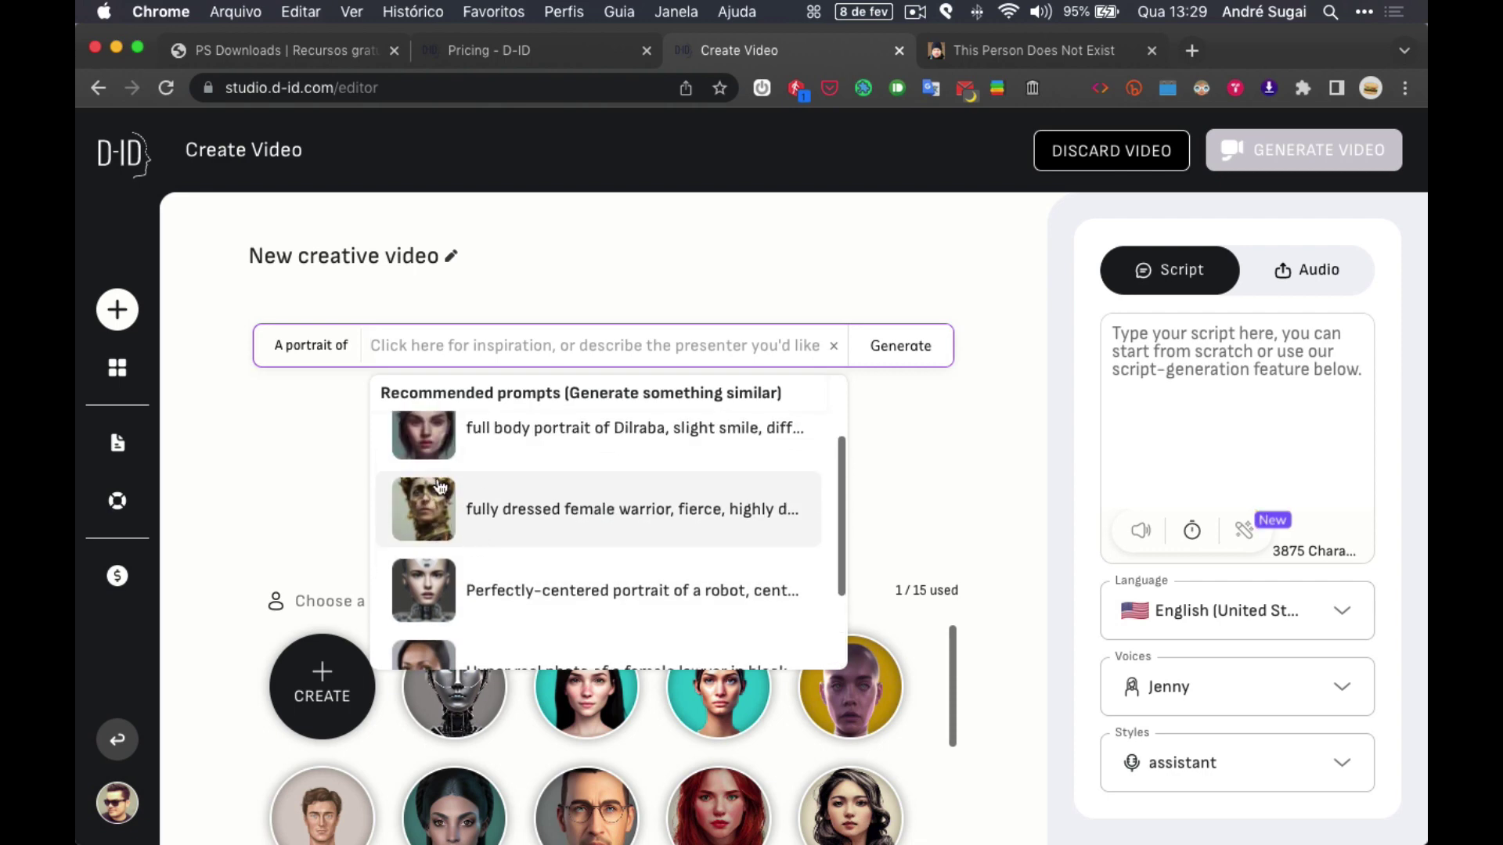
left_click(427, 517)
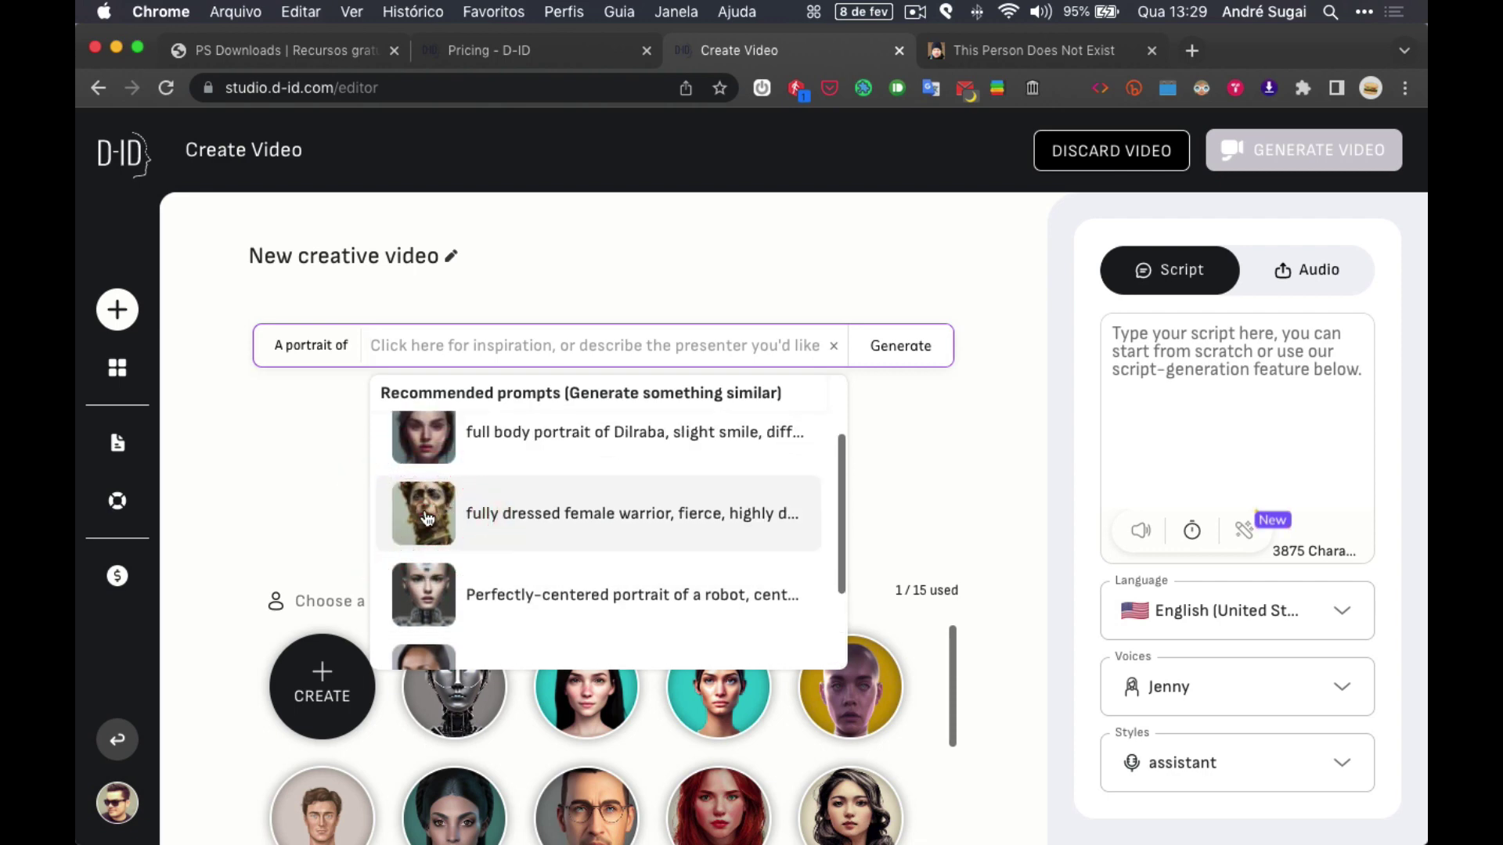
left_click(900, 346)
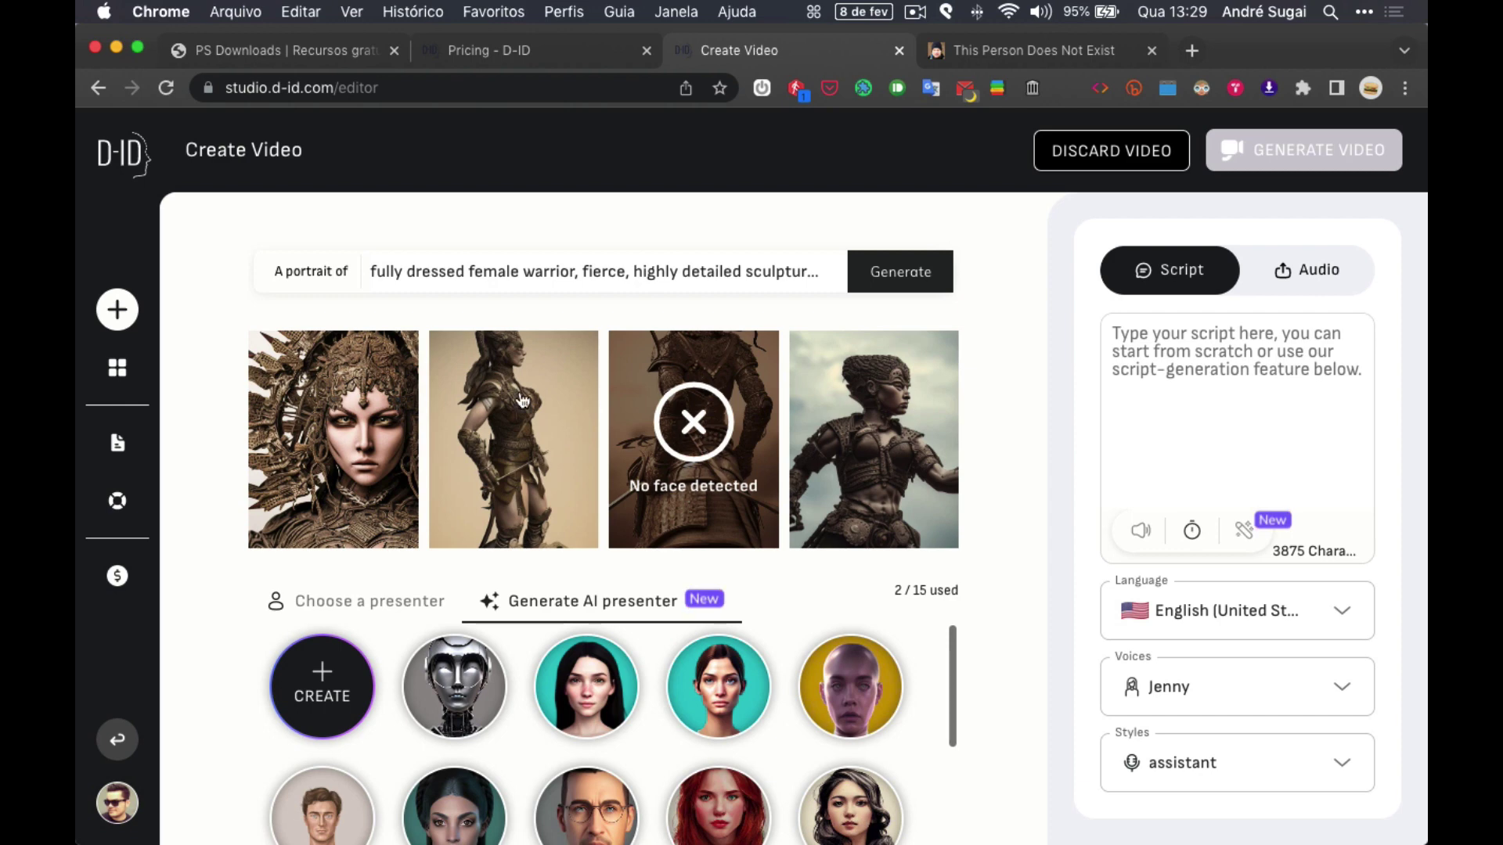
mouse_move(523, 401)
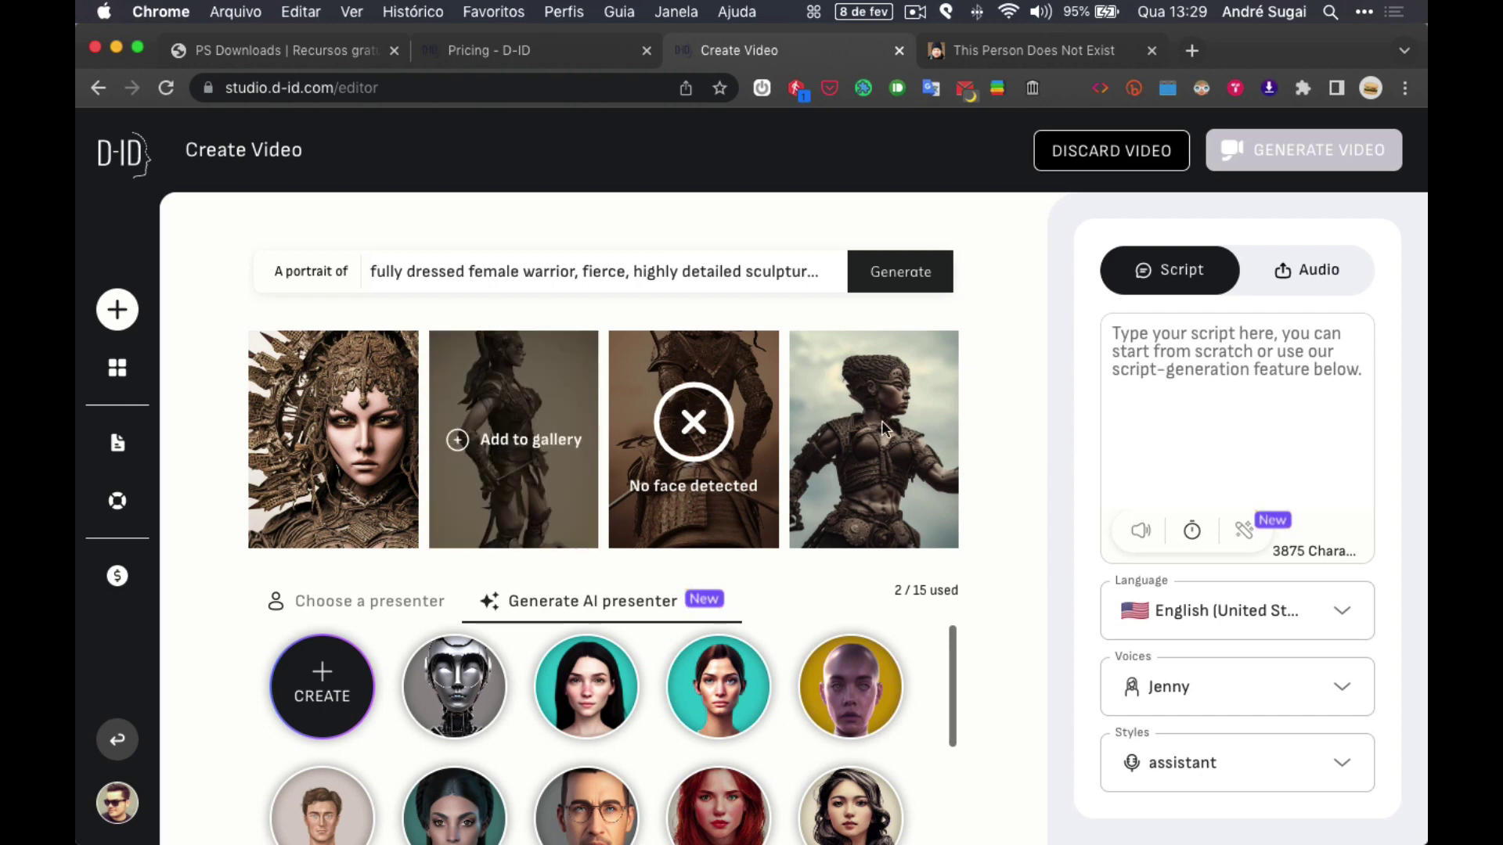
mouse_move(367, 455)
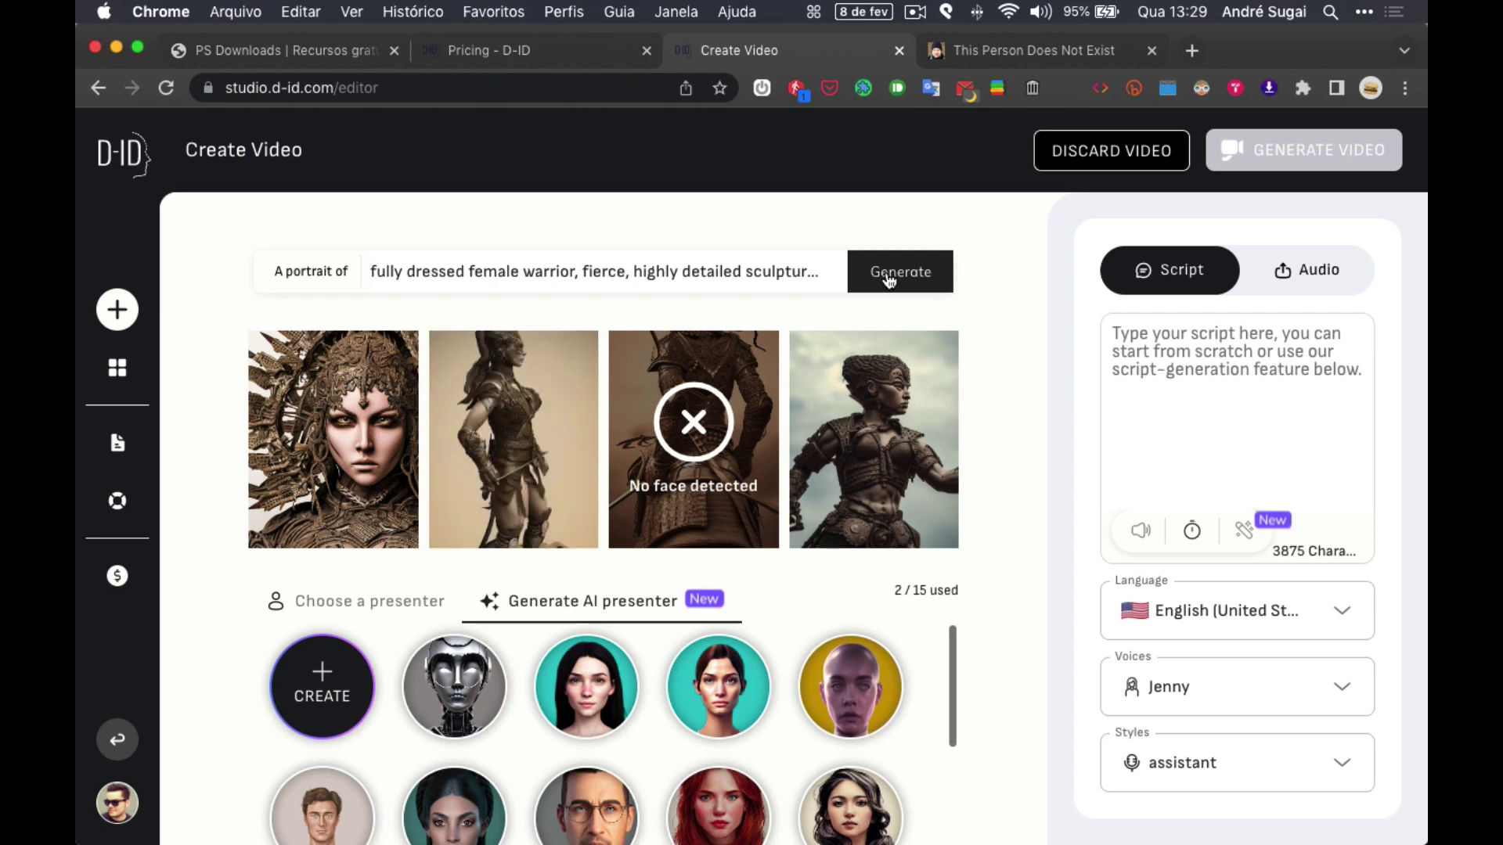
Step: Remove "female" from the warrior prompt, put "alien," at its start and generate new portraits
left_click(752, 272)
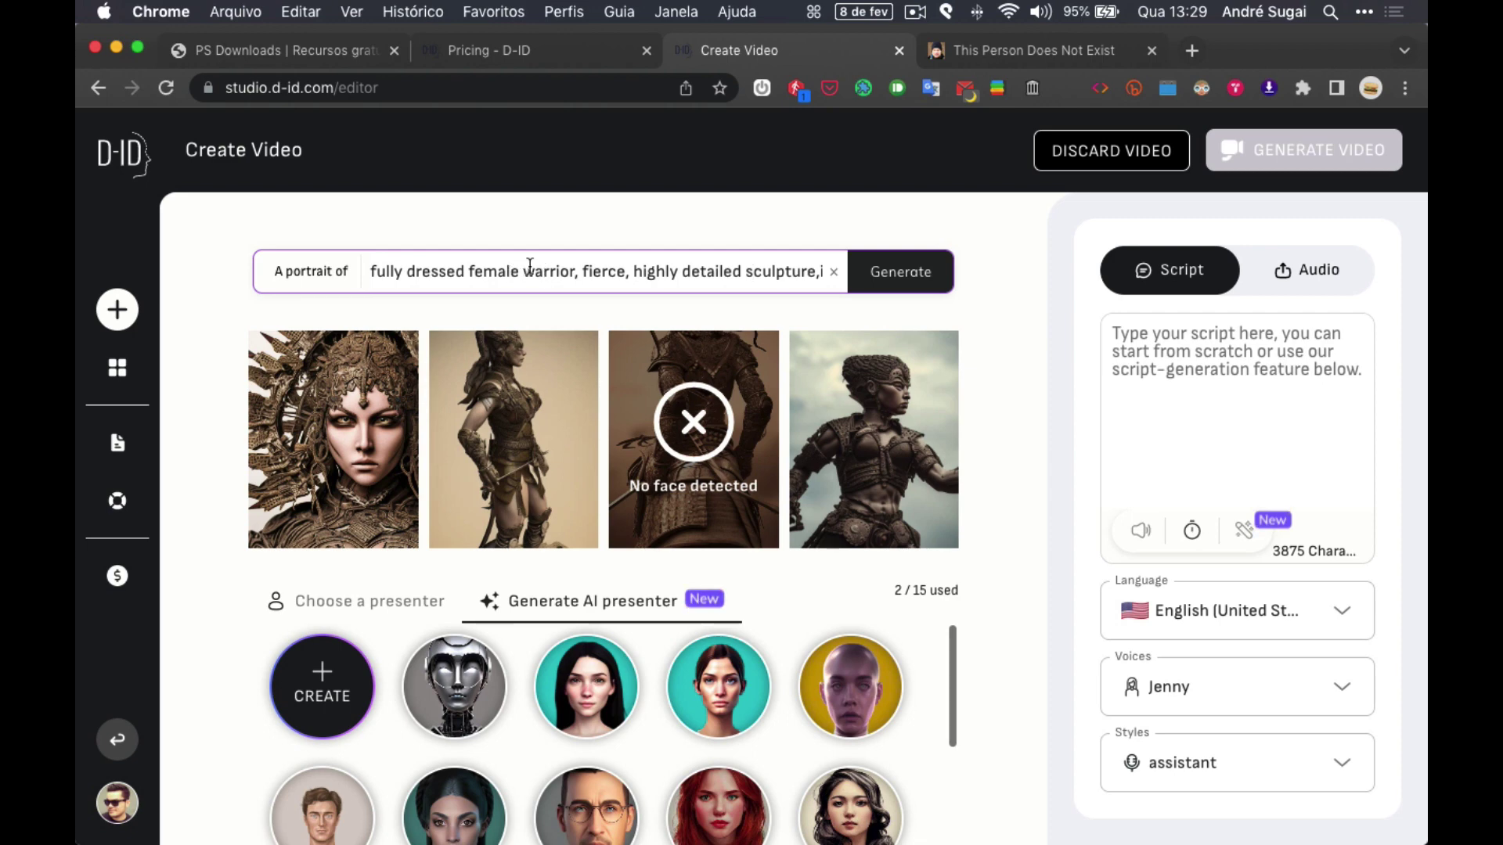
double_click(468, 272)
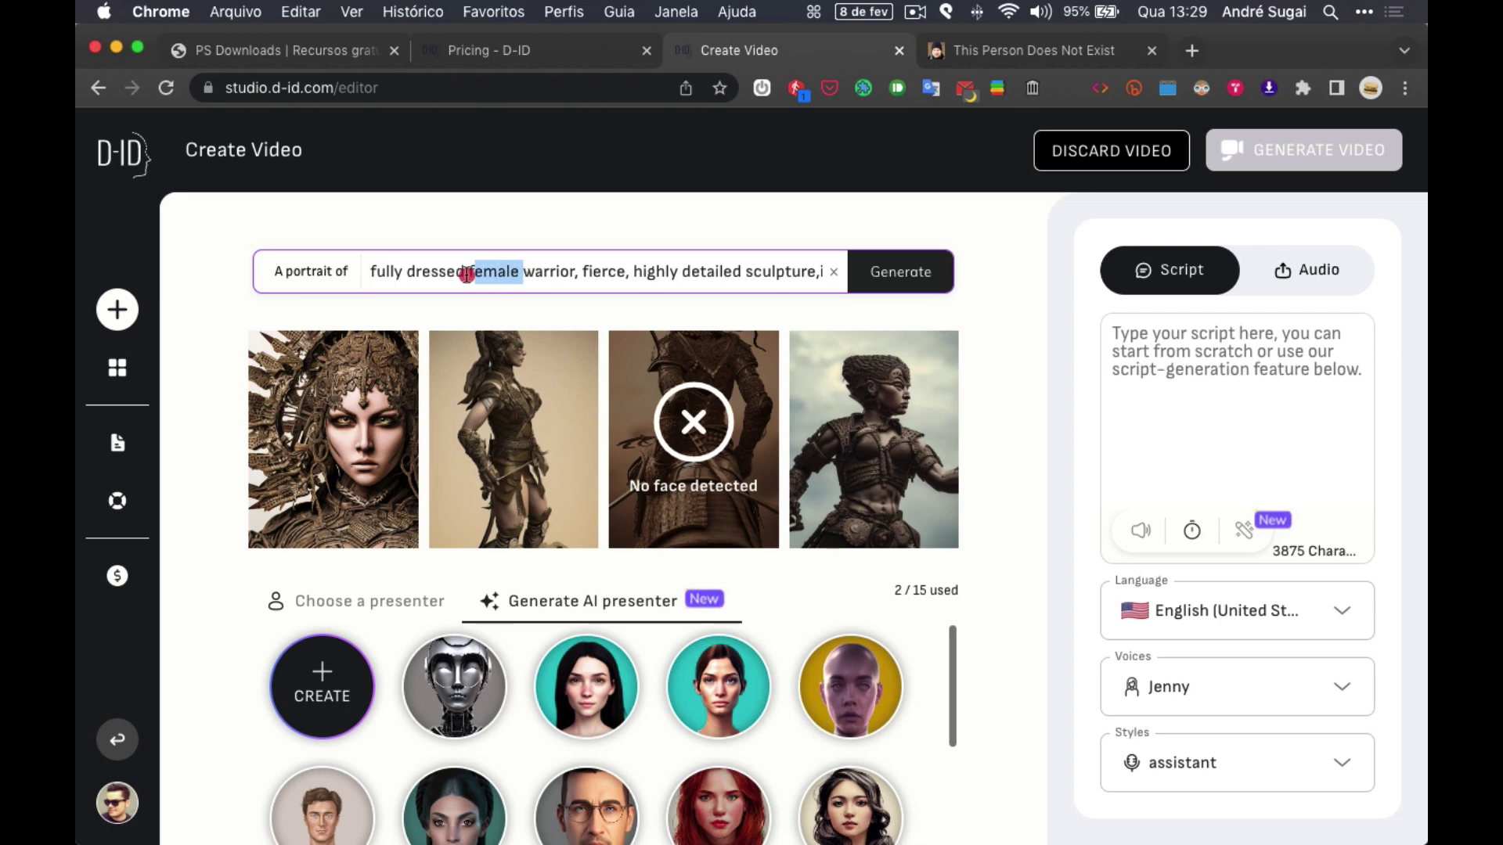
key("BackSpace")
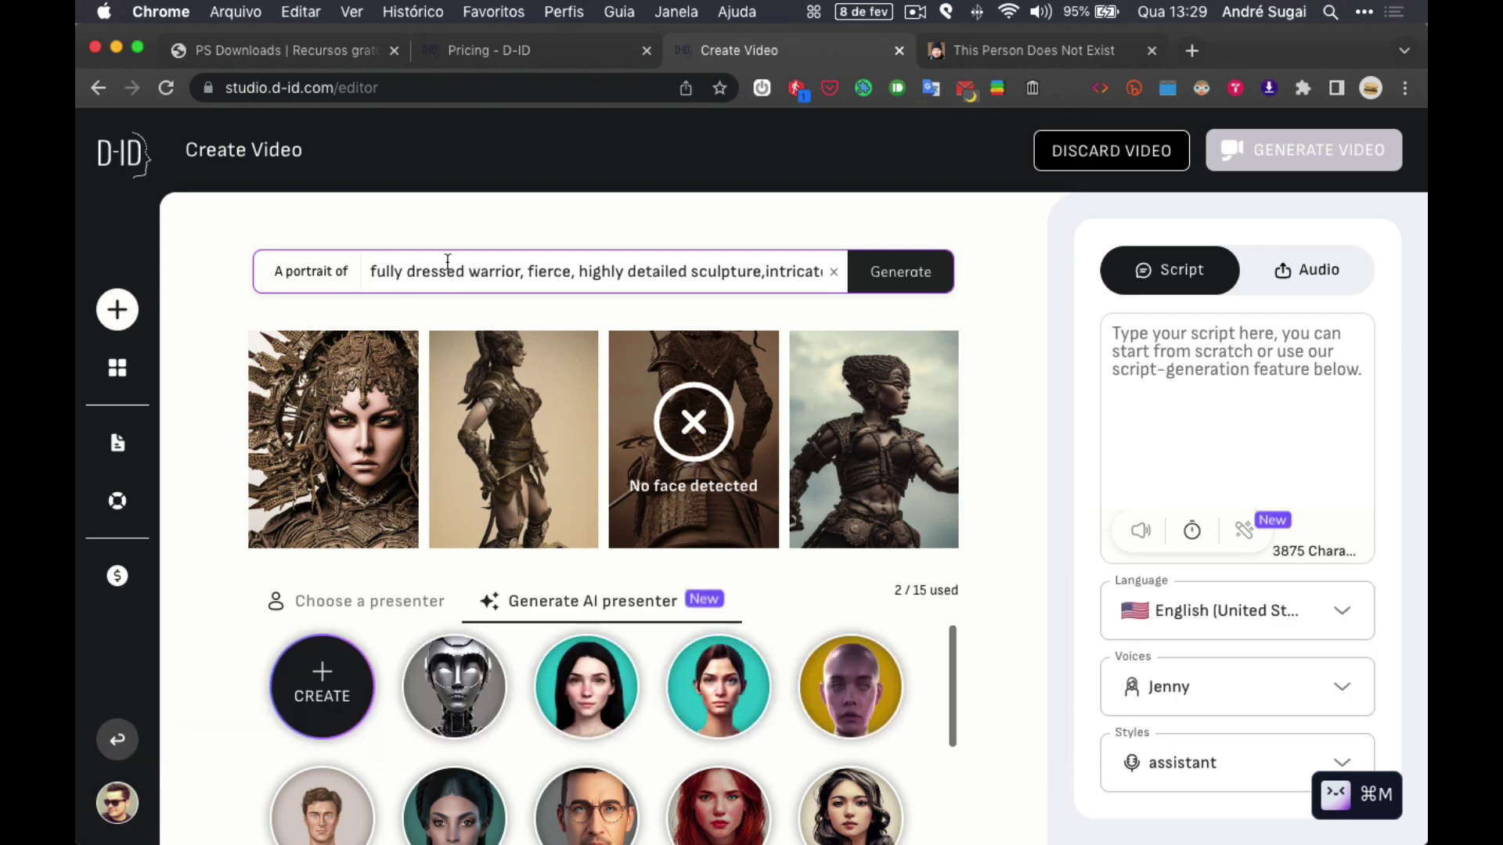
left_click(370, 272)
type("n")
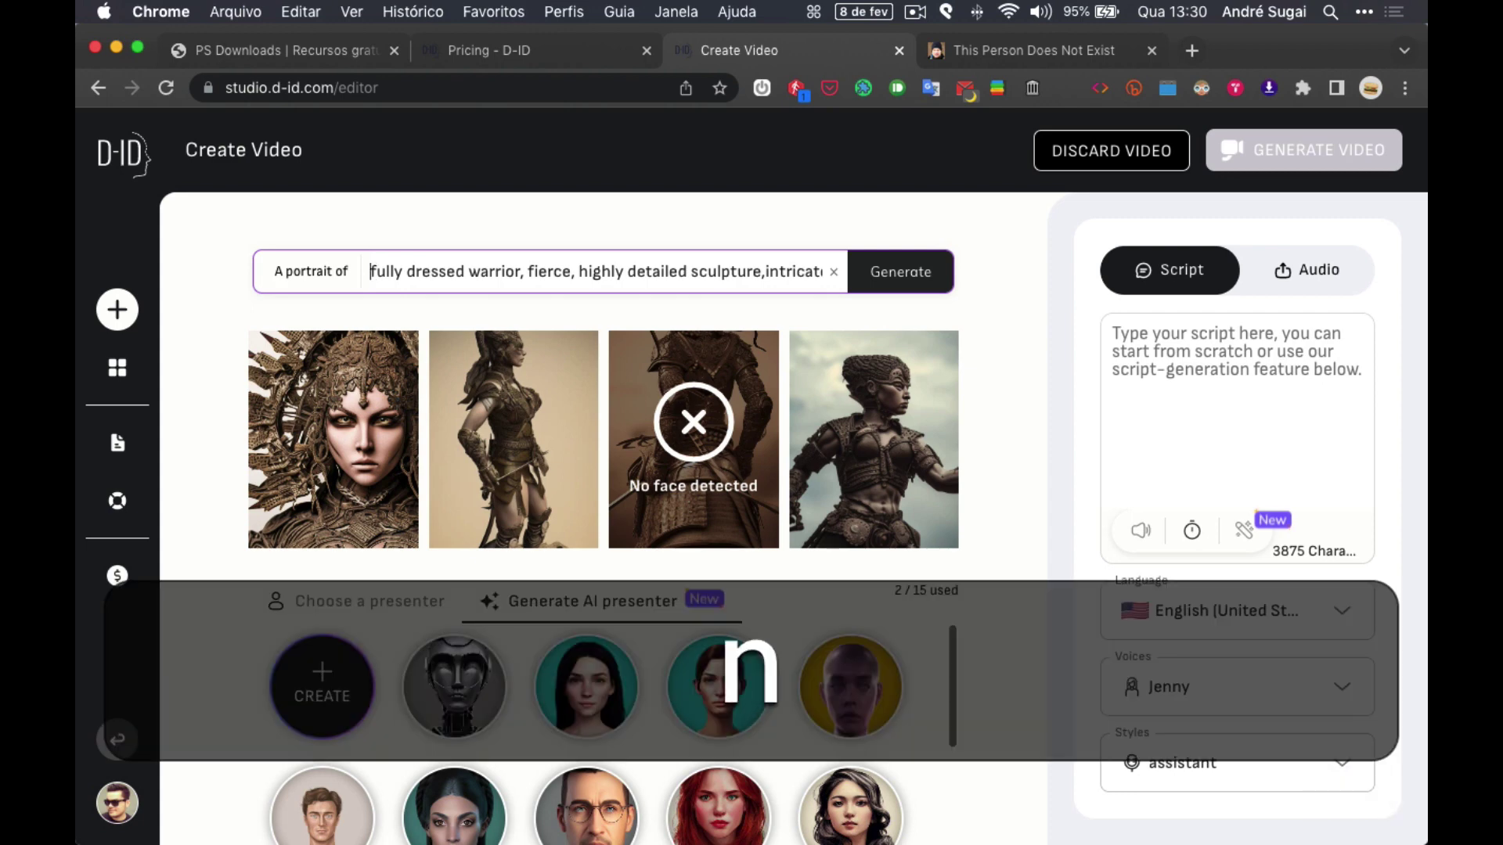
type("alien")
key("BackSpace")
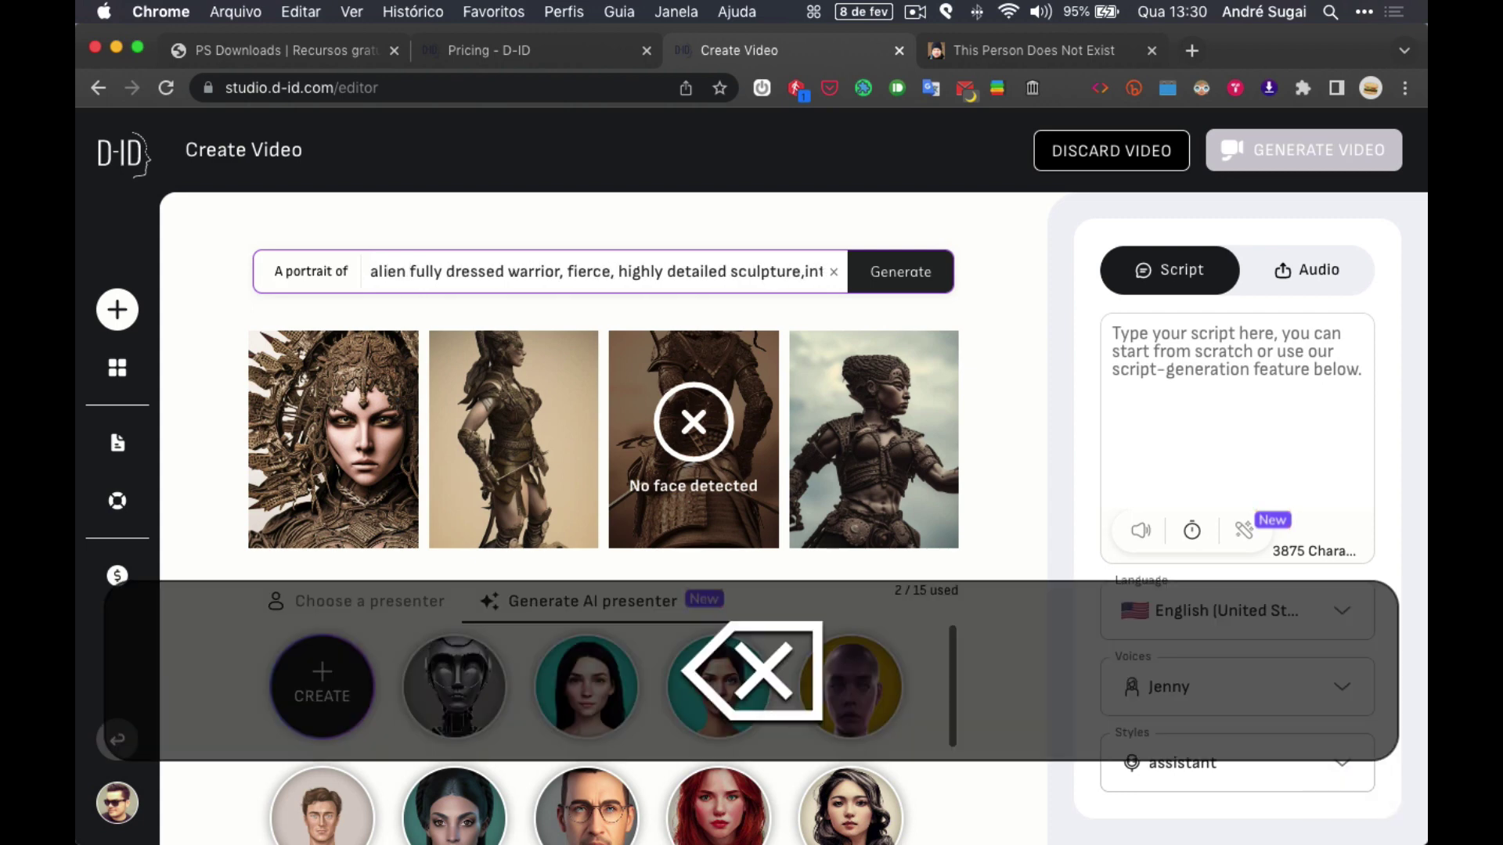
type(",")
left_click(916, 283)
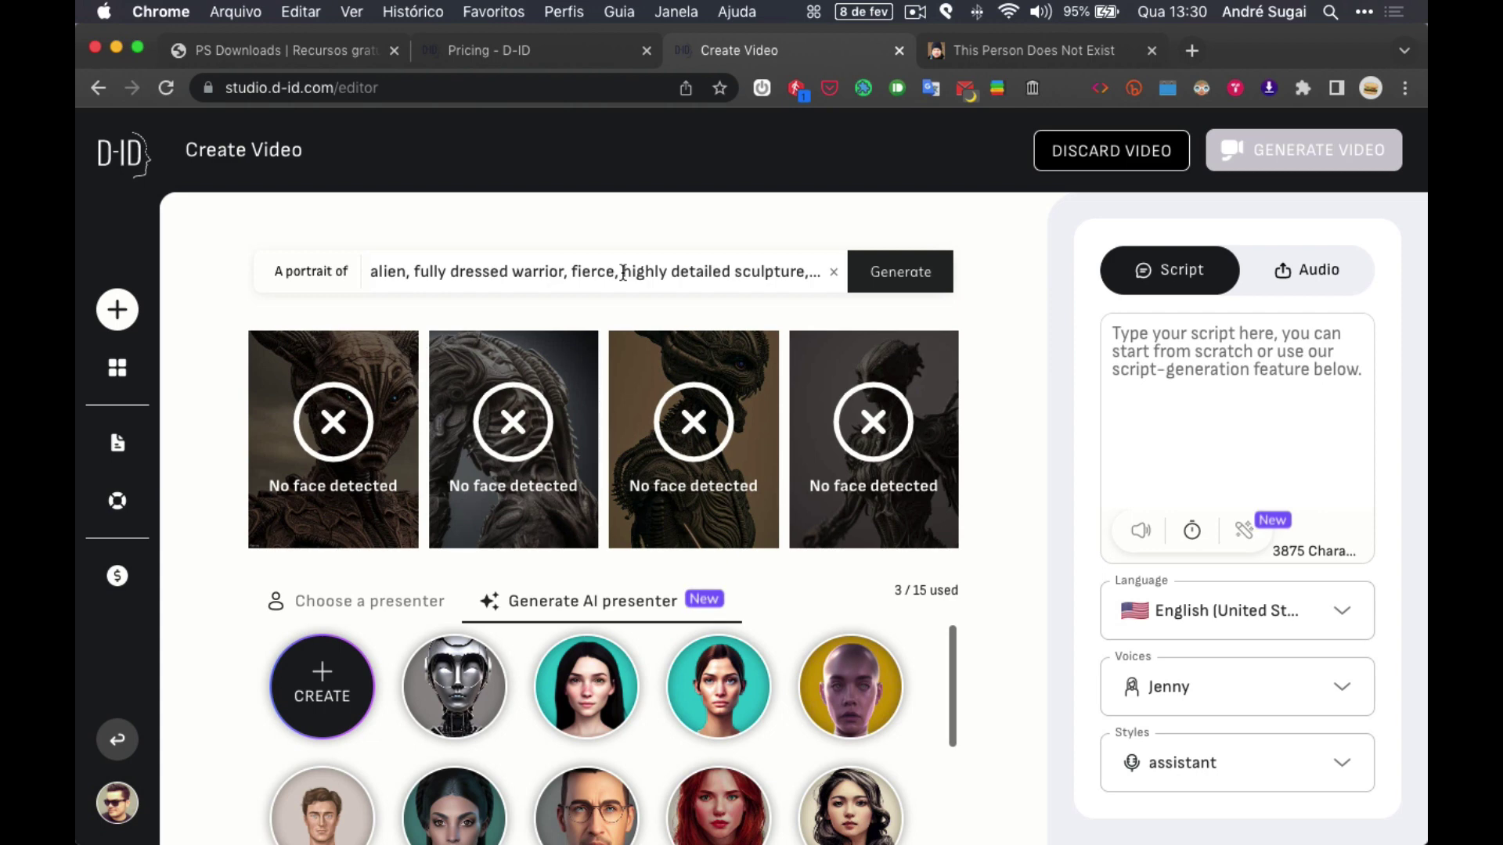
Step: Replace the prompt with the recommended "full body portrait of Dilraba, slight smile" one and generate two sets of portraits
left_click(638, 273)
double_click(638, 273)
key("super+a")
left_click(835, 273)
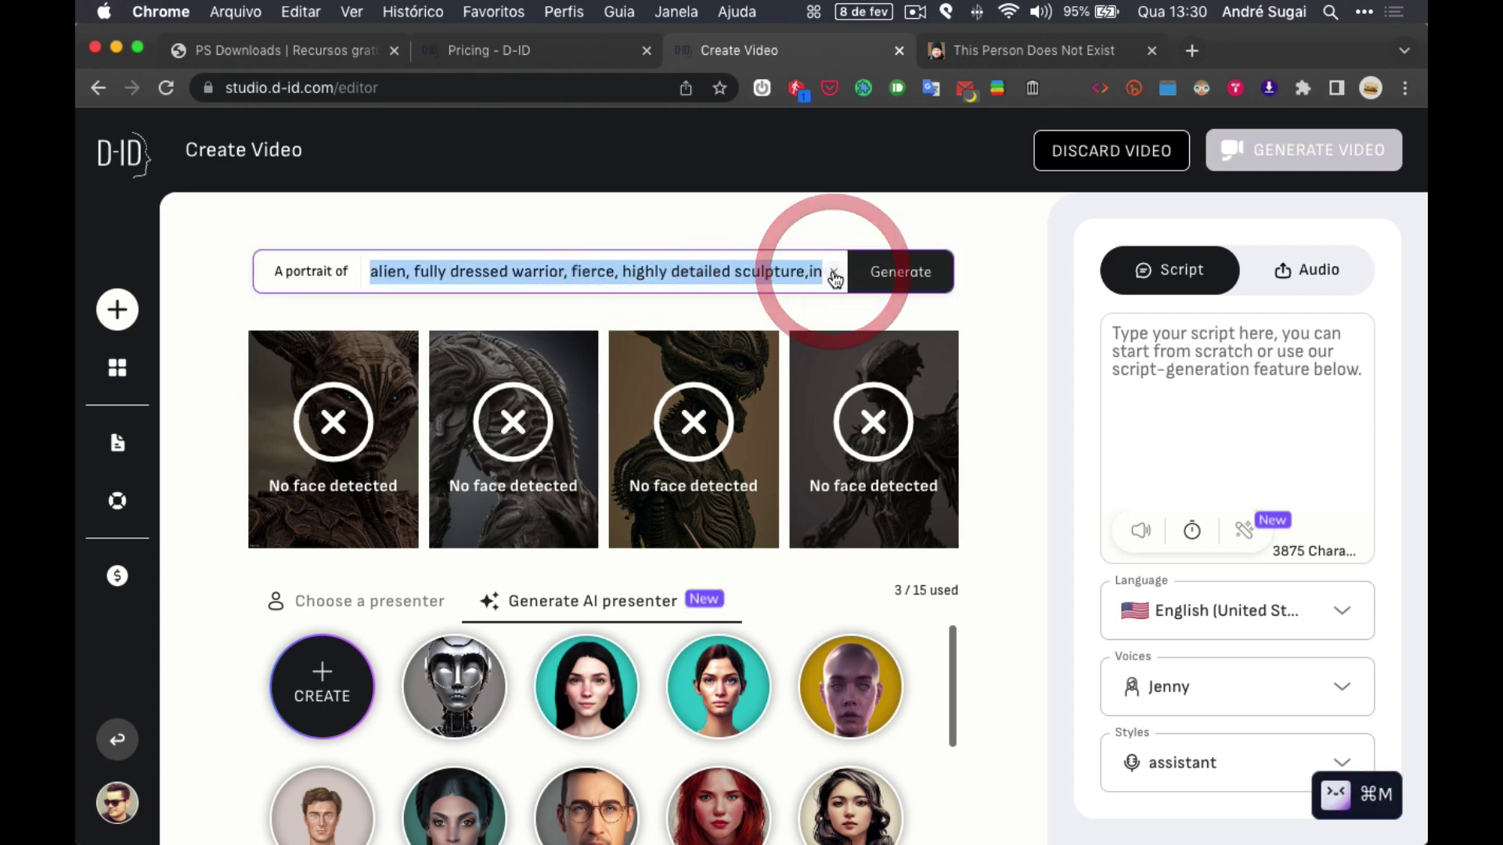
left_click(835, 273)
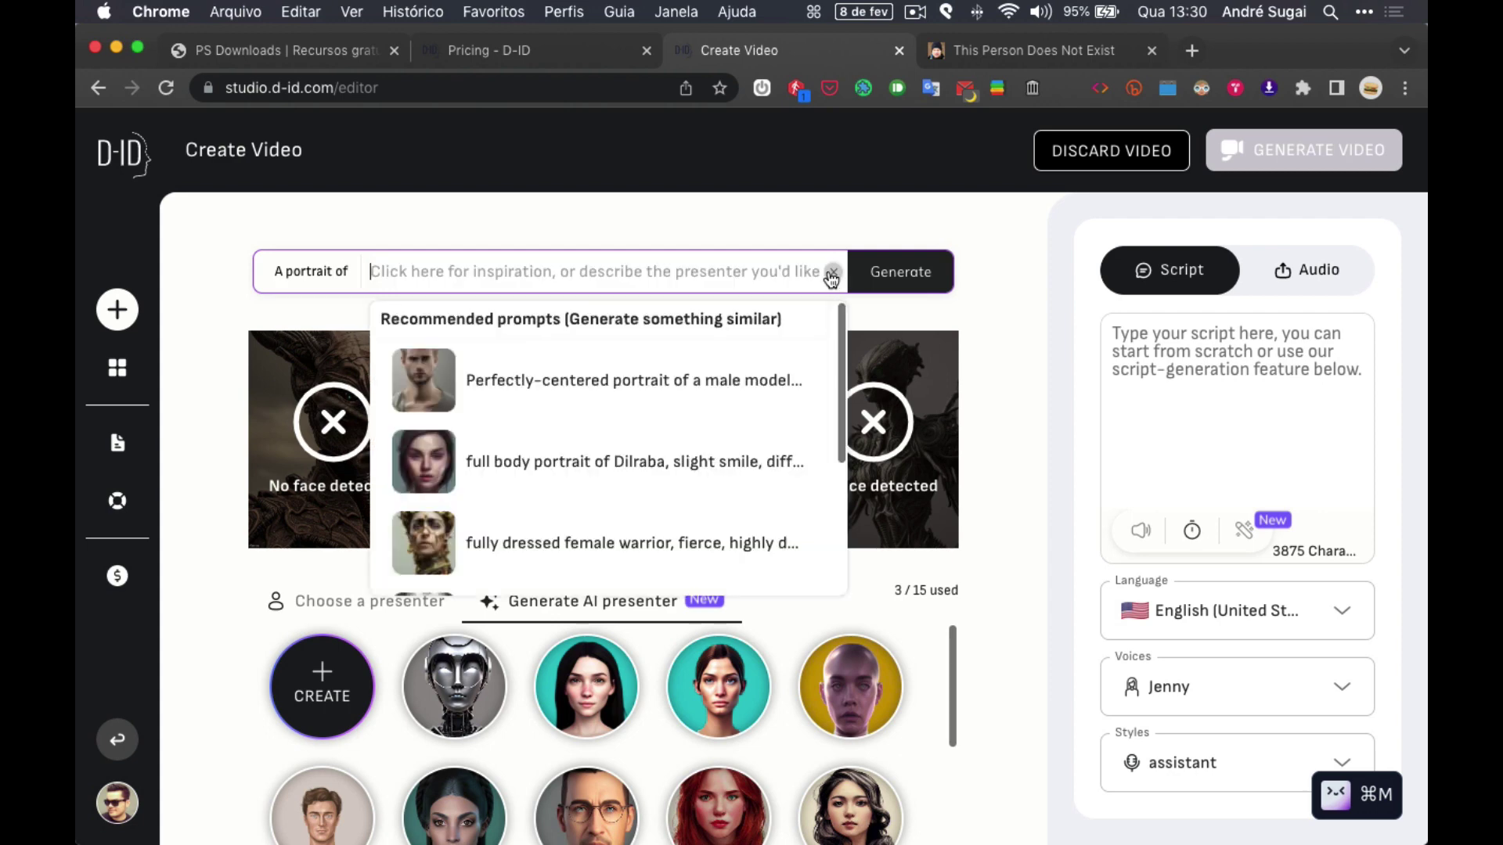
left_click(532, 468)
left_click(902, 274)
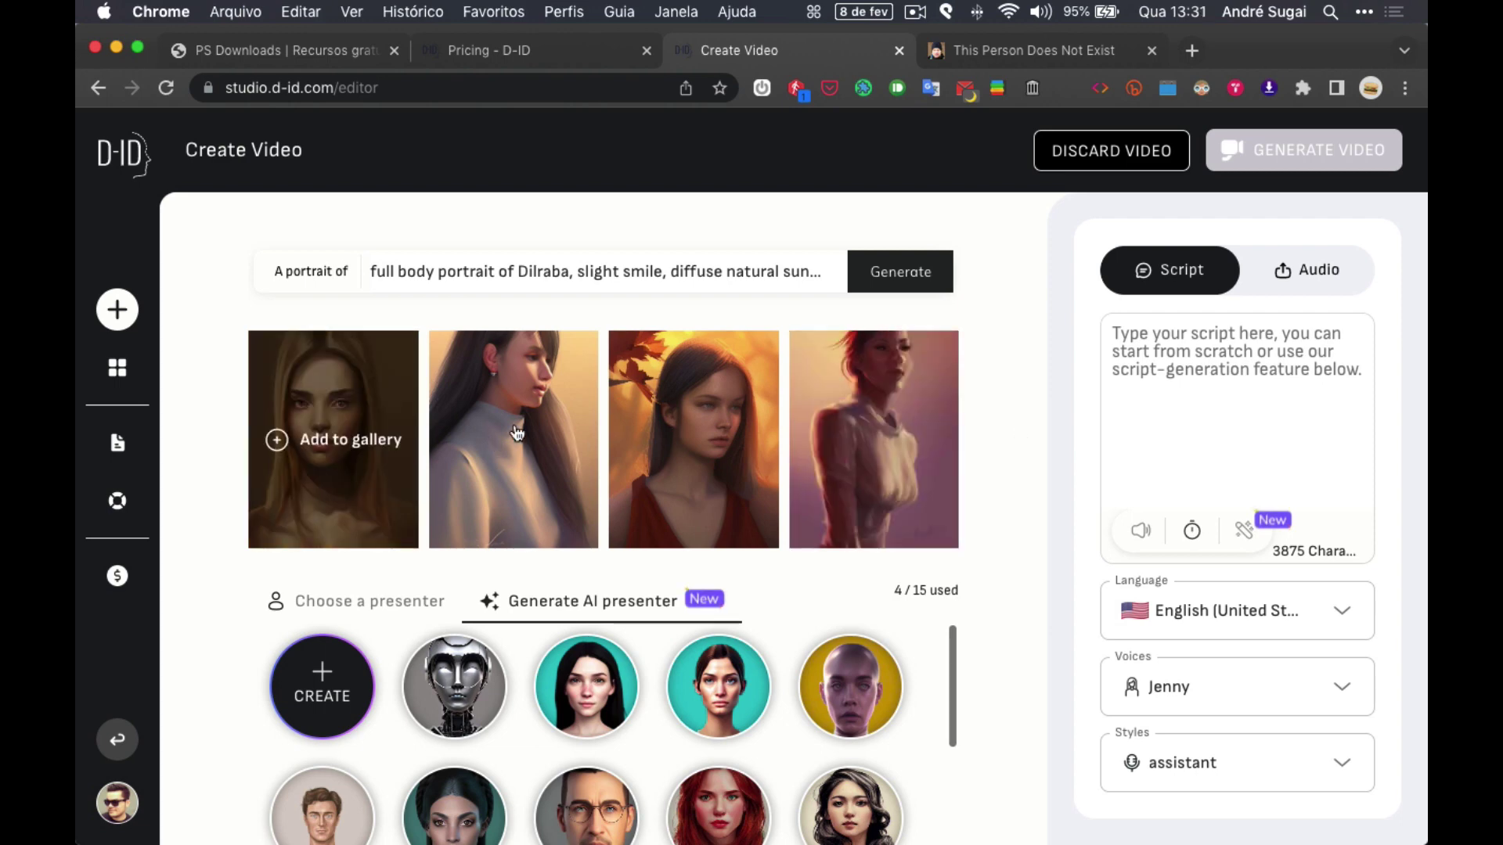
mouse_move(326, 447)
left_click(896, 280)
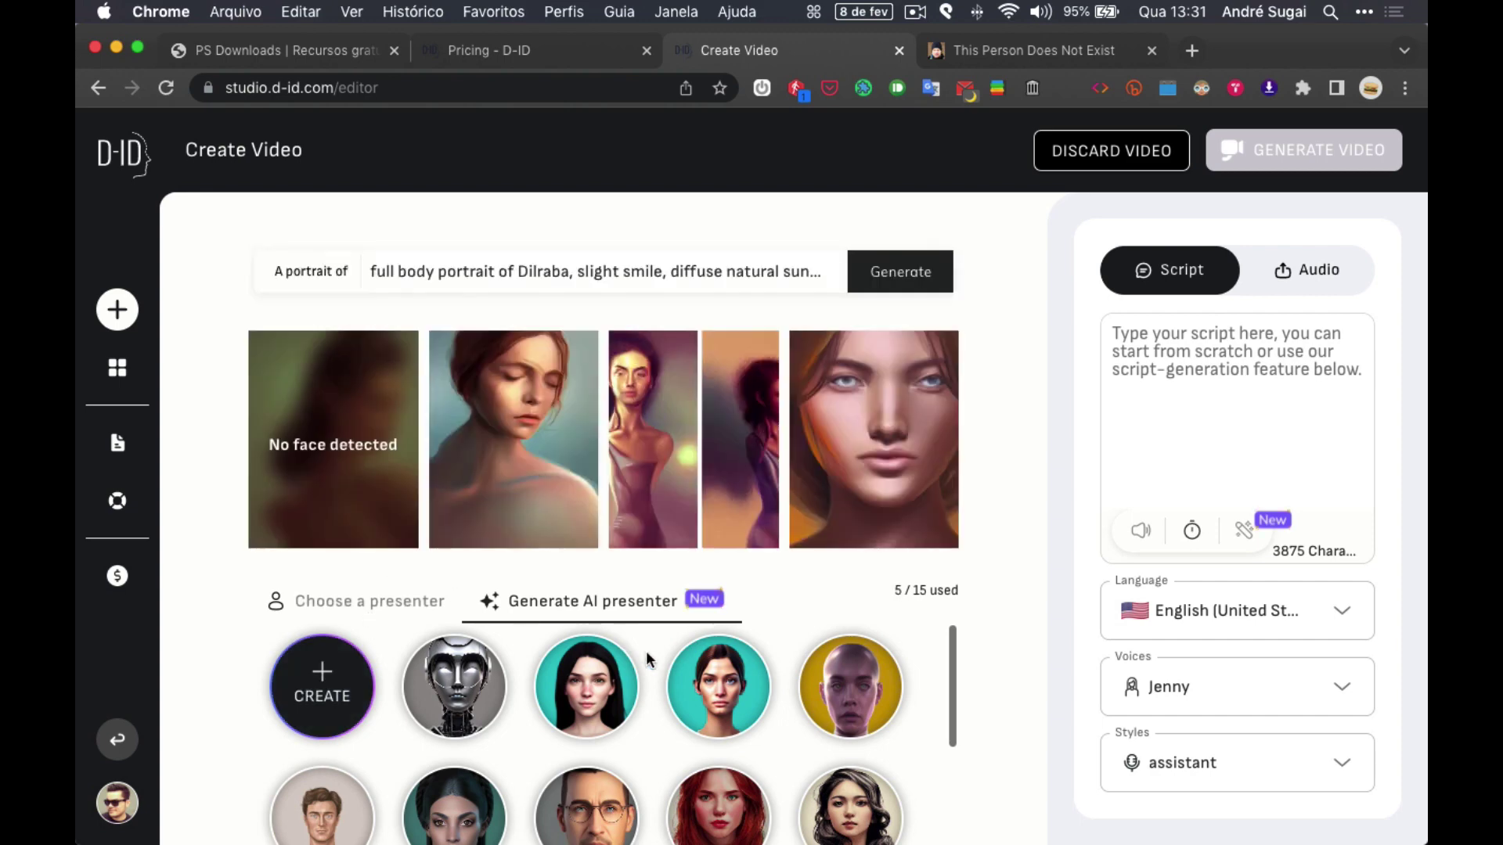
Step: Select the red-haired AI presenter, and upload image (1).jpeg as a custom presenter among the standard presenters
left_click(720, 806)
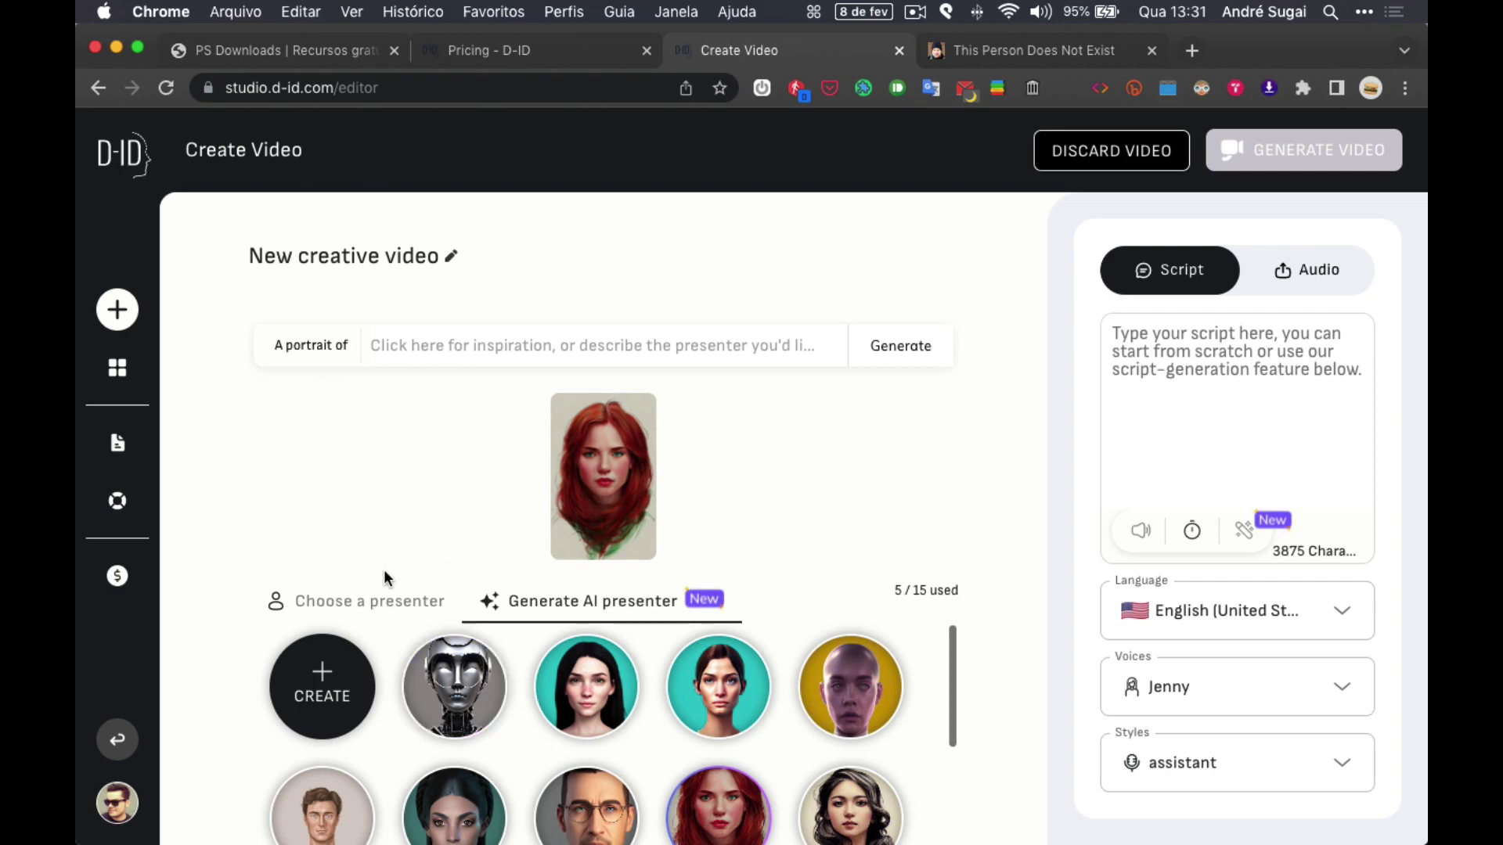
left_click(369, 604)
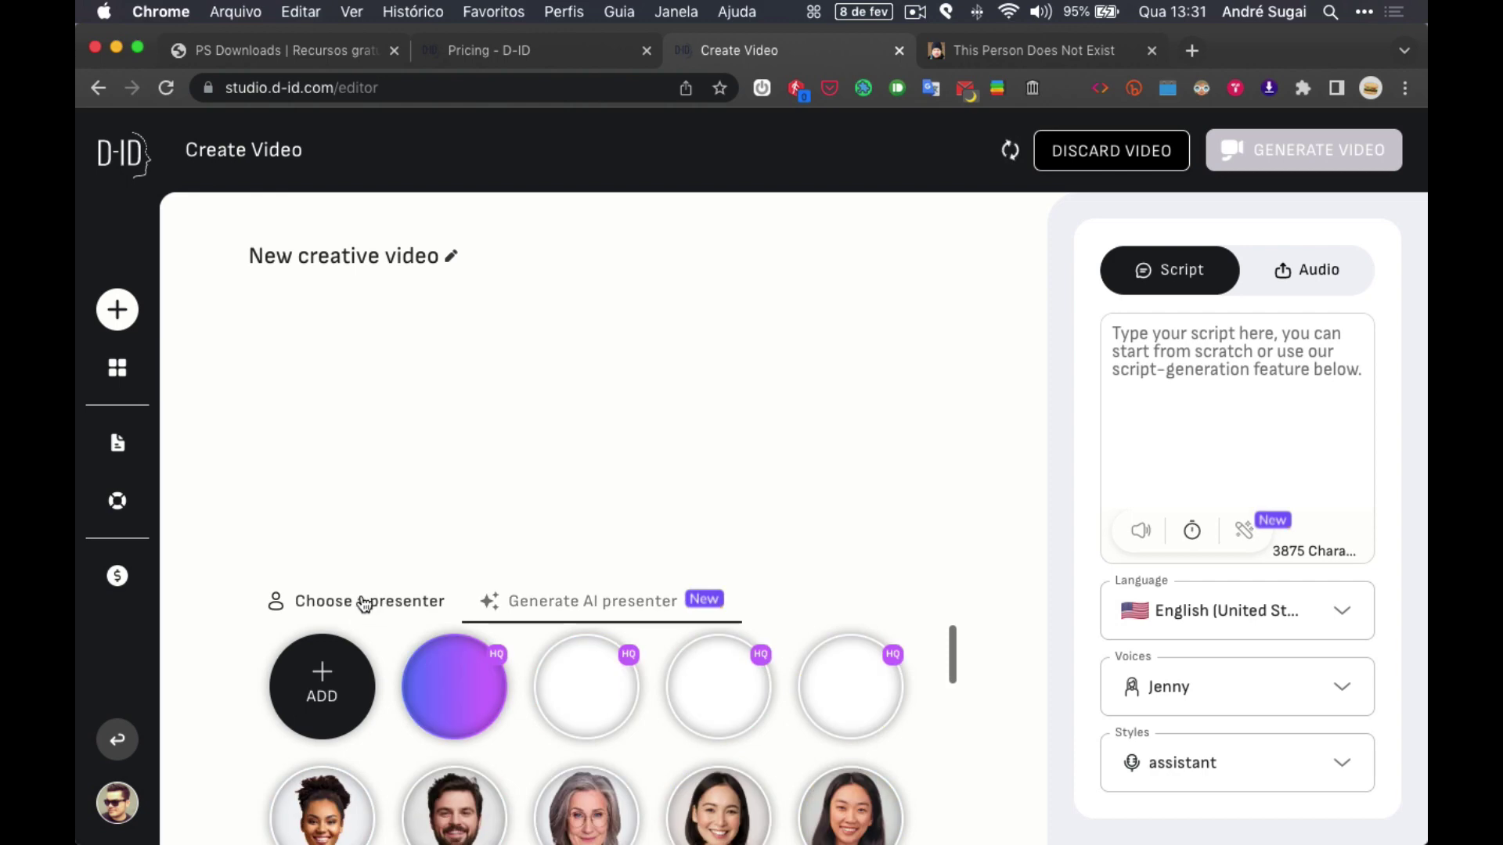
left_click(328, 689)
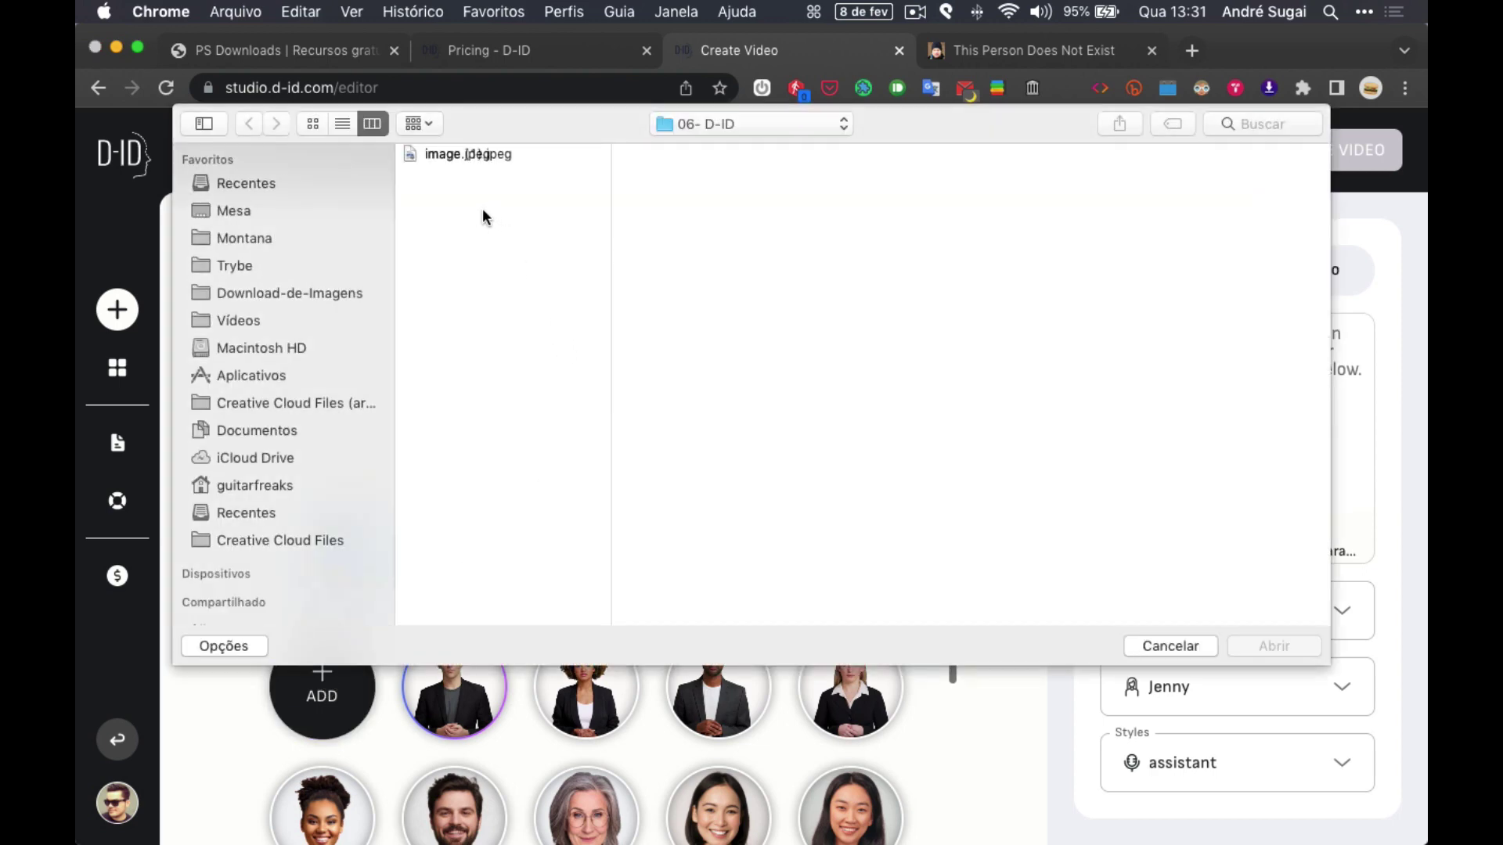
left_click(457, 156)
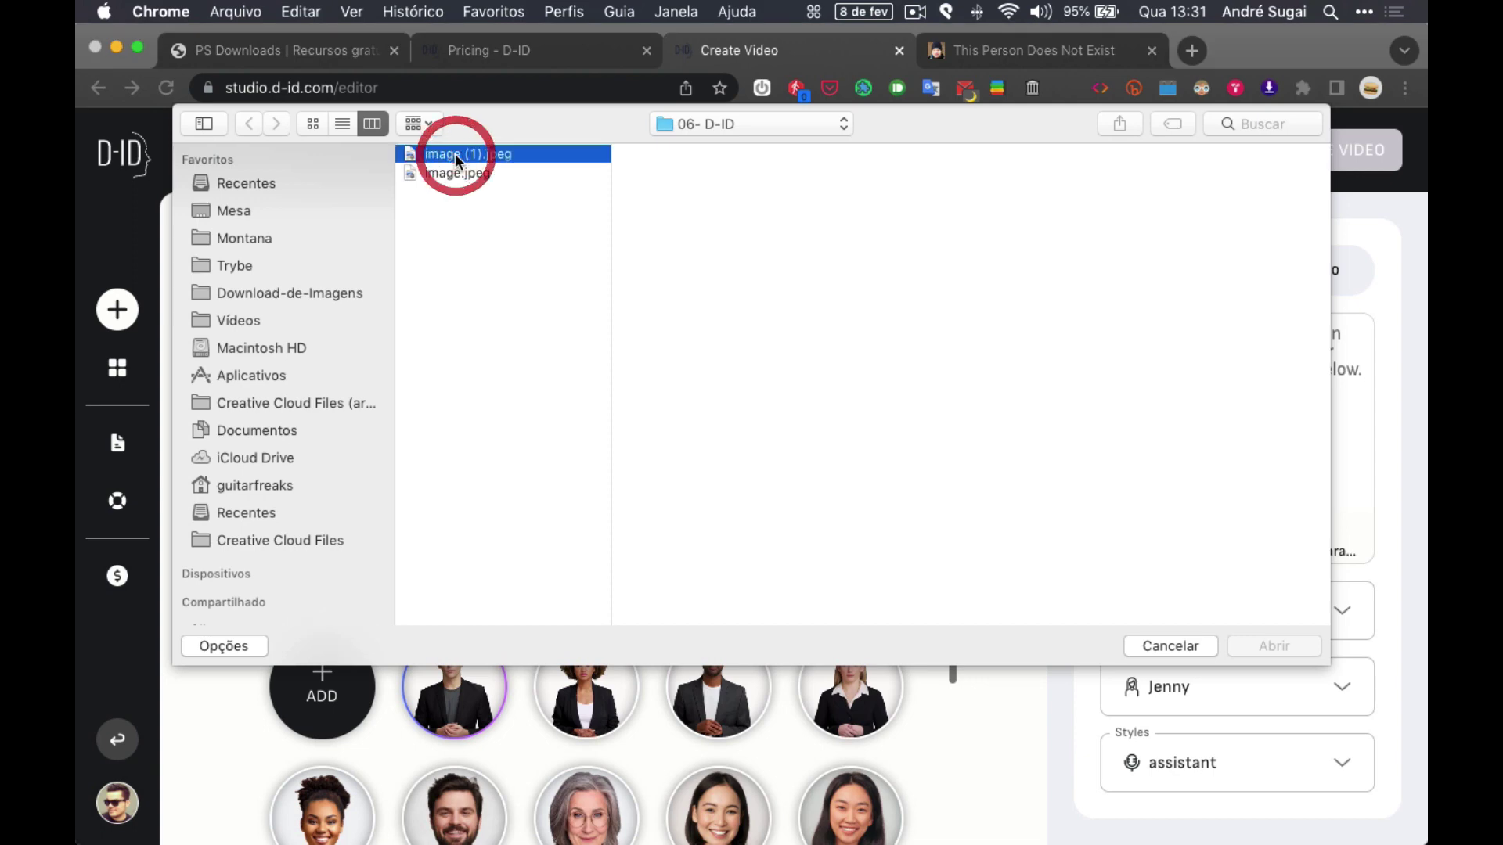
left_click(1272, 646)
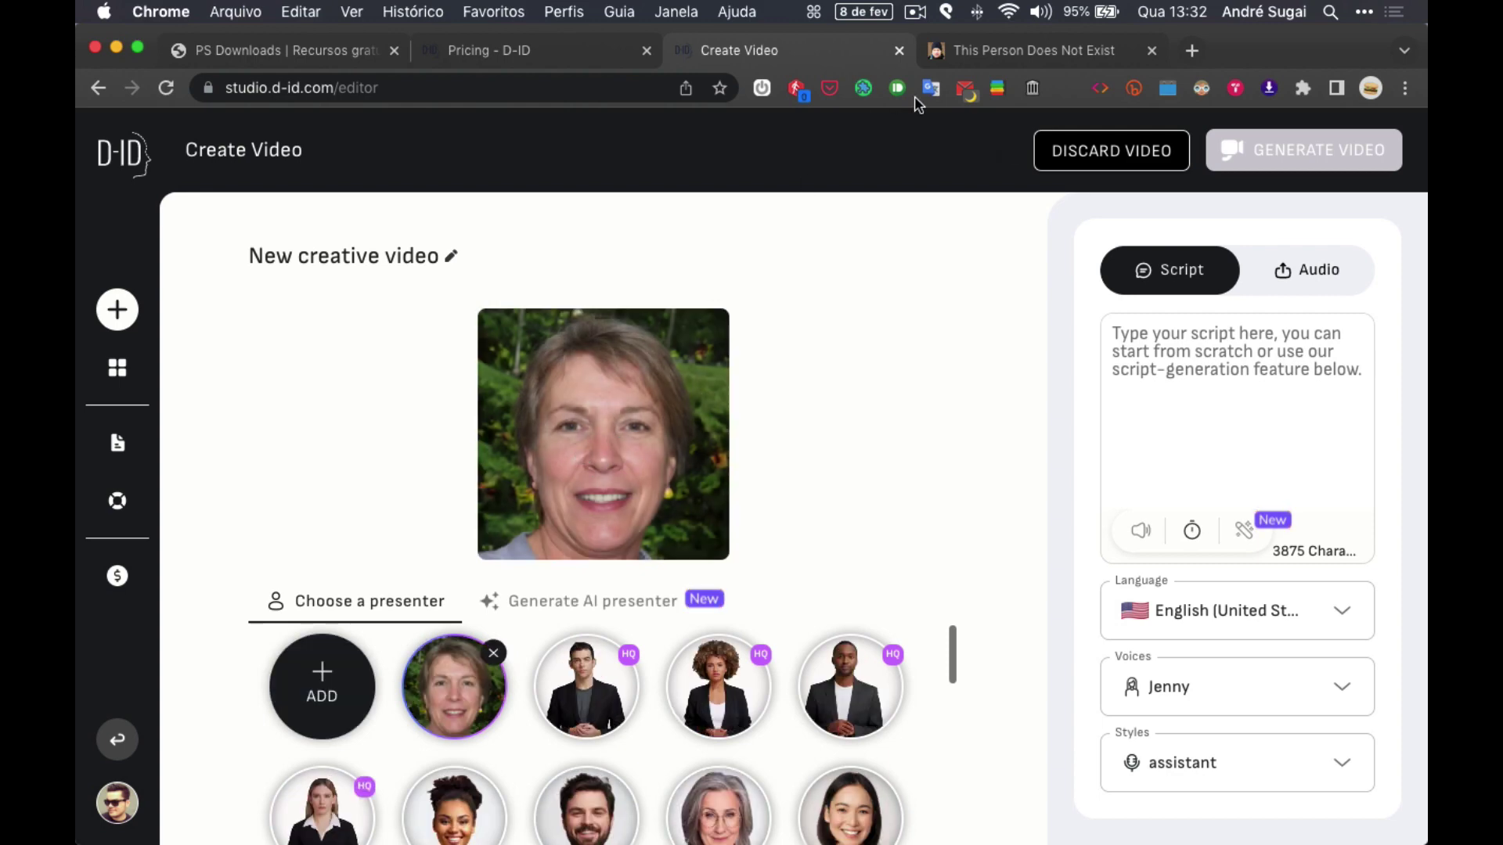
Step: Switch to the This Person Does Not Exist site and generate several new random faces
left_click(975, 49)
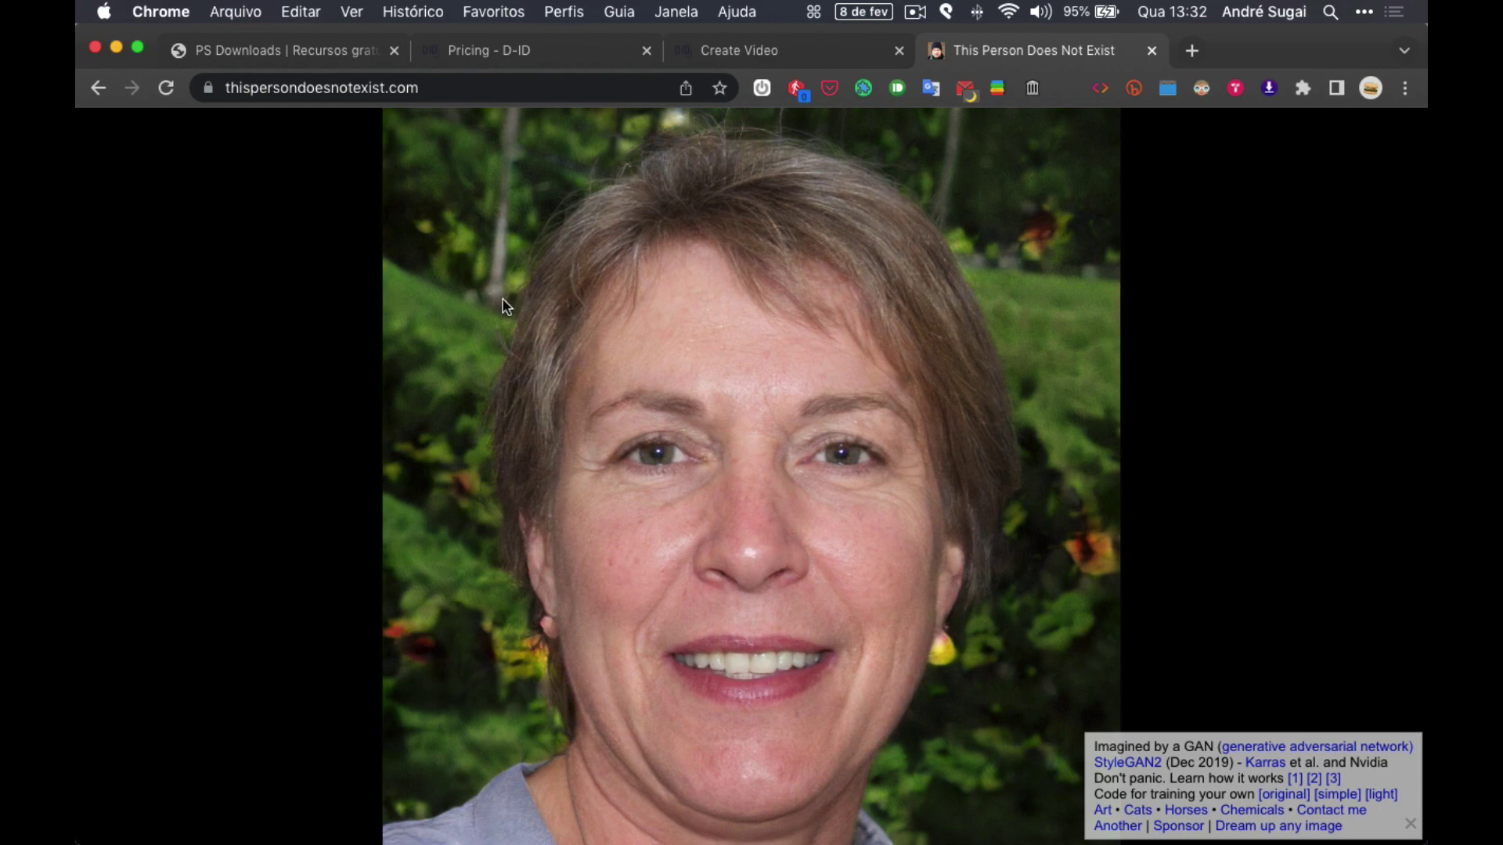
left_click(167, 88)
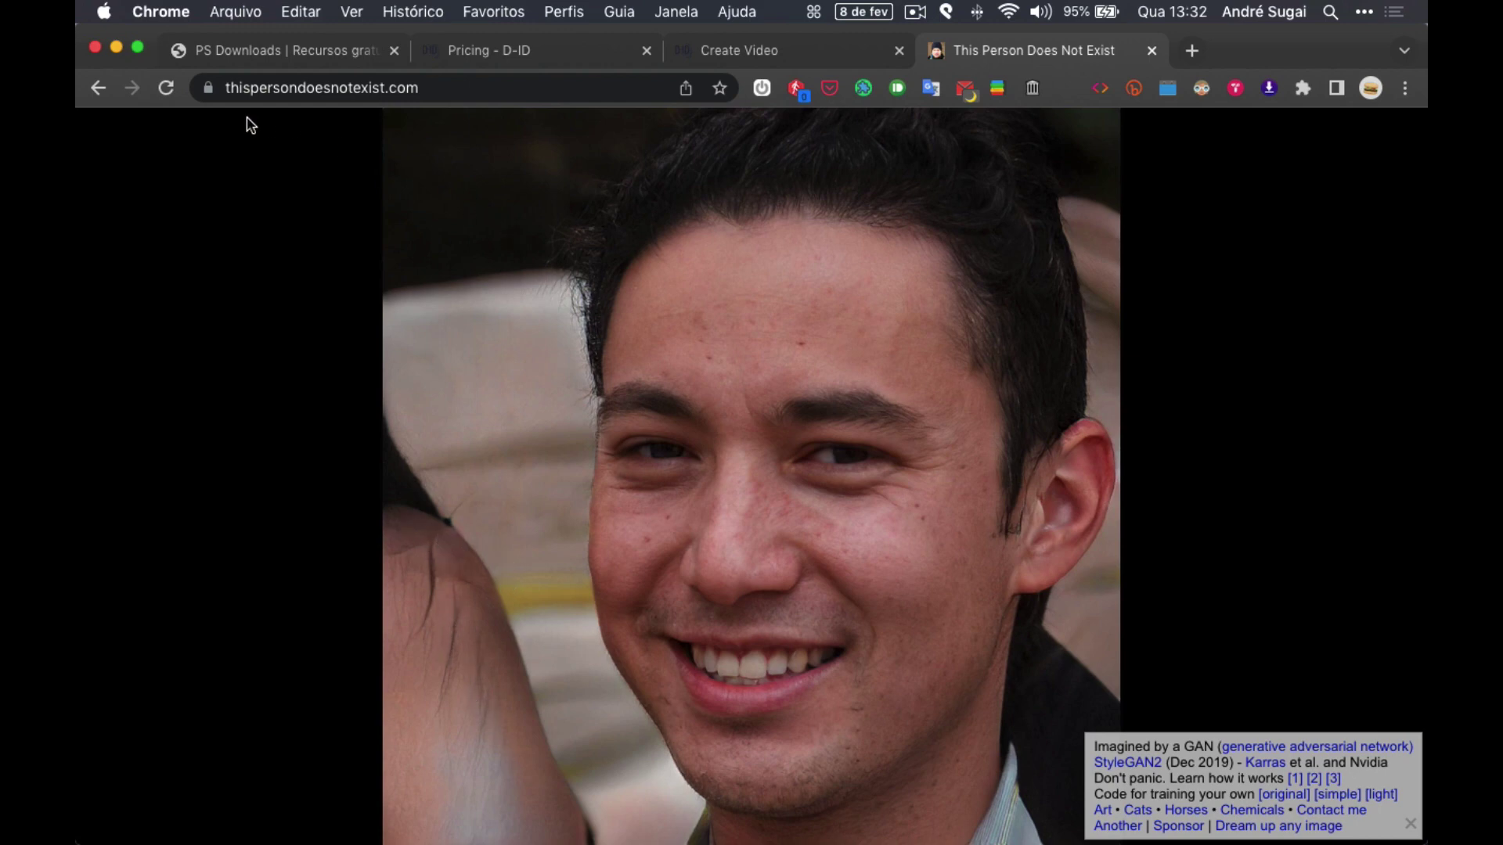
left_click(169, 90)
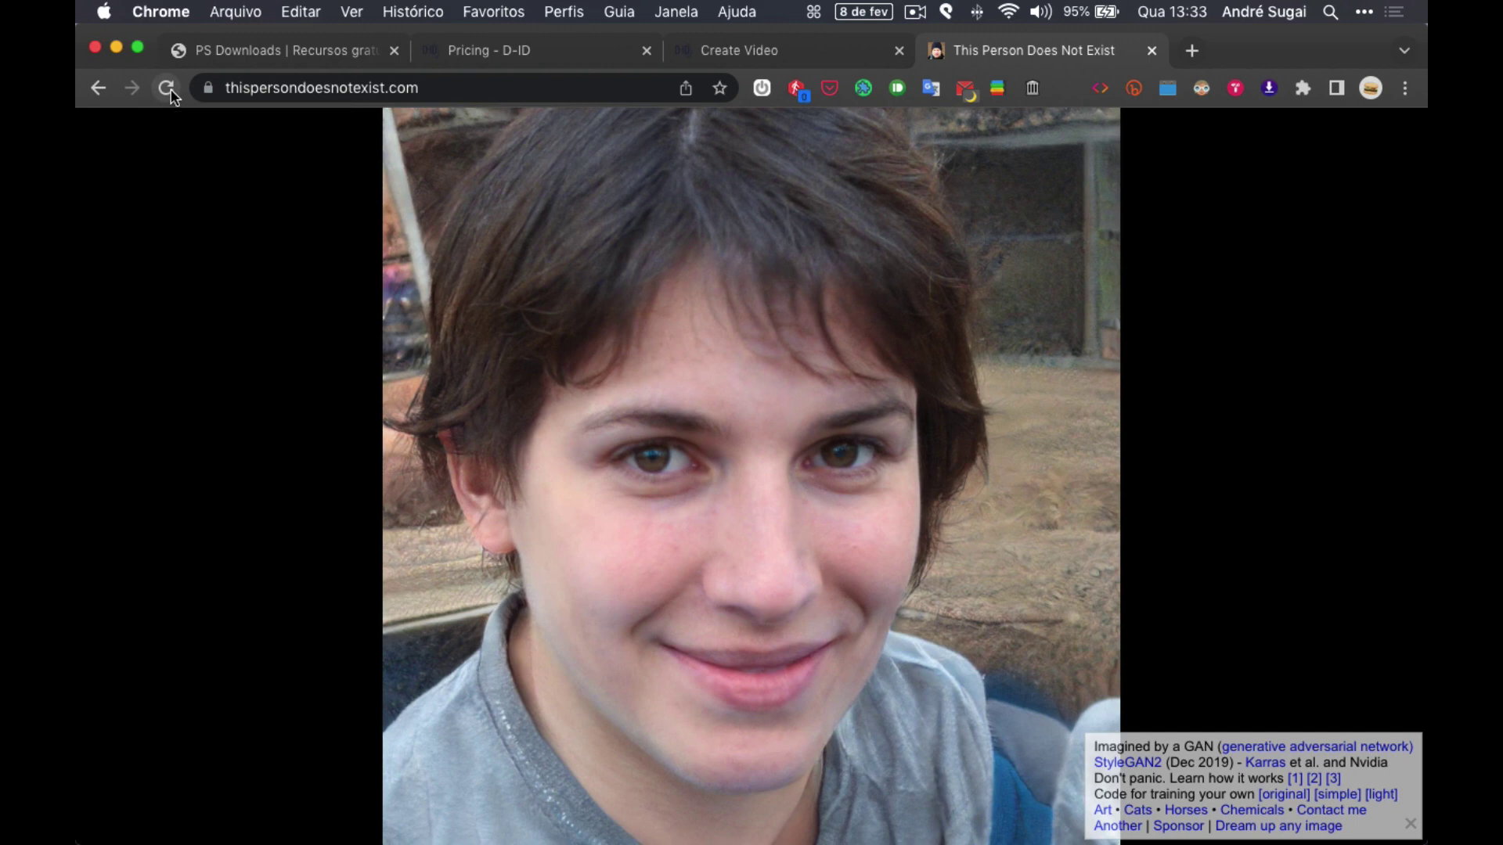
left_click(168, 90)
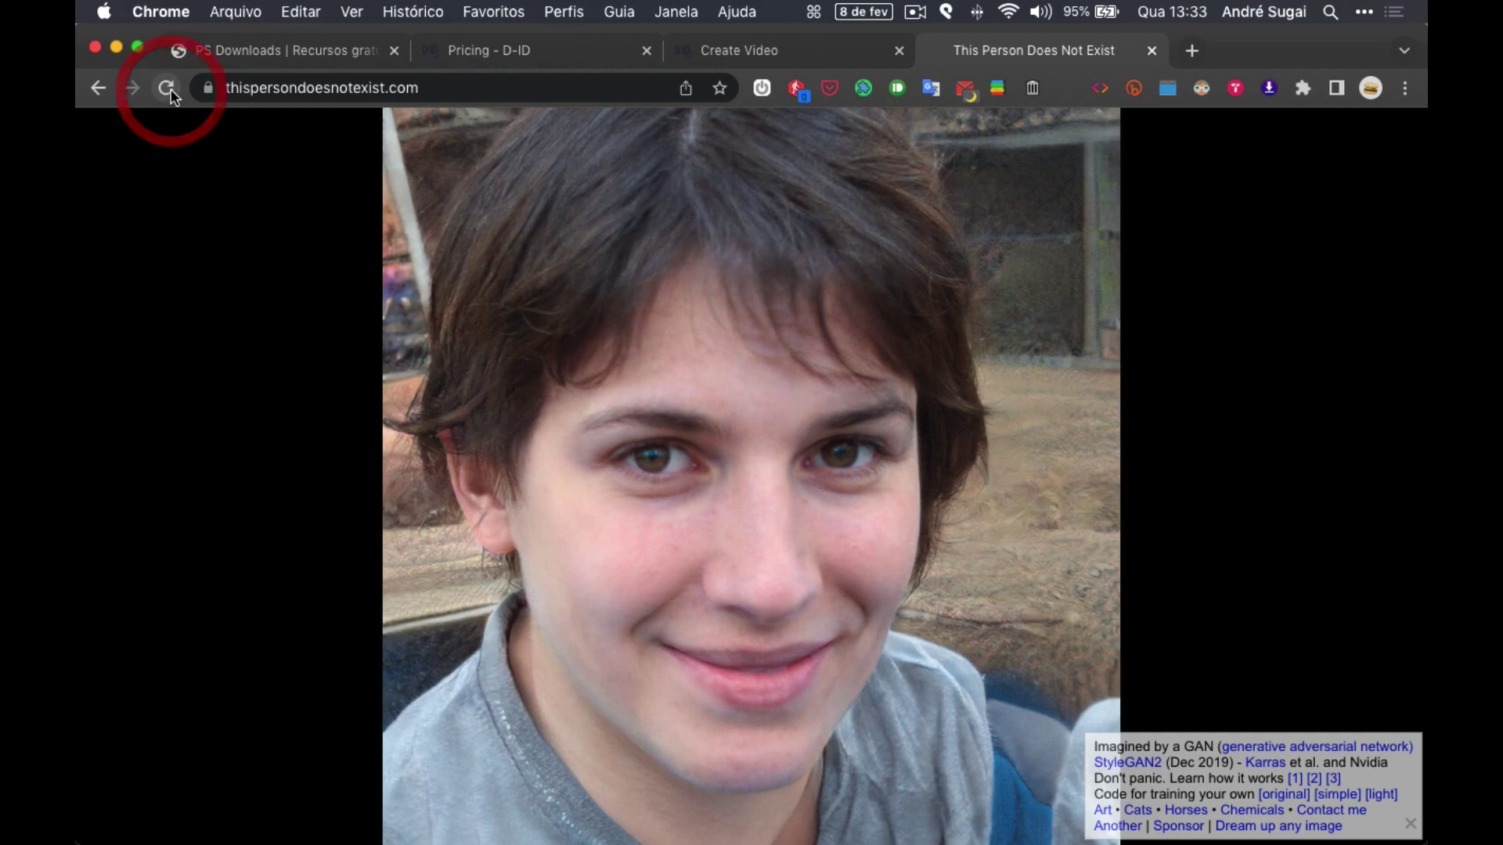
Step: Return to the D-ID video editor, view the audio option for uploading your own voice, and go back to the script
left_click(736, 50)
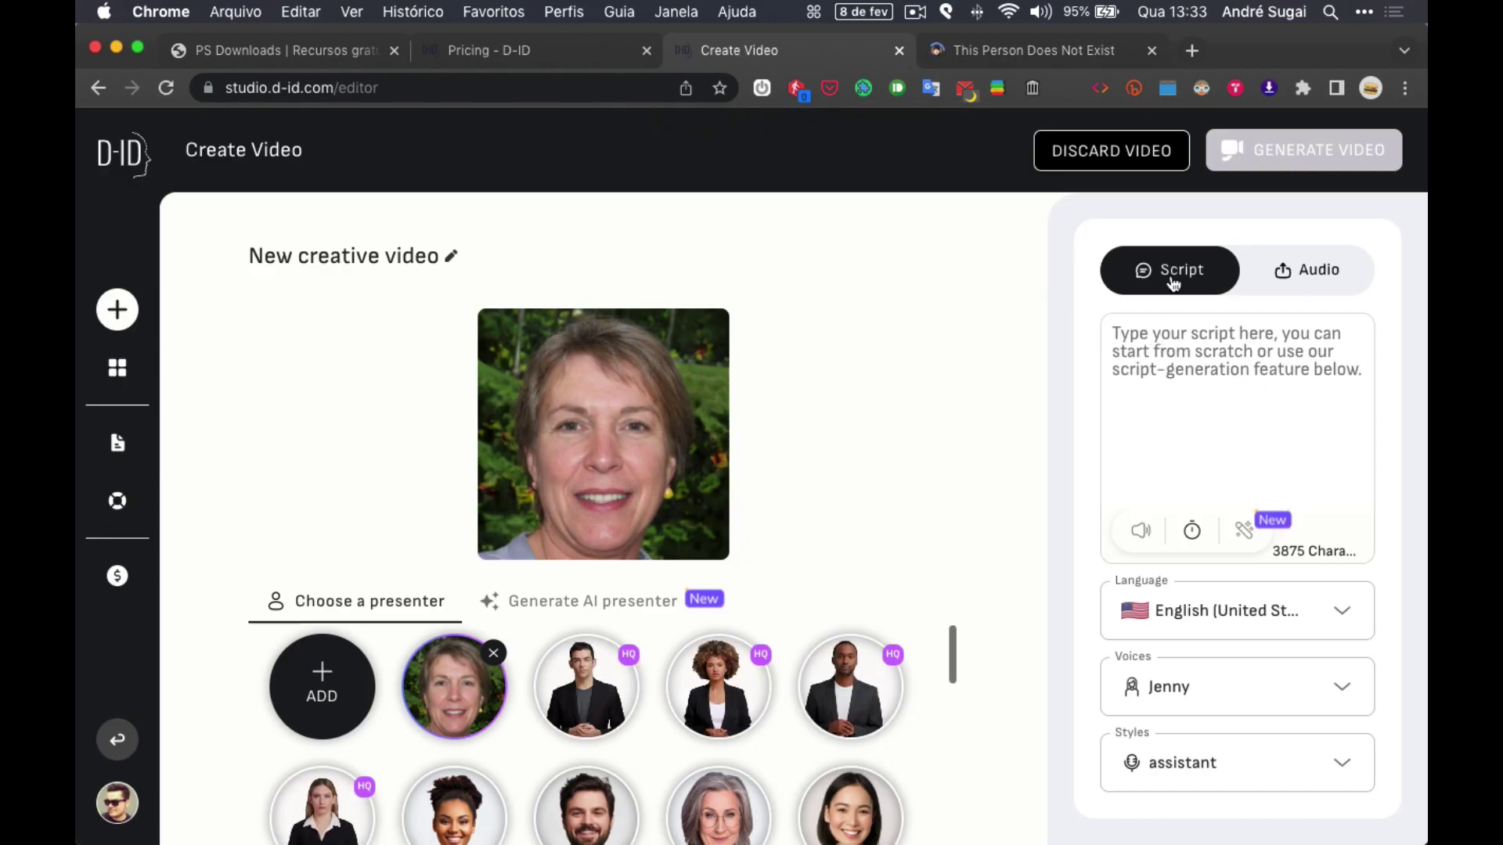
left_click(1293, 274)
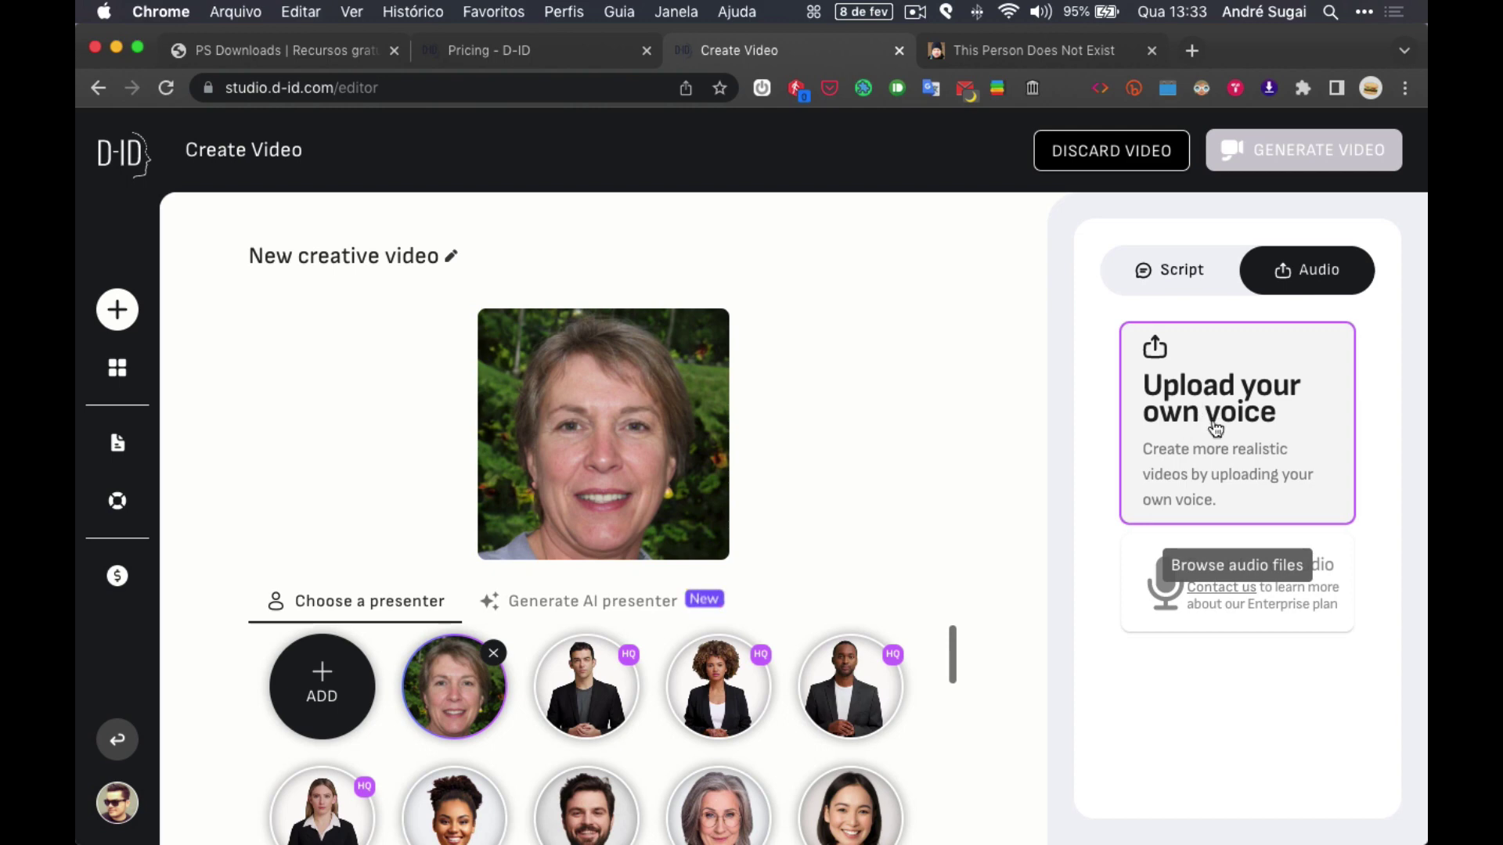
left_click(1169, 270)
left_click(1169, 272)
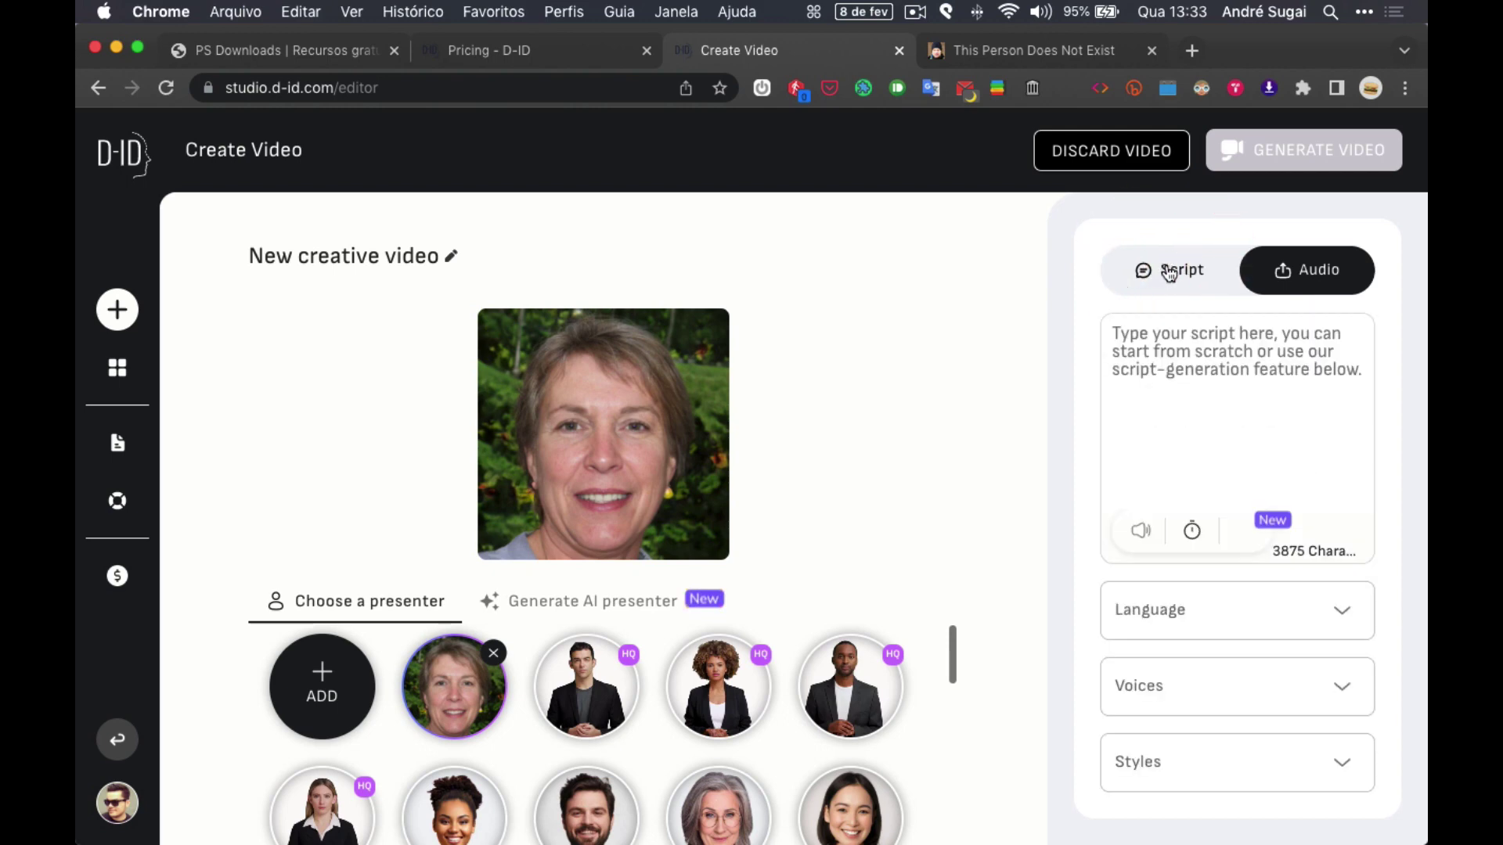
Step: Begin the video script with "Olá, este é um teste do D-ID"
left_click(1174, 345)
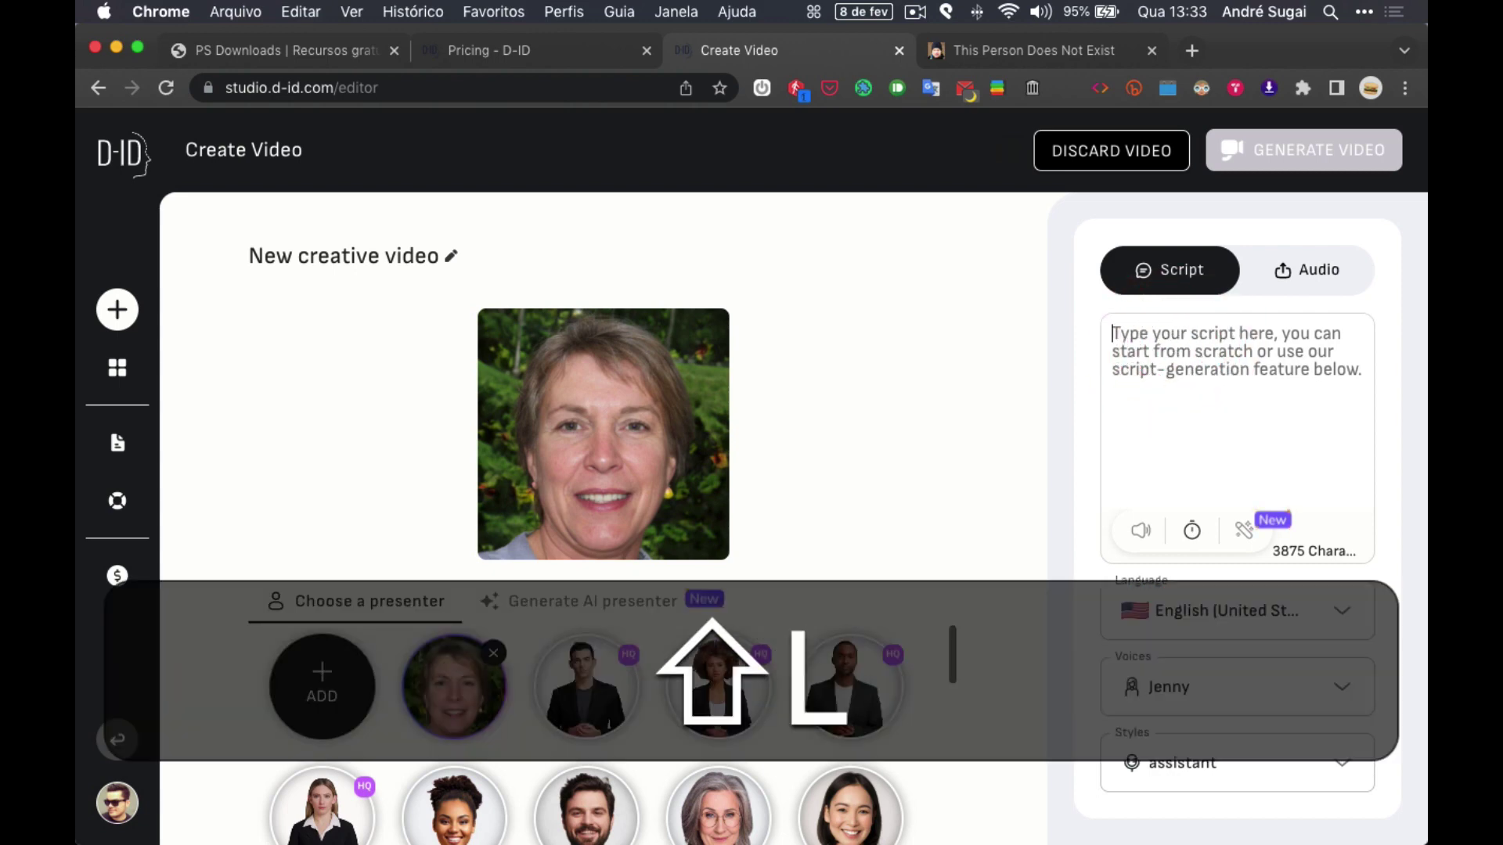
type("Ol")
key("alt+a")
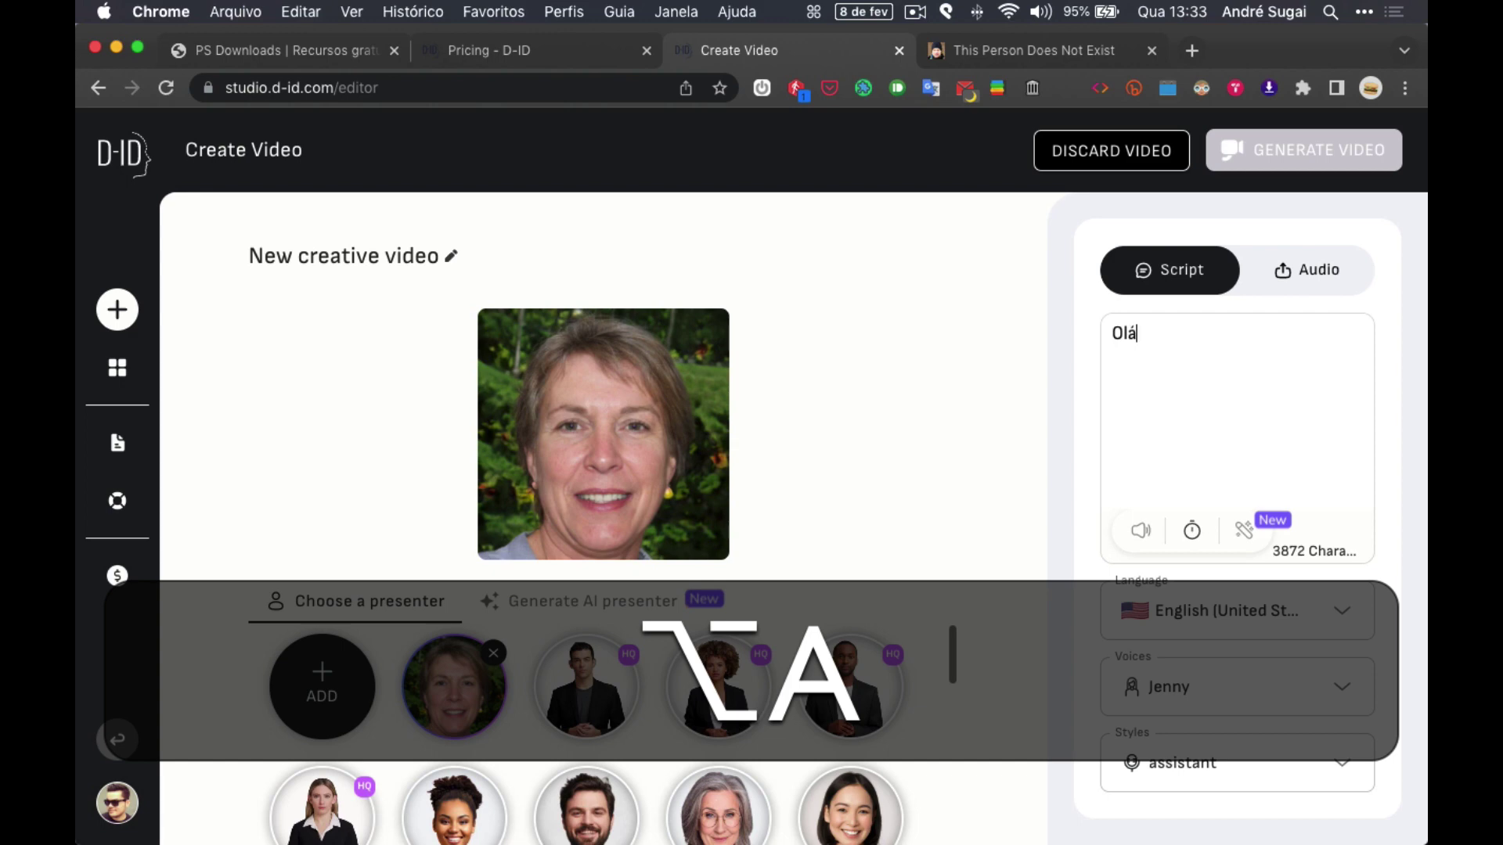
type("s")
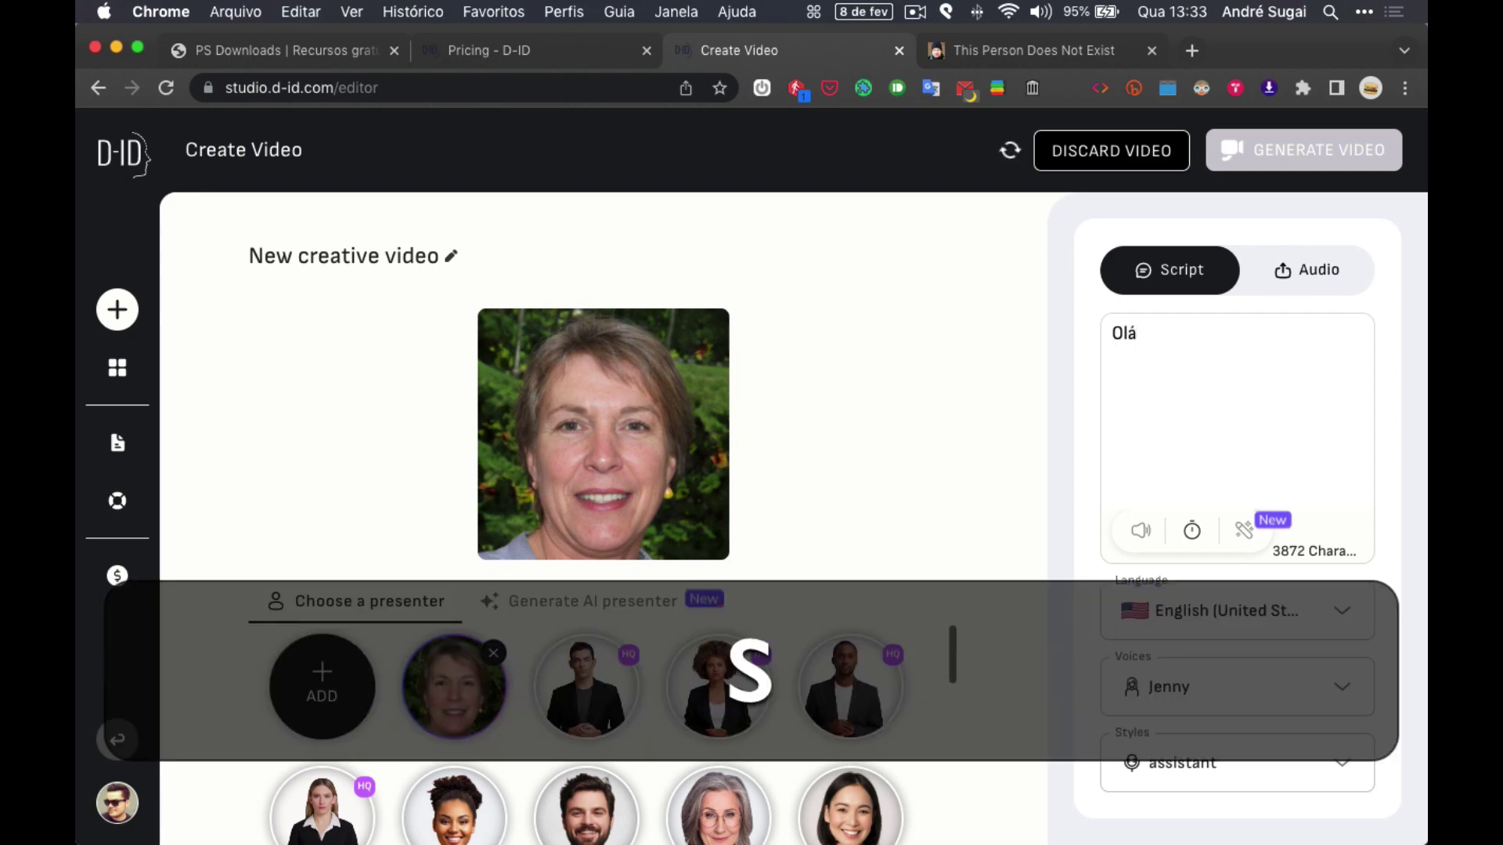
type(", este é um tete")
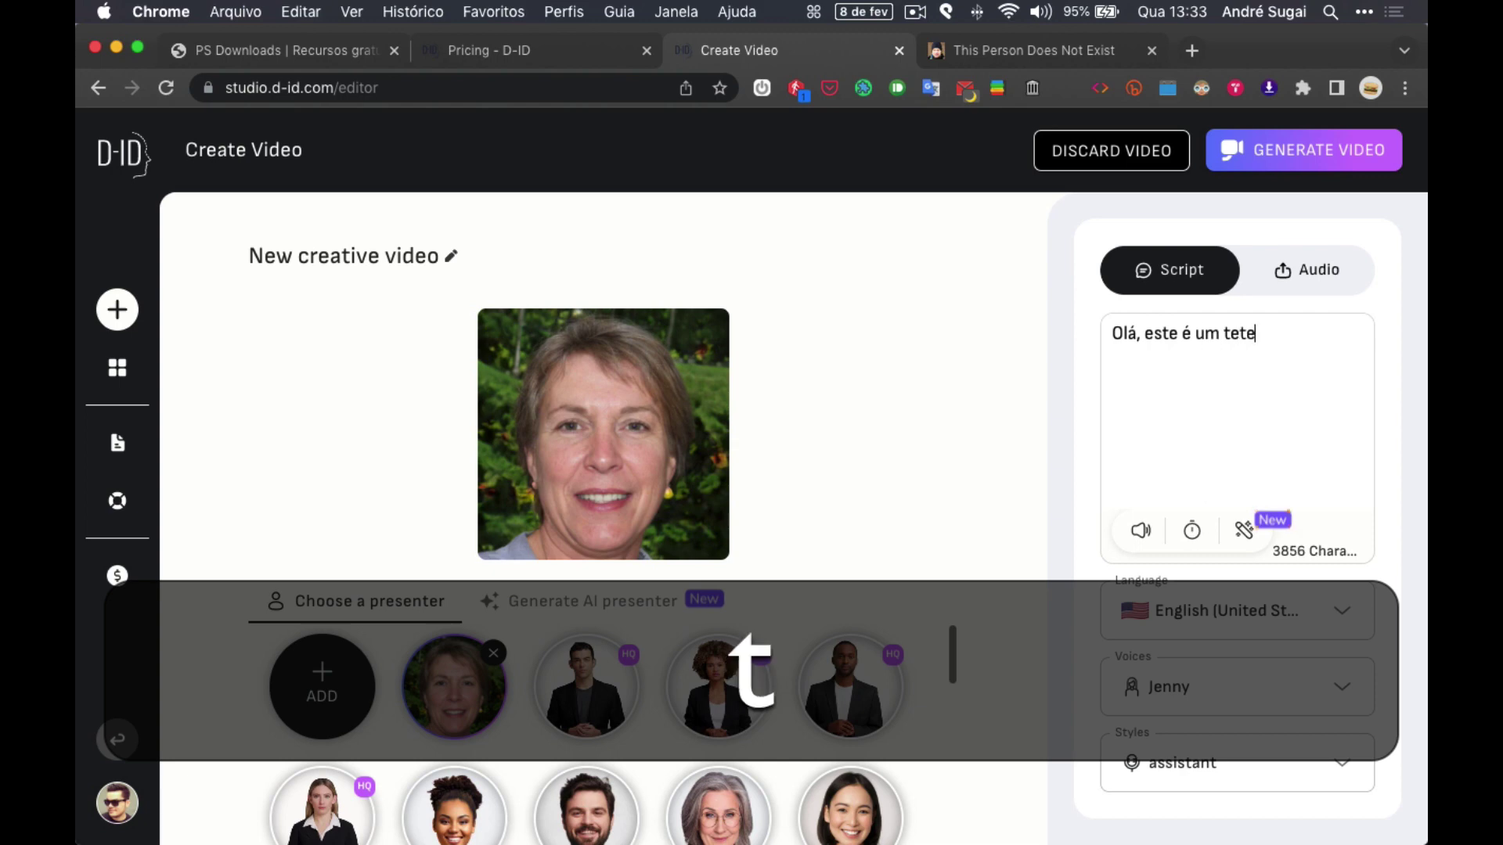
key("BackSpace")
type("s")
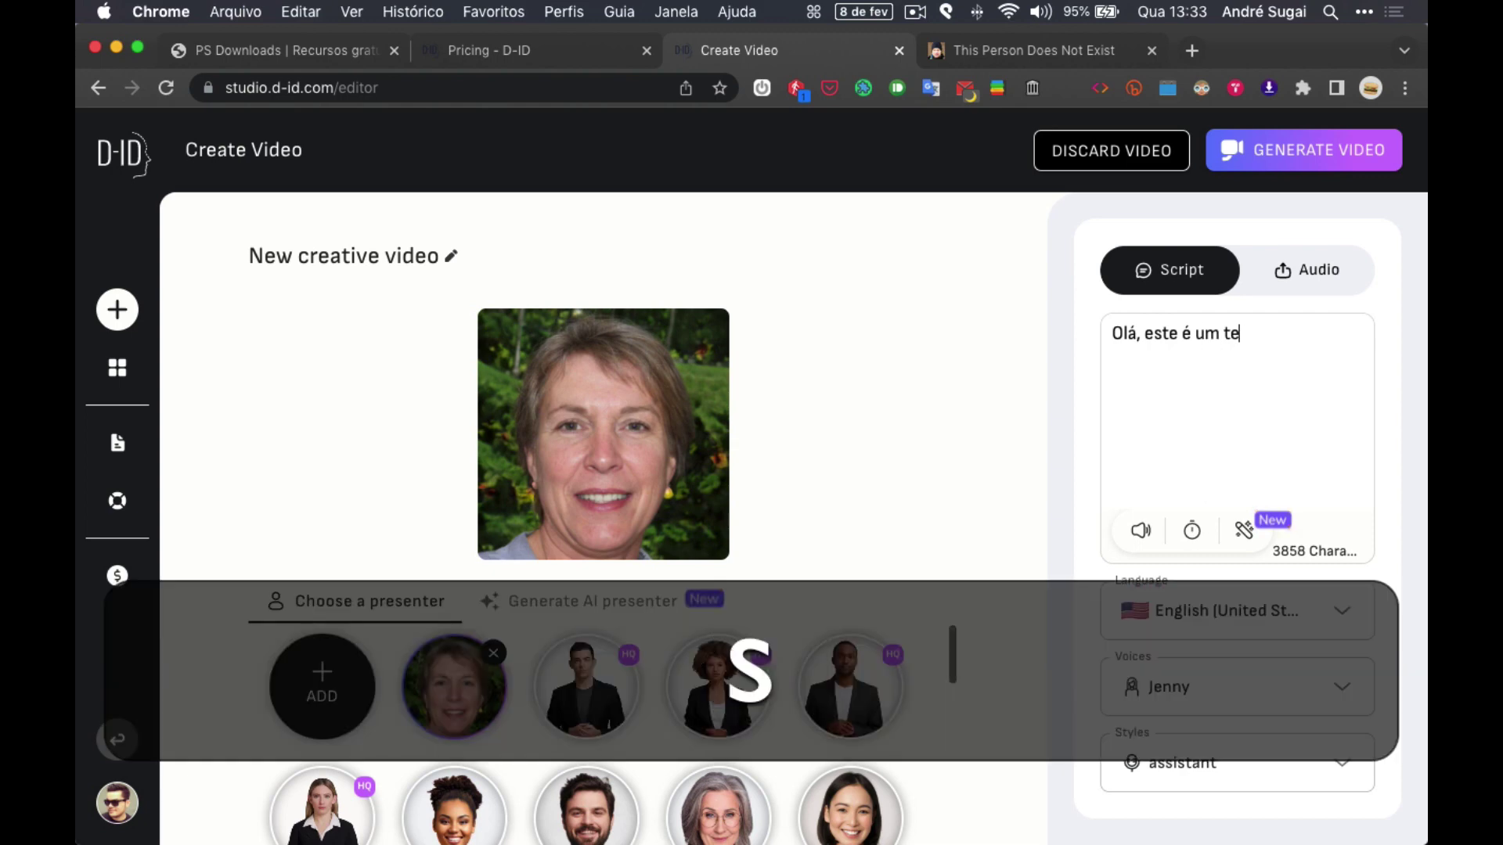
type("te do D-ID")
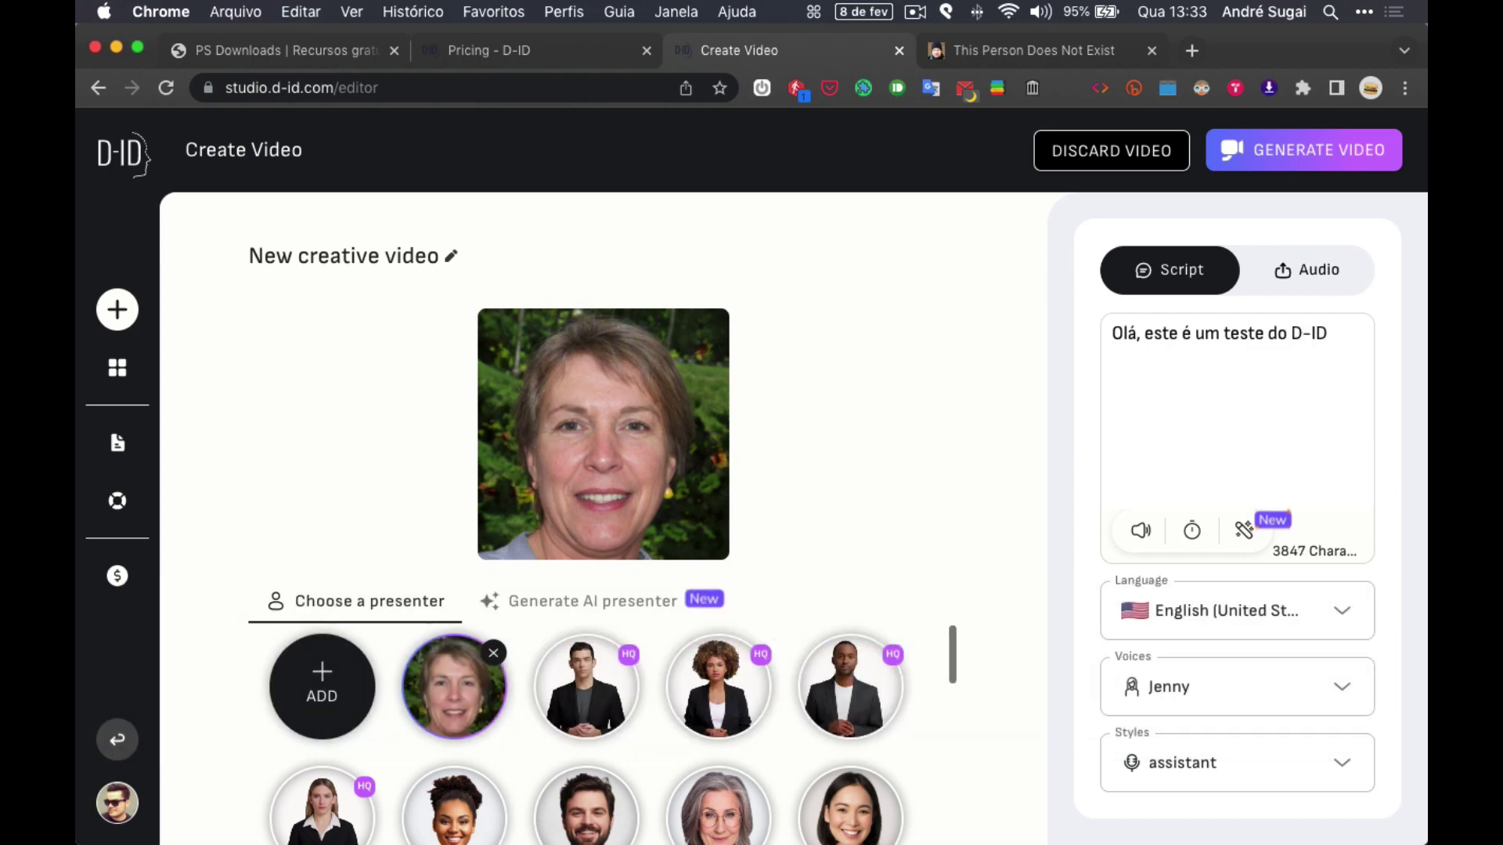
Step: Continue the script's opening sentence with ", um site que utiliza IA para criar avatares"
type(", o que")
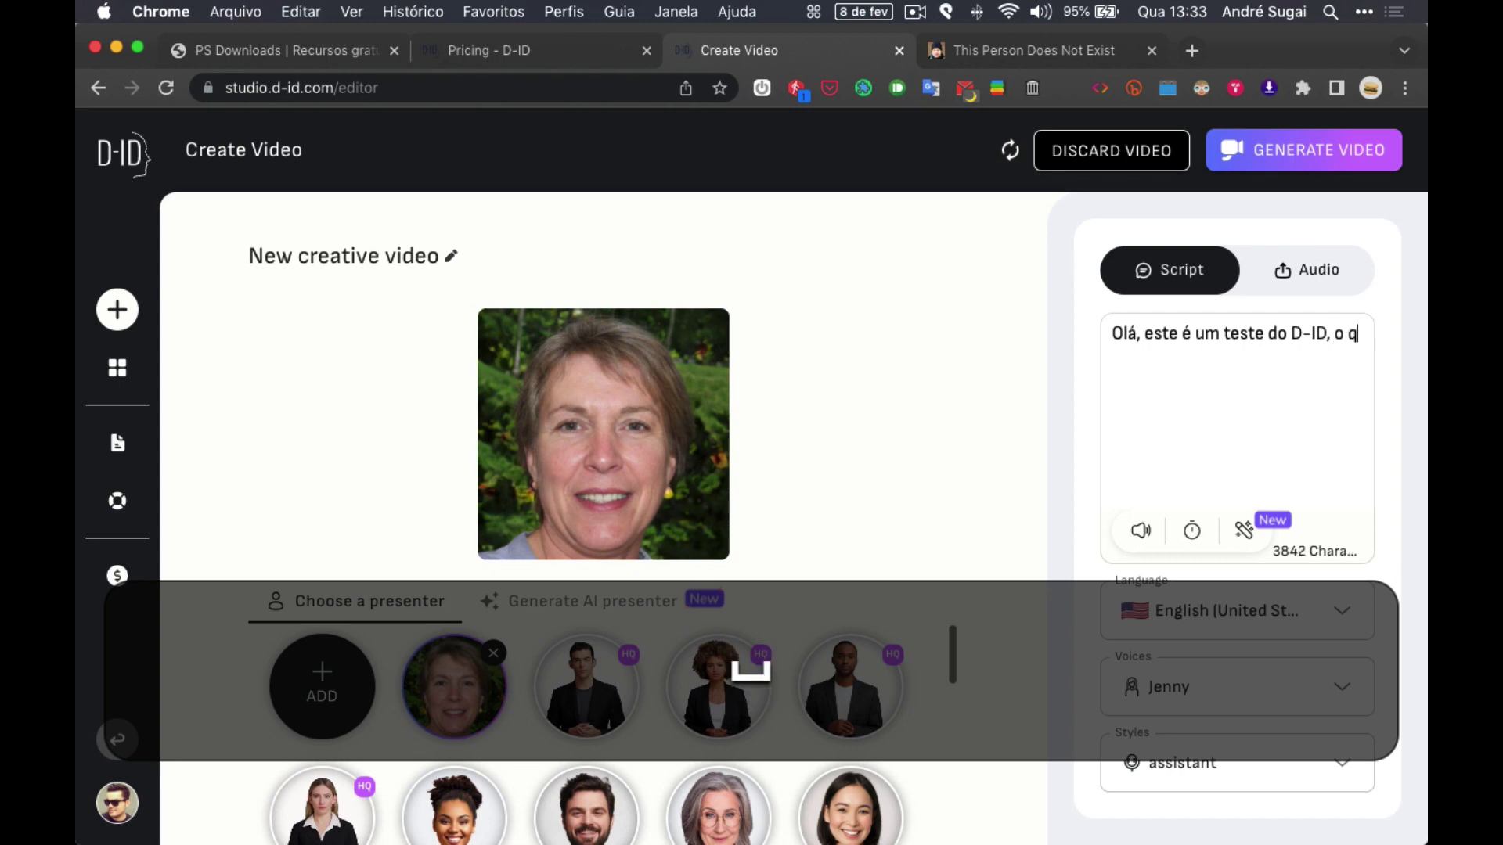
key("BackSpace")
key("BackSpace")
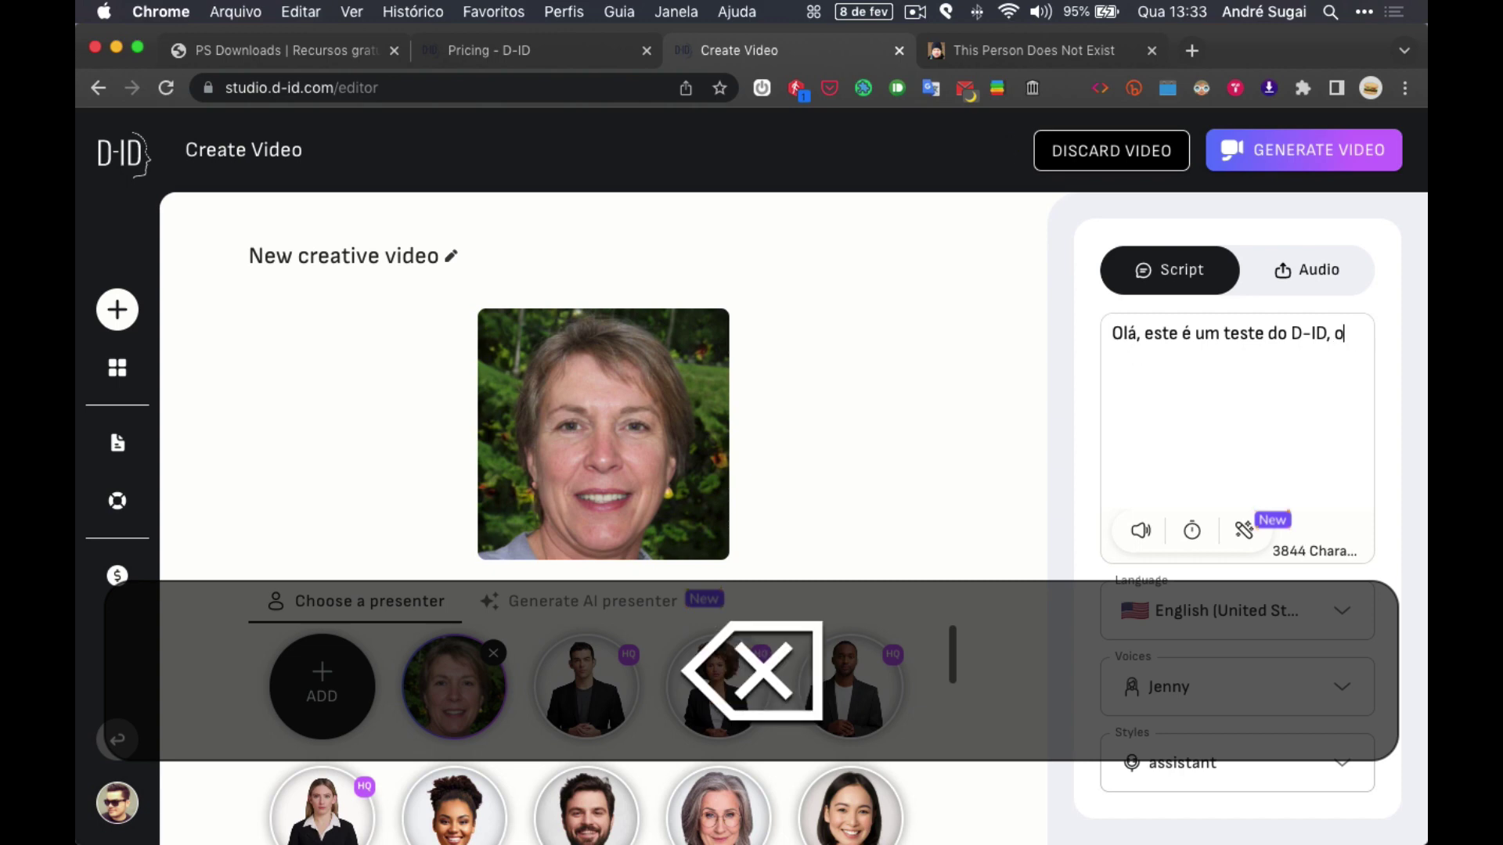
type("um si")
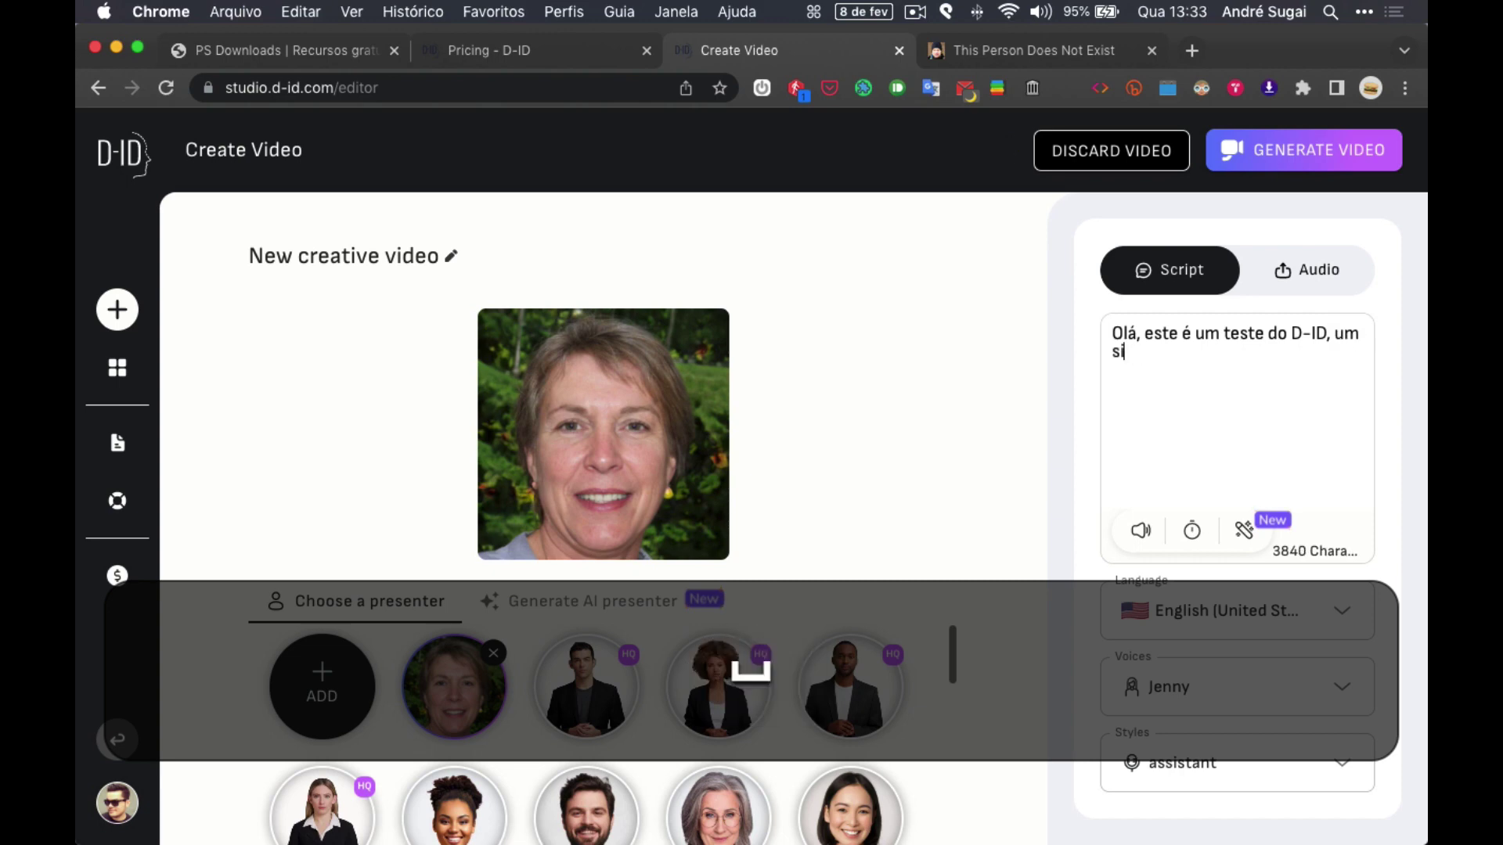
type("te que ")
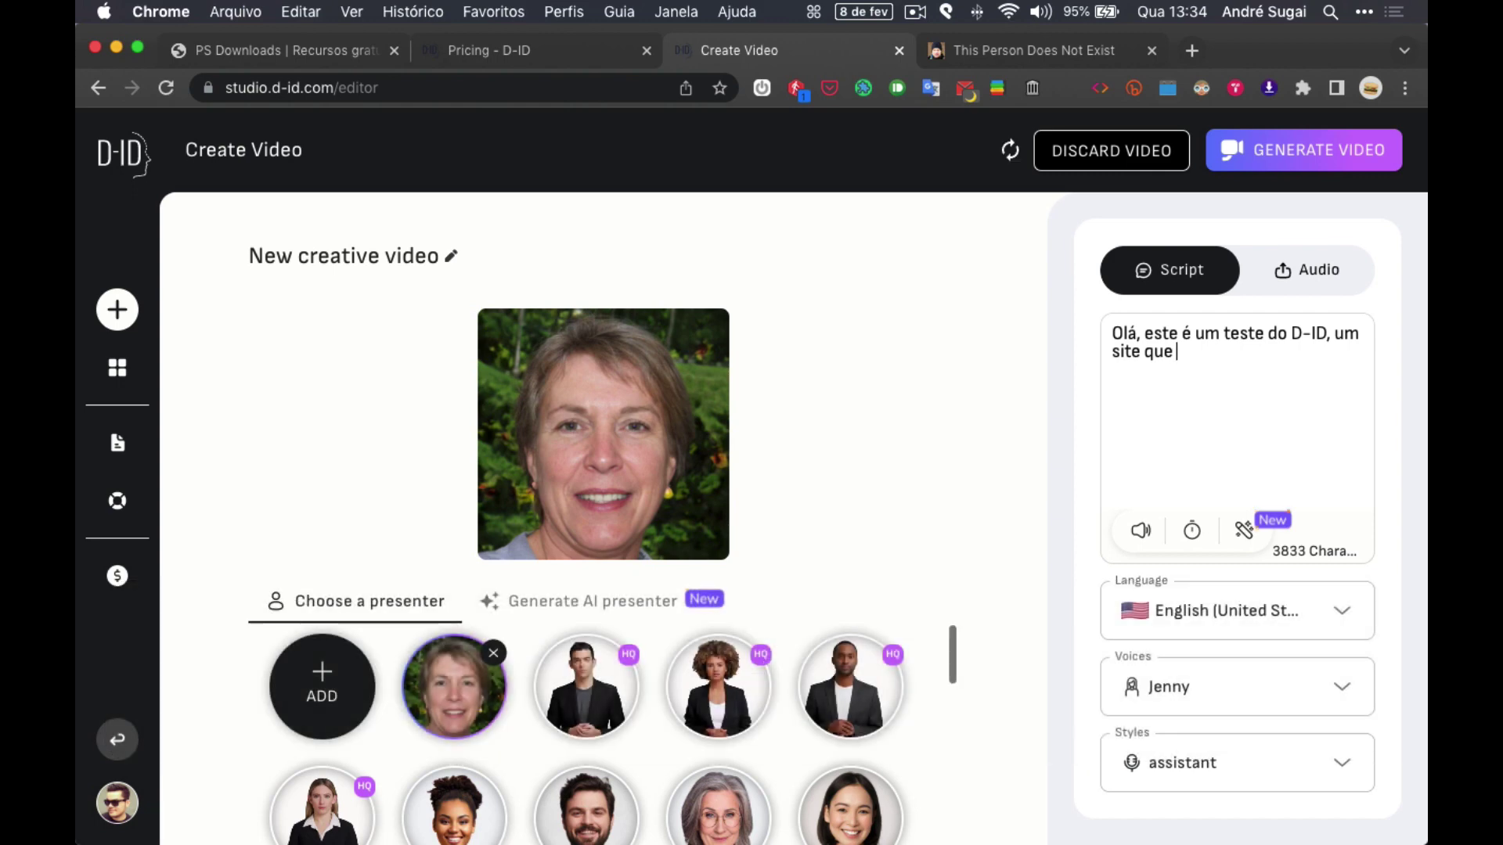
type("u")
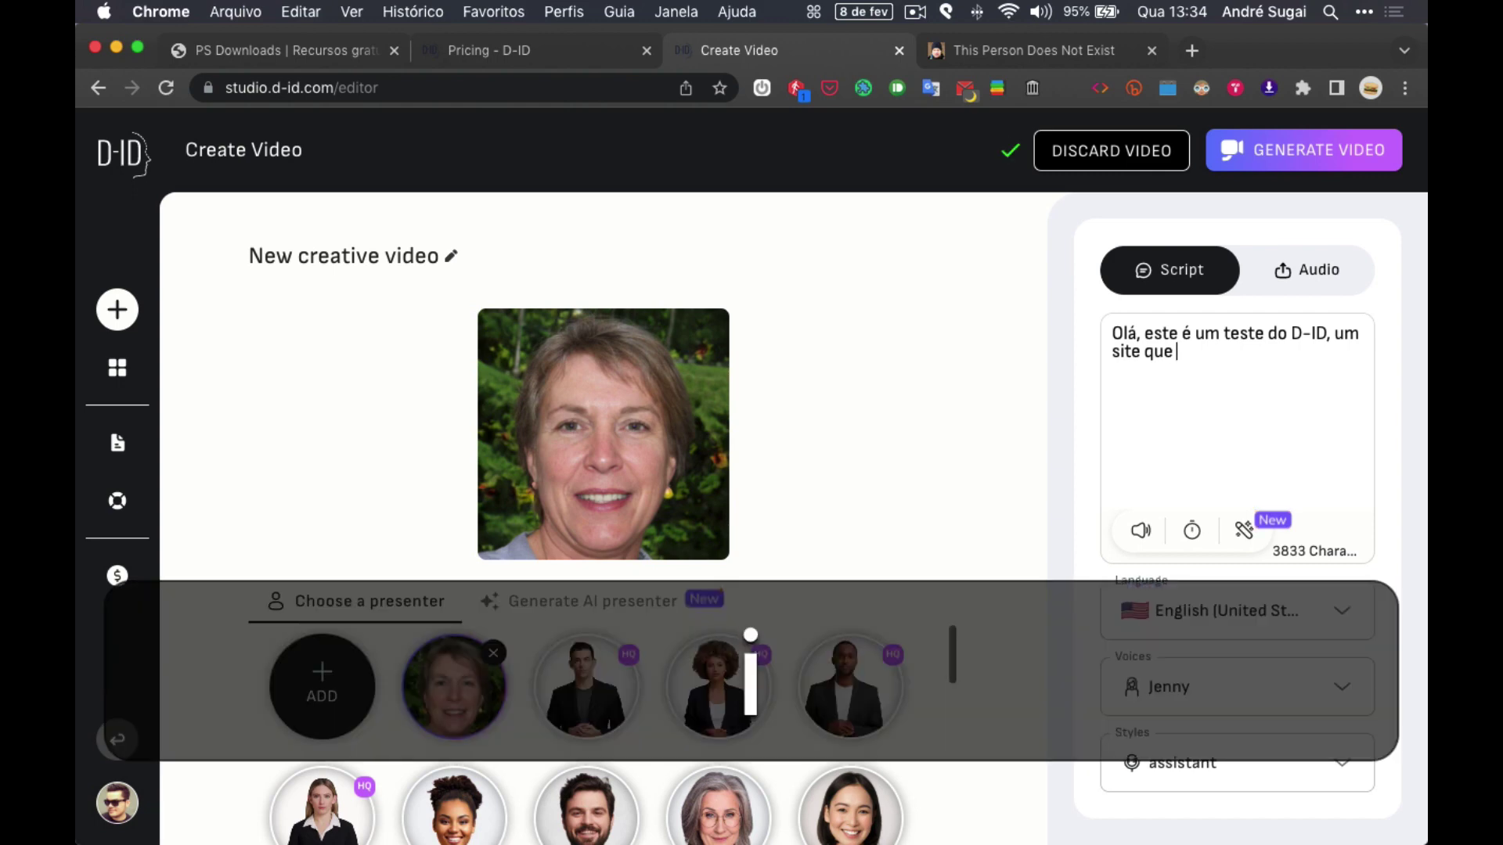
type("tilixza")
key("BackSpace")
key("BackSpace")
key("BackSpace")
type("a")
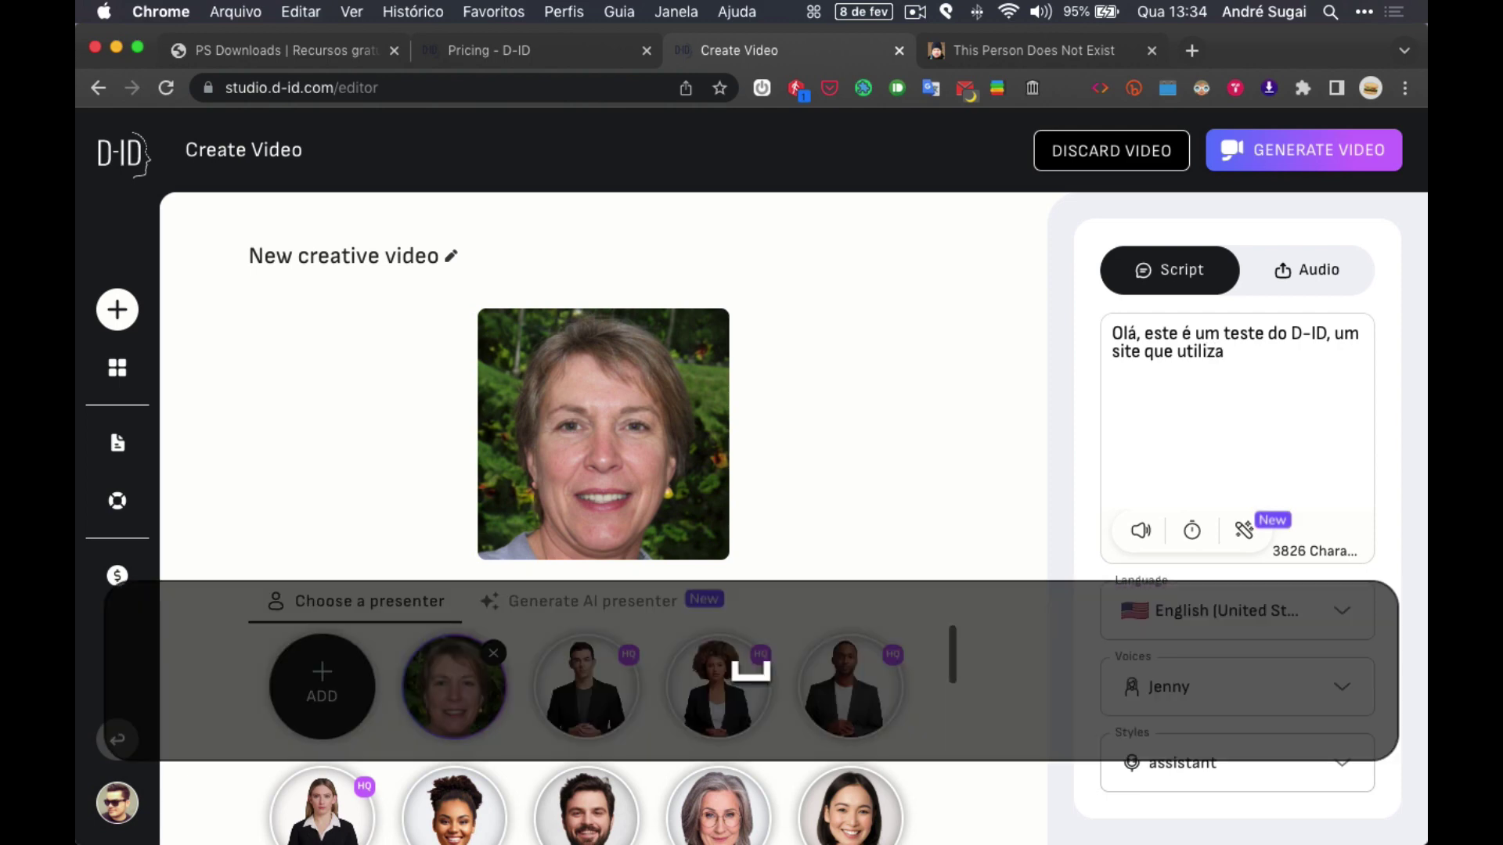
type(" IA para criar a")
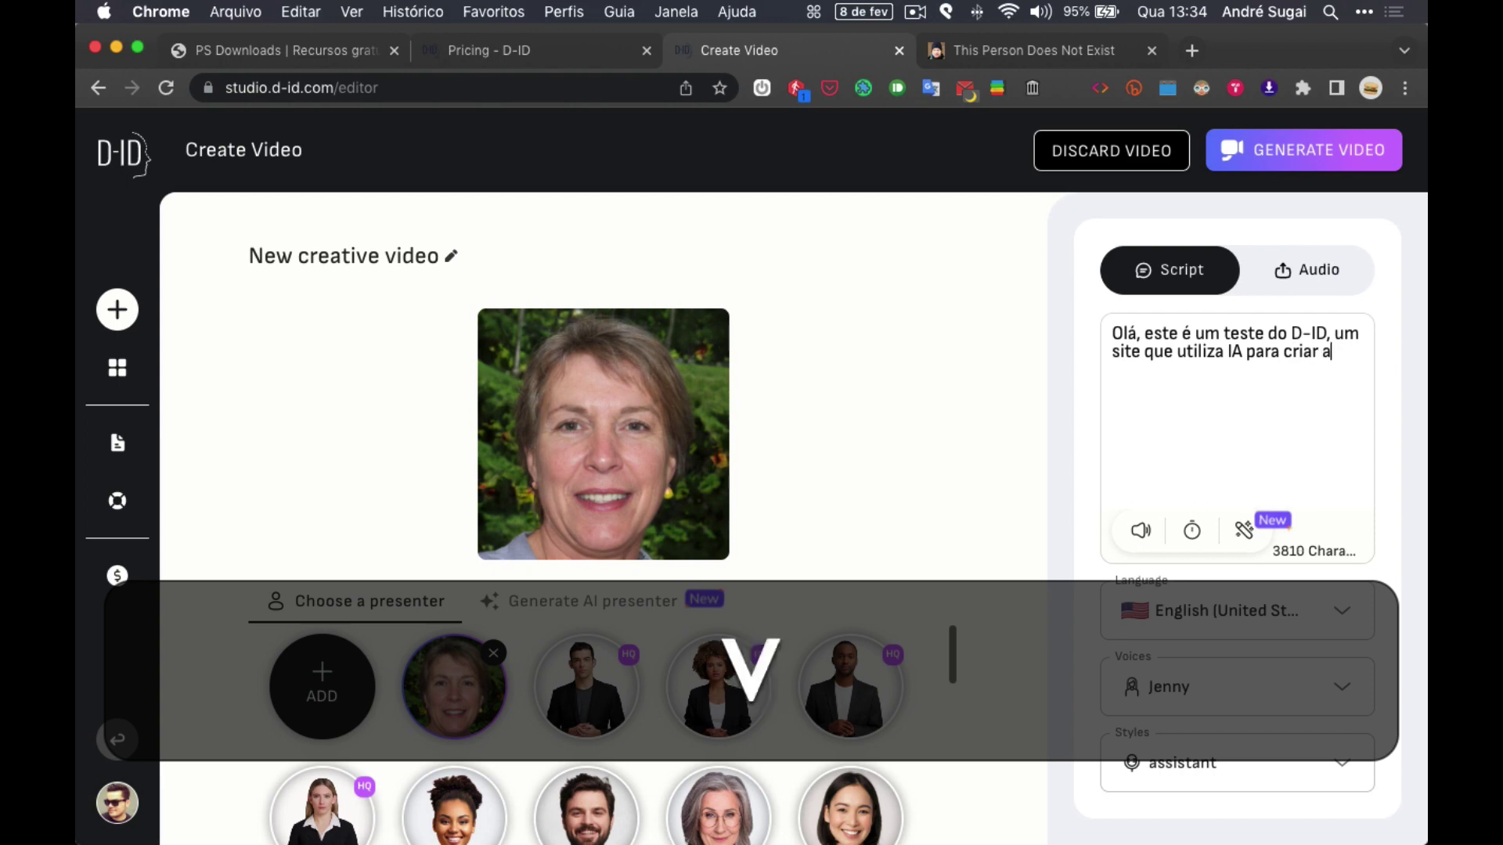
type("vatares")
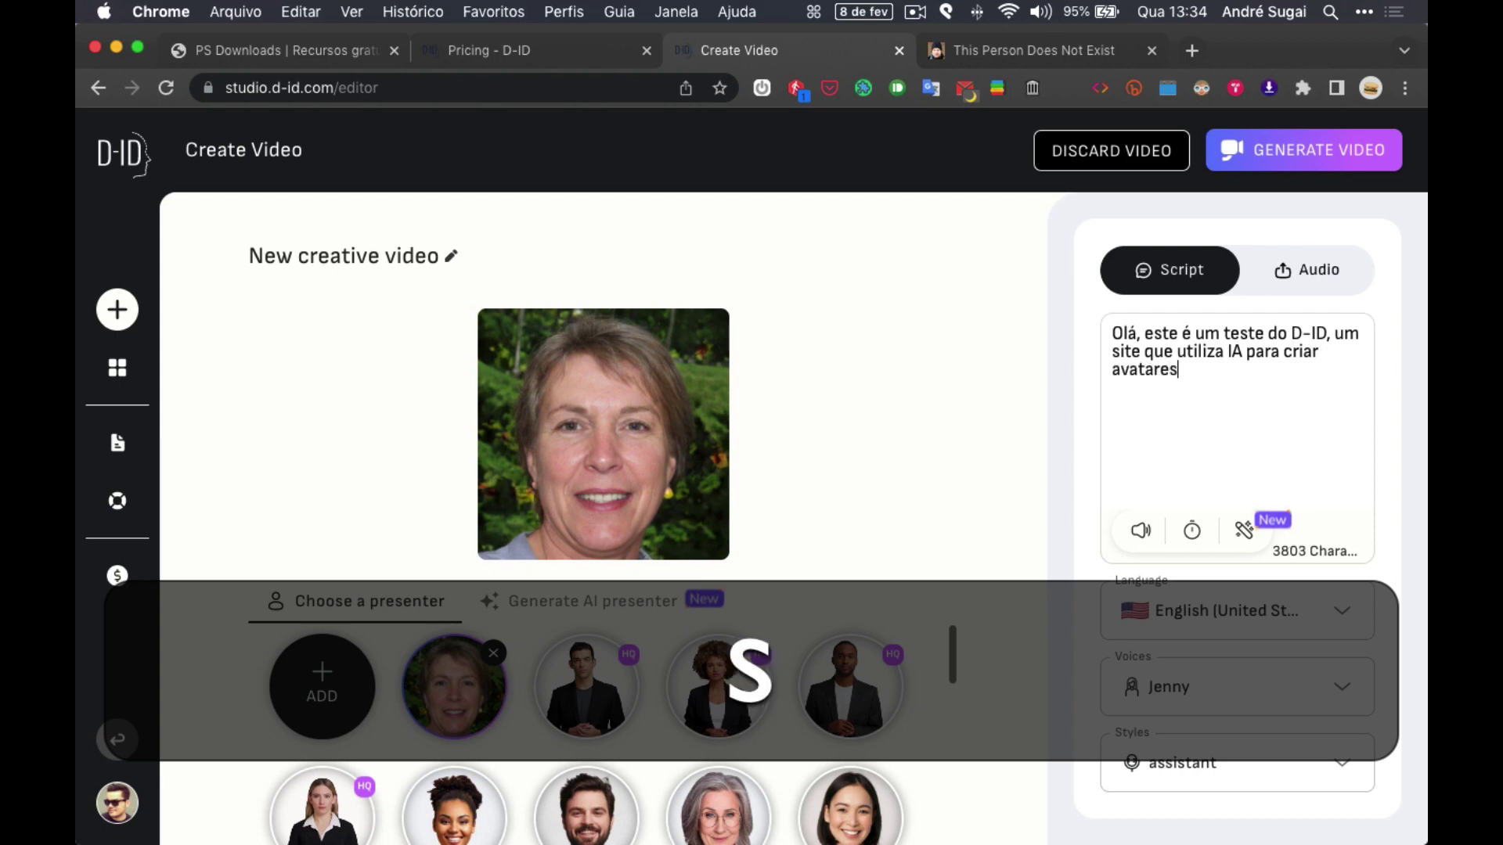
Step: Extend the script with "que conseguem ler e falar qualquer texto", correcting the spelling of "conseguem"
type(" que coneguem")
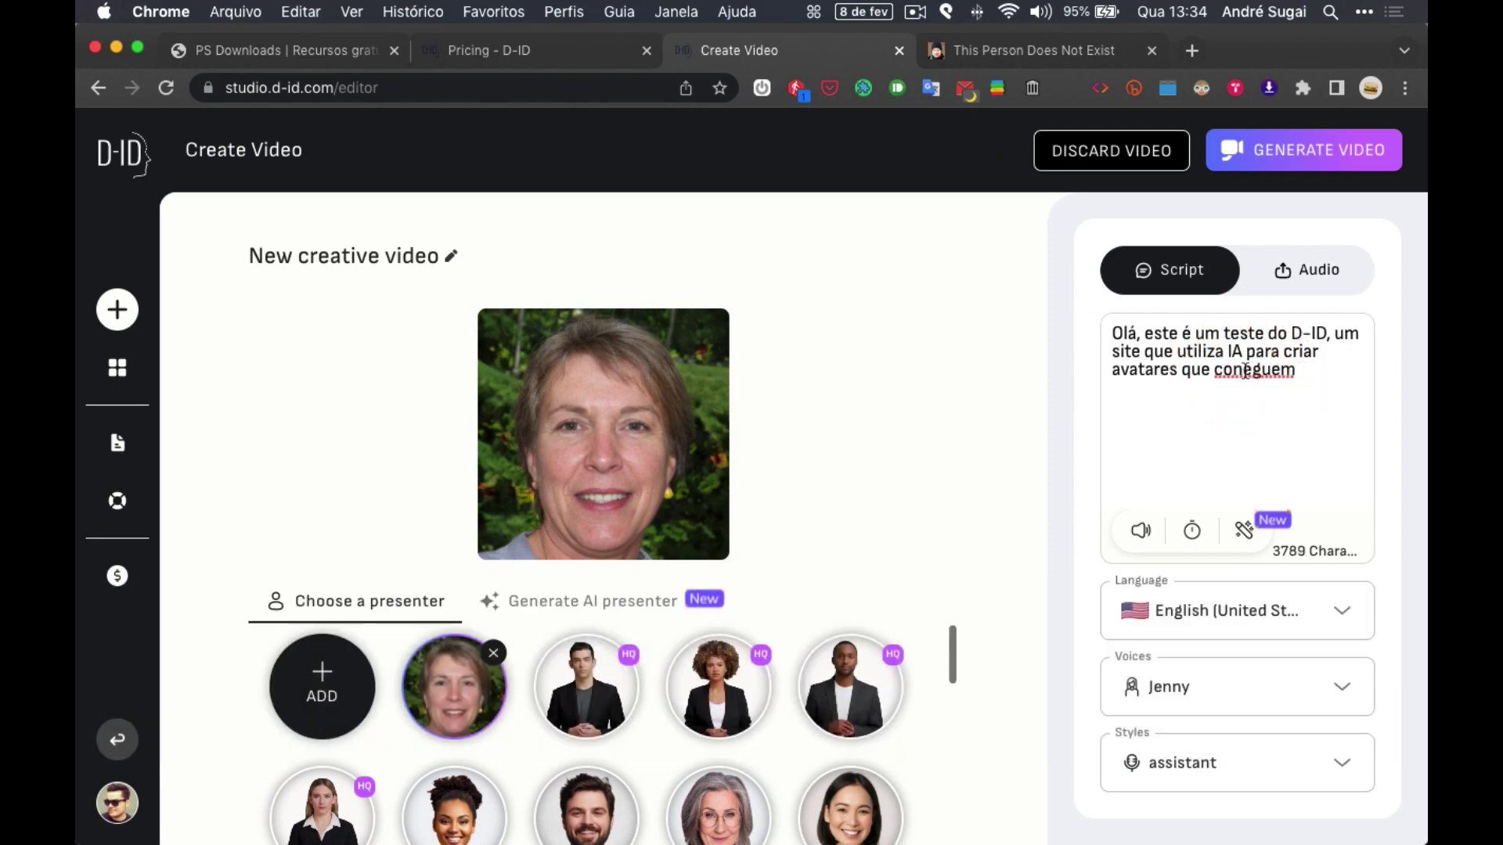
left_click(1243, 369)
type("s")
left_click(1306, 371)
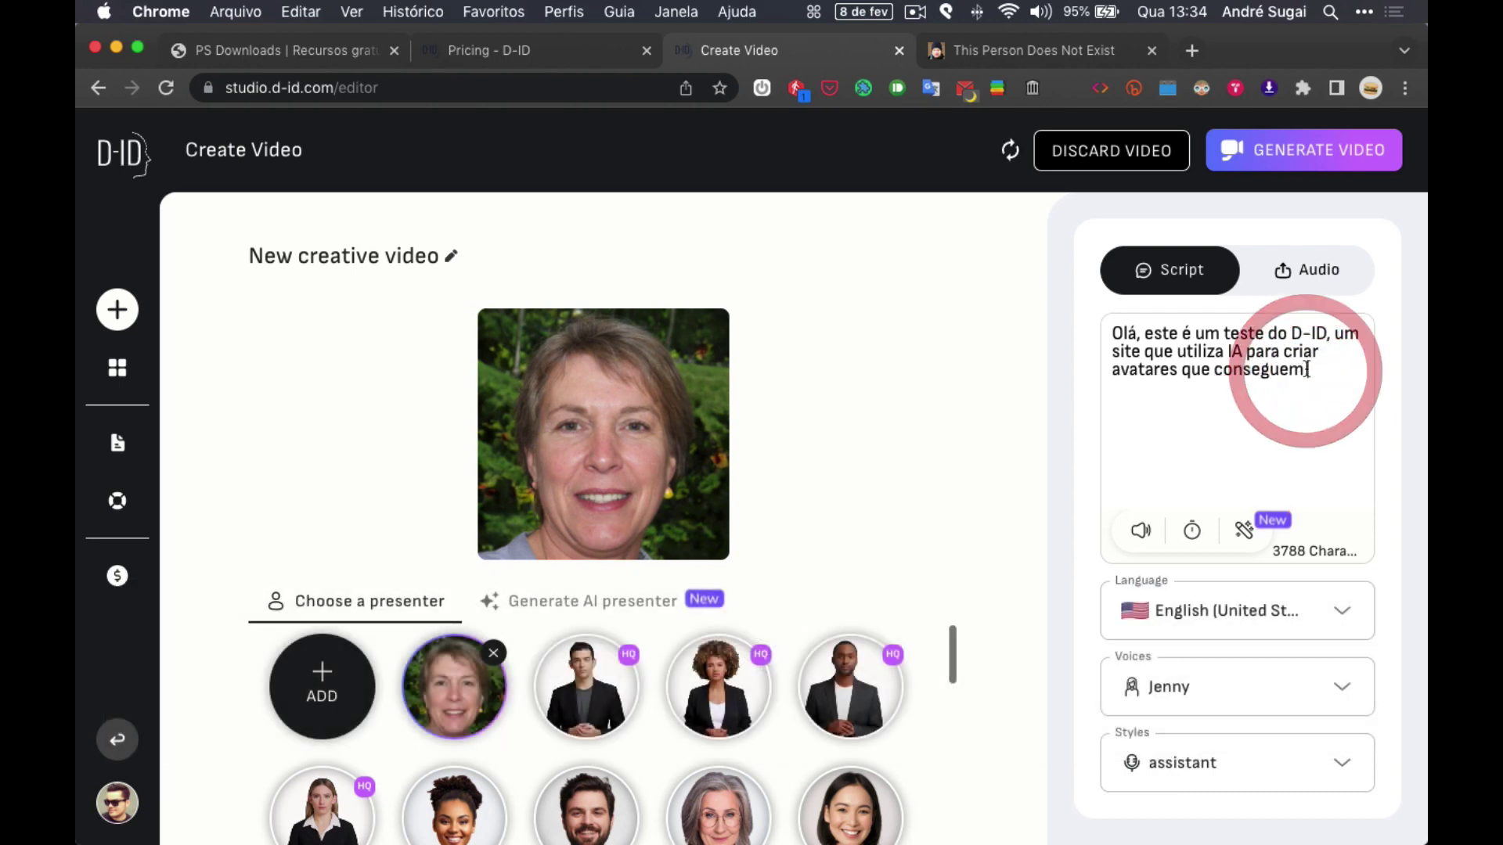
type("ler e ")
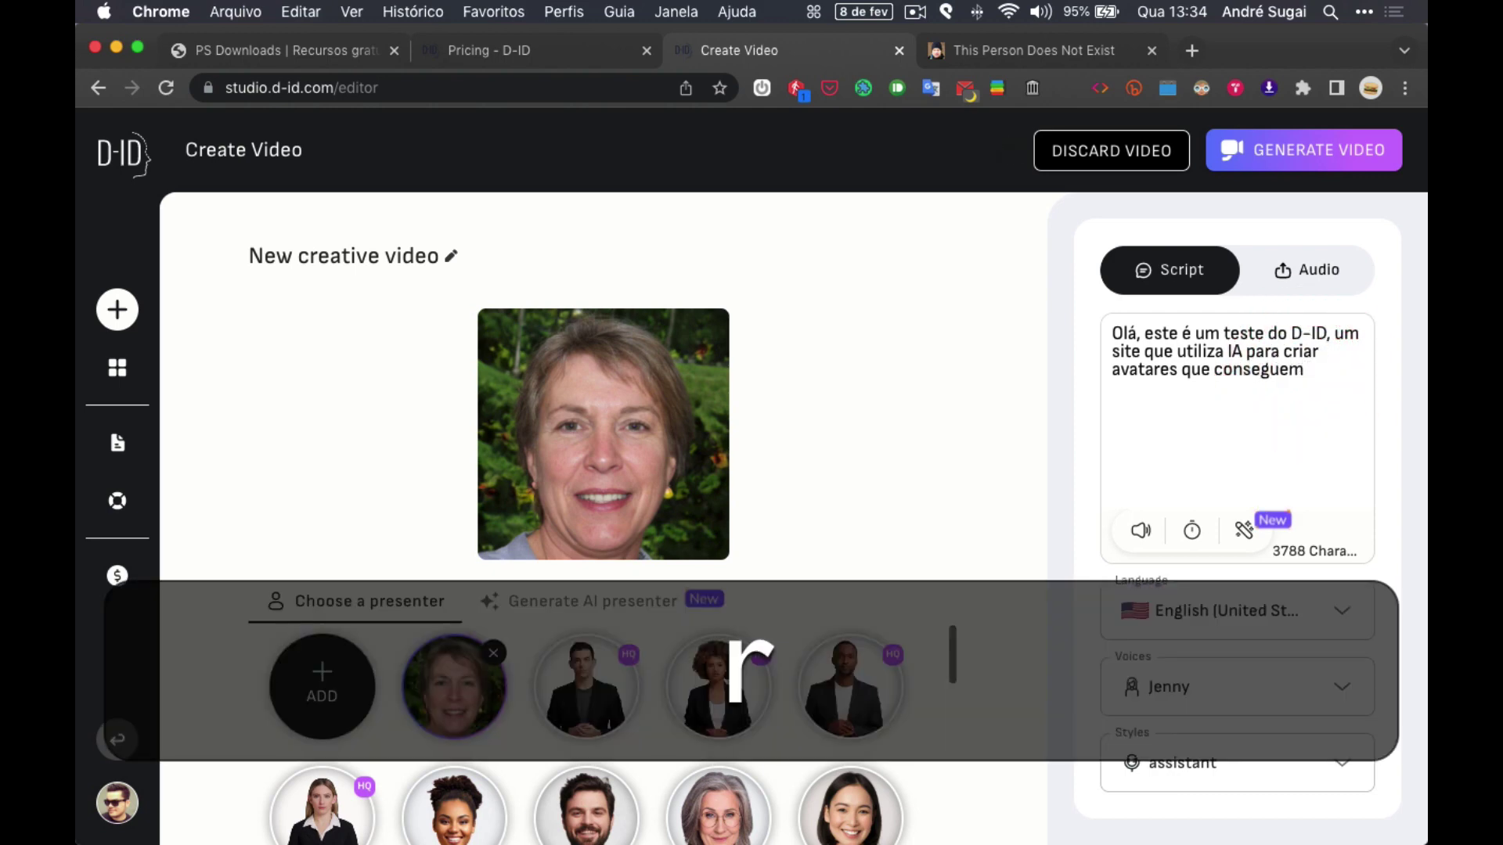
type("falar")
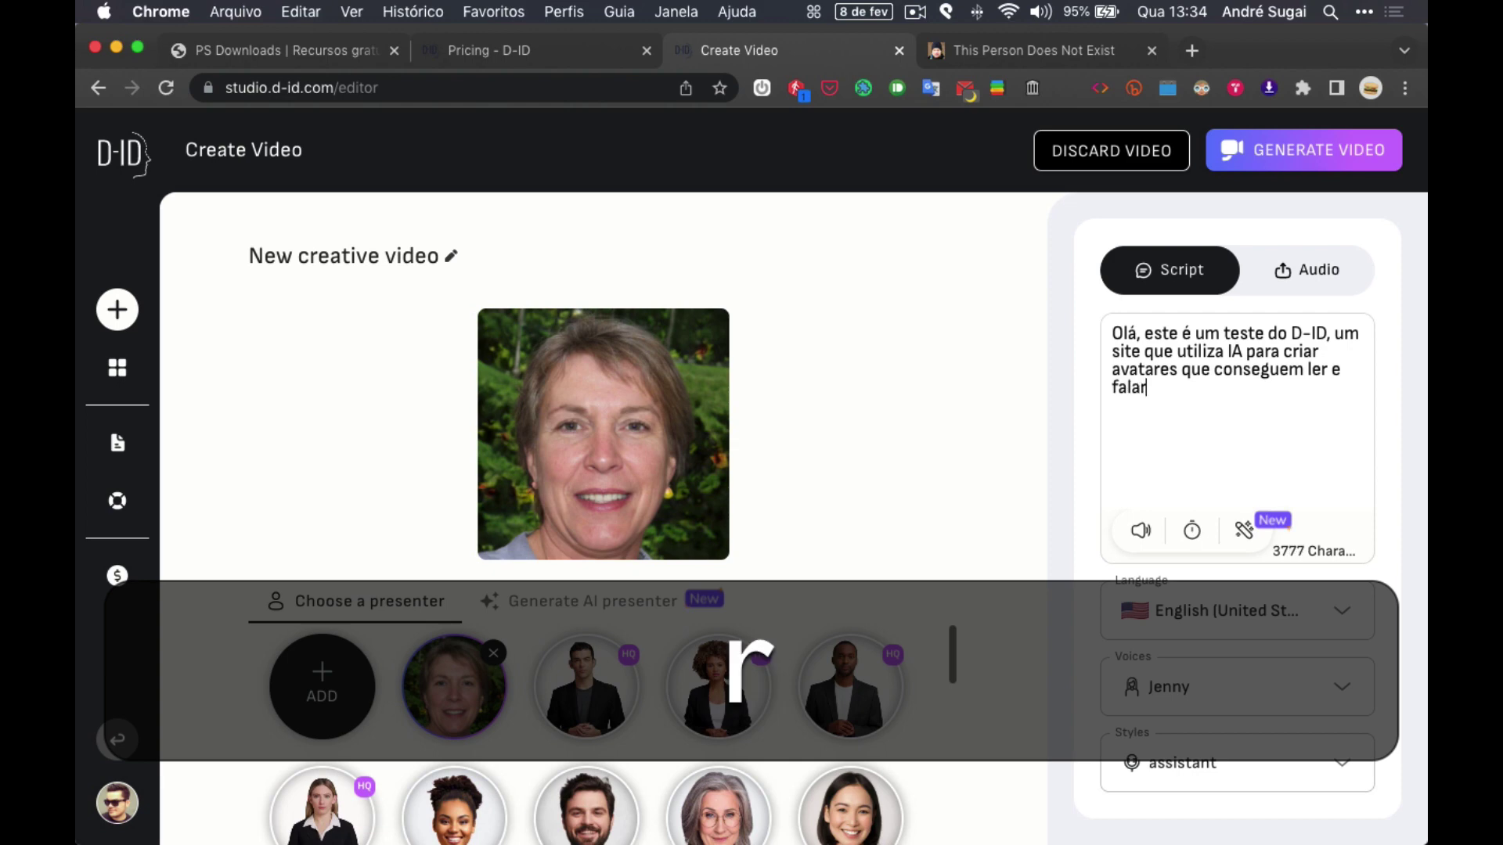
type(" qualquer")
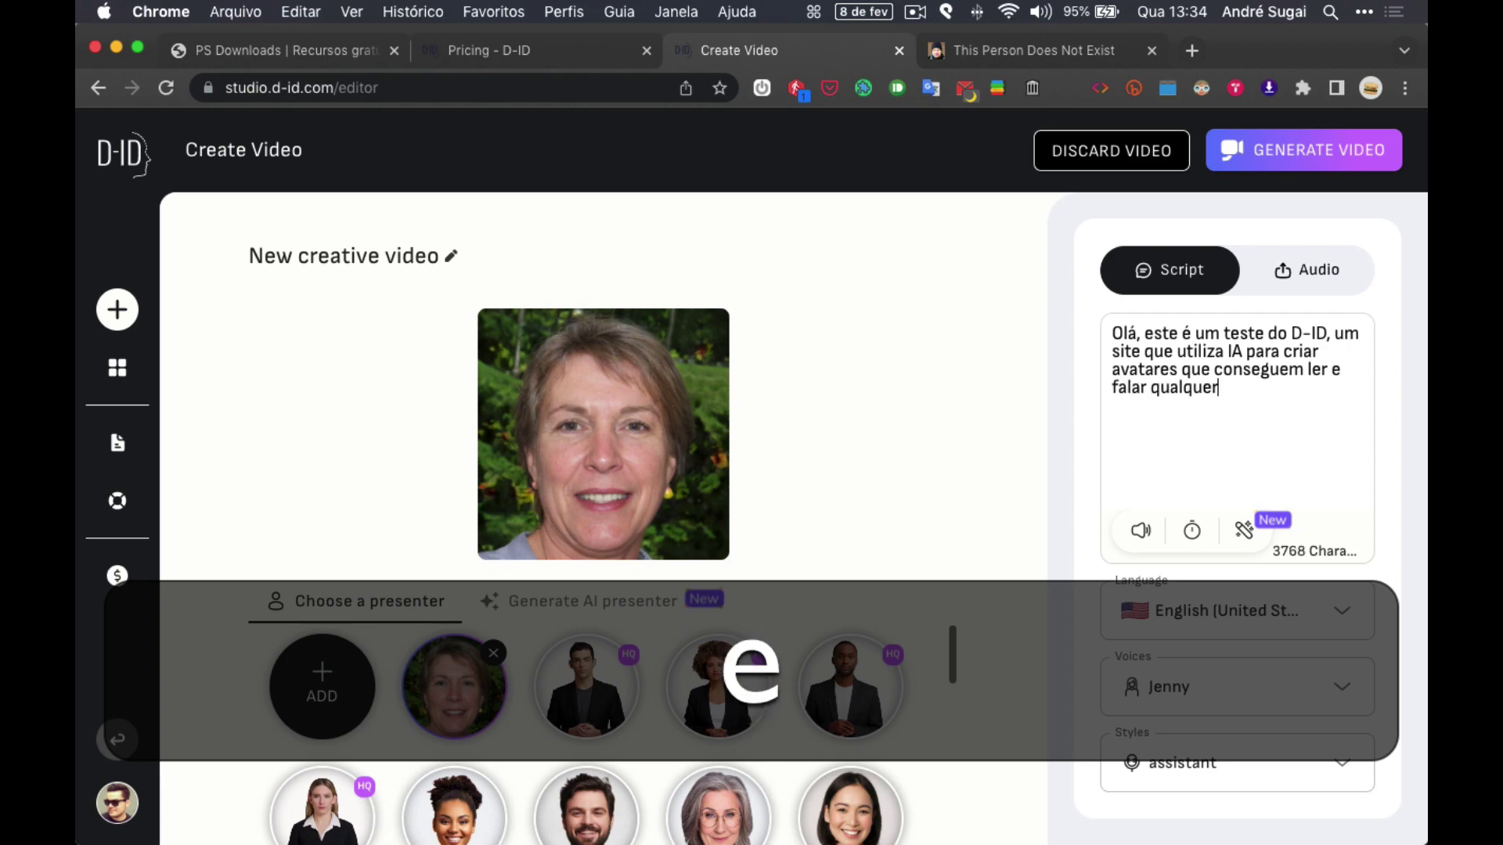
type(" texto")
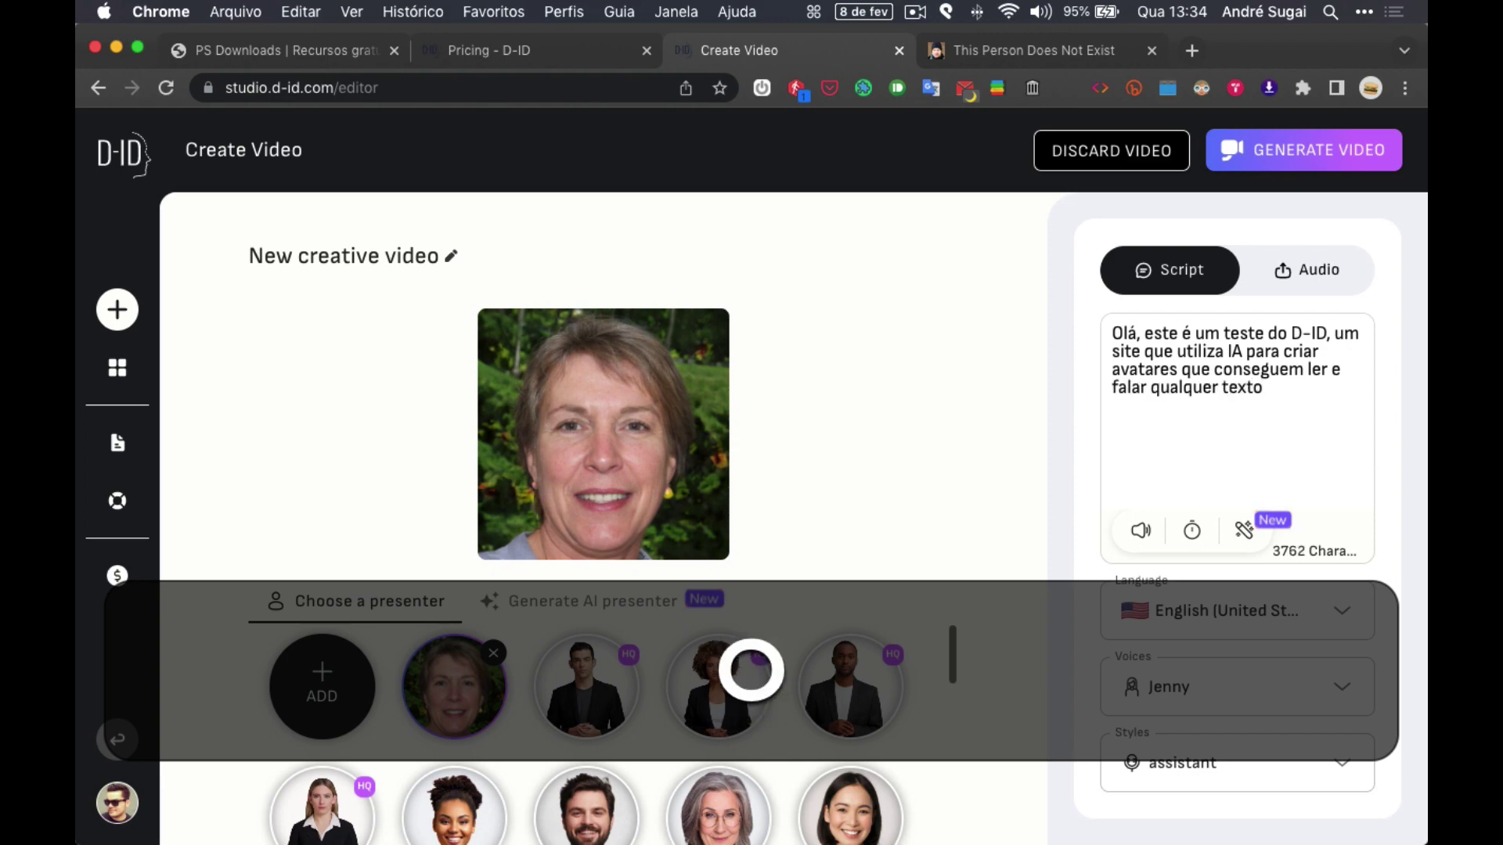
Step: Finish the script sentence with "com muita facilidade.", correcting "muita" and leaving nothing after the full stop
type(" com muit")
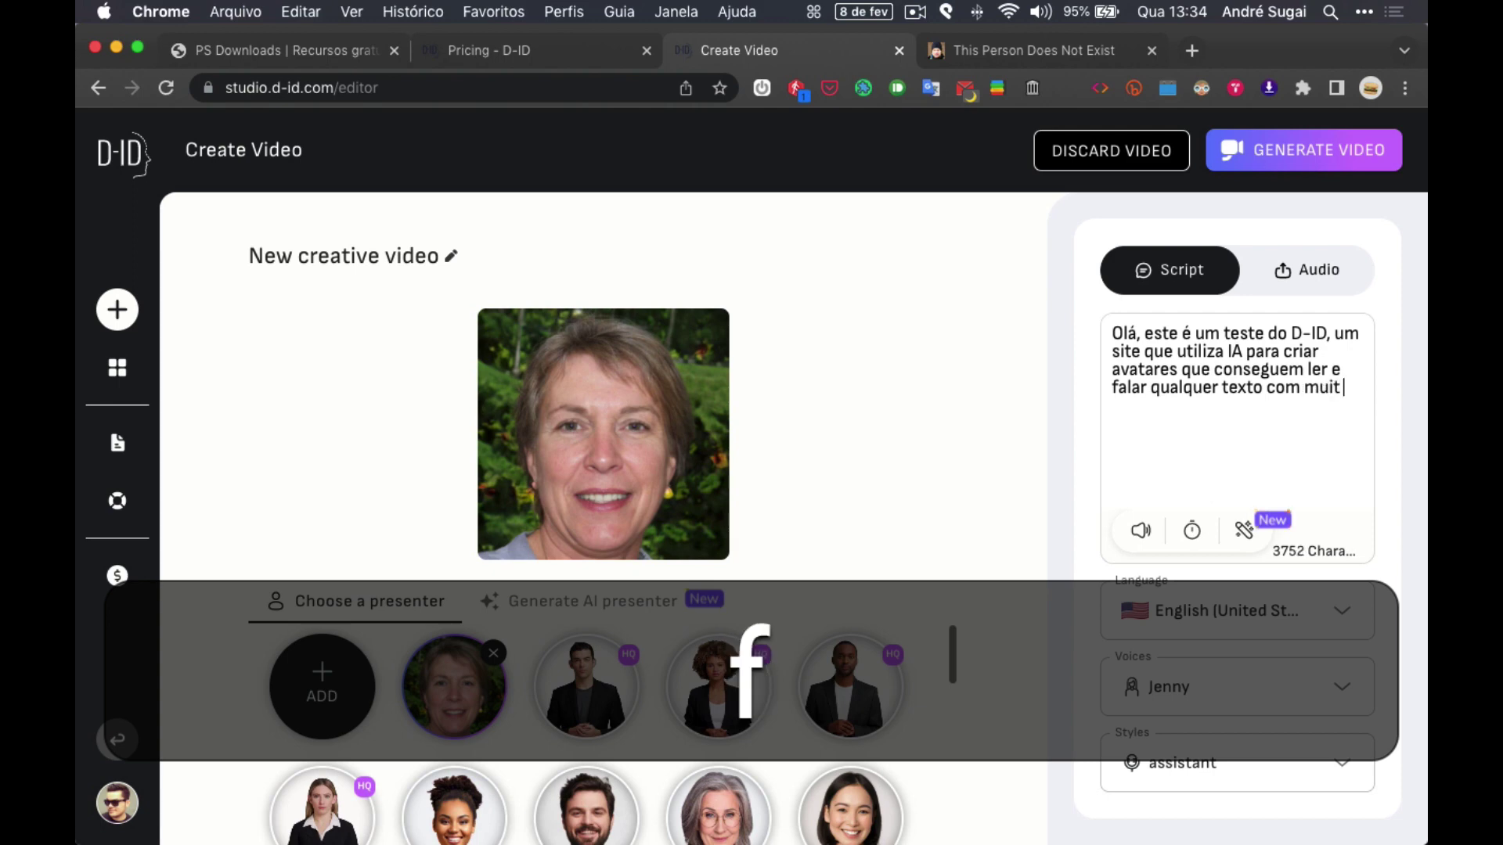
type(" facilidade")
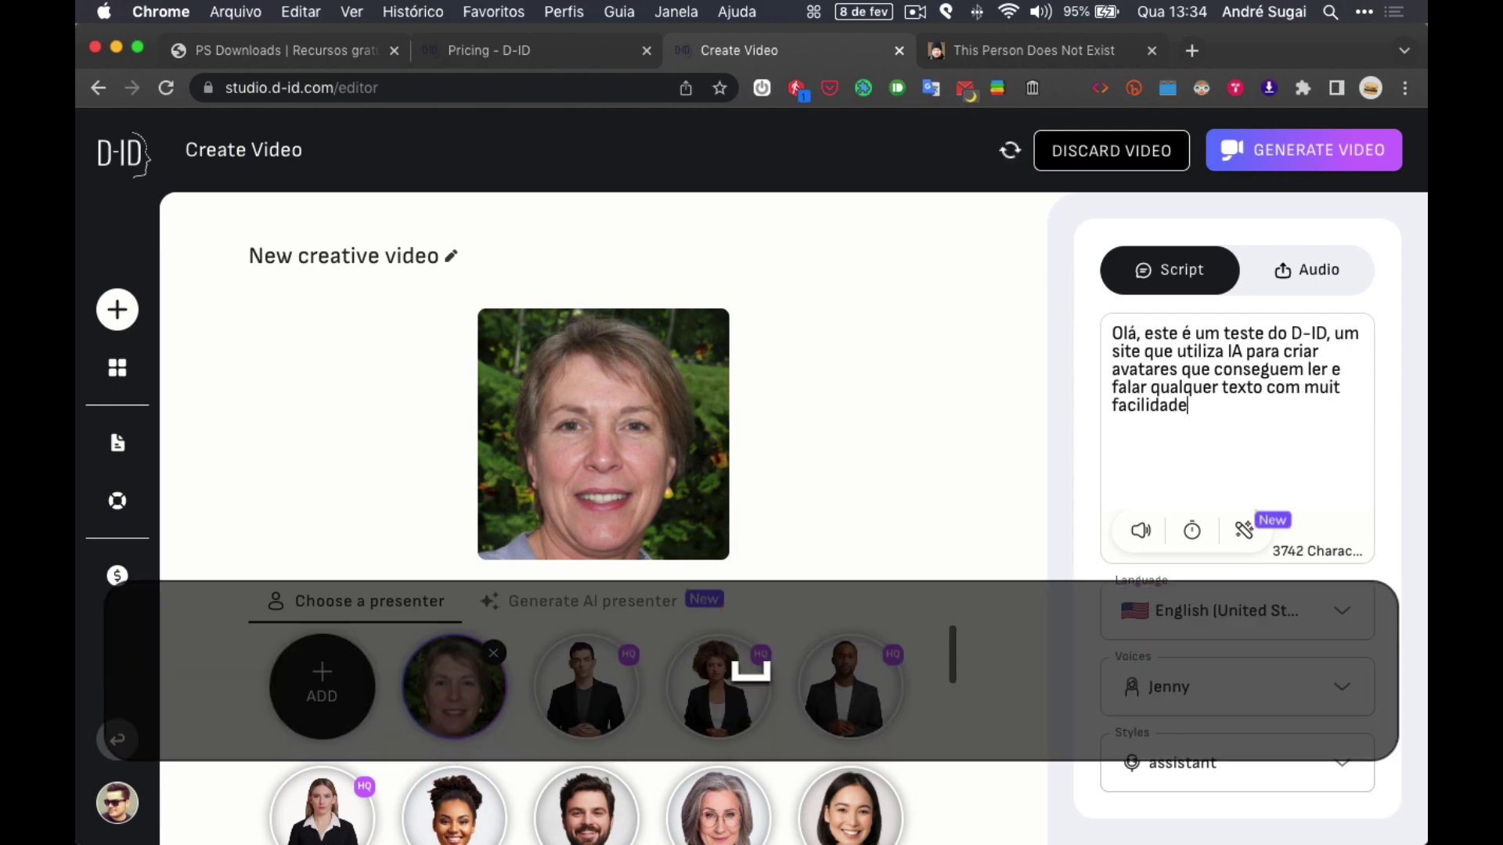
type(" e")
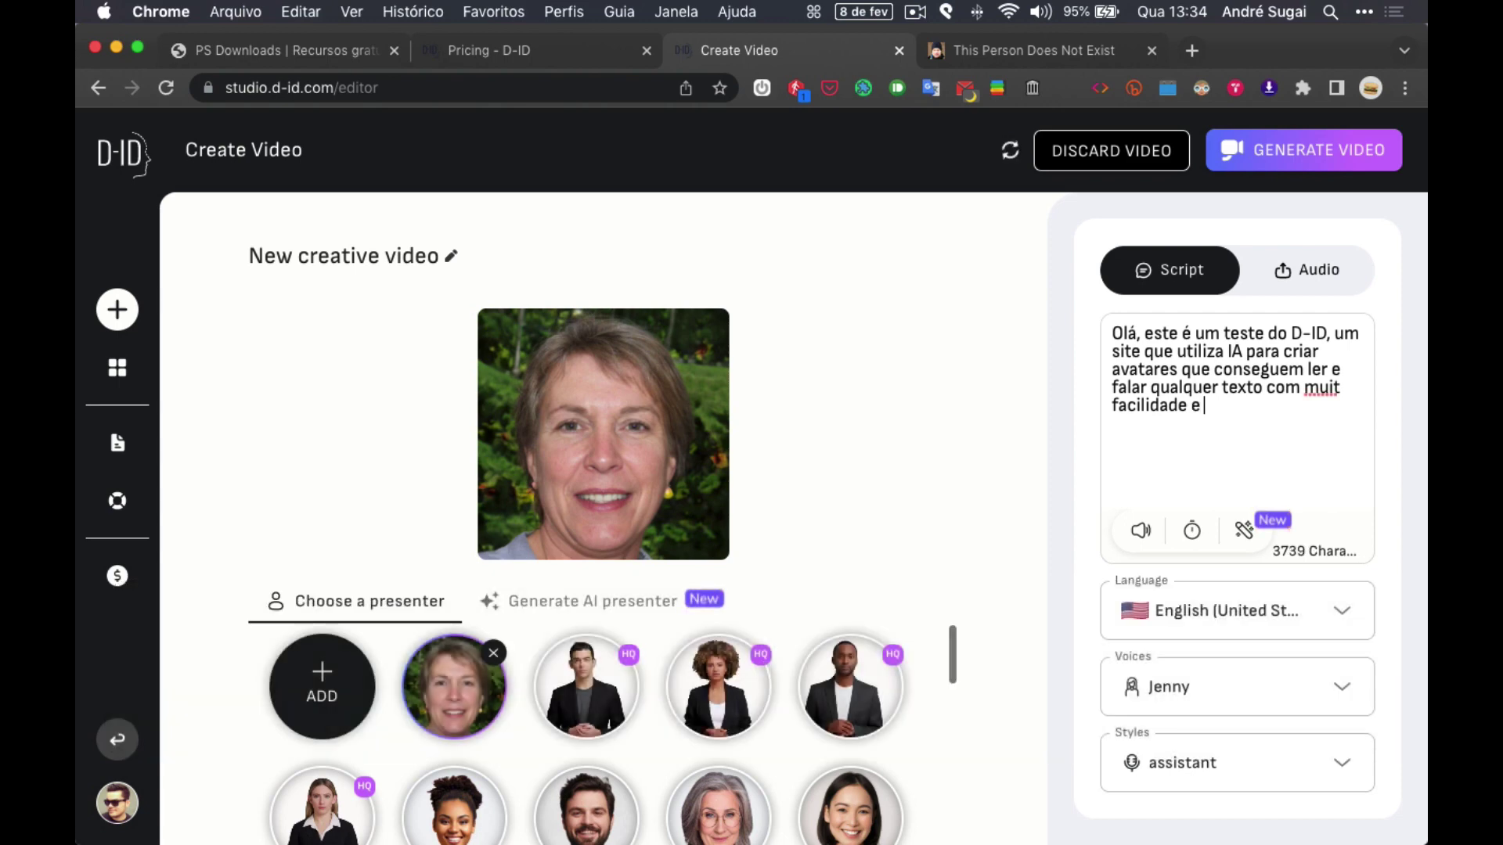
left_click(1340, 386)
type("a")
left_click(1224, 405)
key("BackSpace")
key("BackSpace")
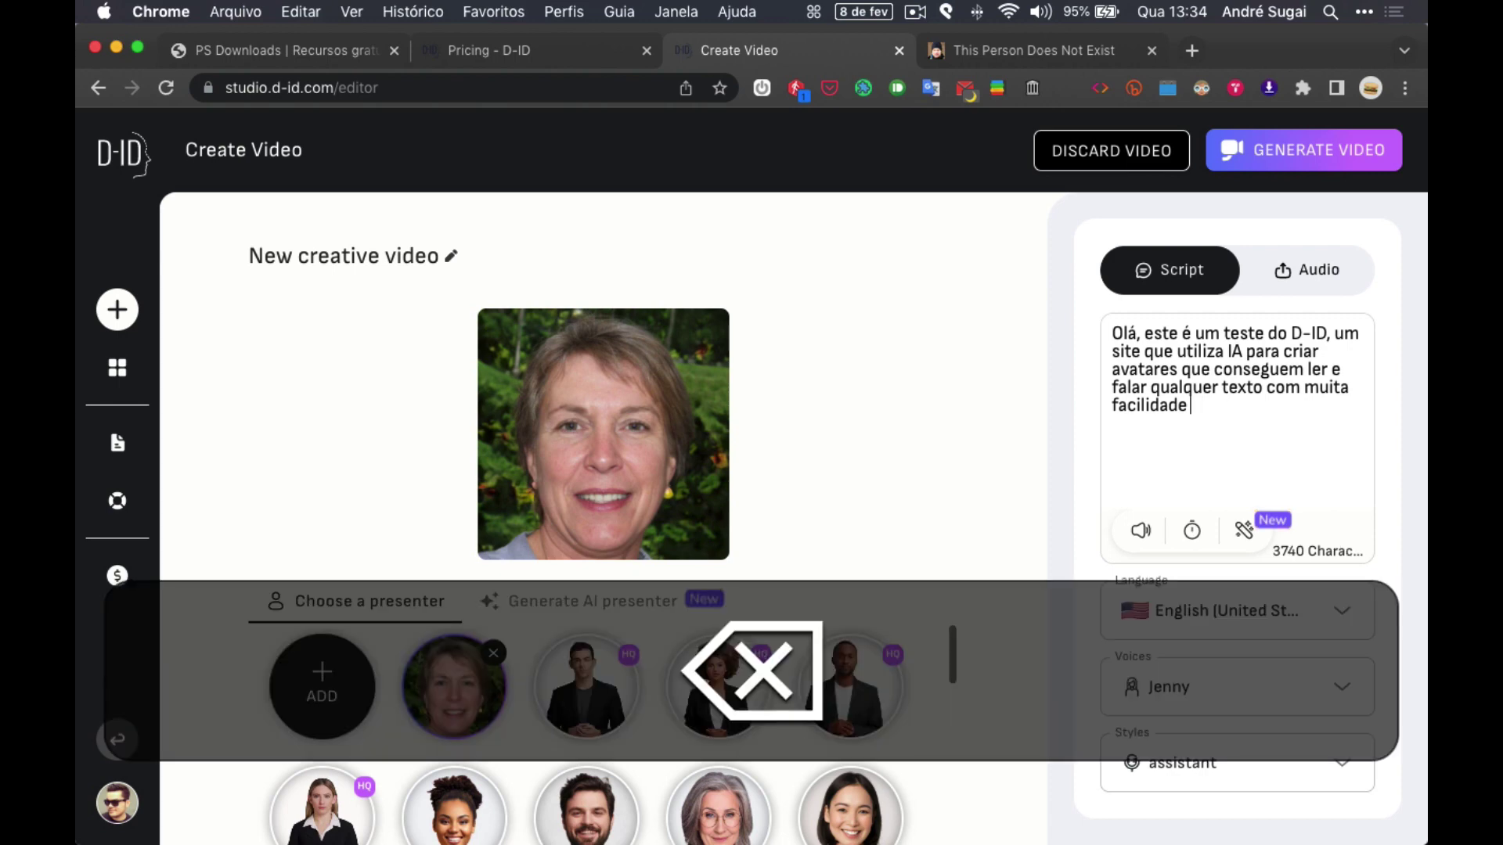
type(".")
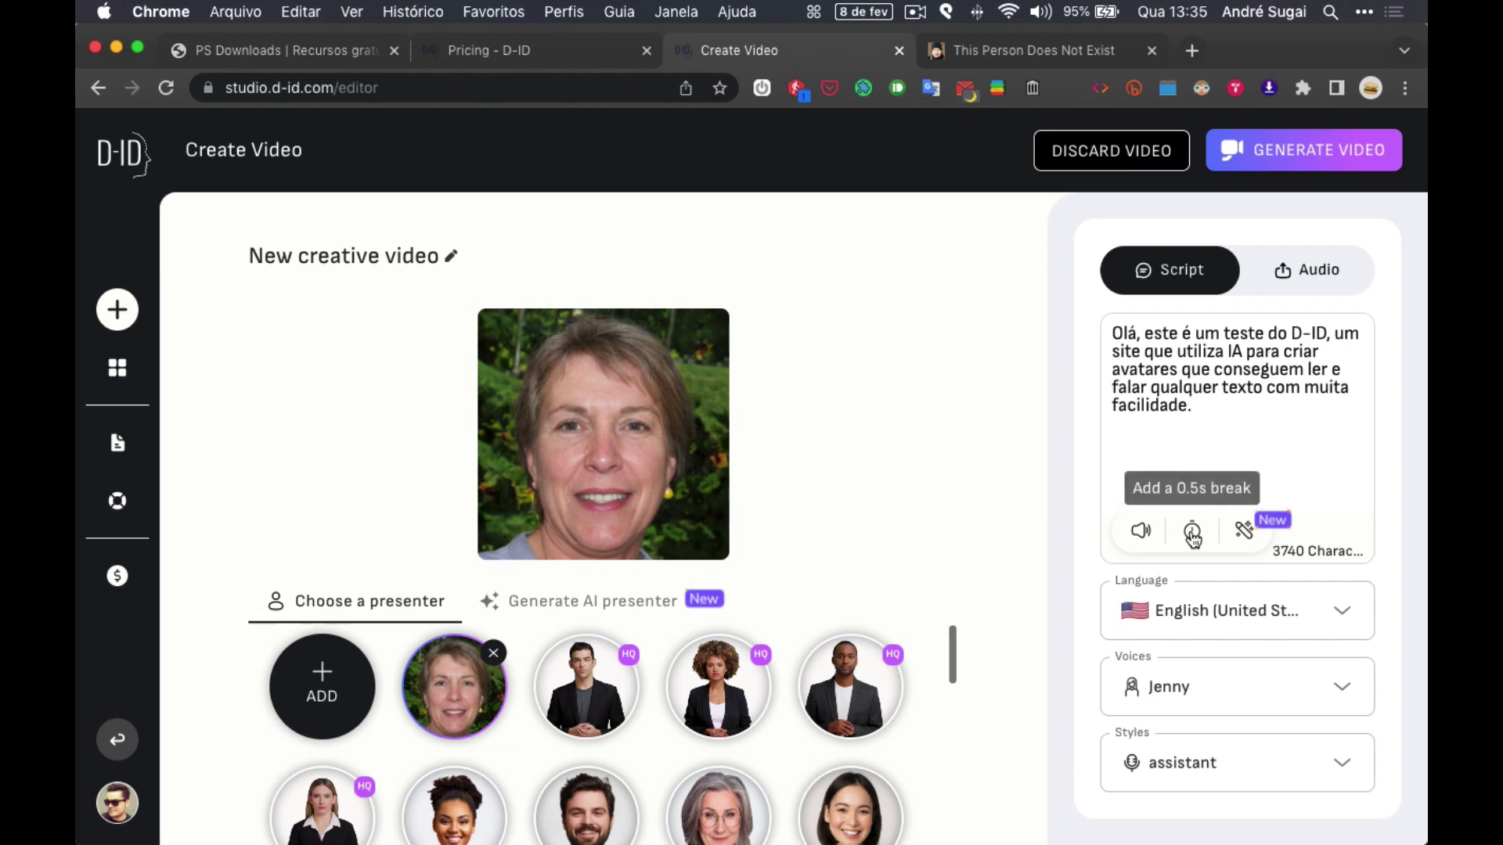
Step: Extend the script with the AI script generation feature and delete the duplicated opening paragraph
left_click(1244, 532)
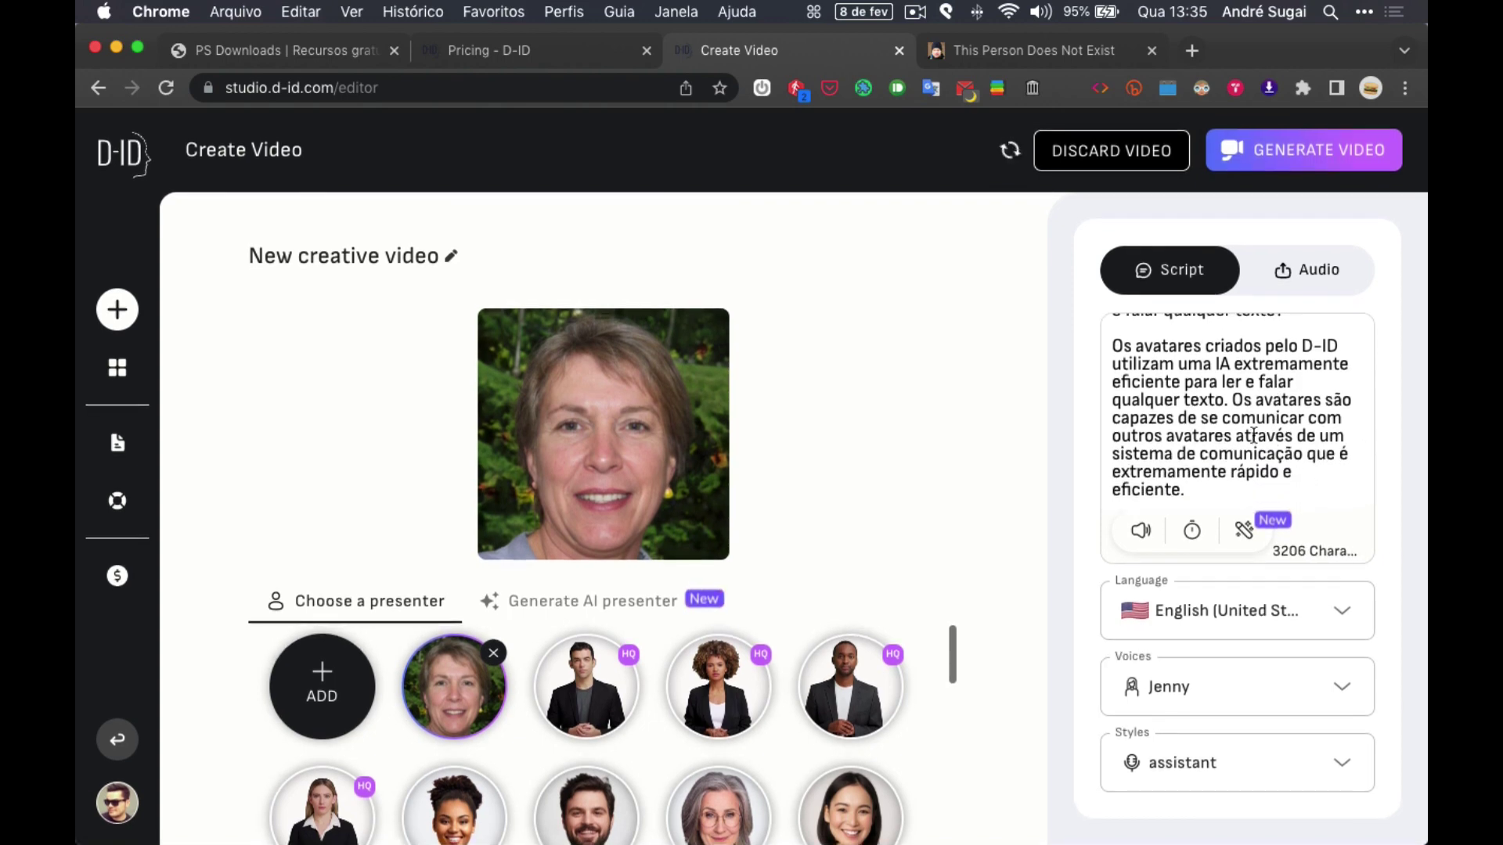
scroll(1249, 436, "up", 5)
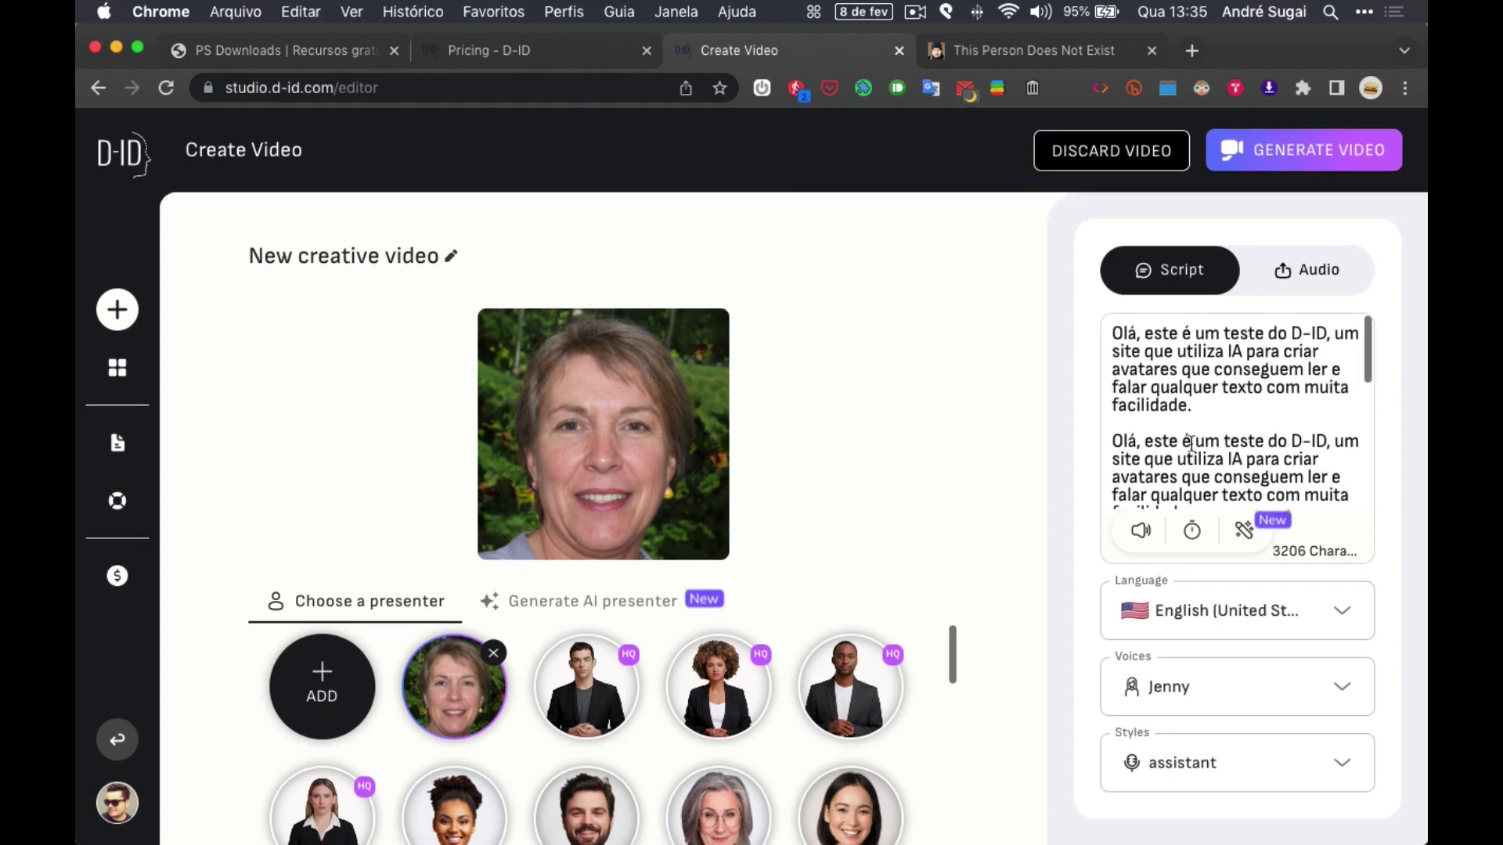
left_click(1109, 347)
left_click(1108, 332, "shift")
key("BackSpace")
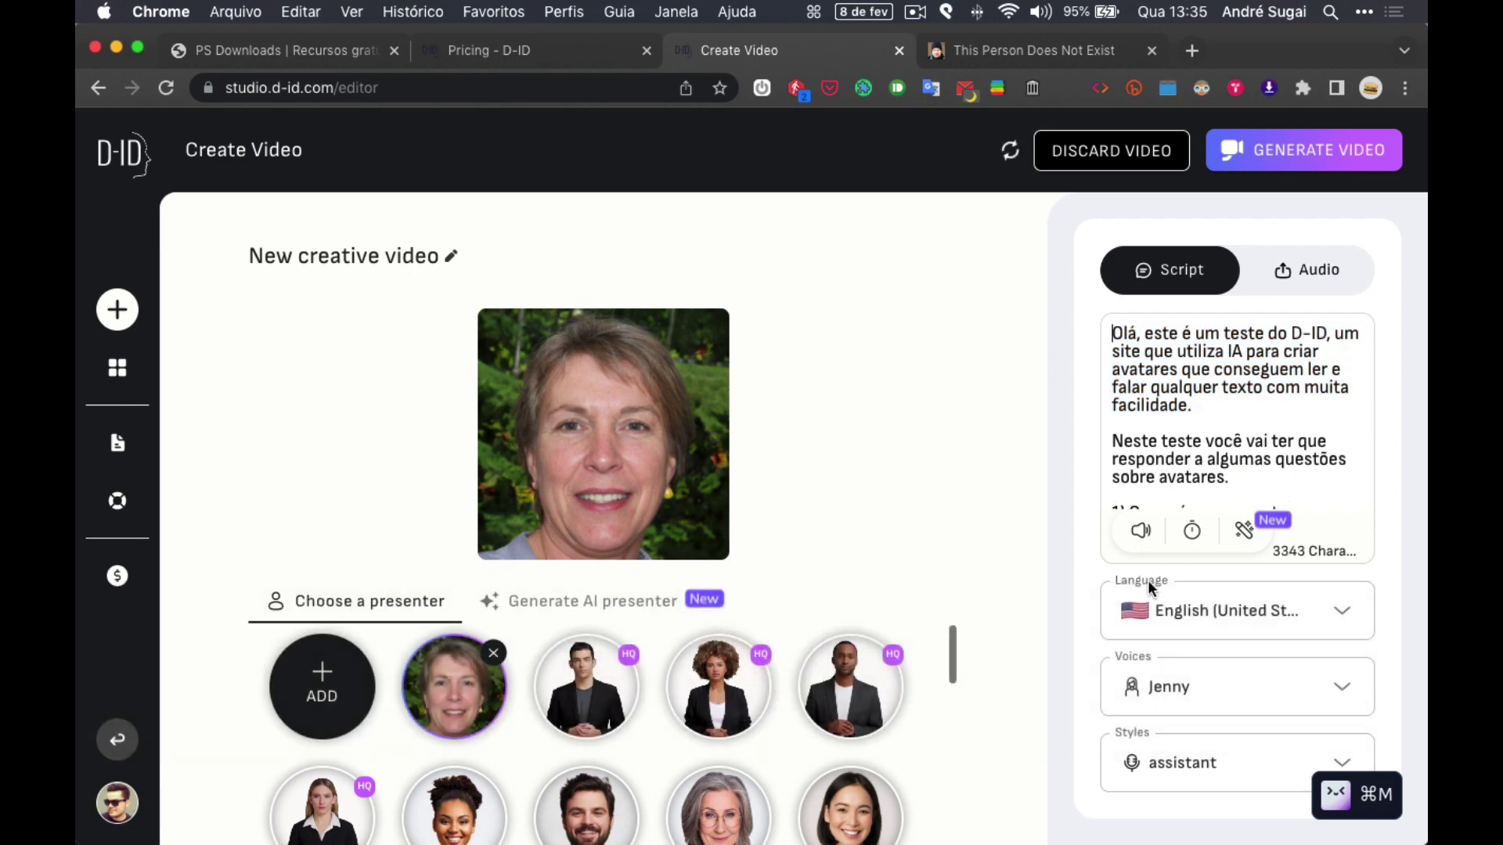
Step: Set the script's language to Portuguese (Brazil)
scroll(1383, 559, "down", 1)
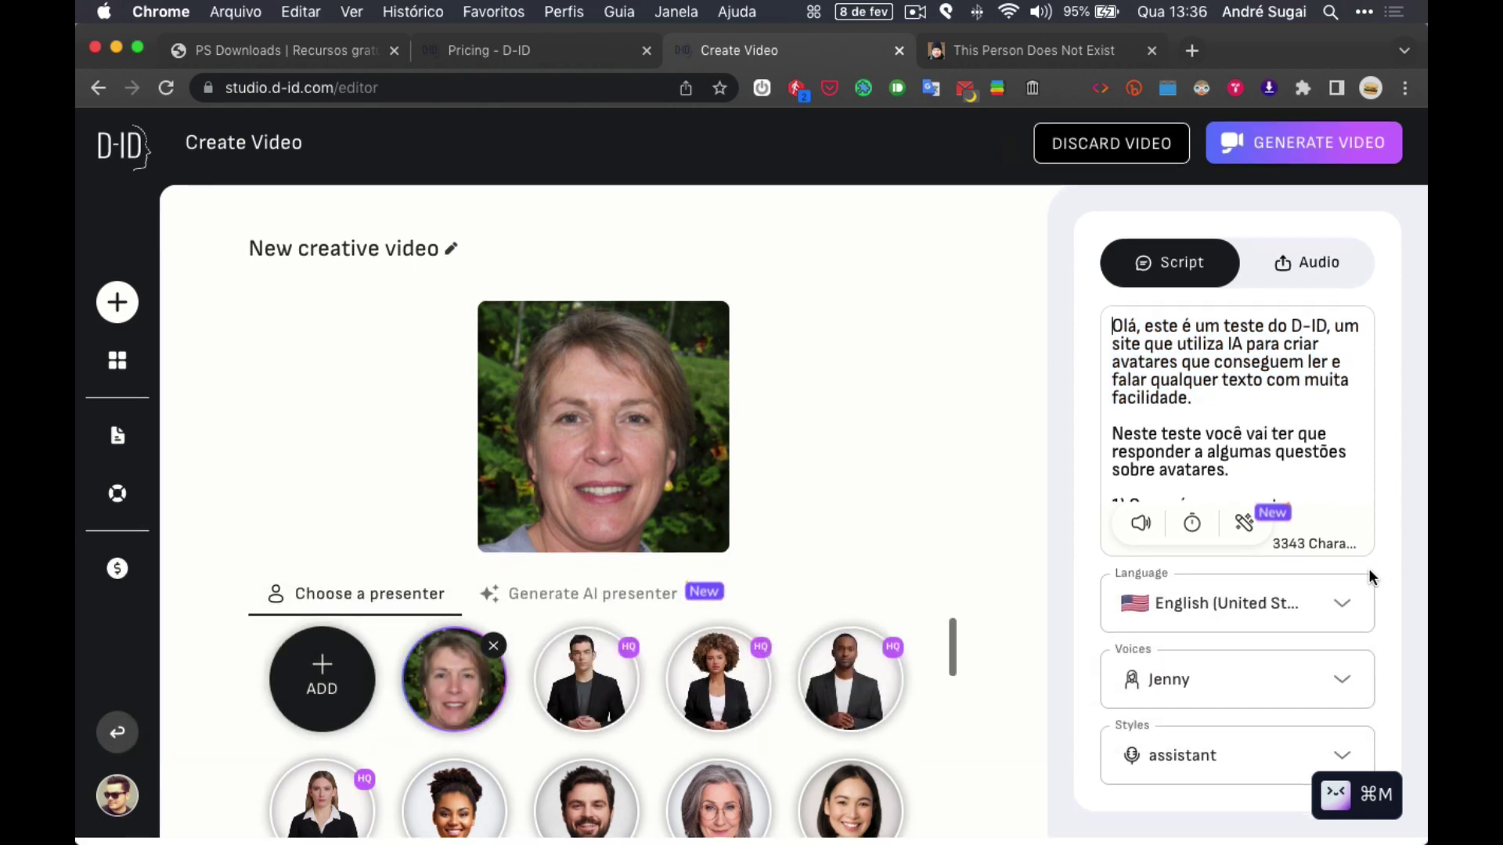
scroll(1203, 618, "up", 1)
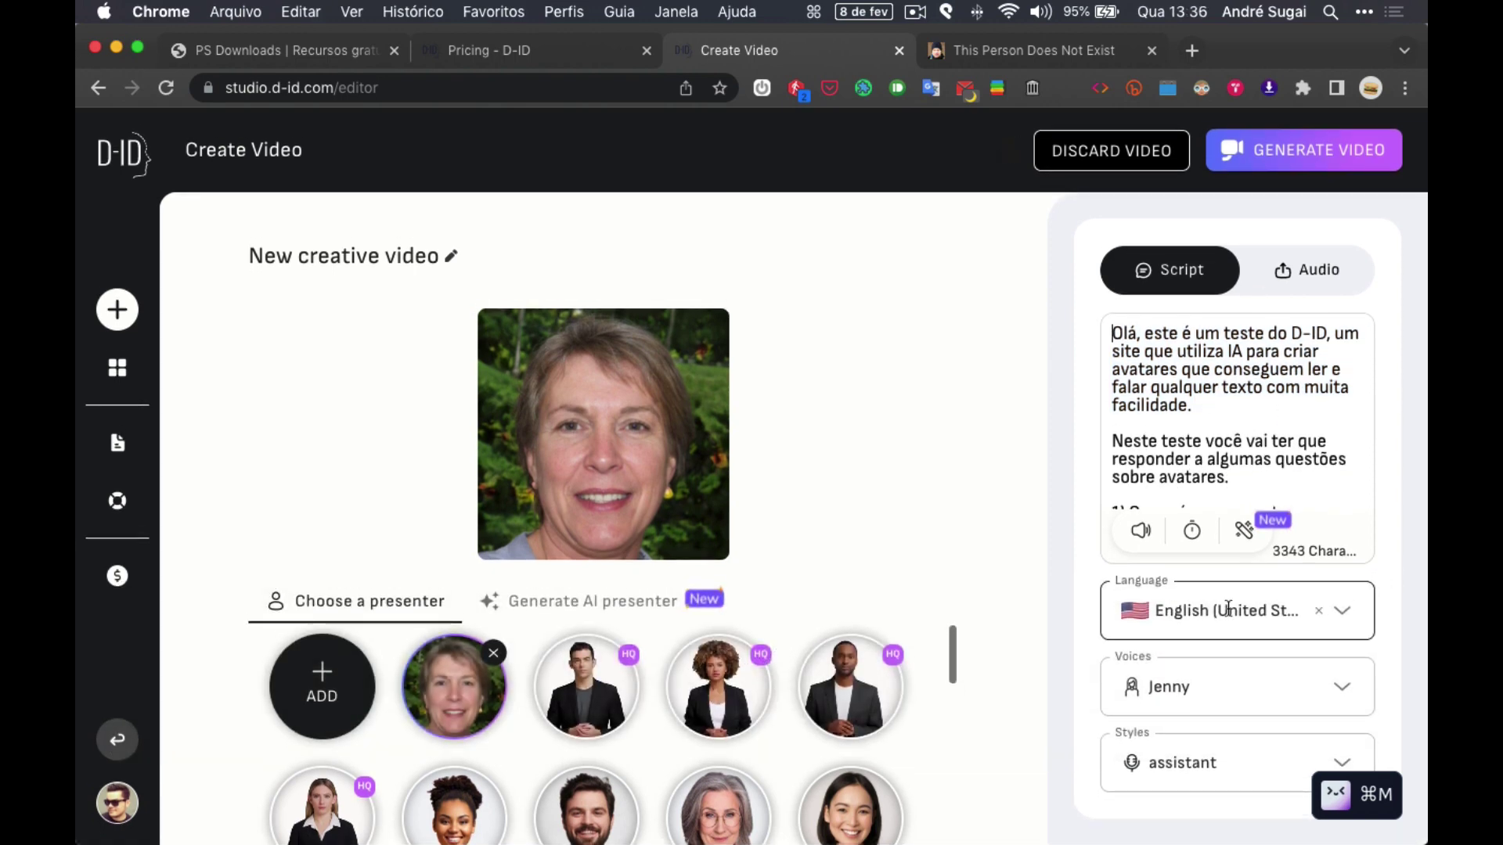
left_click(1343, 617)
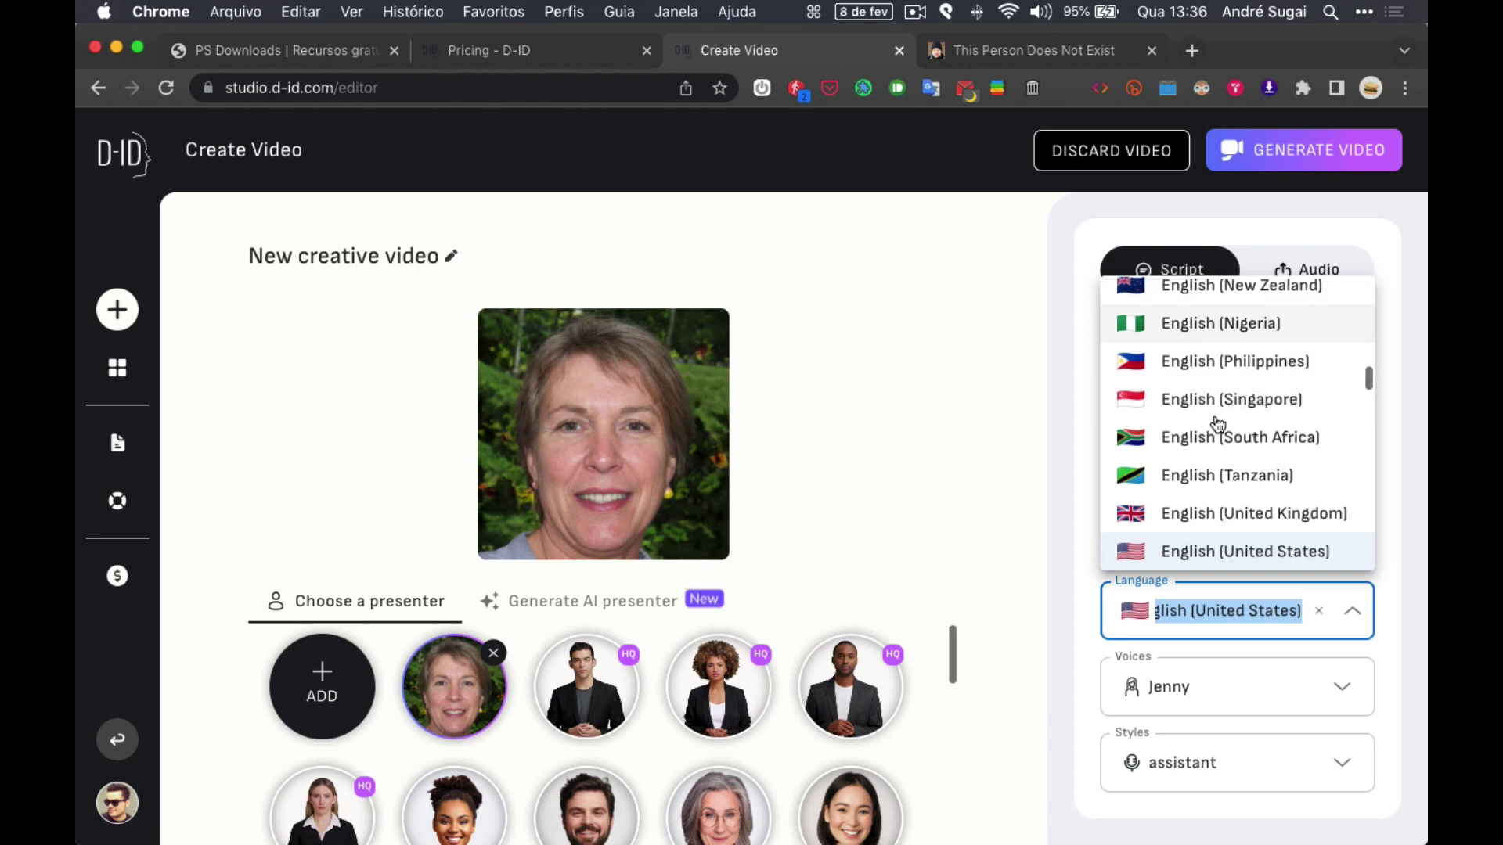
scroll(1218, 423, "down", 6)
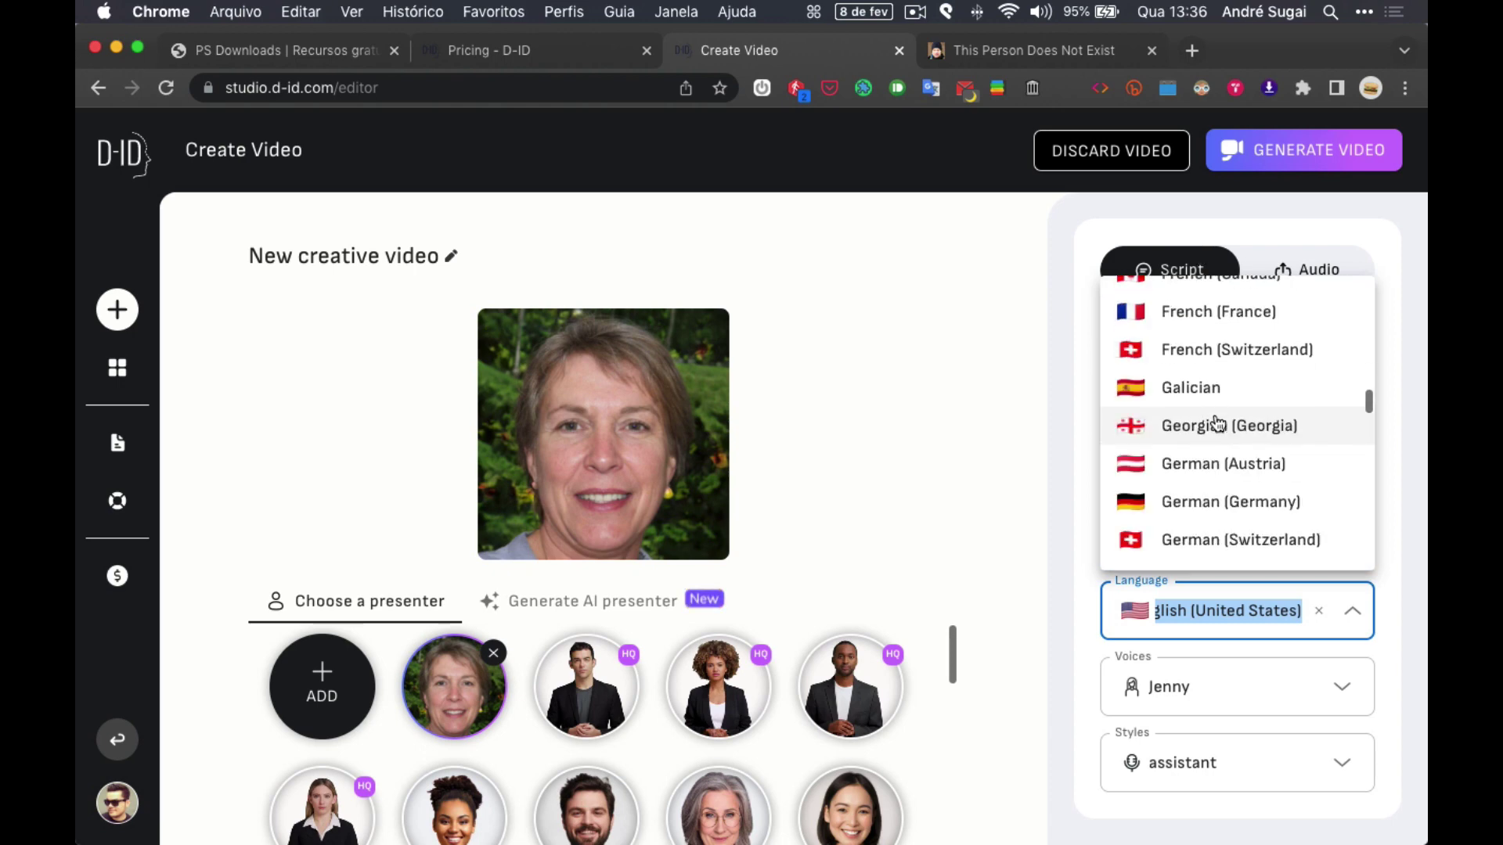
scroll(1217, 423, "down", 2)
scroll(1217, 423, "down", 5)
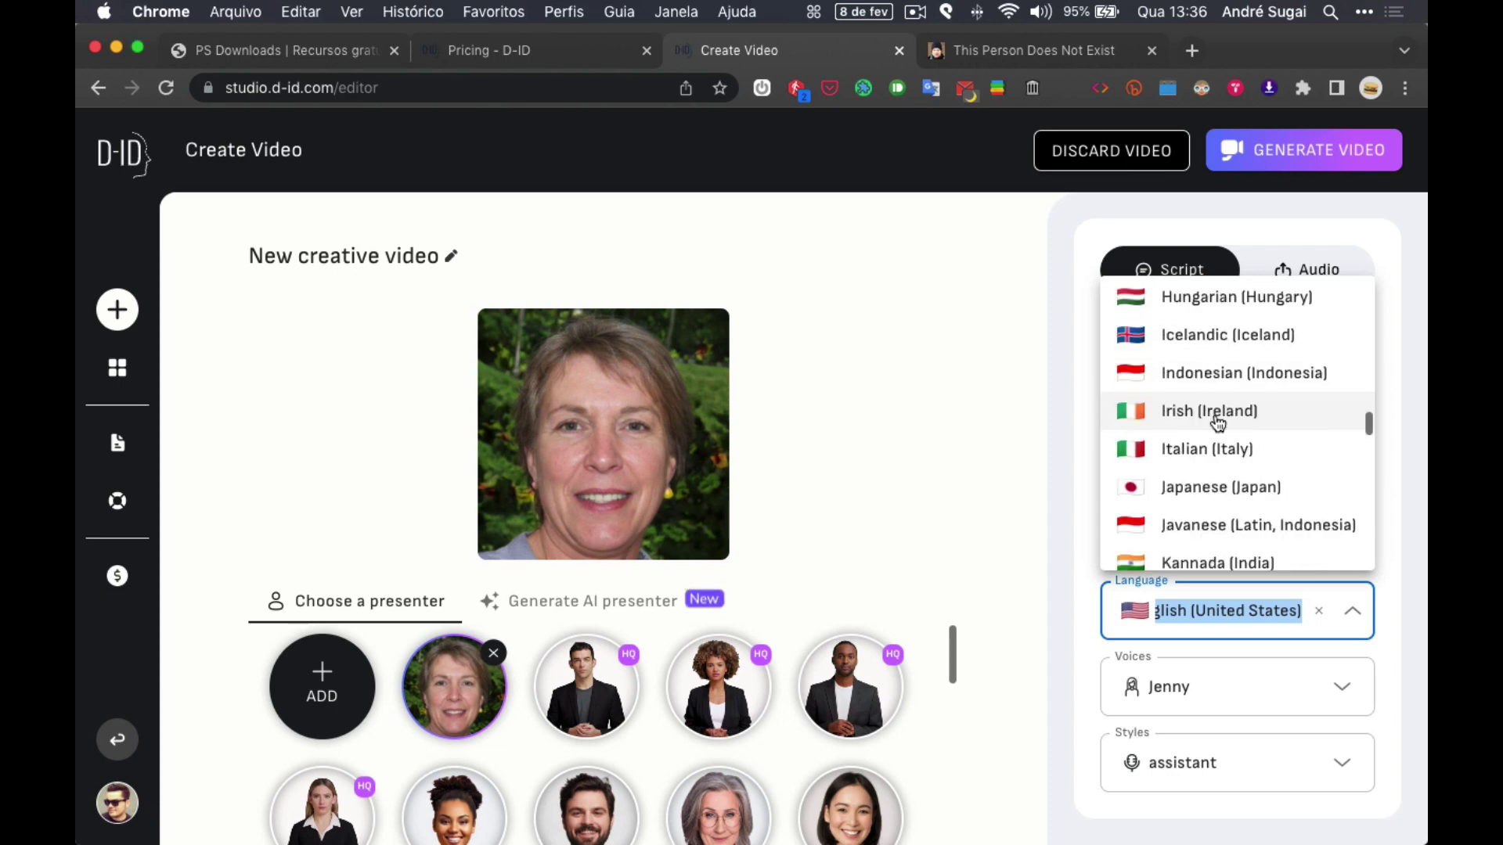
scroll(1217, 423, "down", 3)
scroll(1218, 424, "down", 6)
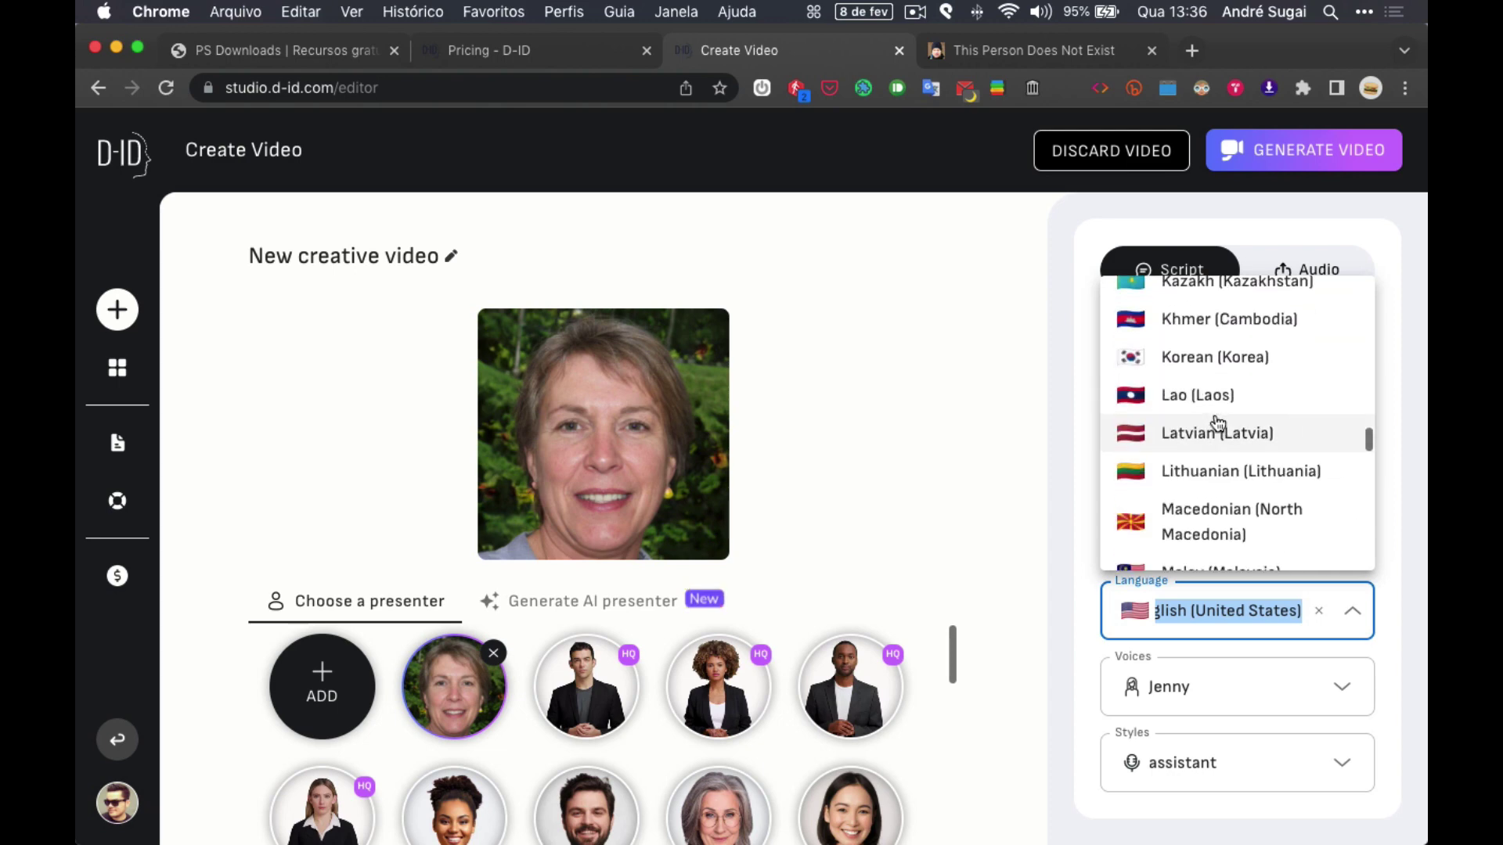
scroll(1217, 424, "down", 8)
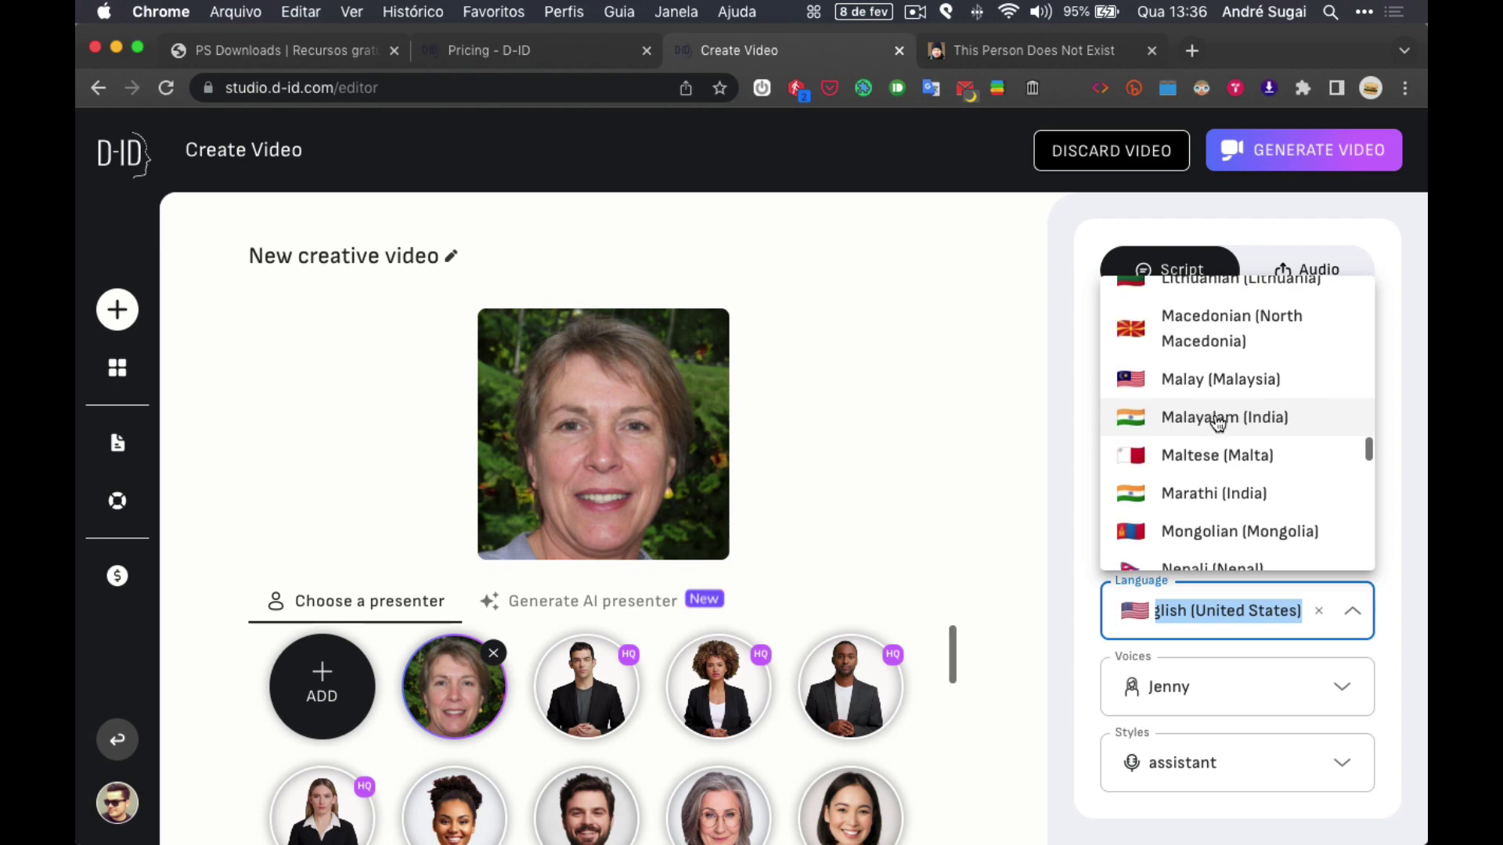
scroll(1217, 423, "down", 3)
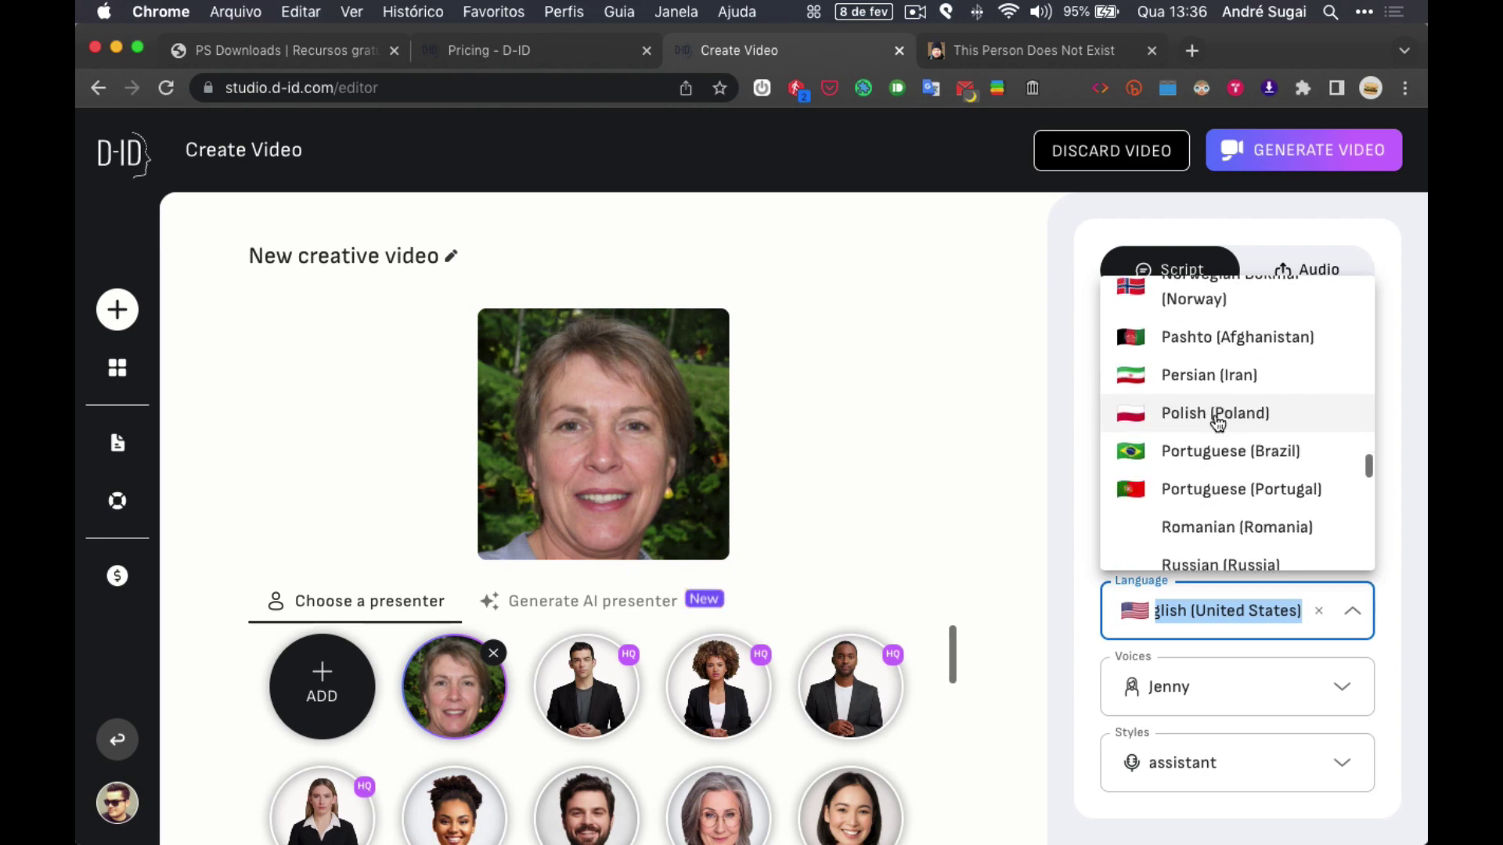
left_click(1197, 453)
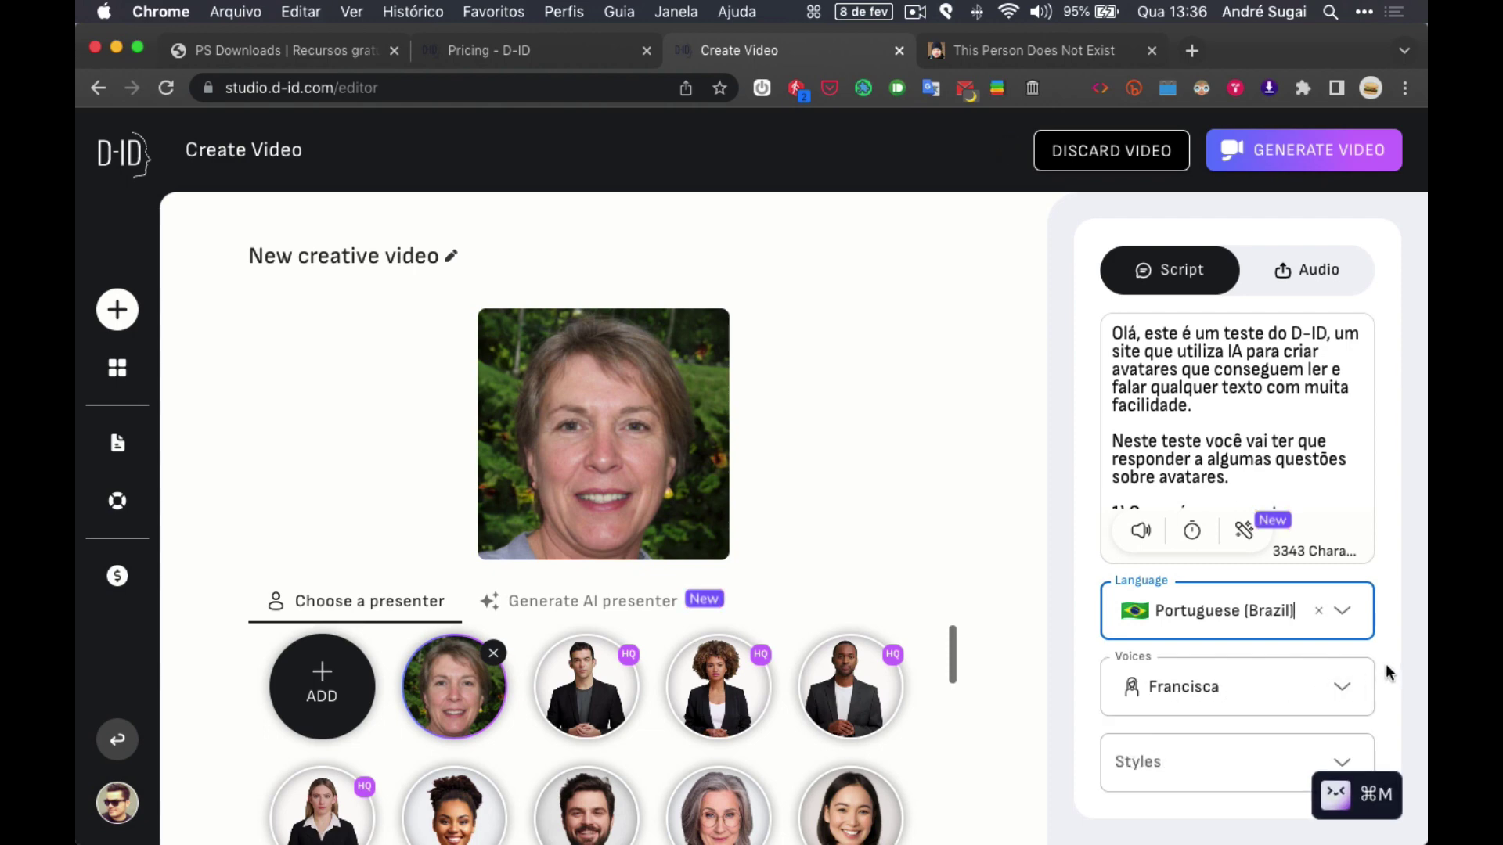
Step: Choose the female voice Elza for the script and listen to its audio preview
left_click(1344, 685)
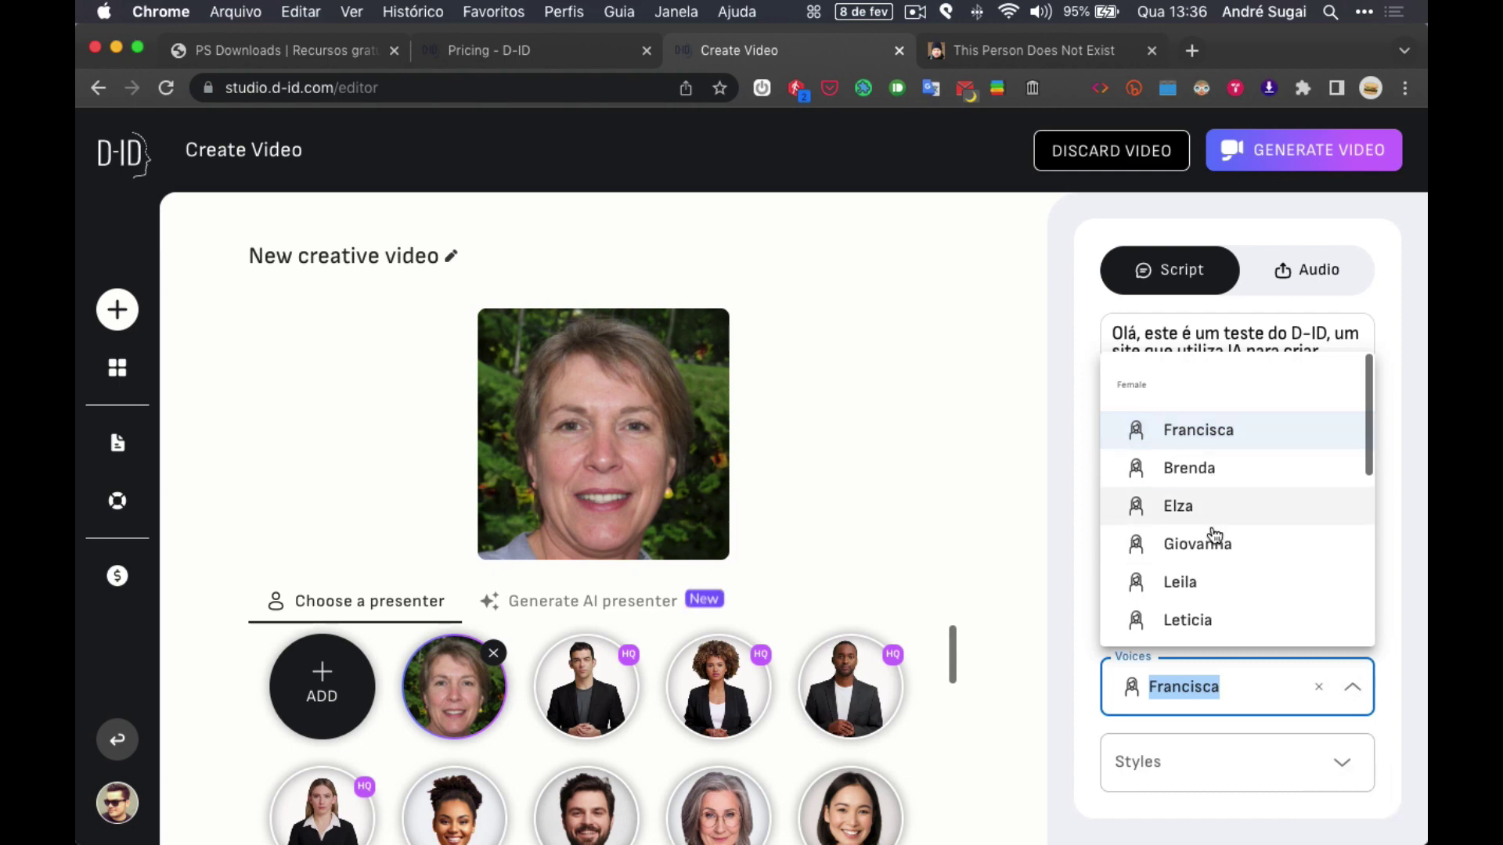
scroll(1231, 550, "down", 5)
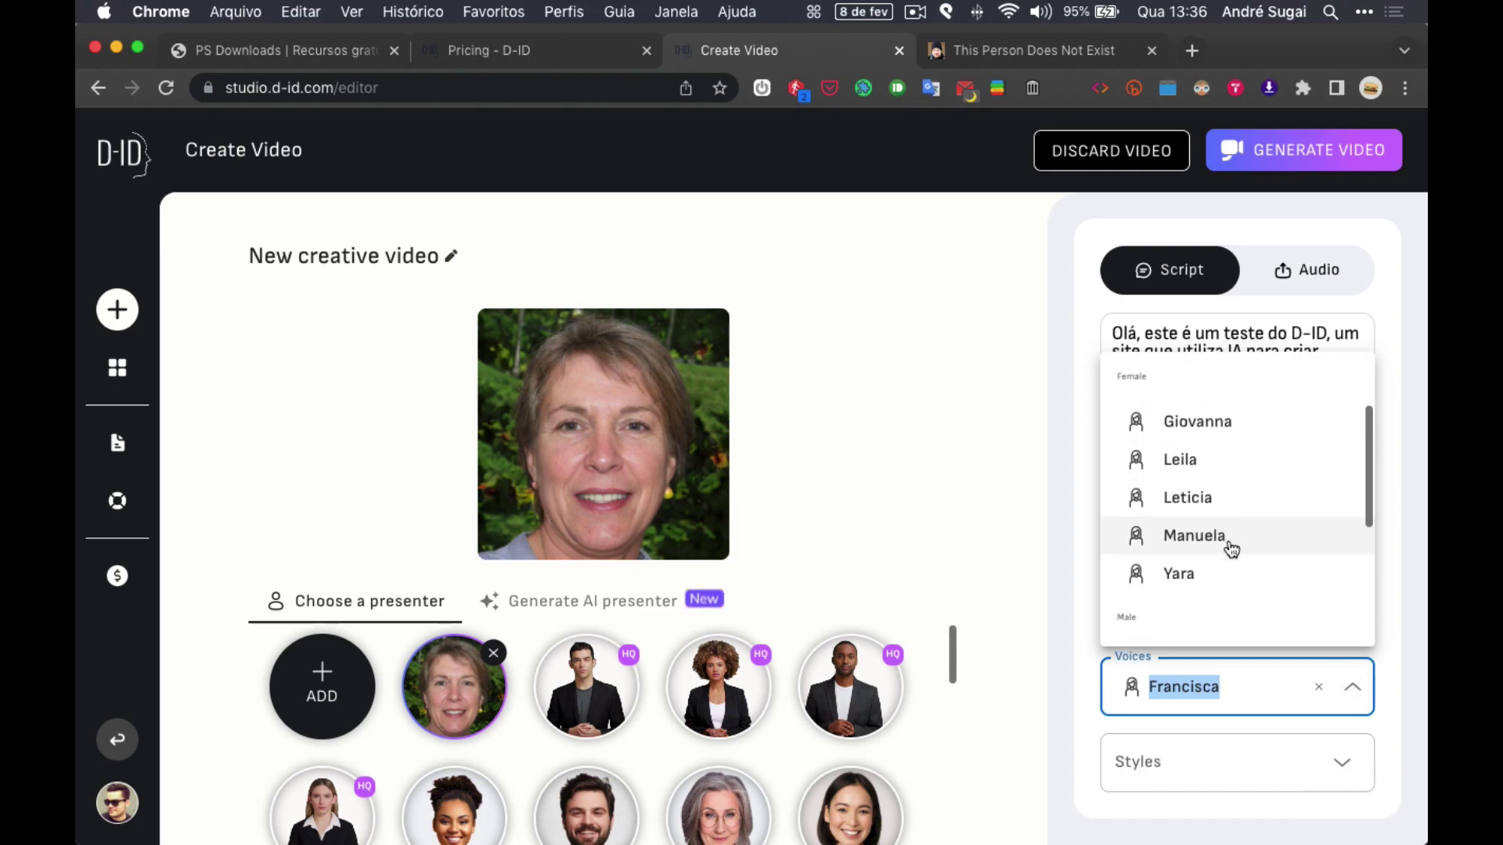
scroll(1232, 550, "down", 4)
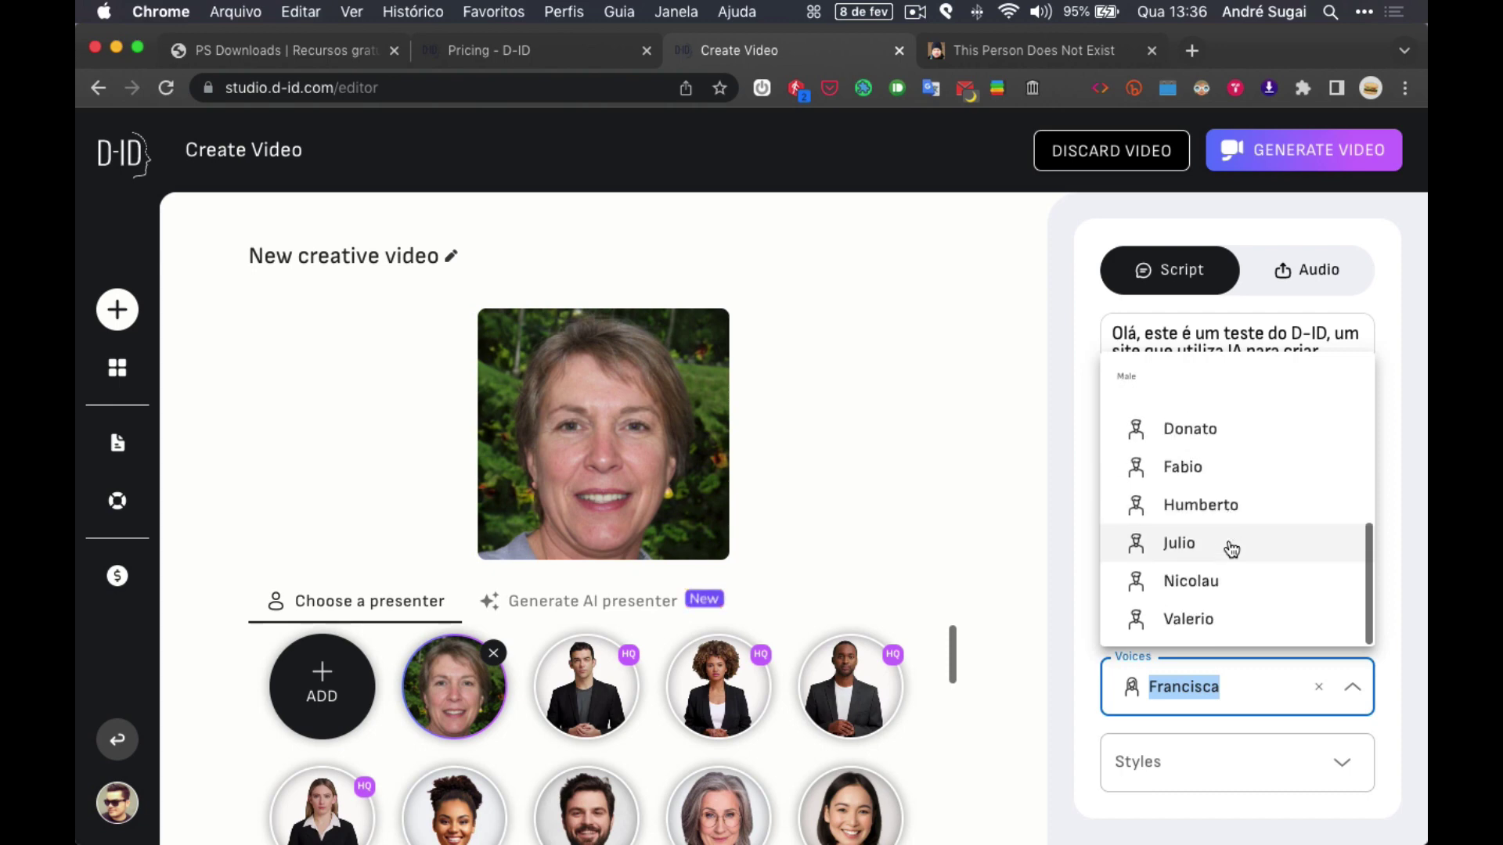
scroll(1231, 551, "up", 2)
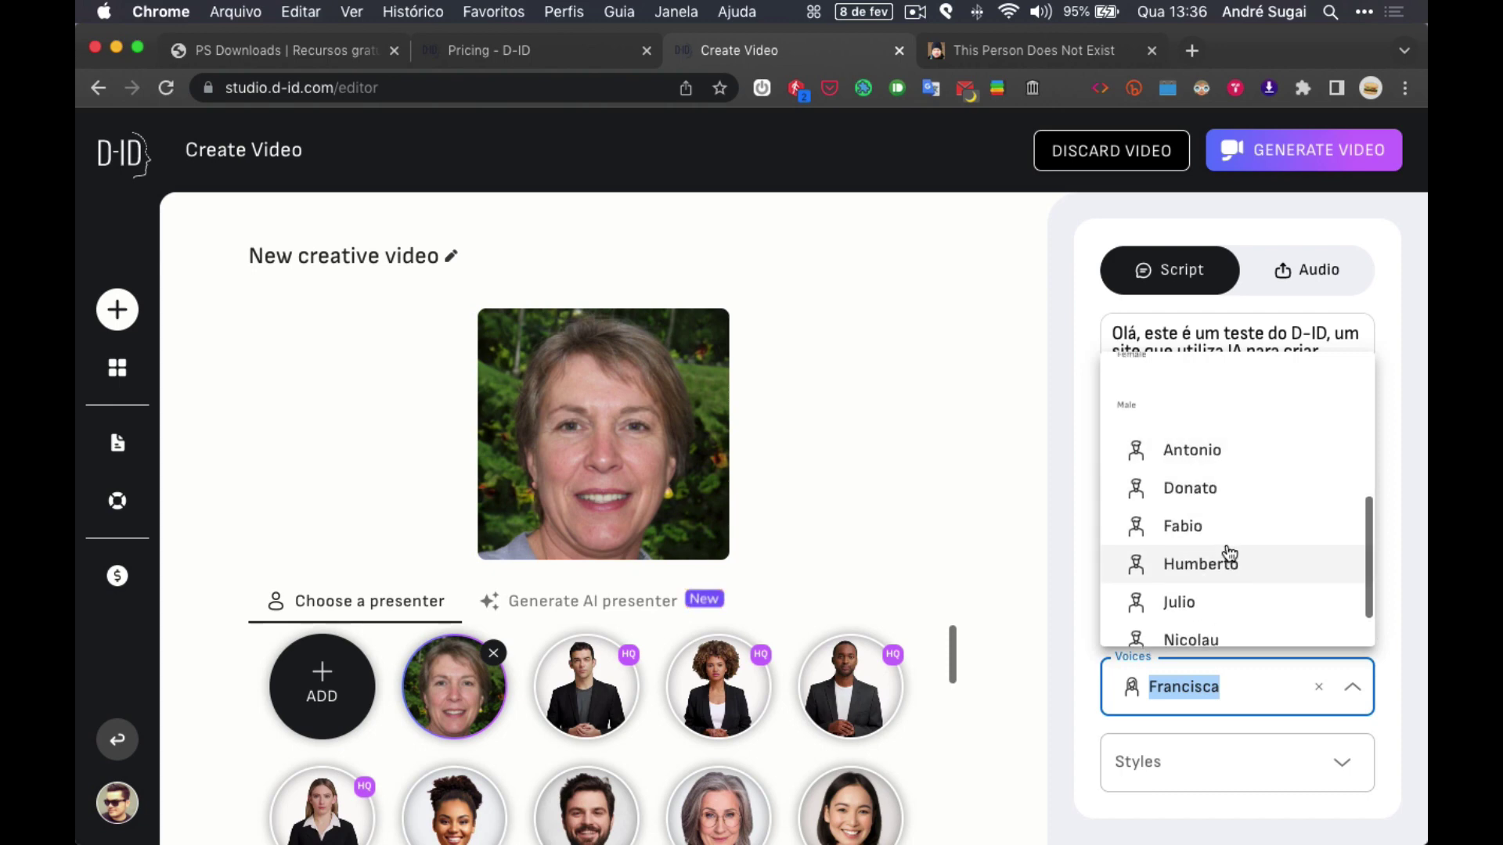
scroll(1230, 553, "down", 2)
scroll(1227, 551, "up", 5)
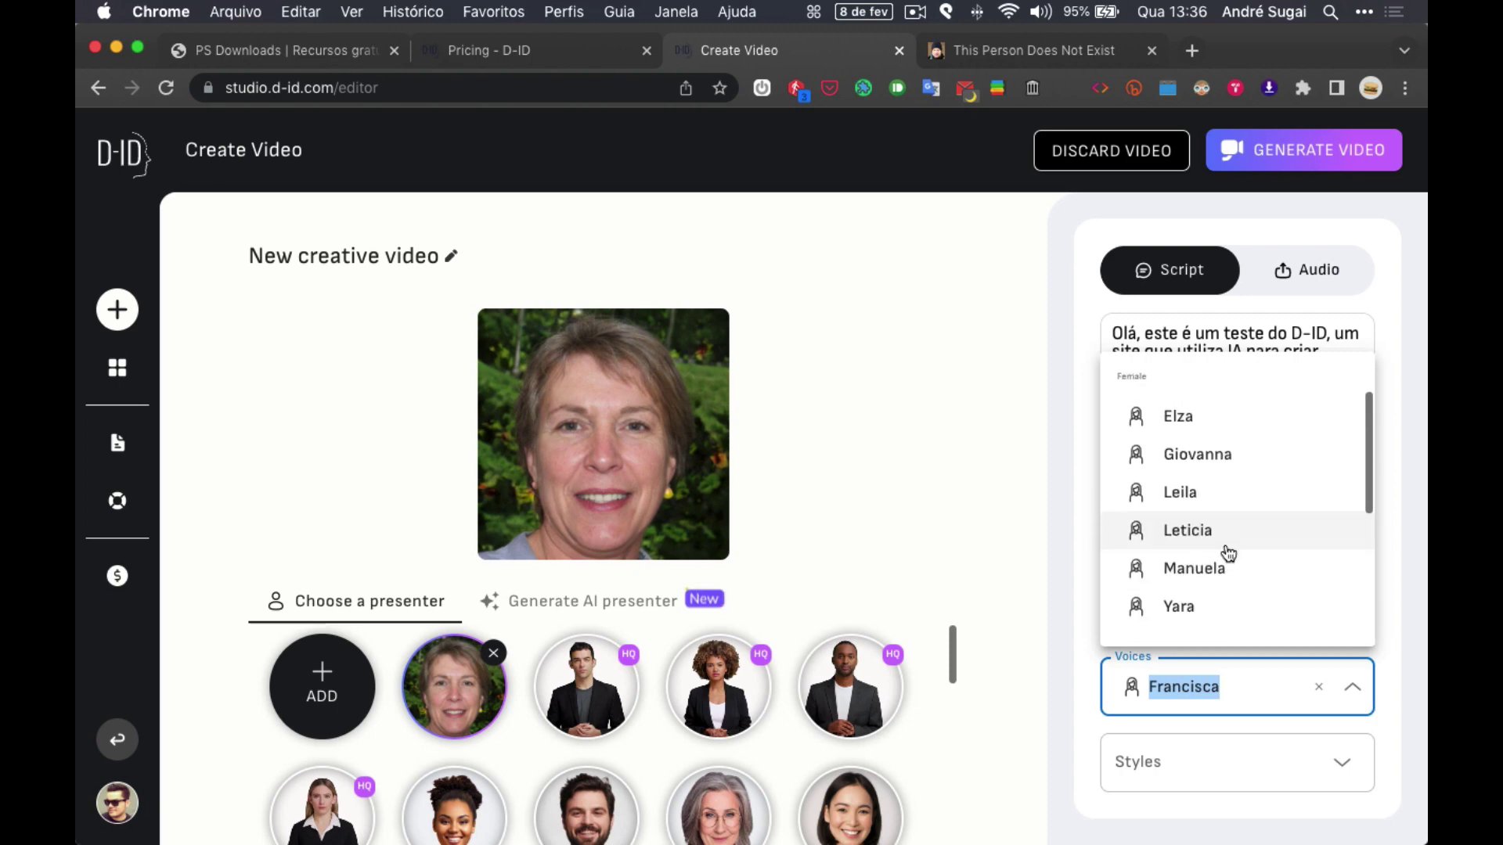
scroll(1229, 553, "up", 2)
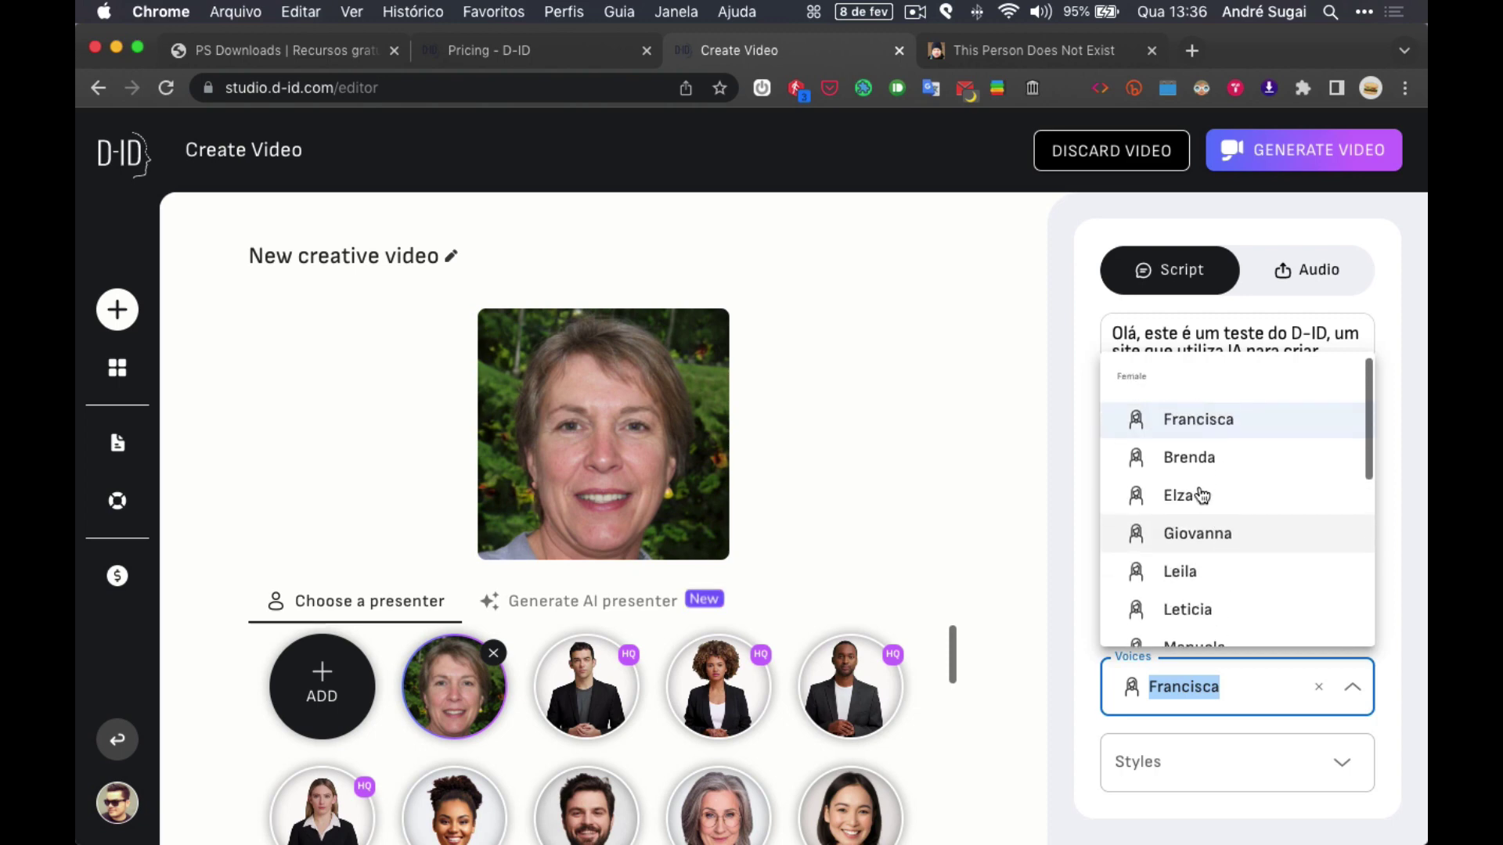
left_click(1196, 501)
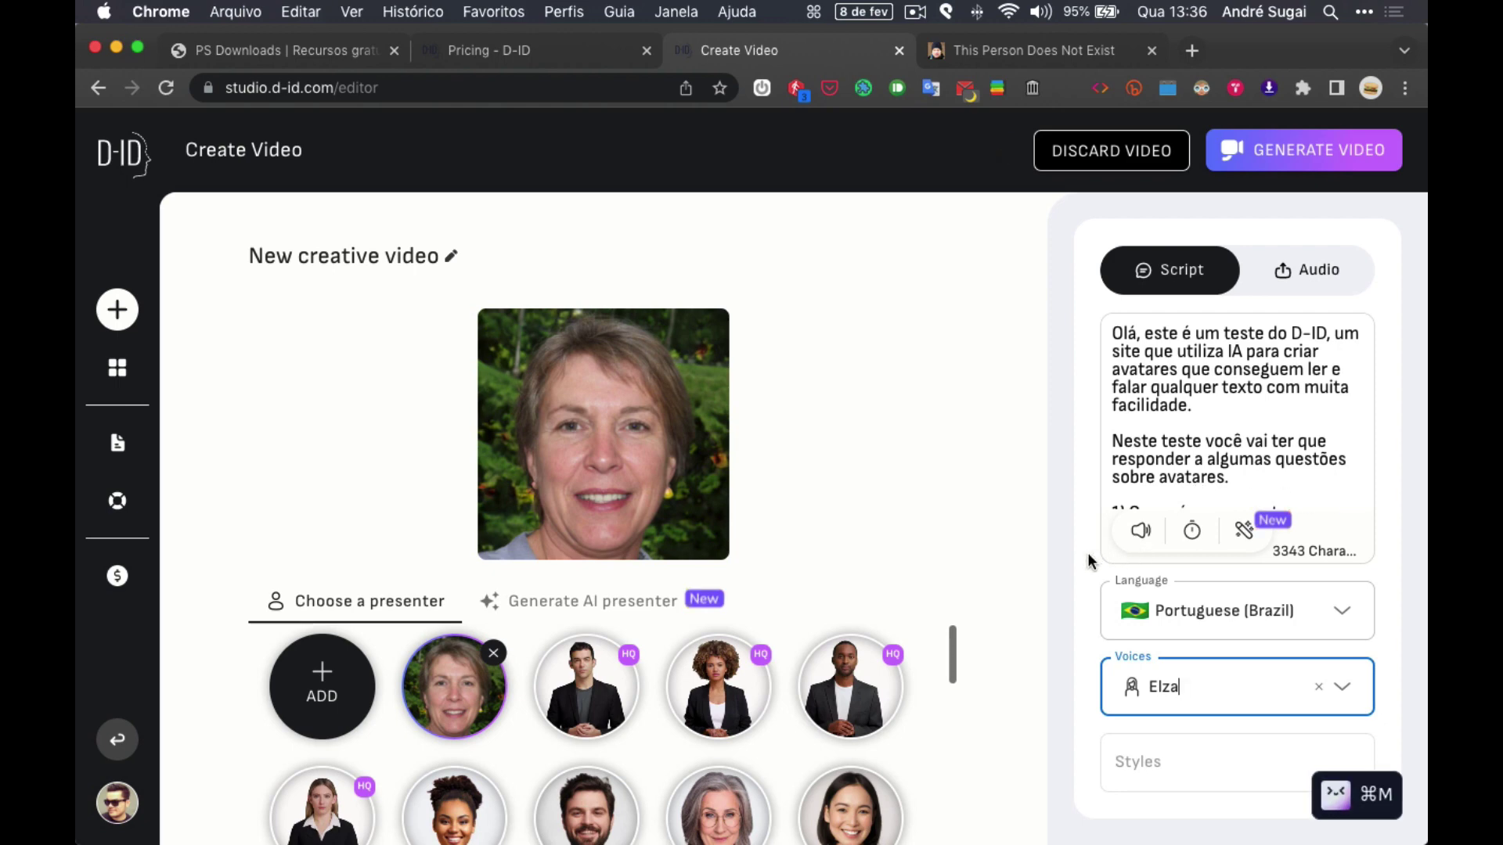
left_click(1143, 537)
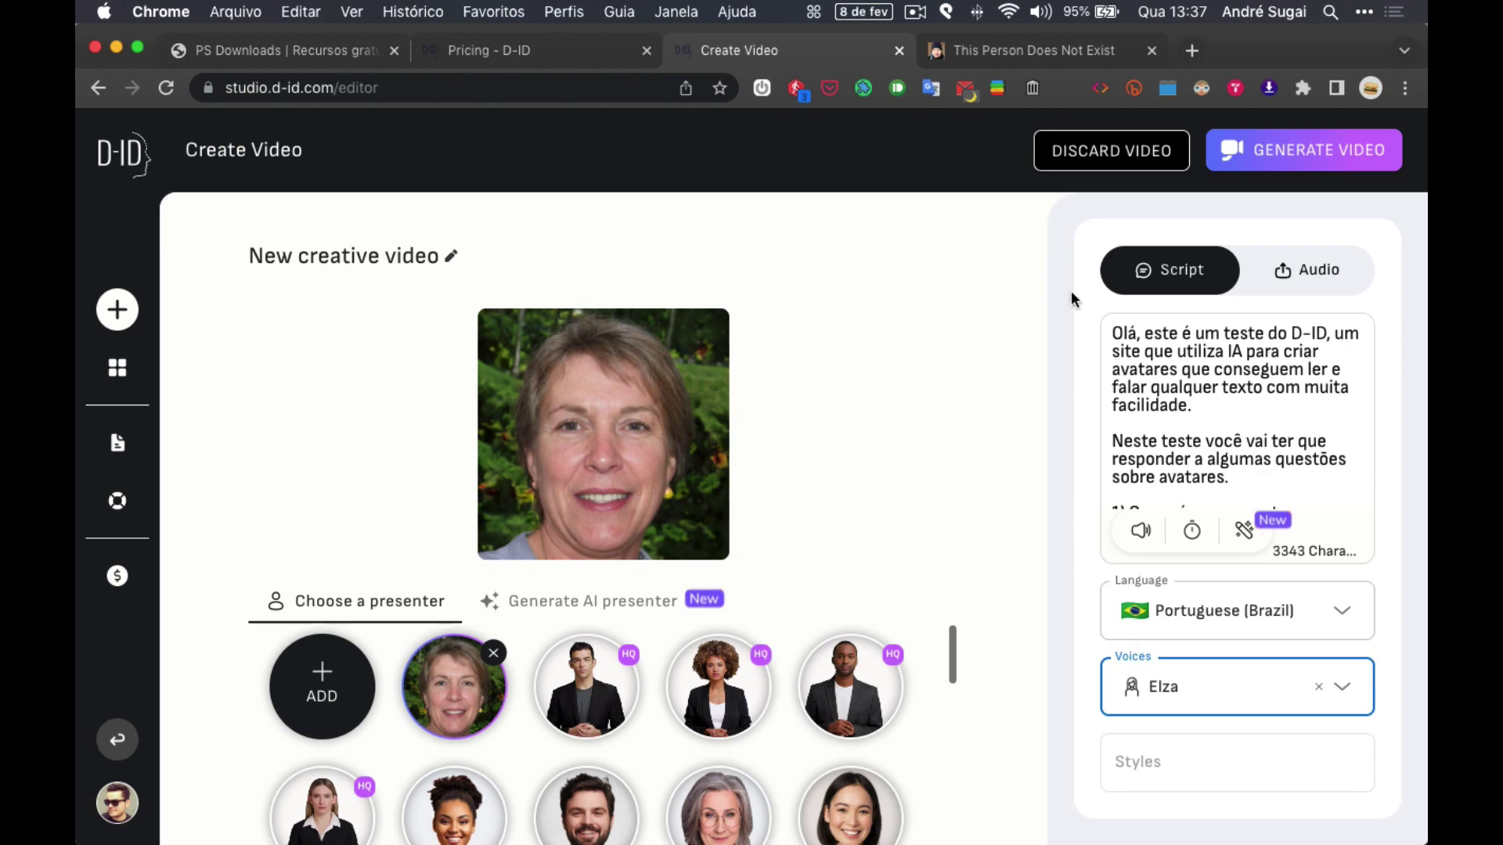
Step: Generate the talking-avatar video, accept the credit charge, and wait for it to finish in the video library
left_click(1284, 156)
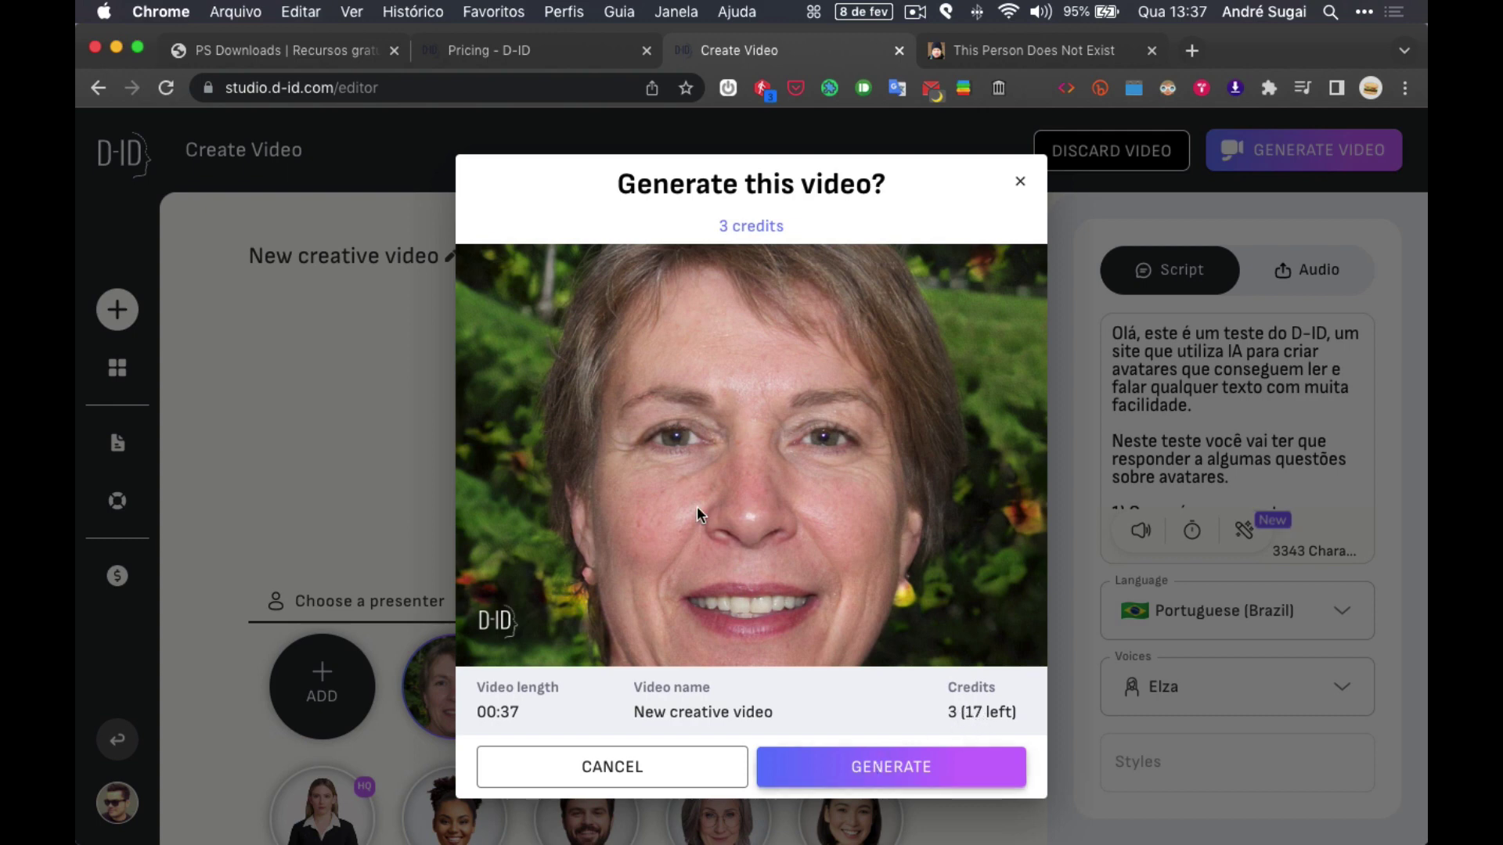
left_click(876, 775)
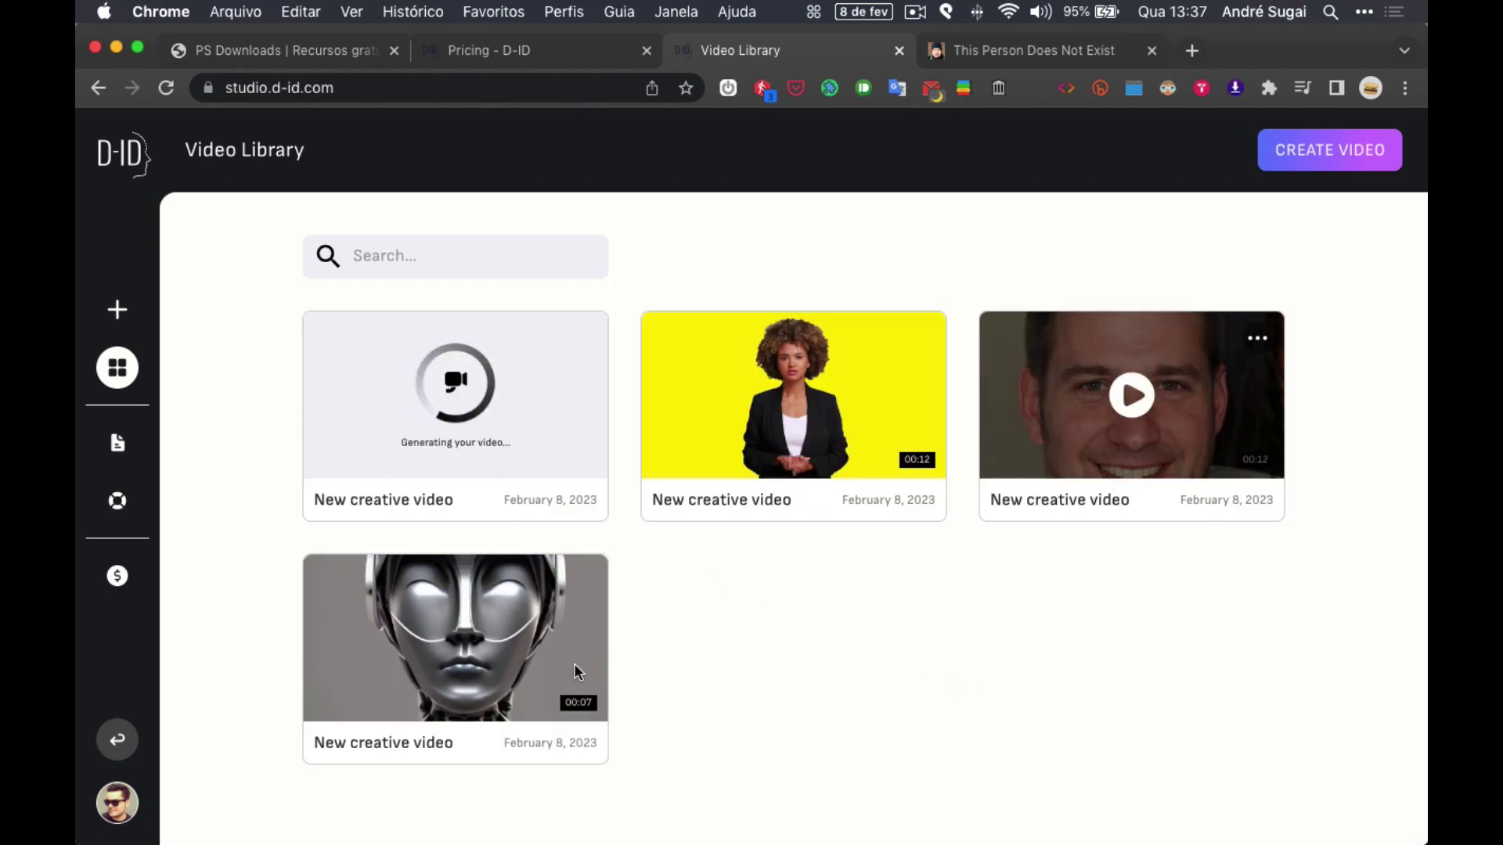
mouse_move(546, 667)
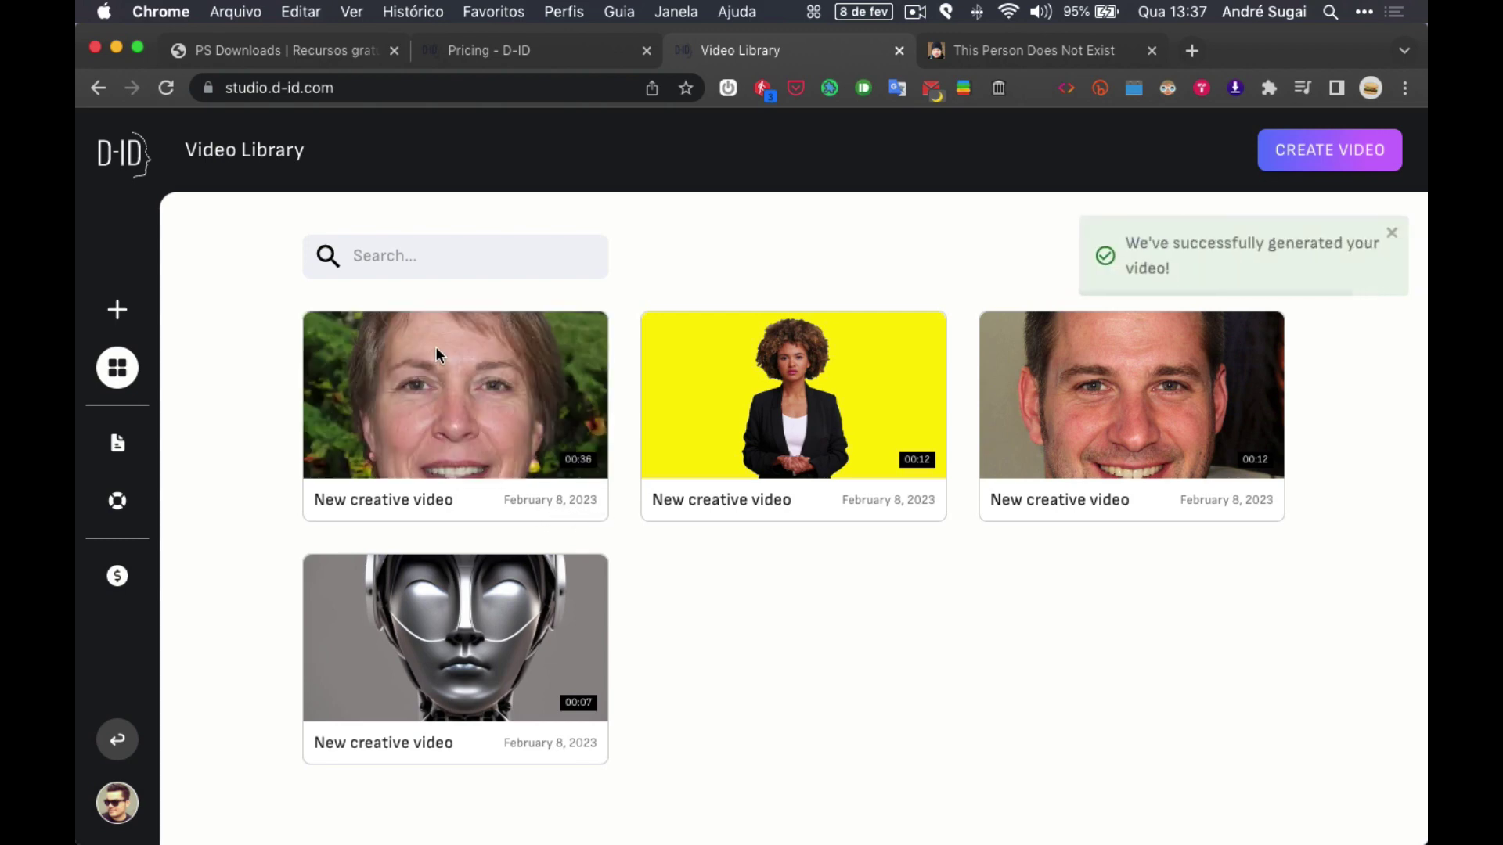
Step: Look at the download, share and delete options of the newly generated video, then dismiss them
mouse_move(573, 371)
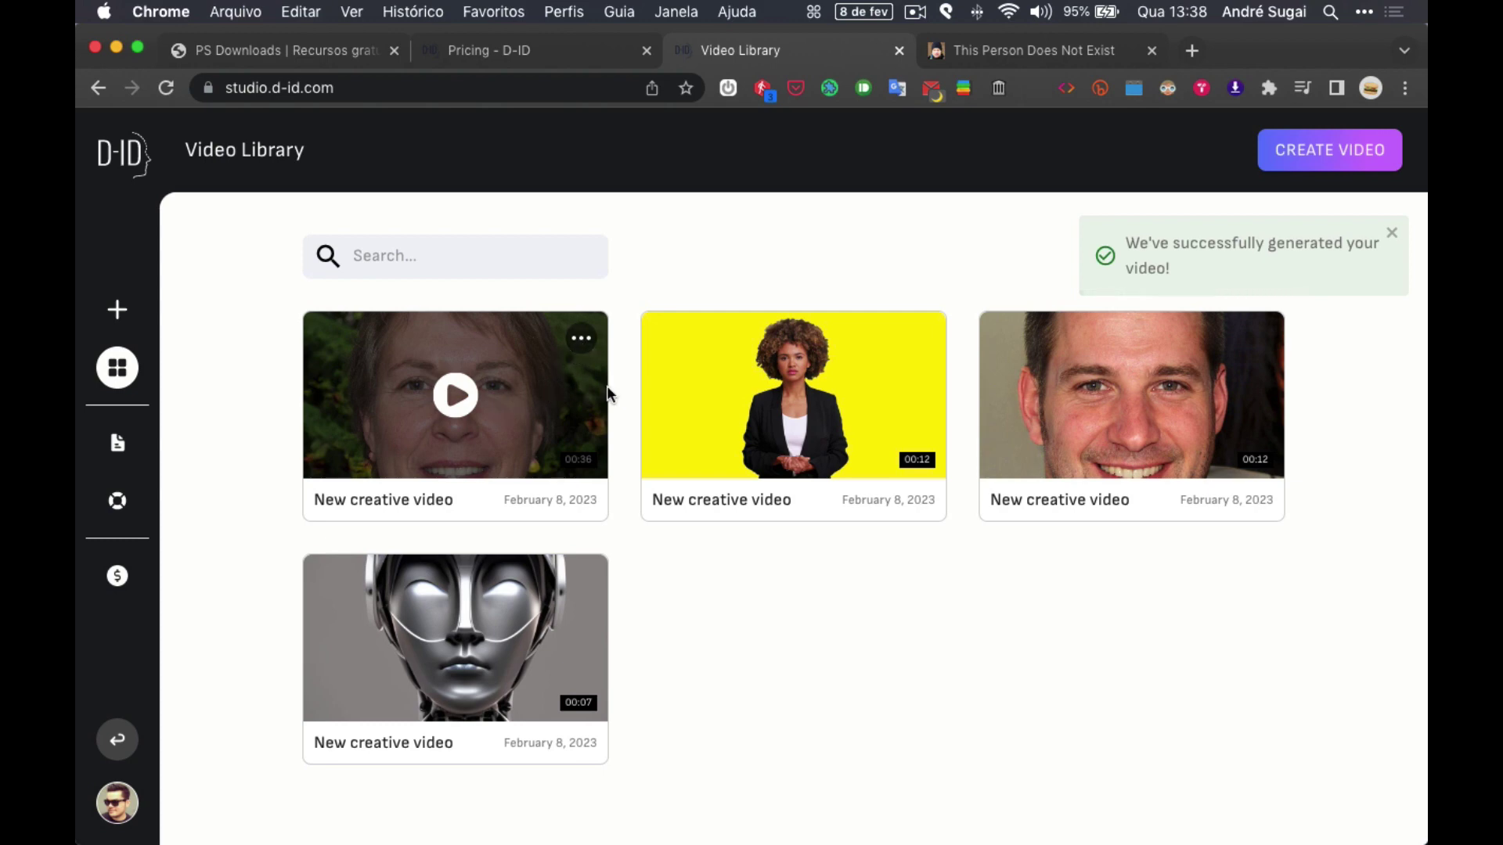
left_click(581, 341)
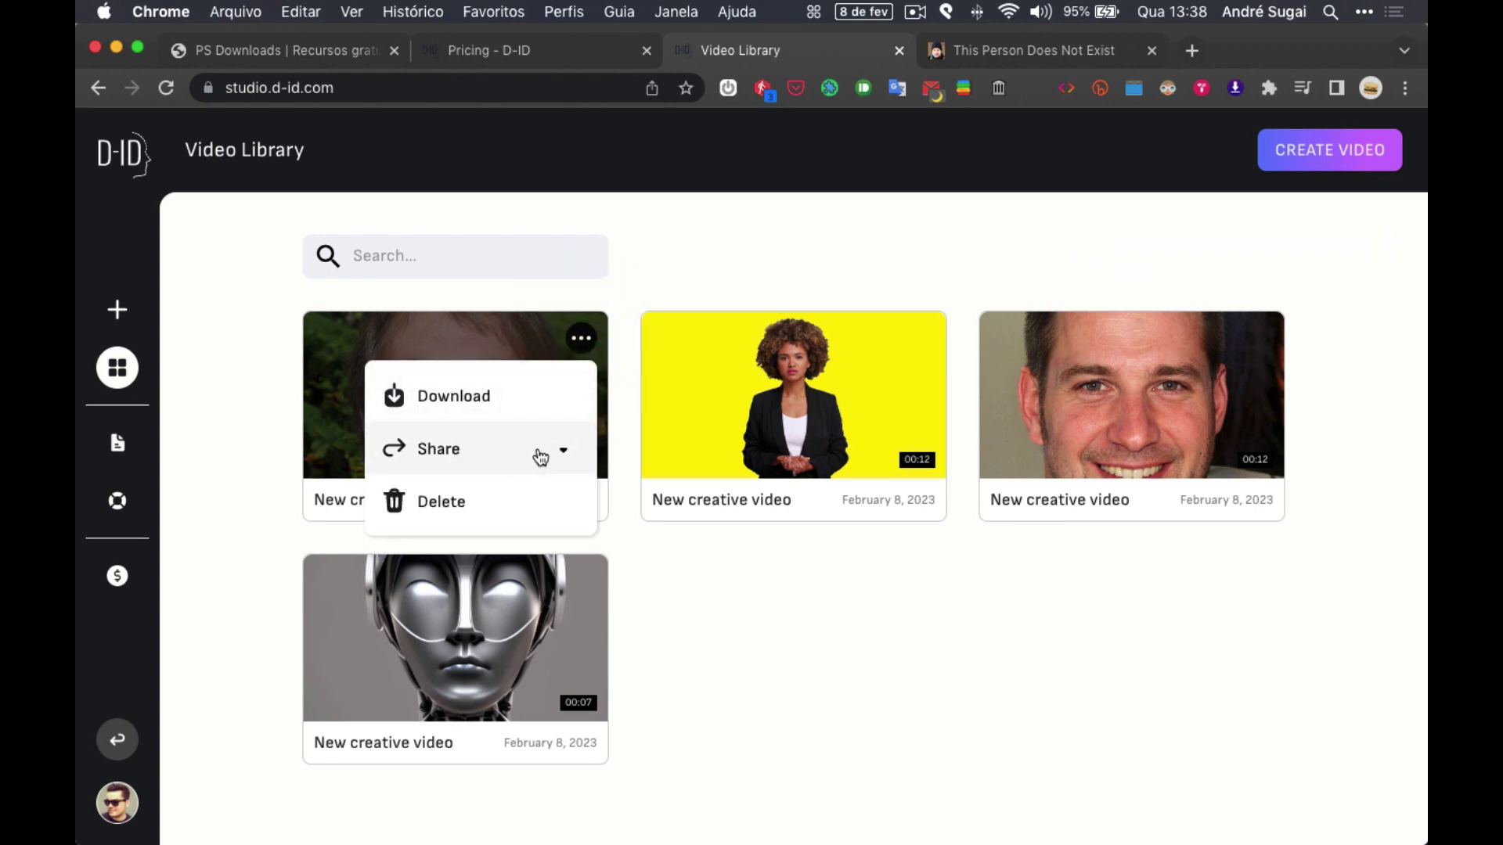
left_click(439, 290)
left_click(437, 289)
Step: Play the newly generated video of the uploaded woman presenter, replay it, and pause it partway through
mouse_move(457, 401)
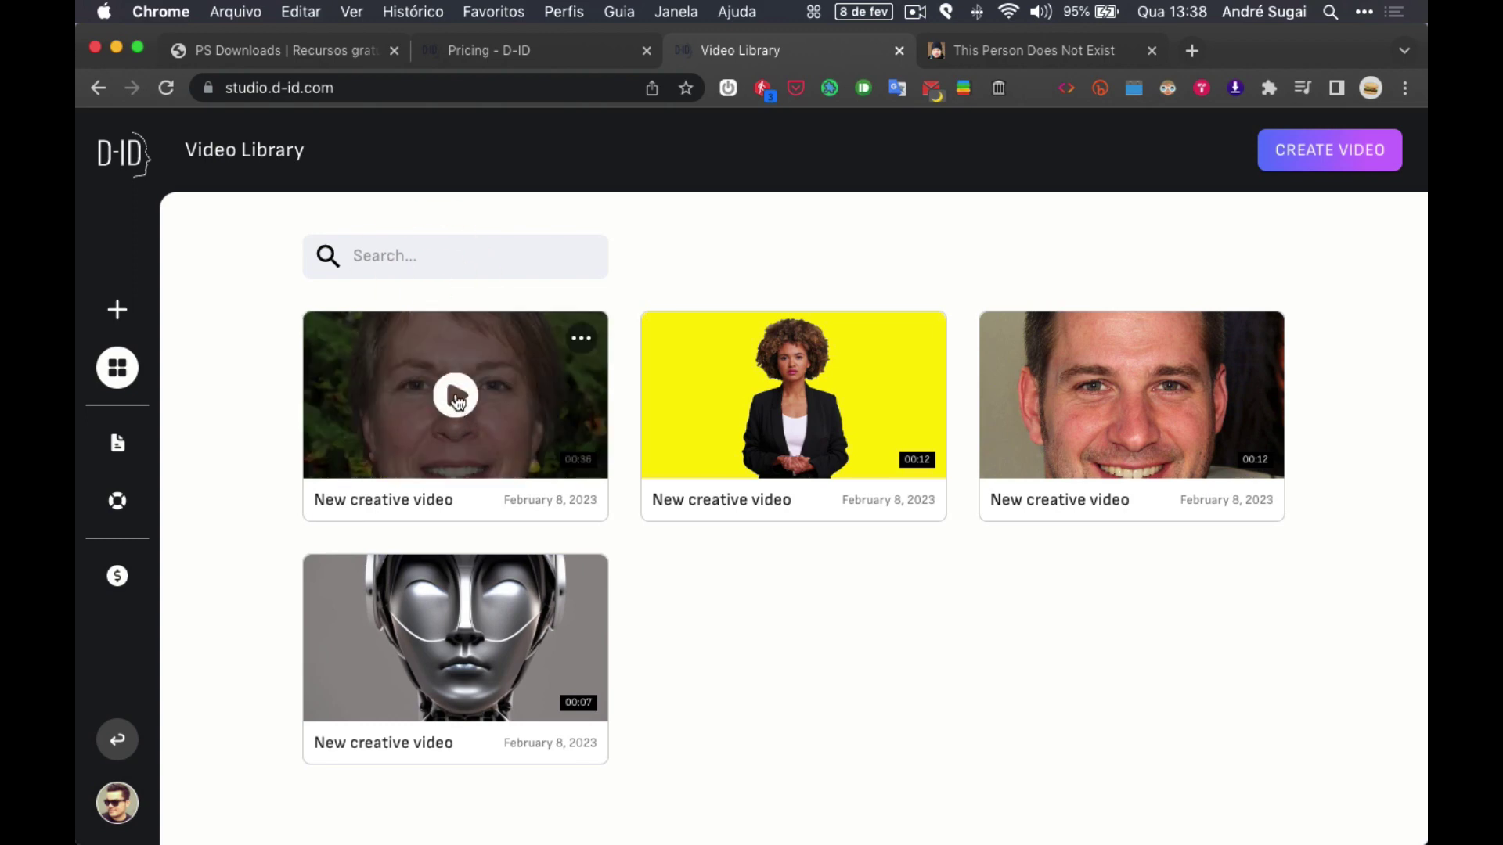
left_click(458, 400)
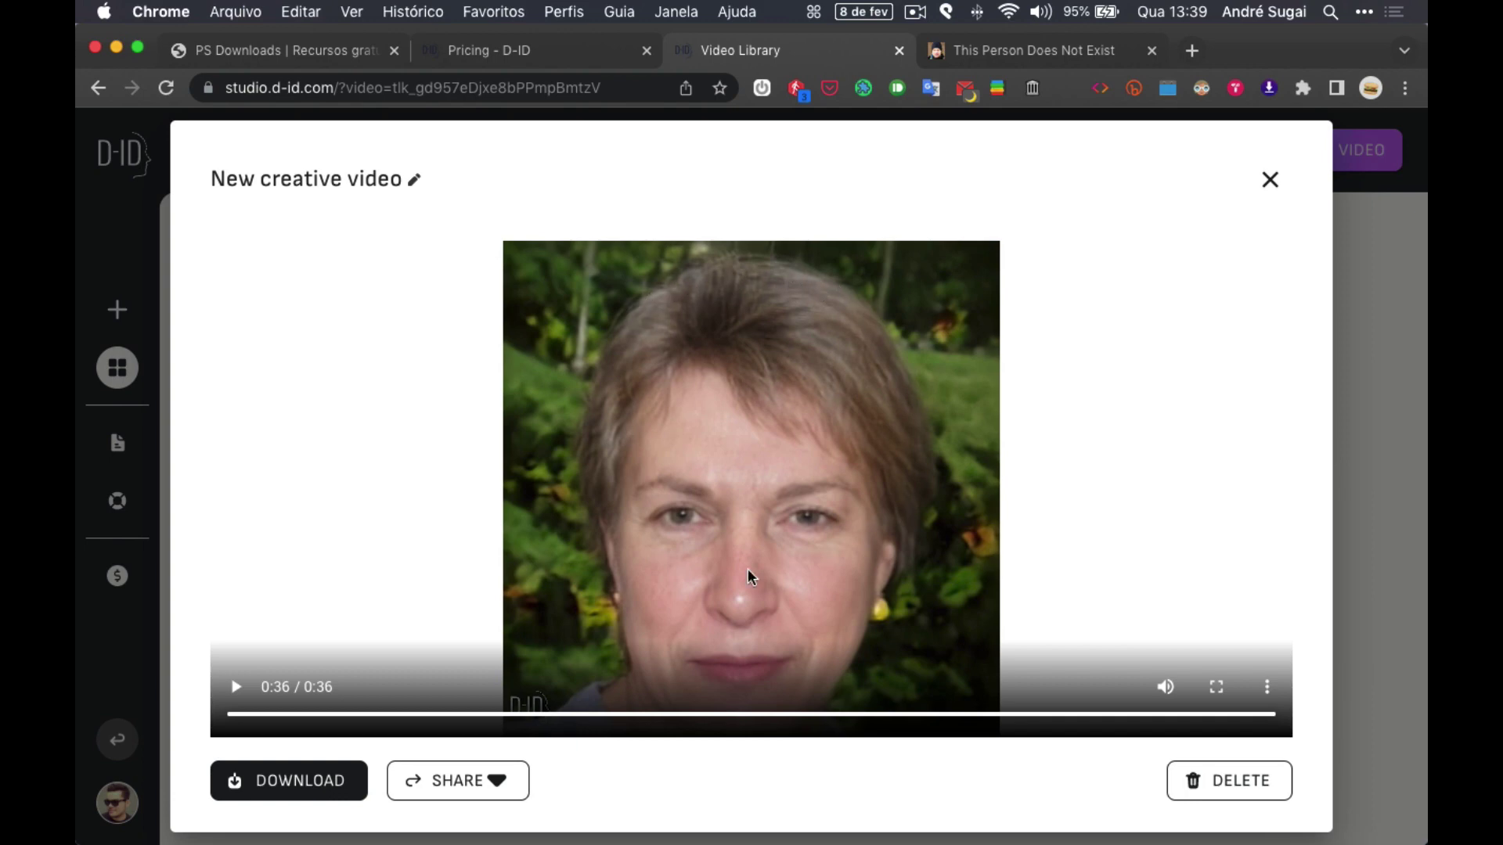
left_click(237, 689)
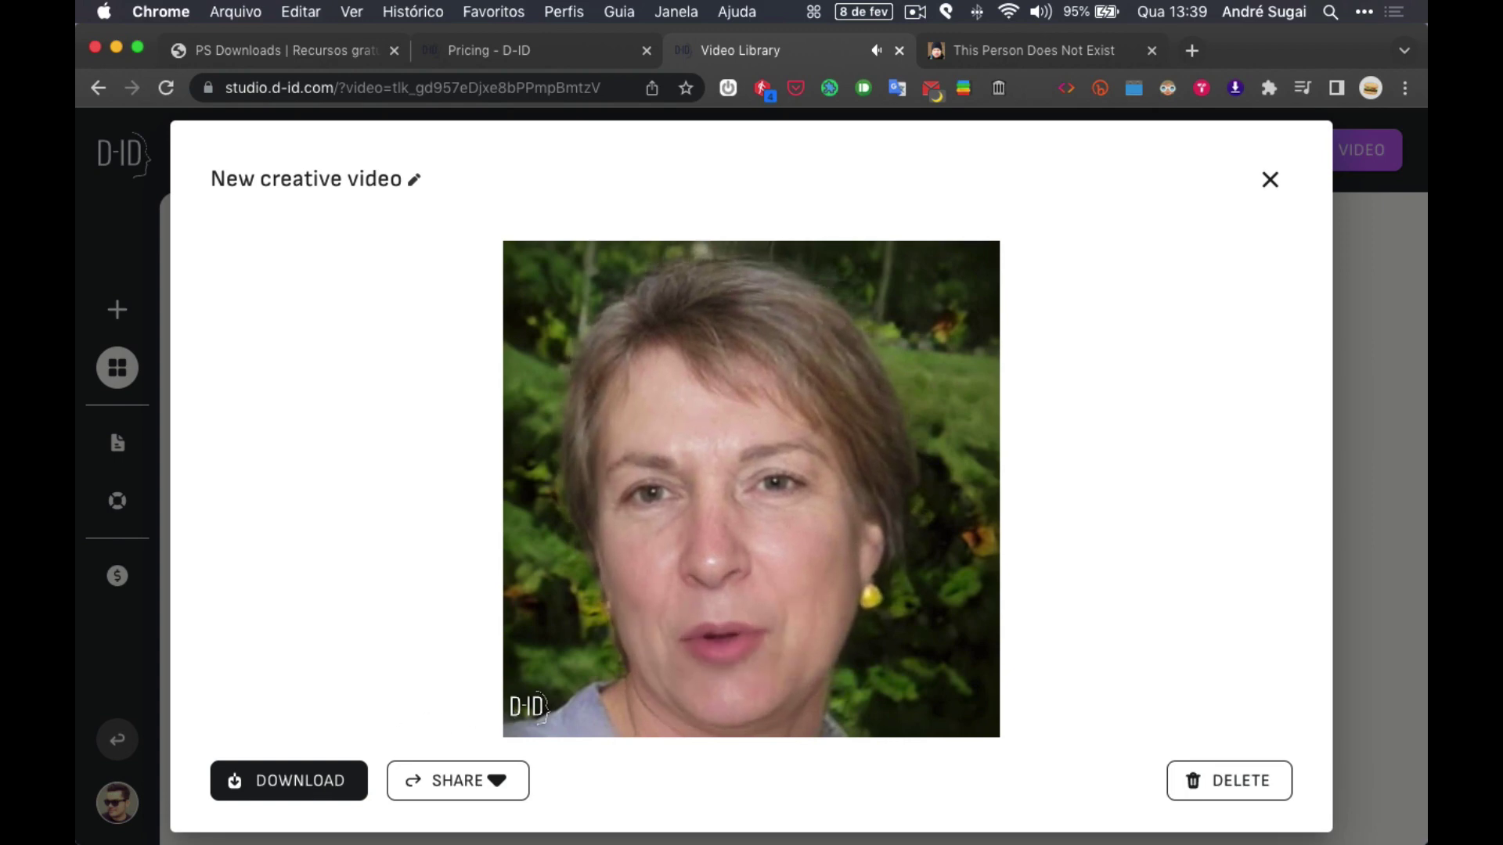
left_click(232, 688)
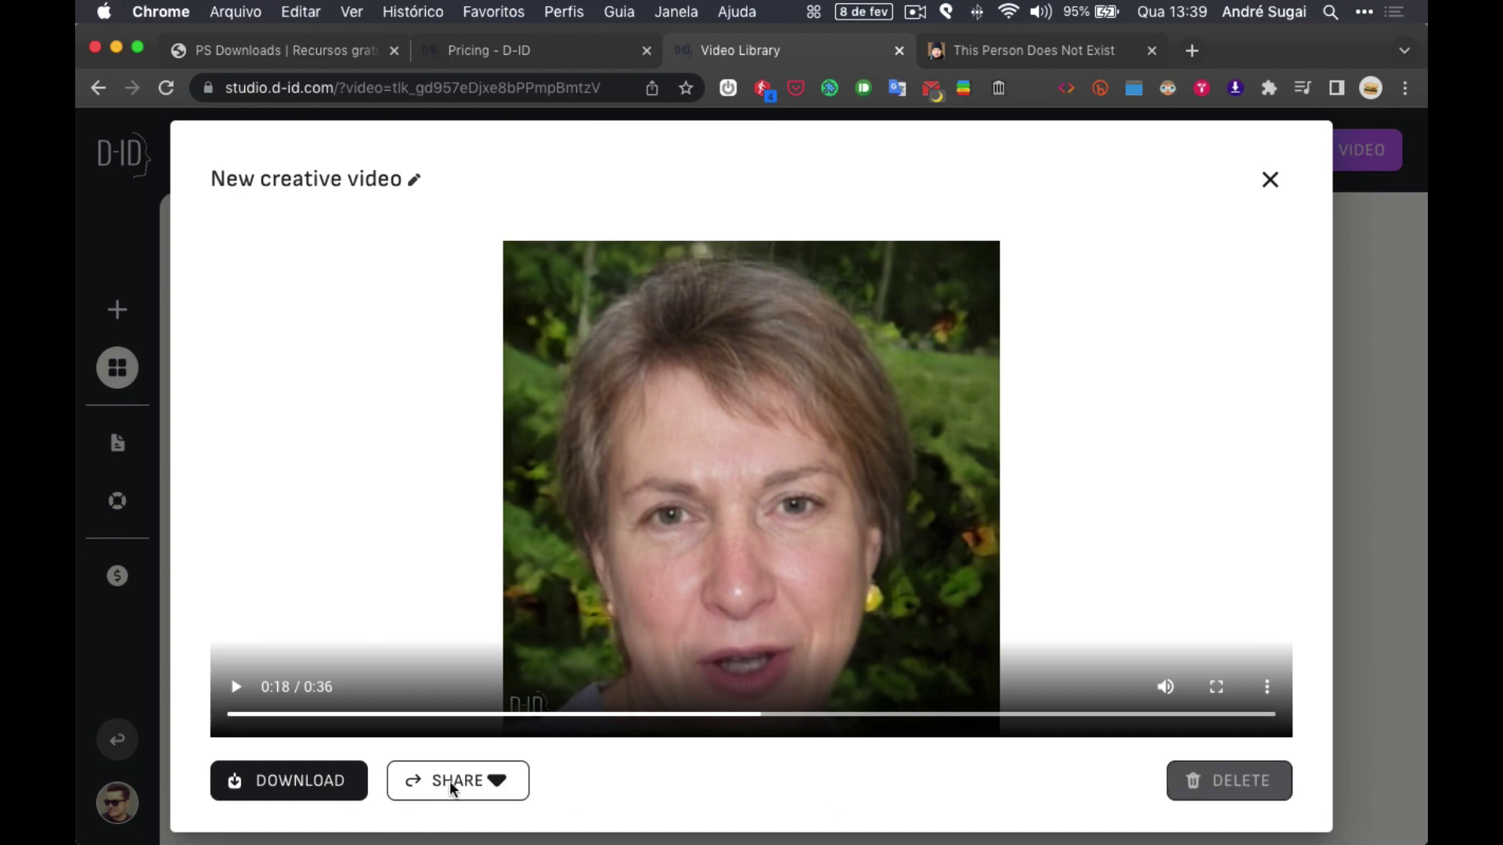
Step: Look through the sharing options for the woman presenter's video and return to the video library
left_click(497, 783)
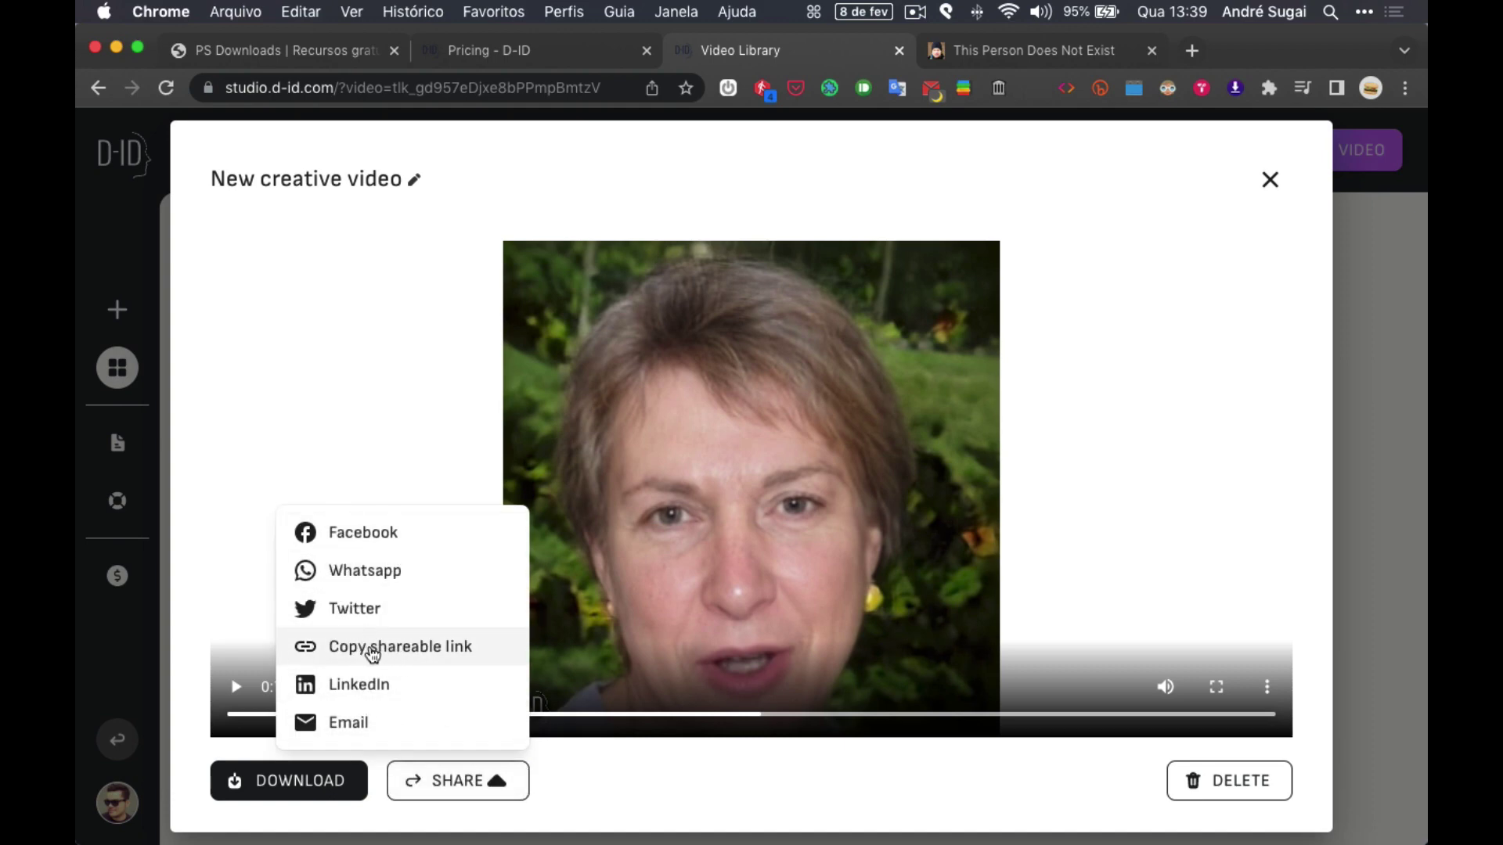
left_click(597, 763)
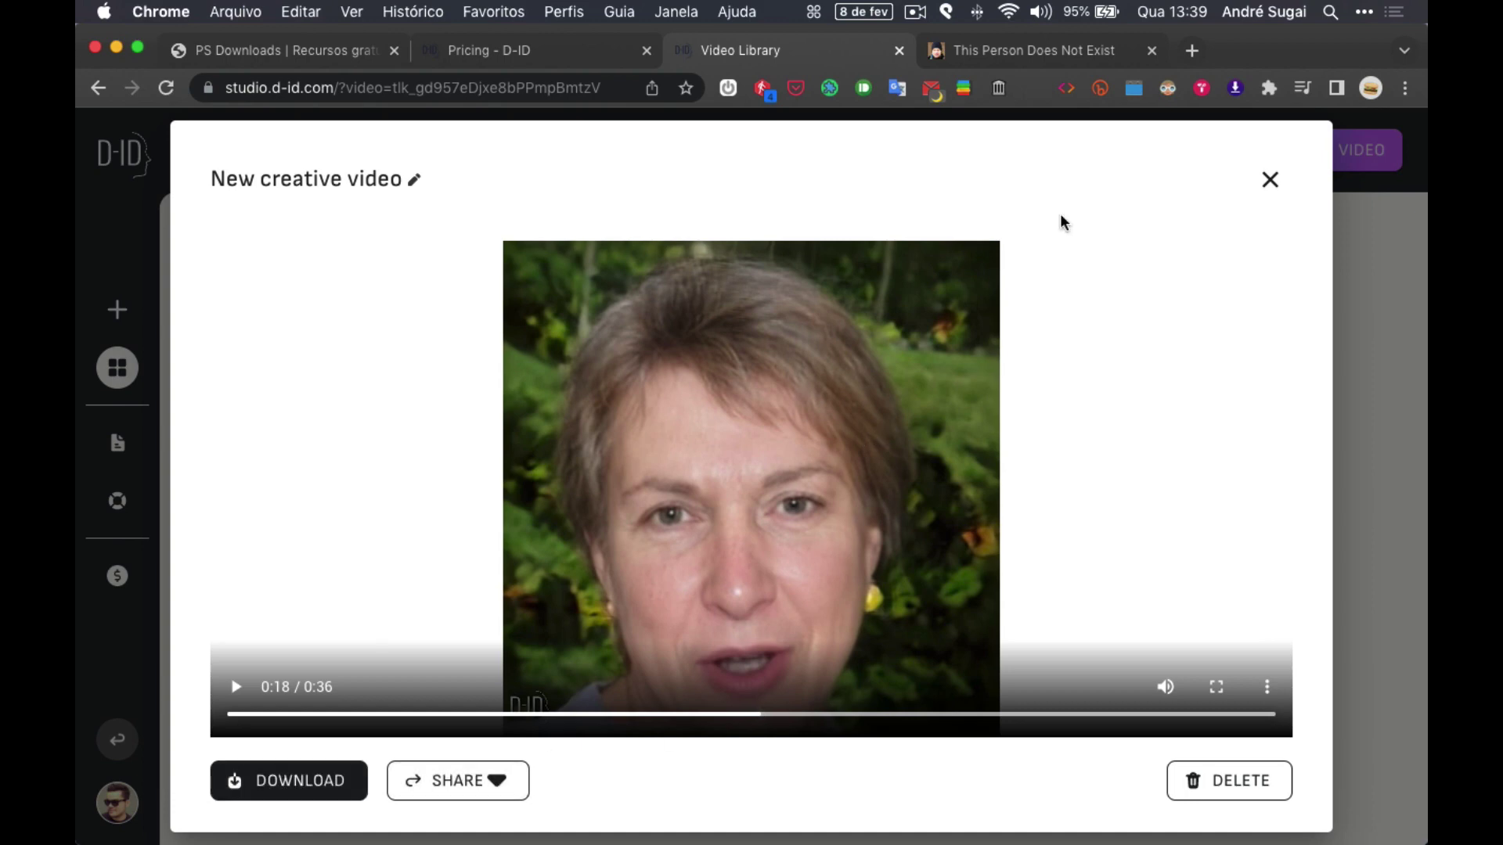
left_click(1271, 182)
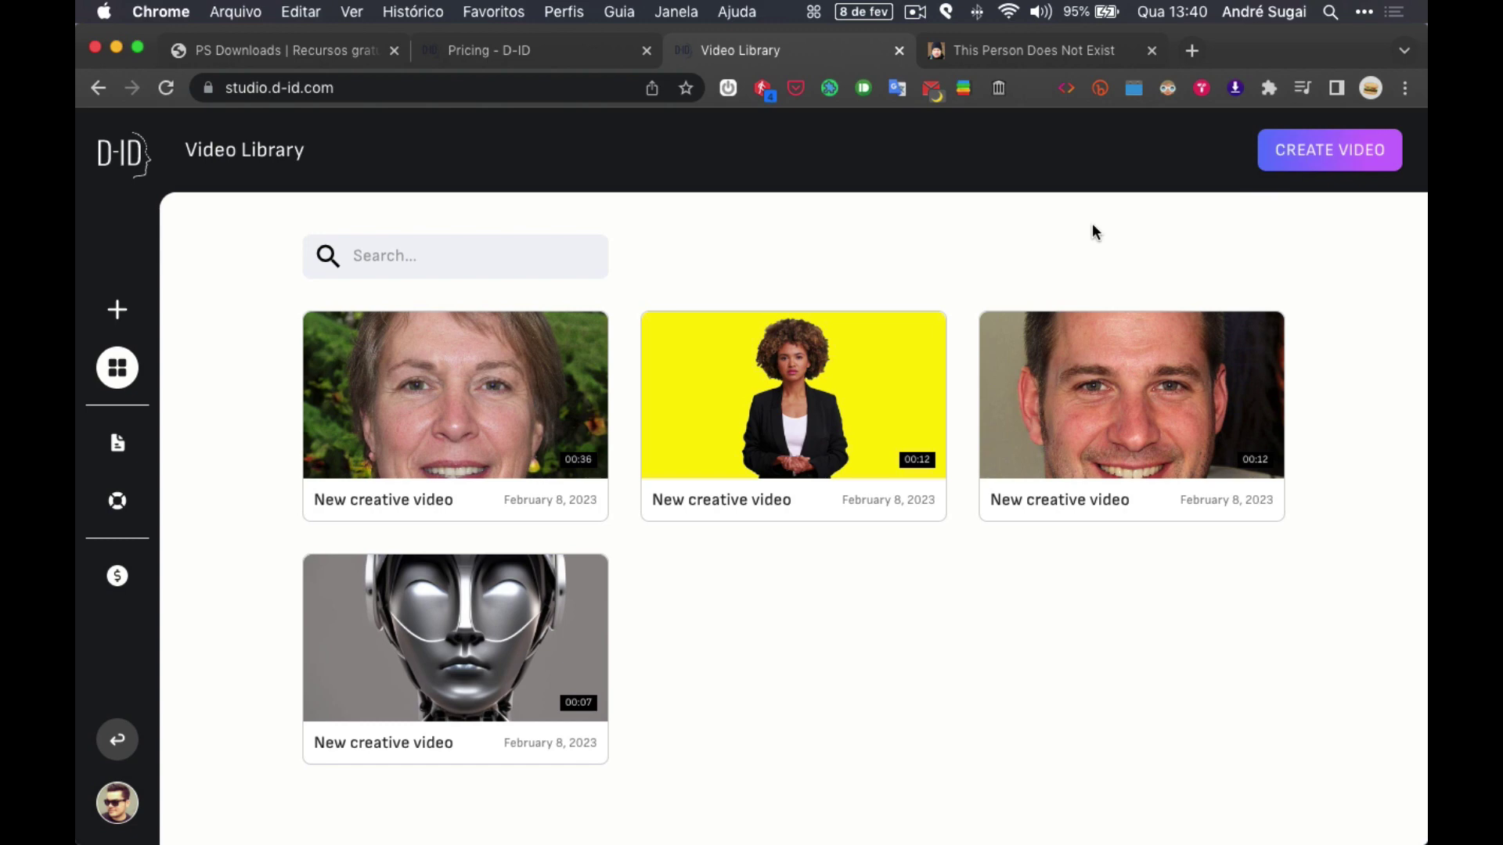
Step: Play the library video of the dark-haired man to its end and close it
mouse_move(794, 396)
mouse_move(988, 364)
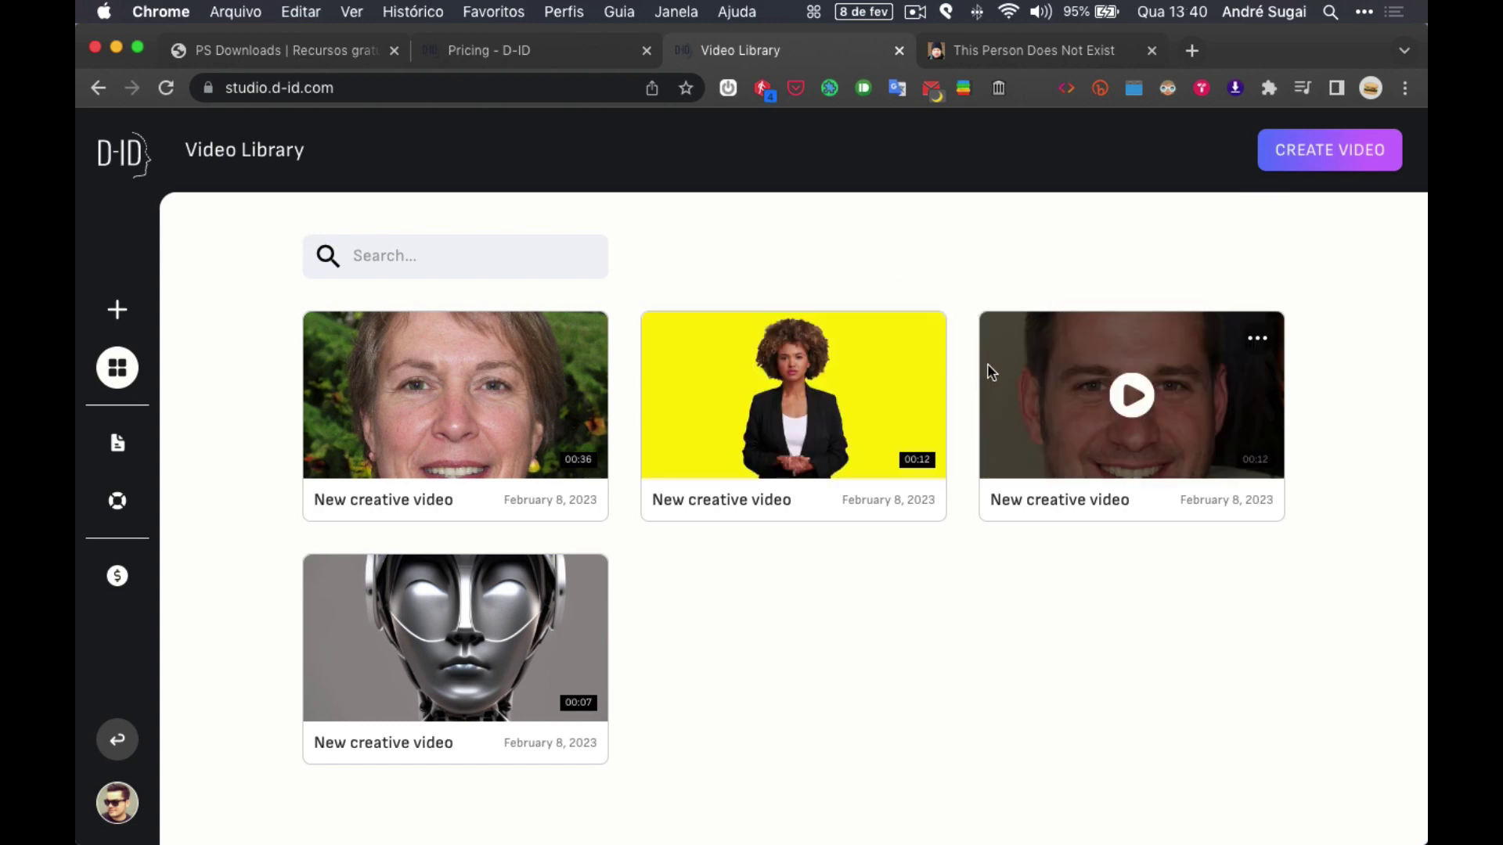
left_click(1132, 396)
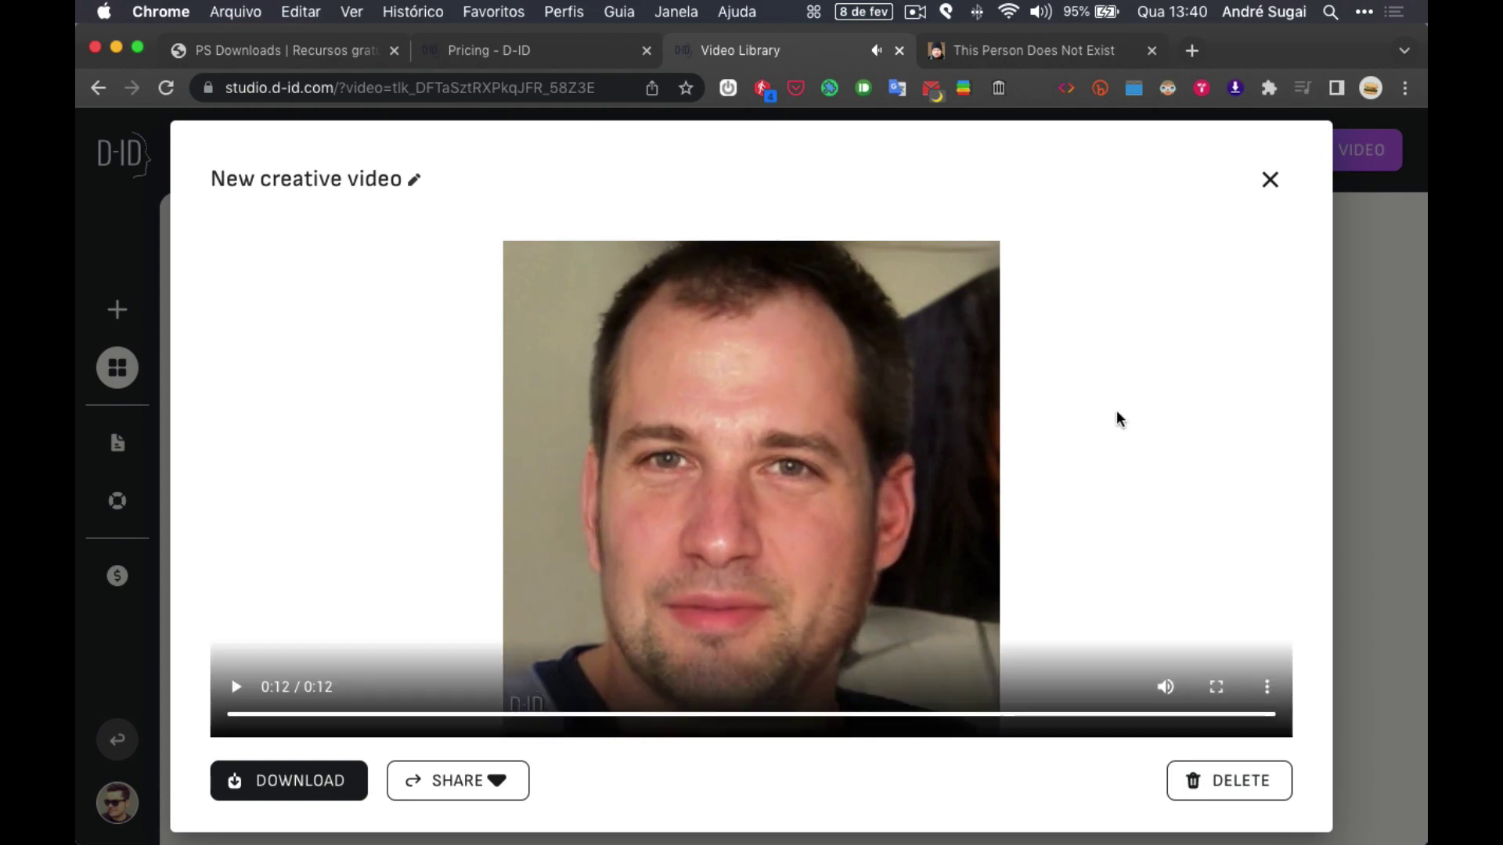
left_click(1269, 181)
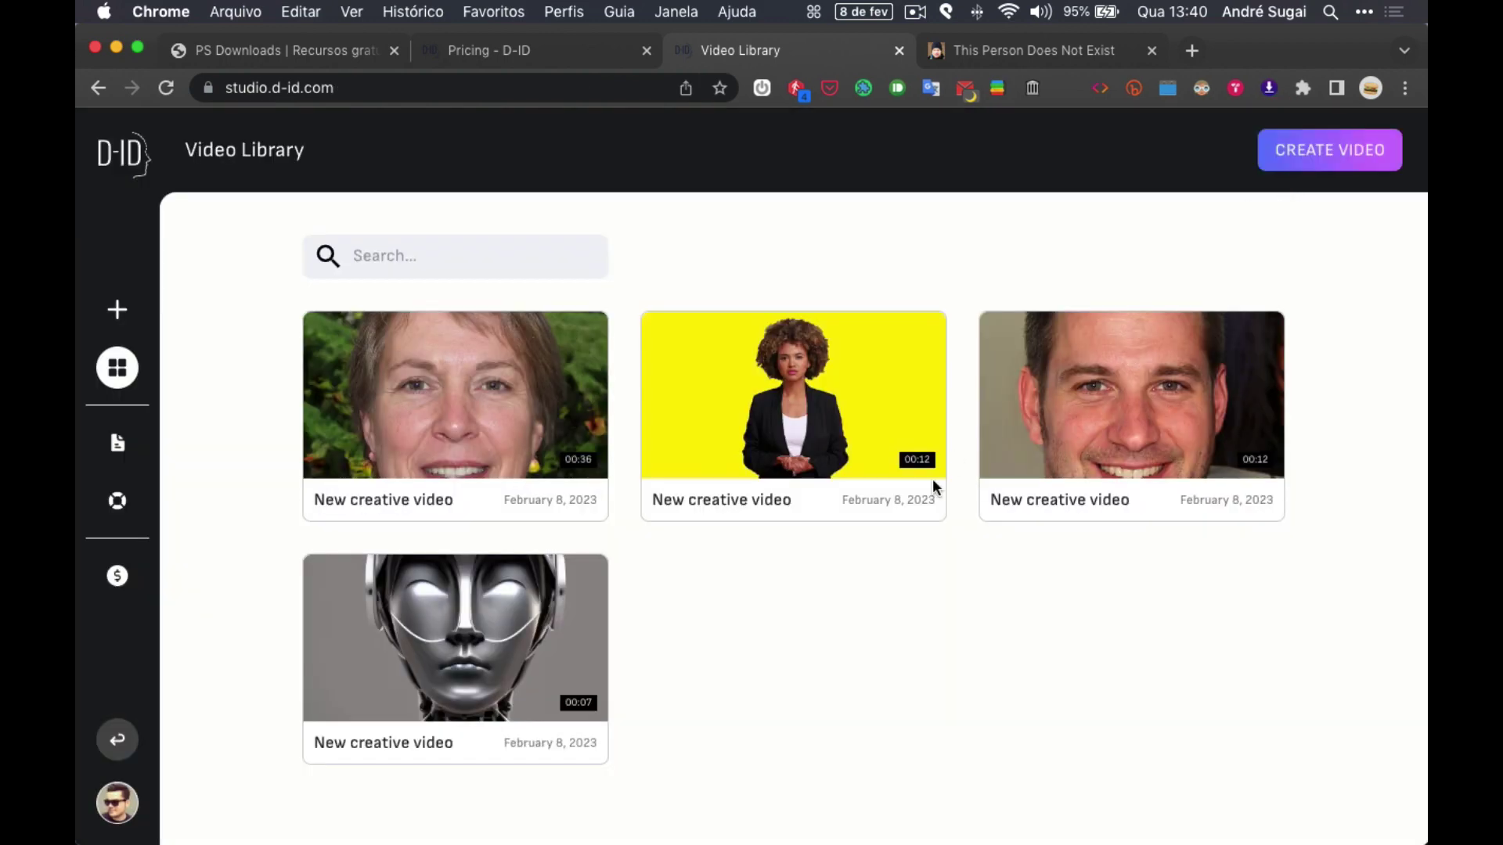
Step: Play the library video of the silver robot, replay it, and close it
mouse_move(461, 638)
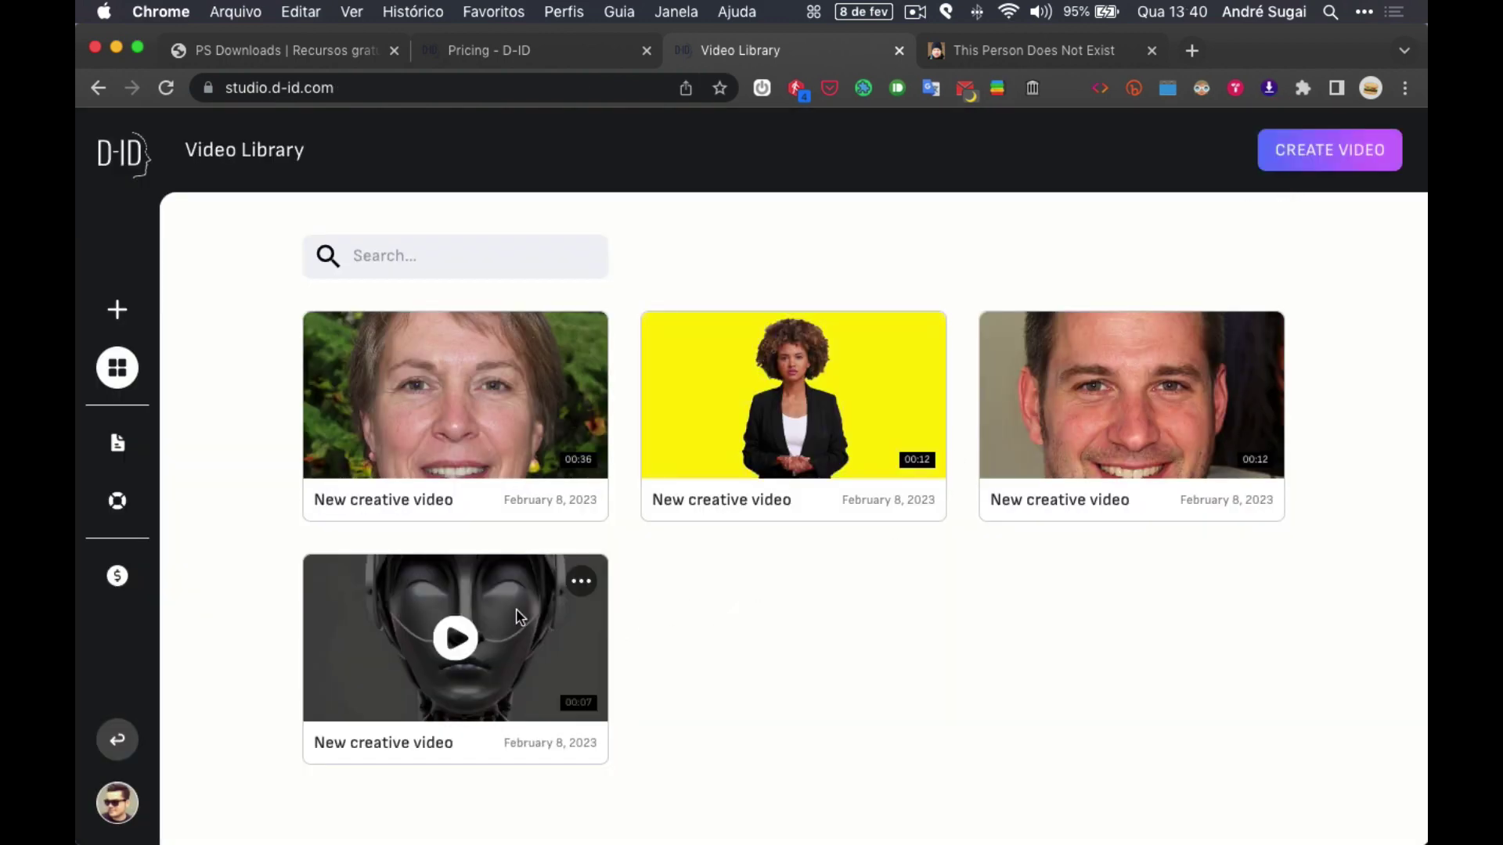
left_click(458, 640)
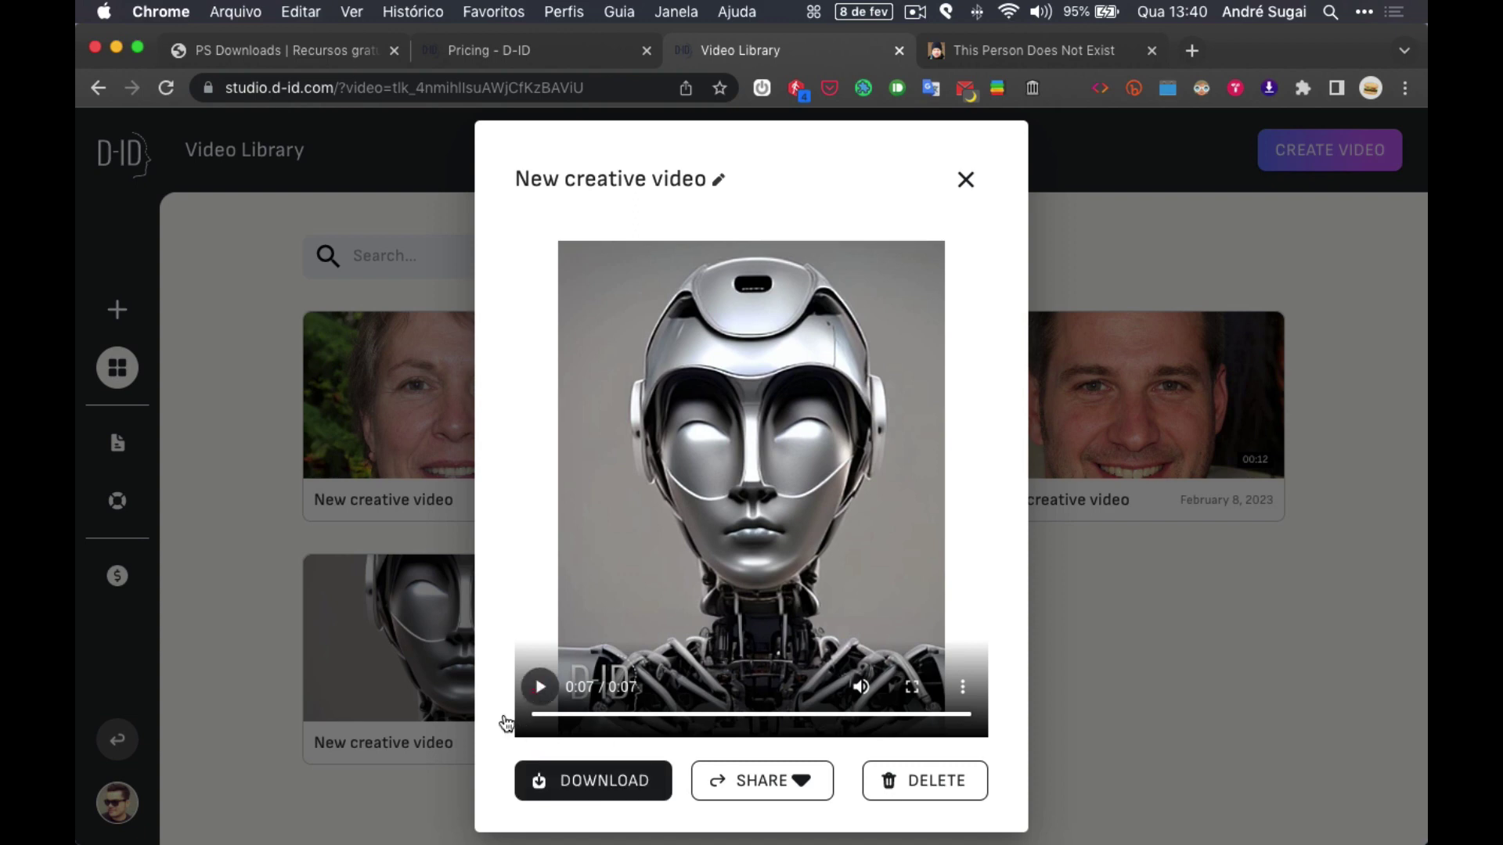
left_click(541, 687)
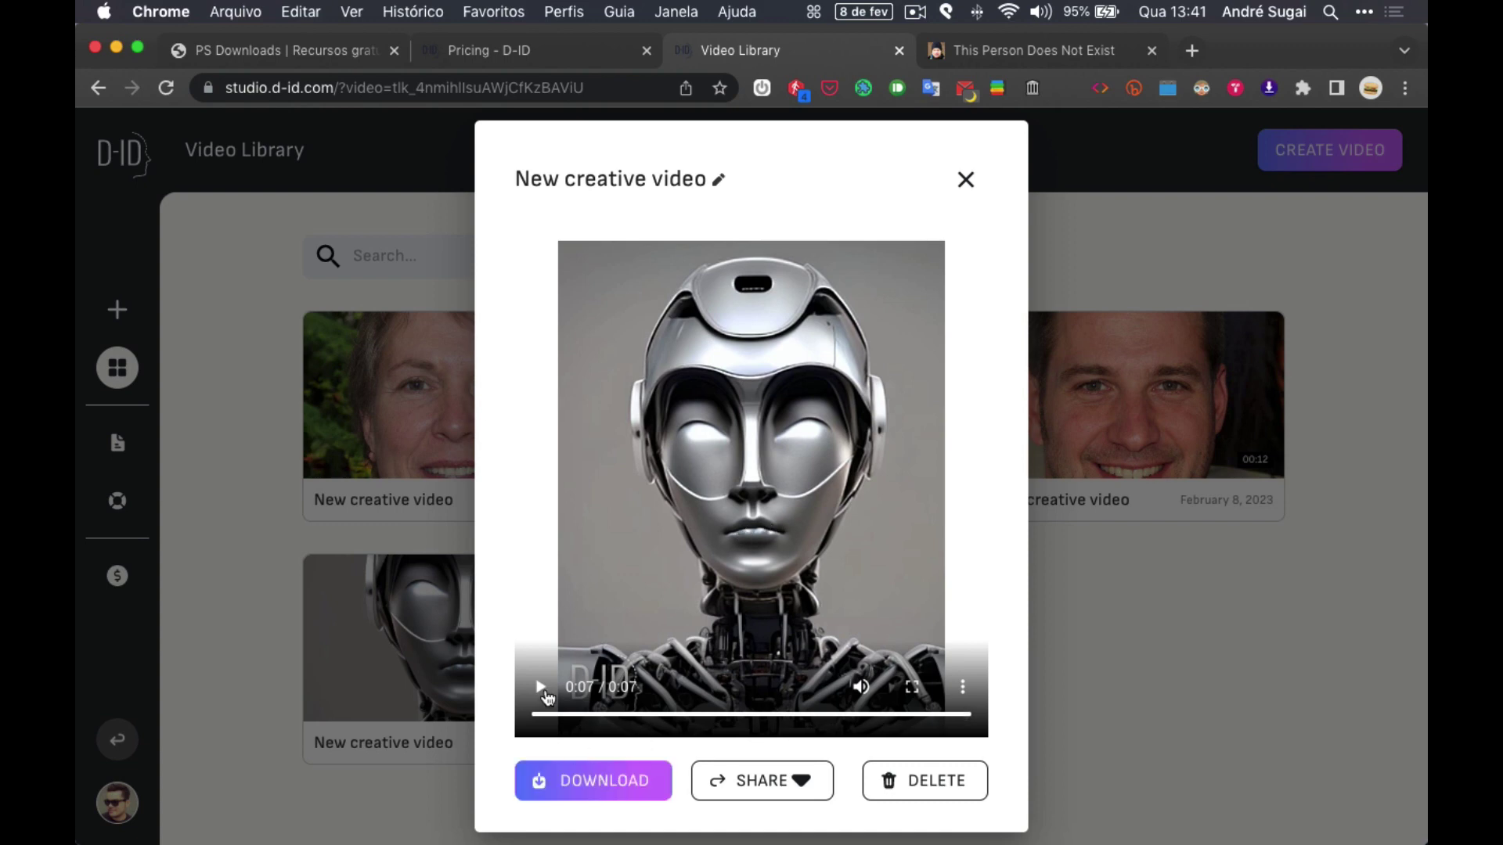
left_click(510, 702)
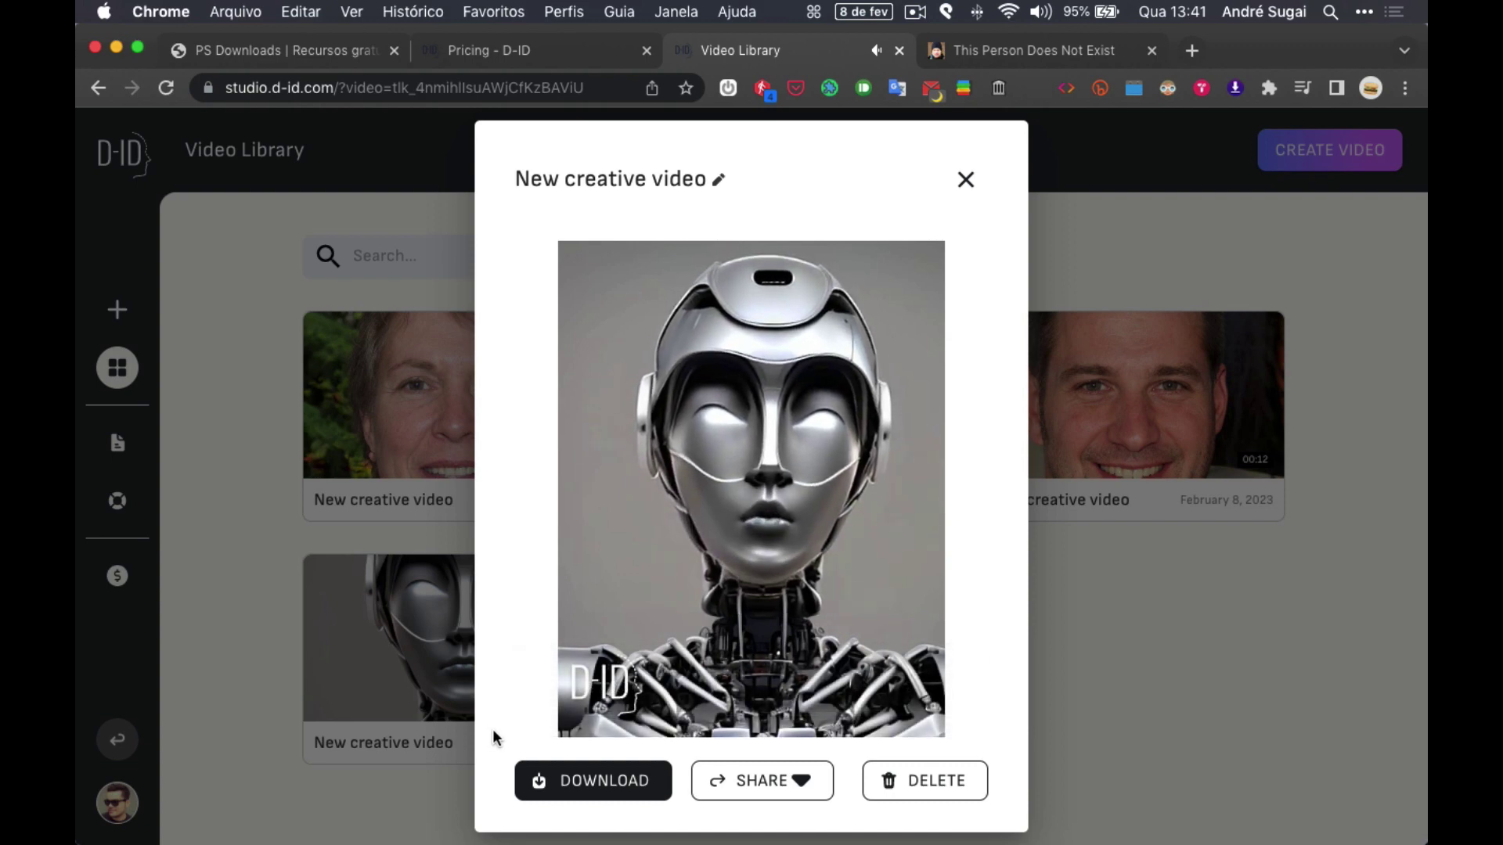
left_click(967, 183)
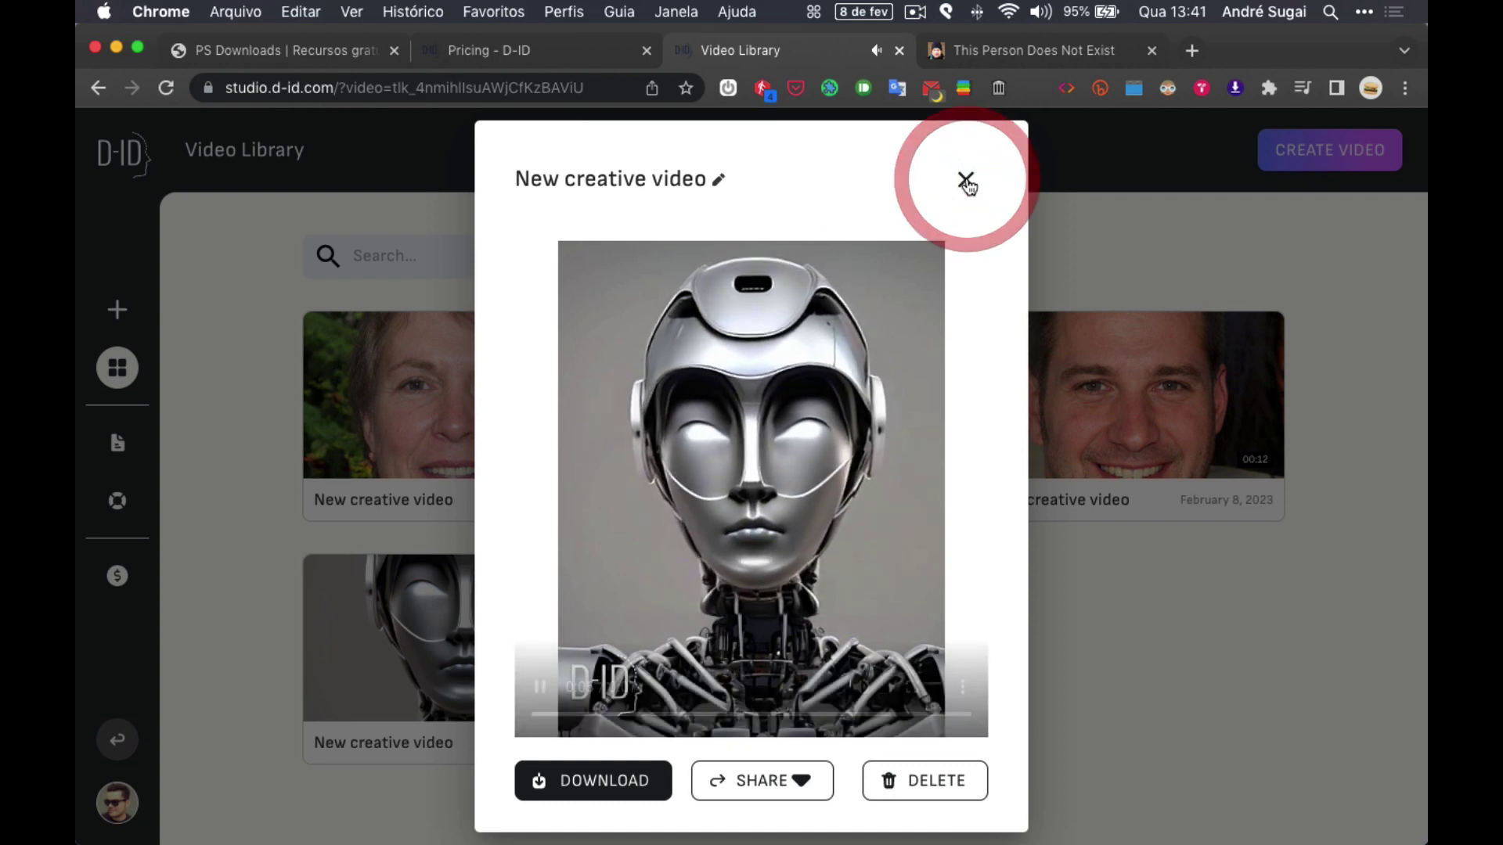